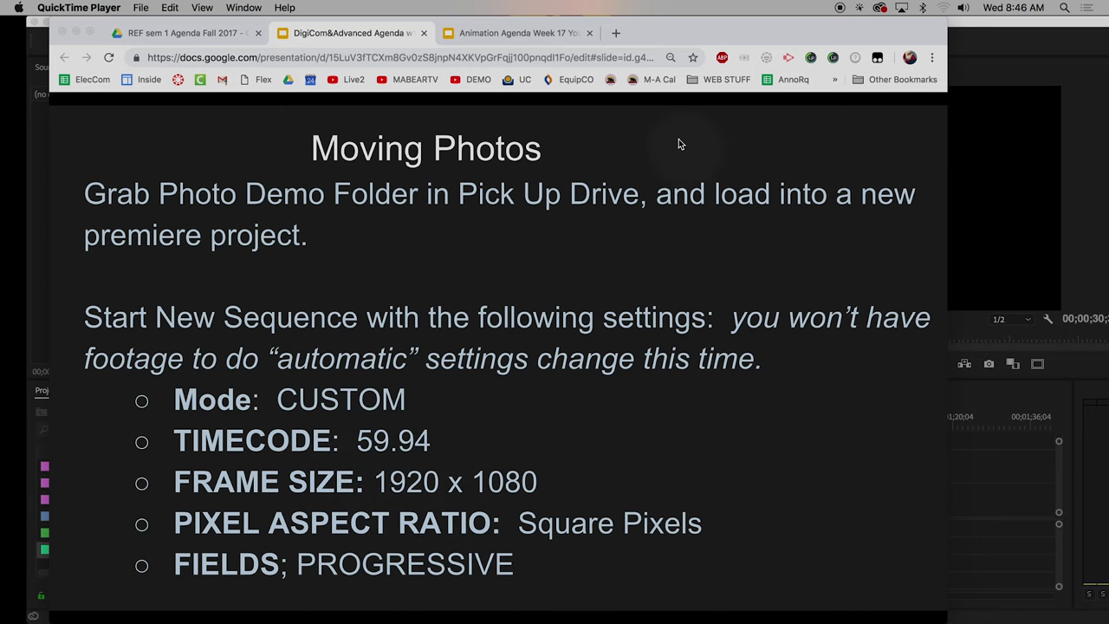
Switch to Premiere Pro and play the "photos being animation" sequence from its start.
drag(736, 34, 644, 35)
click(918, 35)
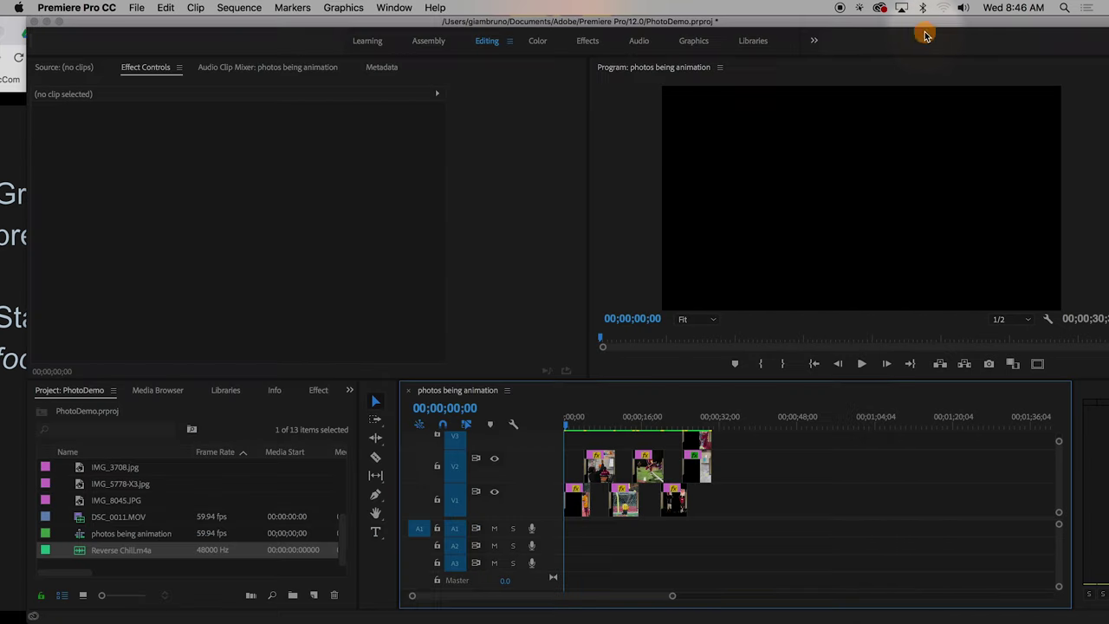
click(565, 422)
key(space)
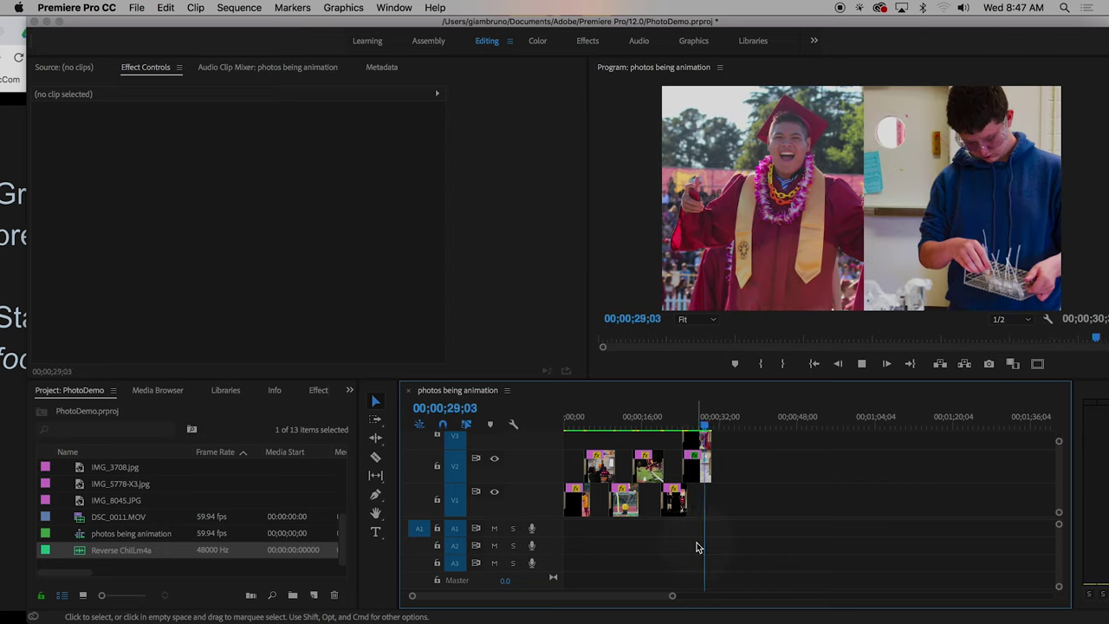
key(space)
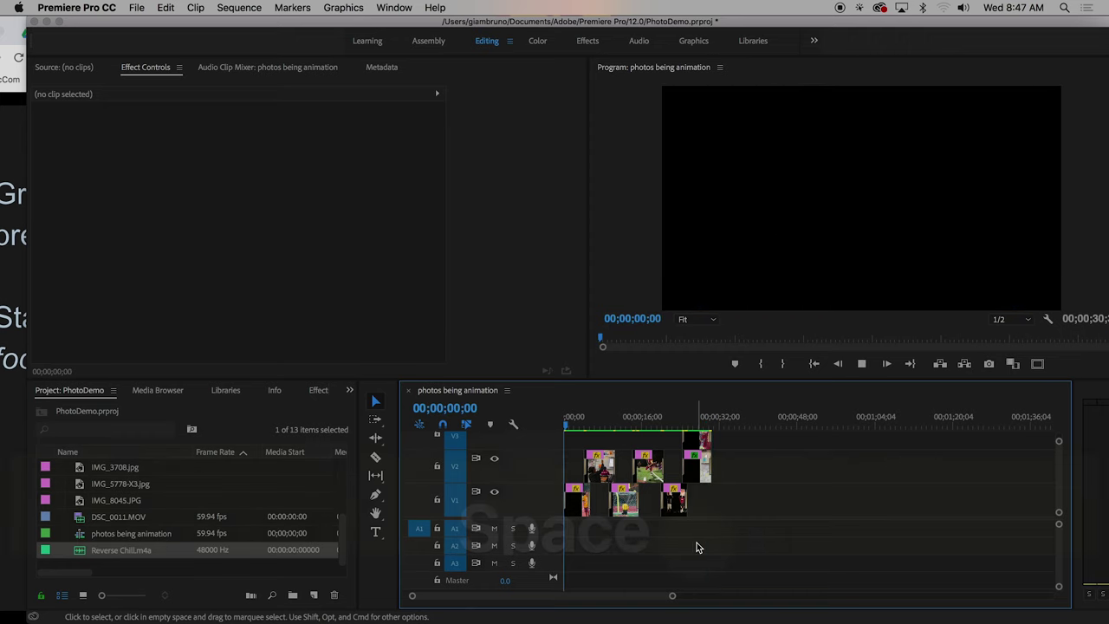
key(space)
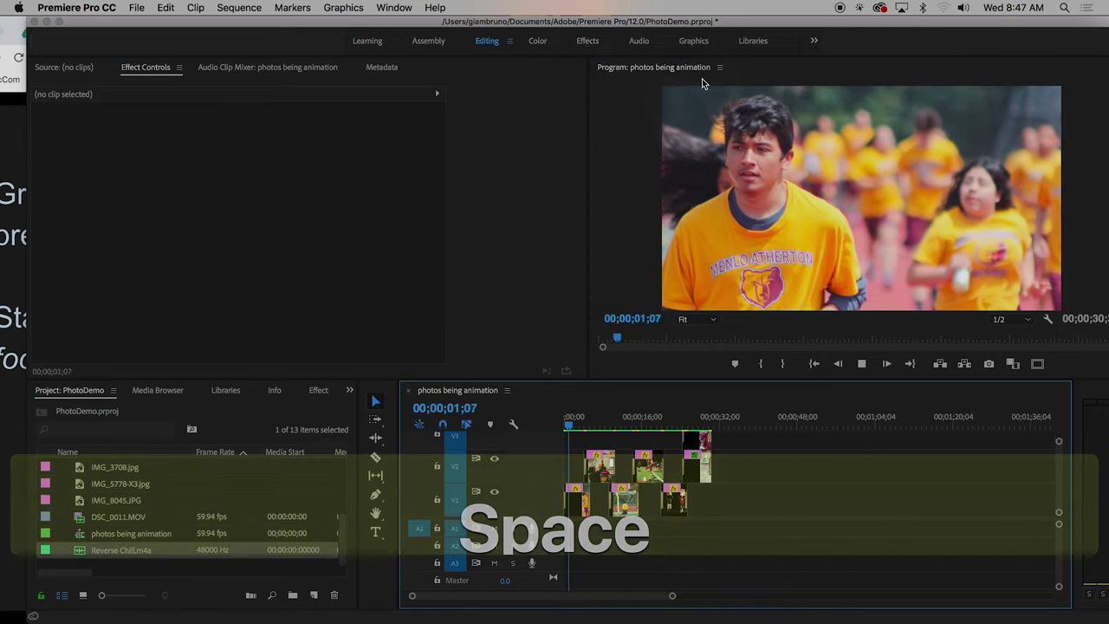
Switch to Finder, copy the M-A Photo Demo folder from DigiComVis PICKUP to the Desktop, and close the Finder window.
double_click(709, 21)
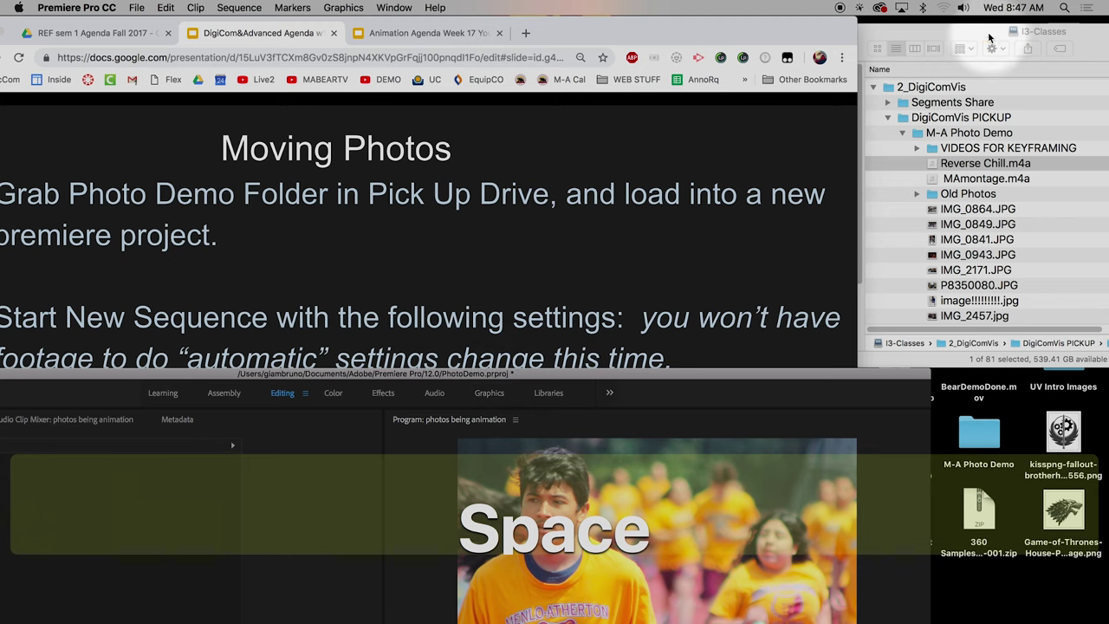
drag(990, 38, 925, 38)
click(845, 135)
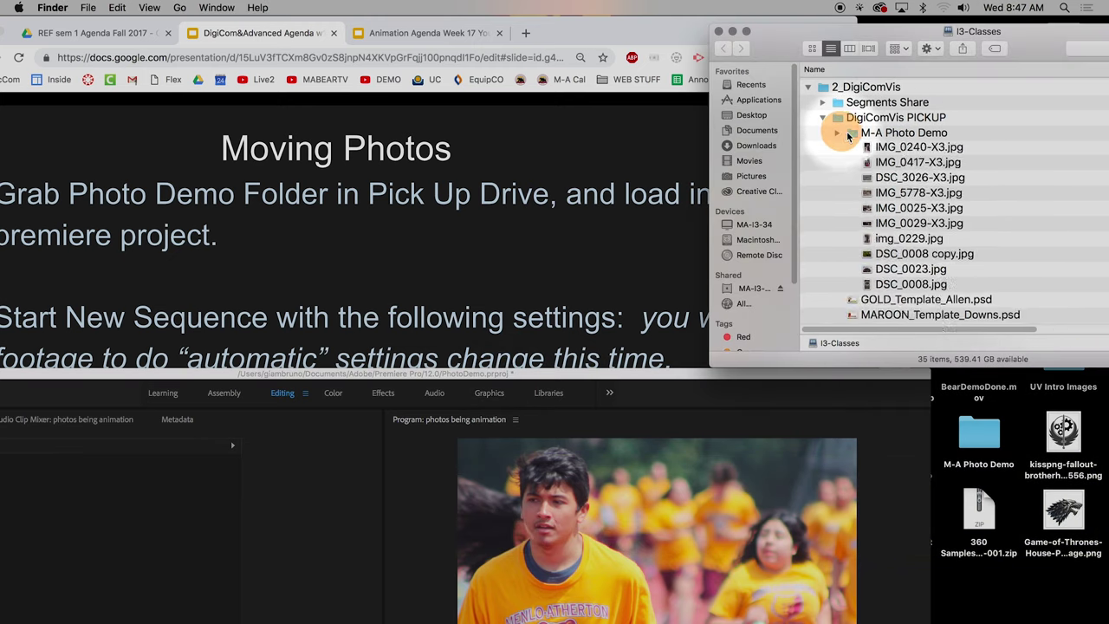
click(856, 133)
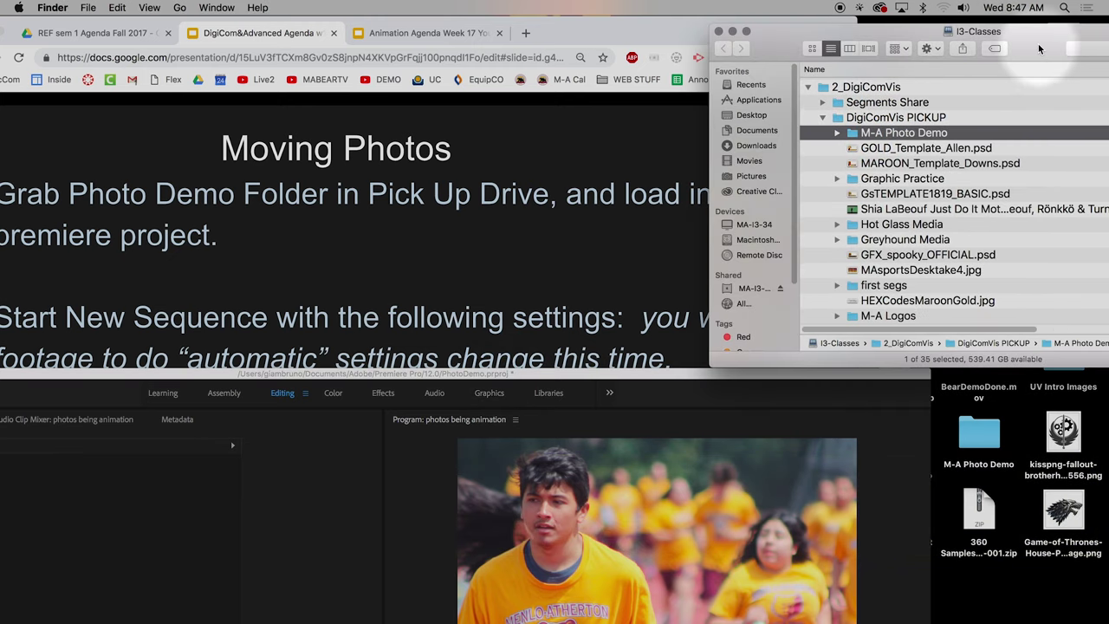
drag(1037, 44, 730, 9)
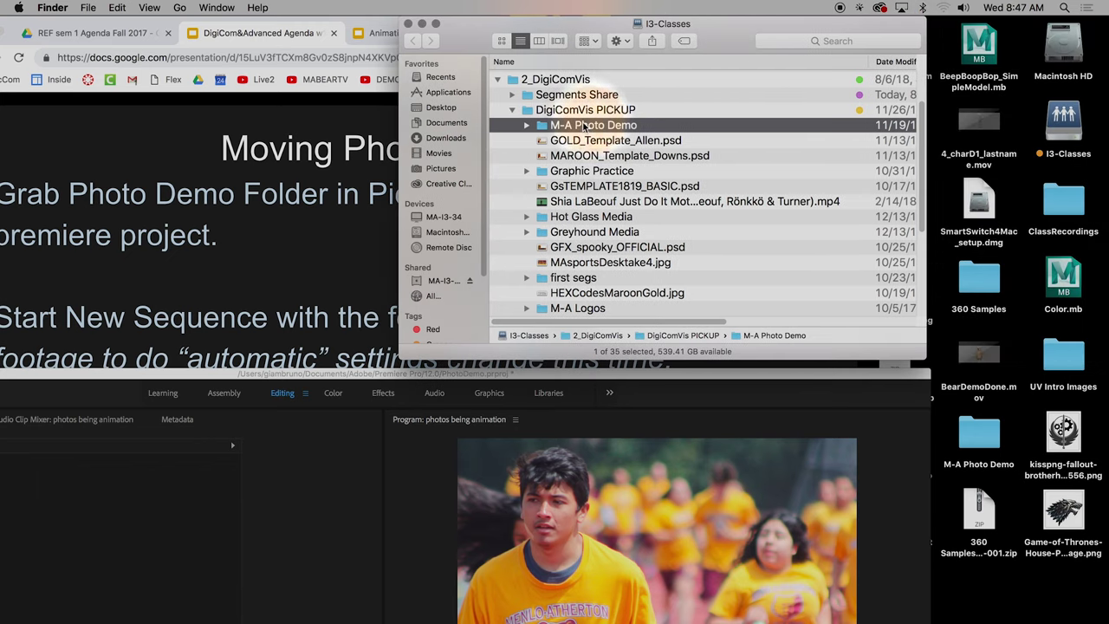
drag(596, 125, 1017, 193)
click(1058, 88)
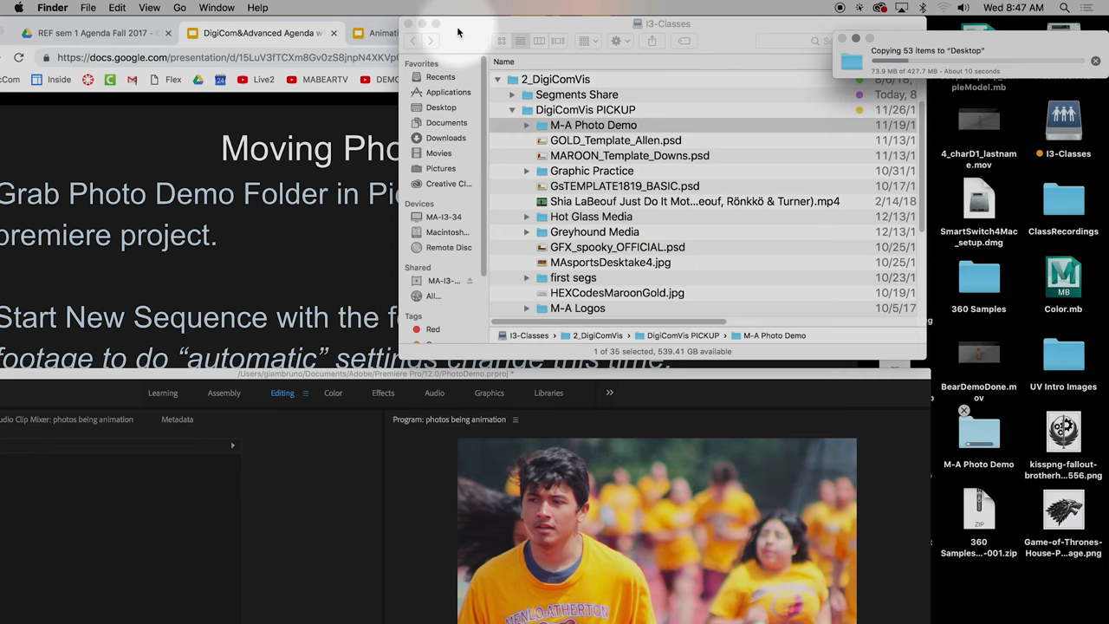
click(410, 24)
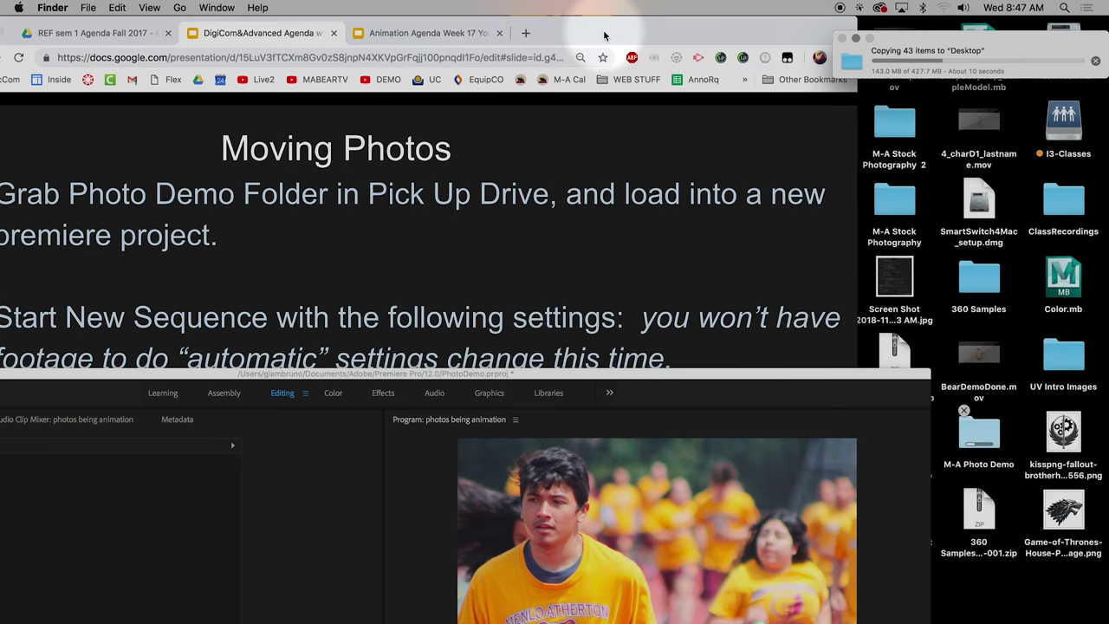
Read the Moving Photos slide in the browser and return to Premiere Pro.
double_click(606, 34)
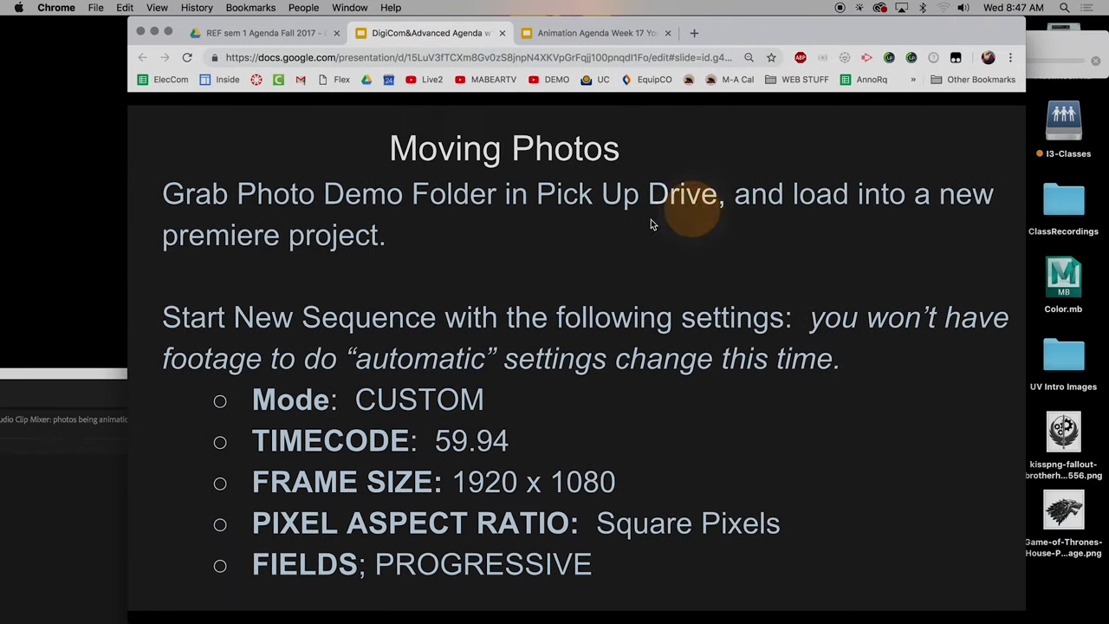
drag(104, 378, 372, 35)
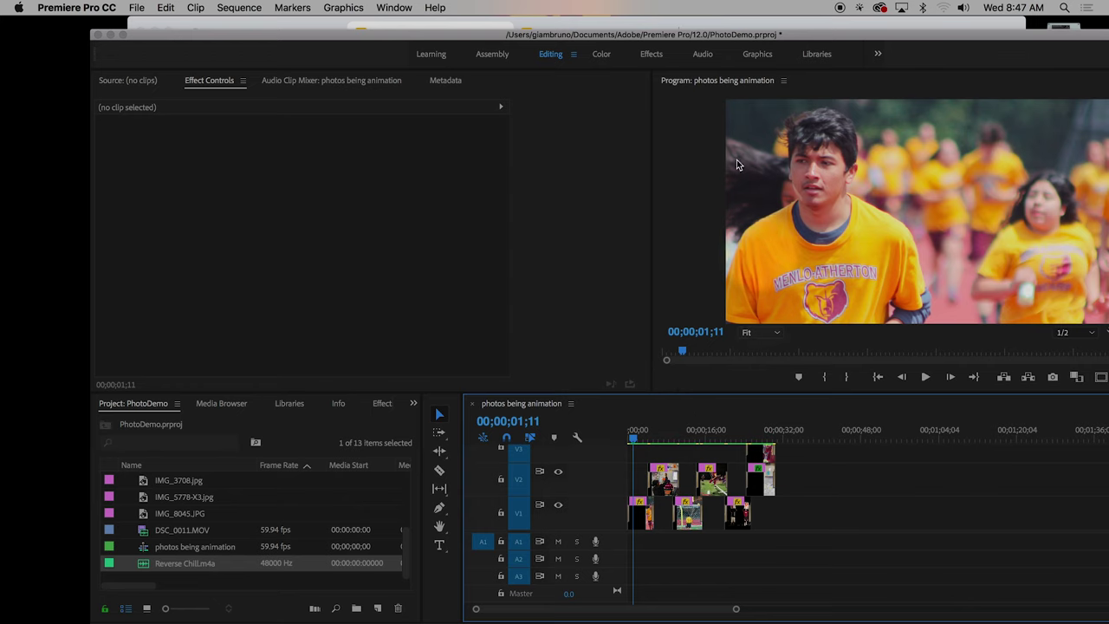
drag(470, 40, 417, 11)
click(376, 235)
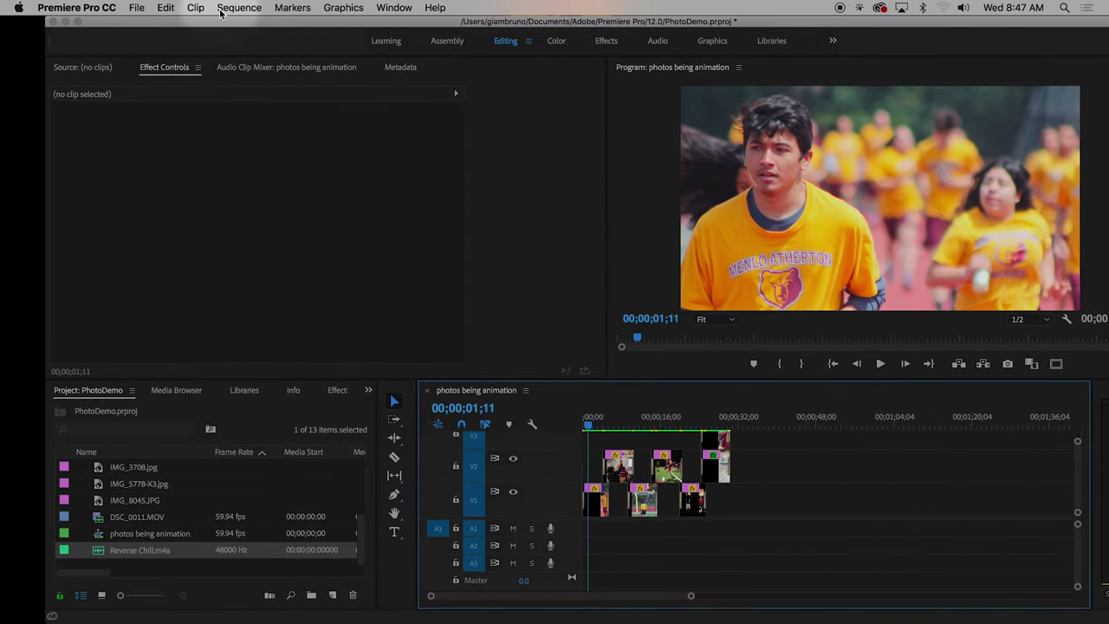
Create a new sequence named PHotoDemo2 with the DV - NTSC Standard 48kHz preset.
click(138, 8)
mouse_move(143, 24)
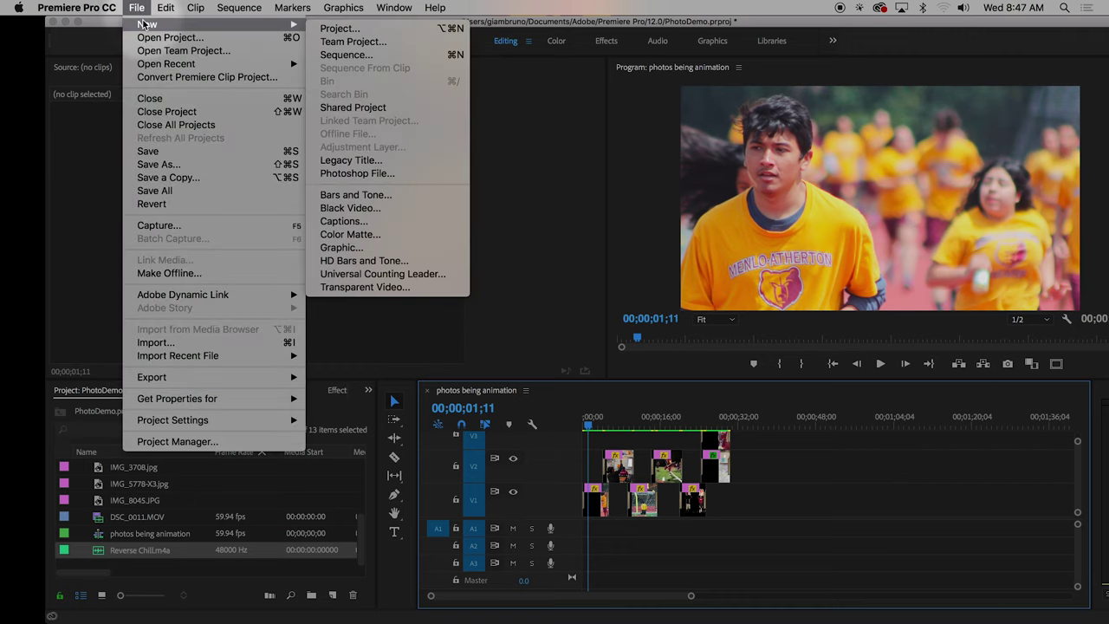
click(362, 58)
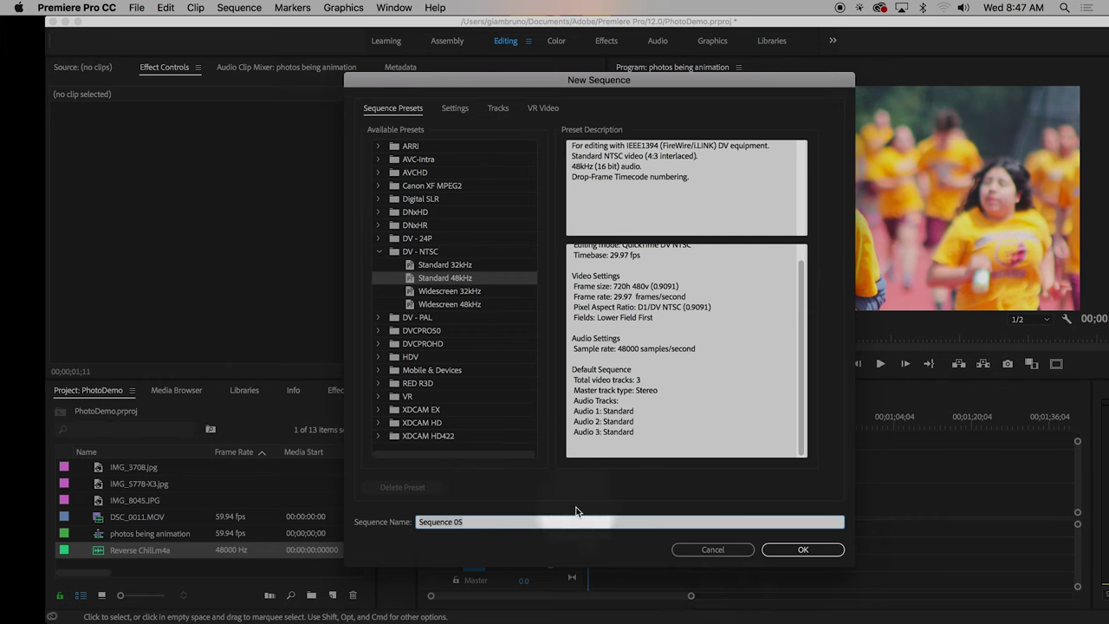
text(PHoto)
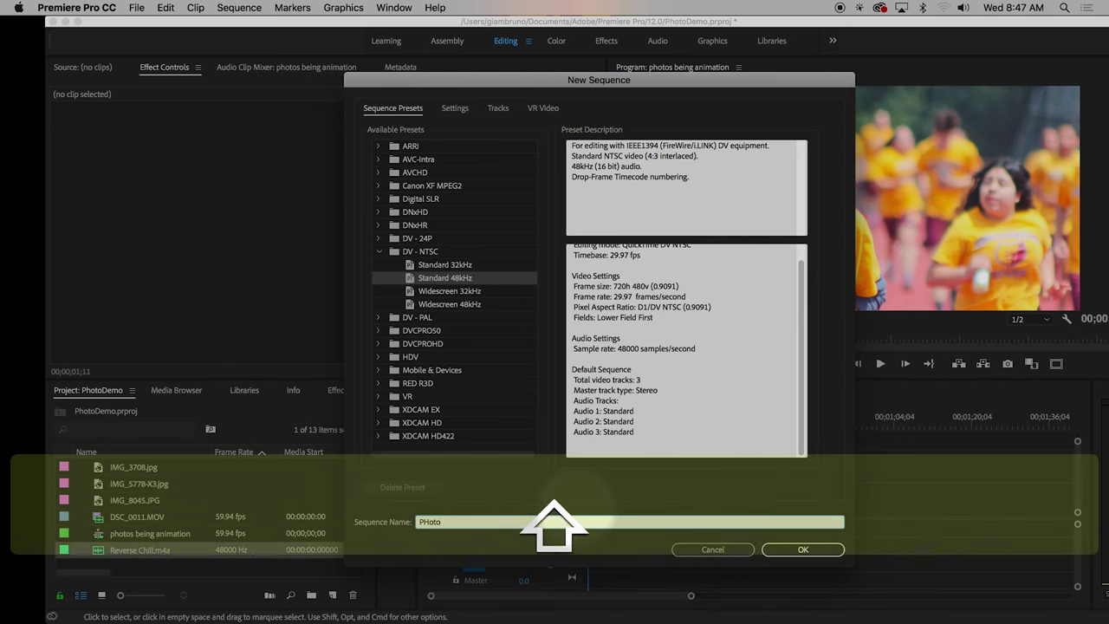
text(Demo2)
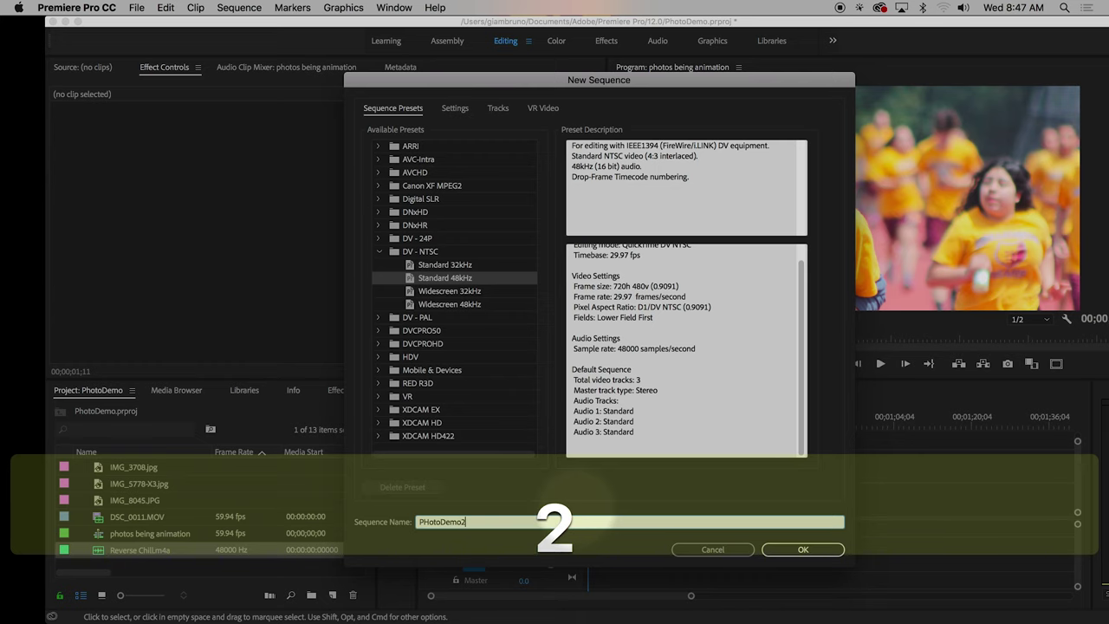
click(805, 549)
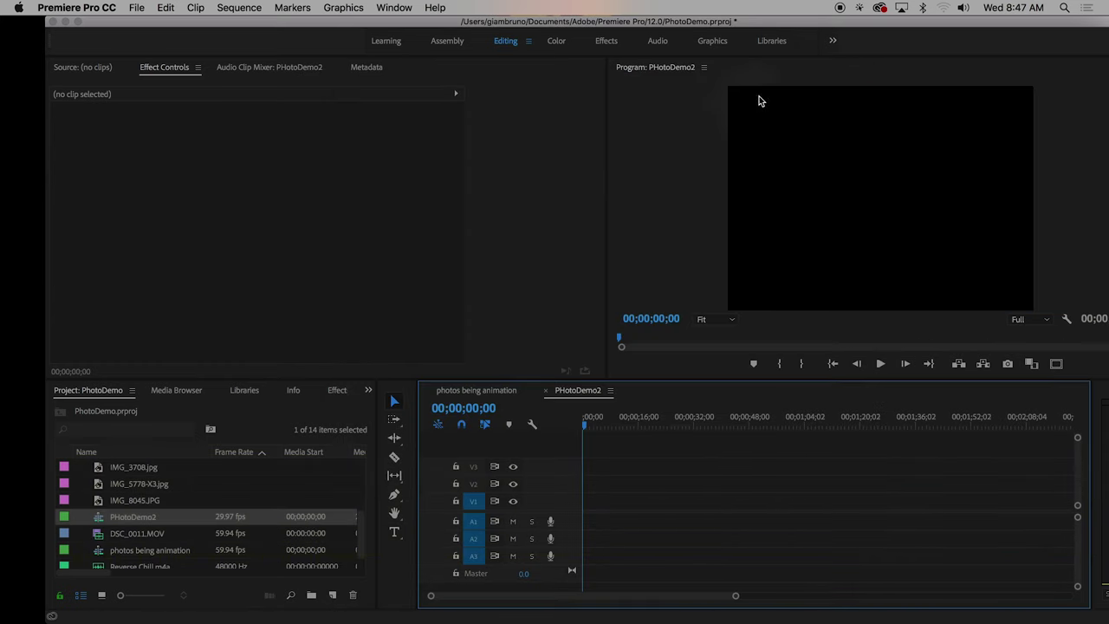
Open the Desktop's M-A Photo Demo folder in Finder and place _MG_8019.JPG on track V1 of PHotoDemo2.
drag(792, 22, 661, 6)
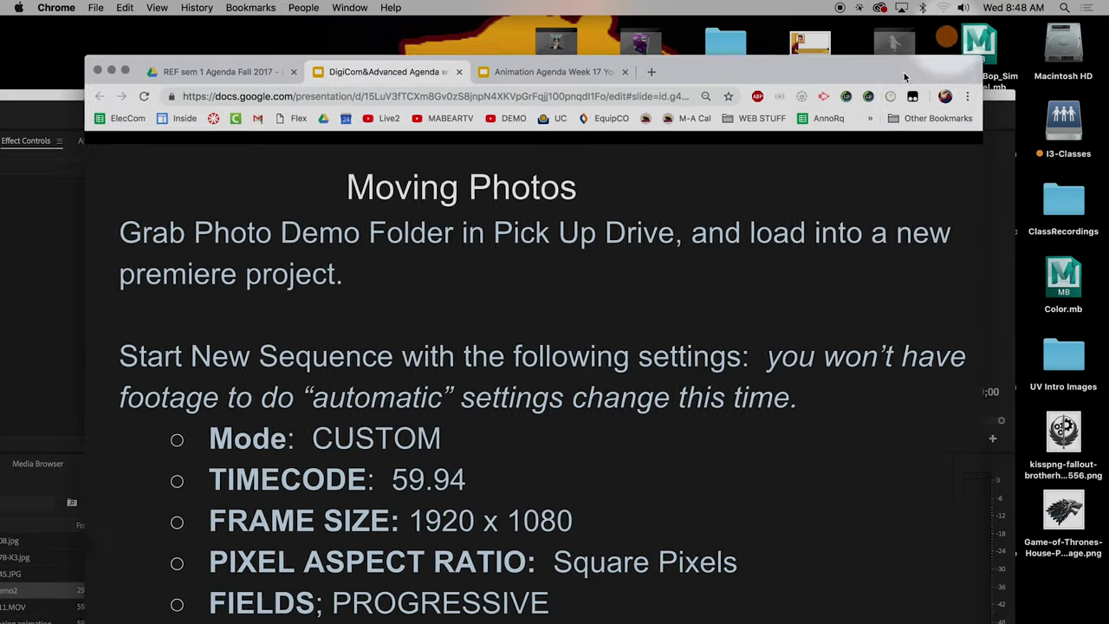
drag(904, 72, 903, 468)
click(951, 97)
drag(951, 97, 964, 28)
double_click(979, 433)
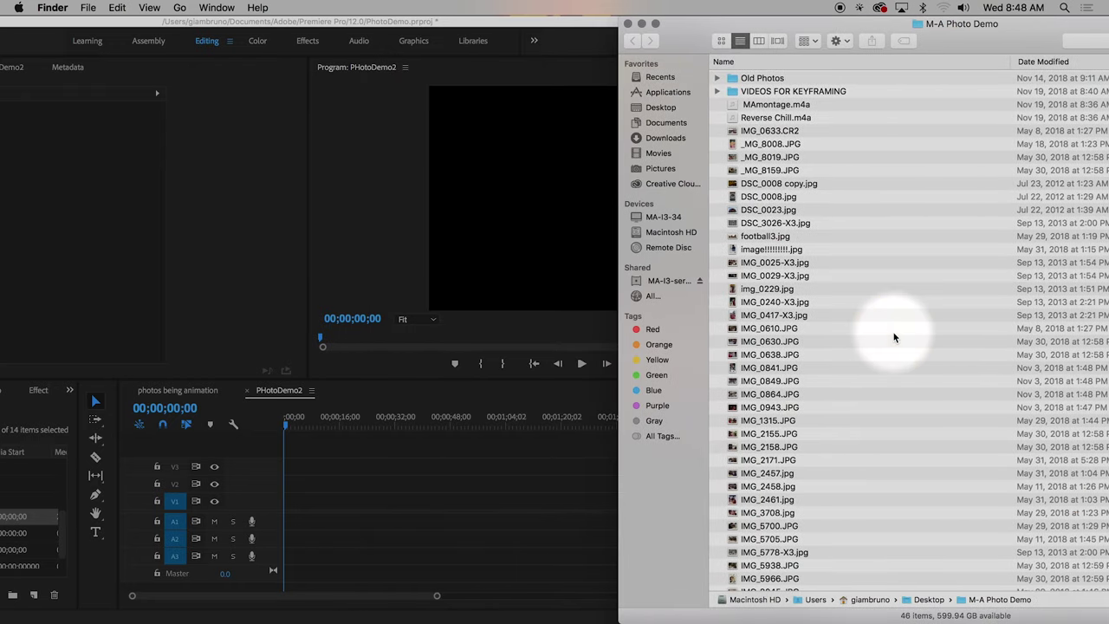
click(750, 156)
drag(750, 157, 317, 502)
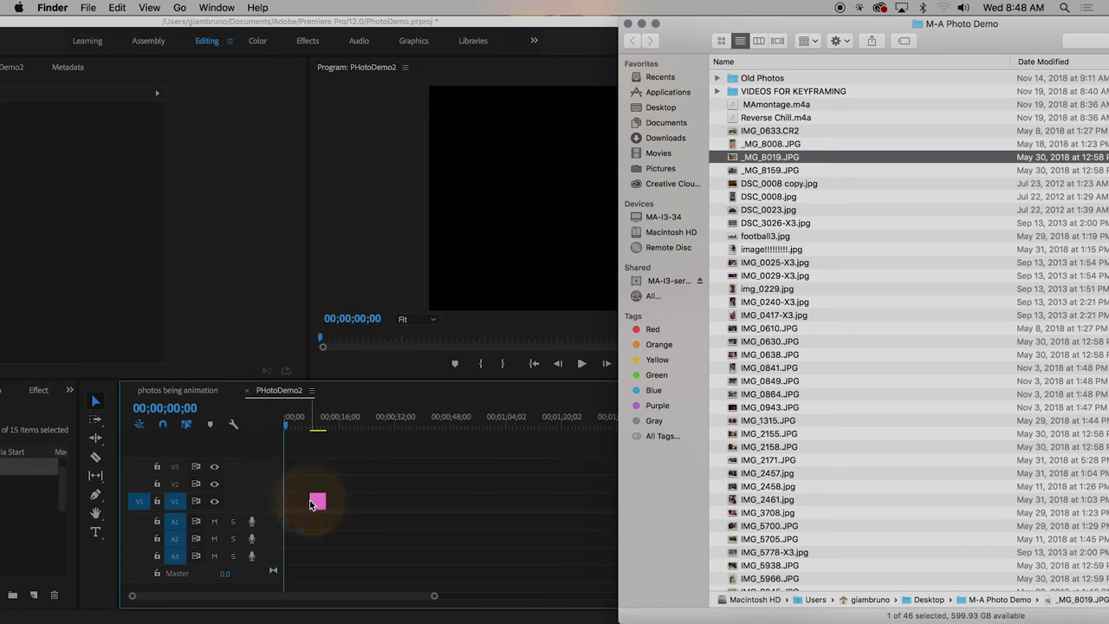
Preview the placed photo in PHotoDemo2 and compare its framing with the "photos being animation" sequence.
click(526, 52)
click(260, 467)
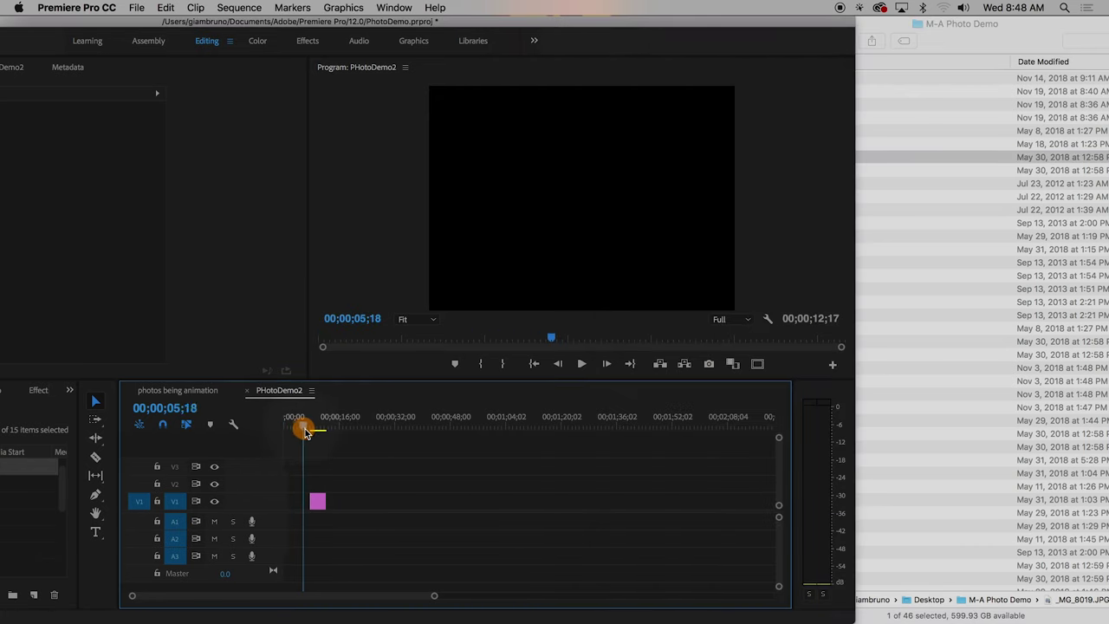
drag(311, 429, 313, 430)
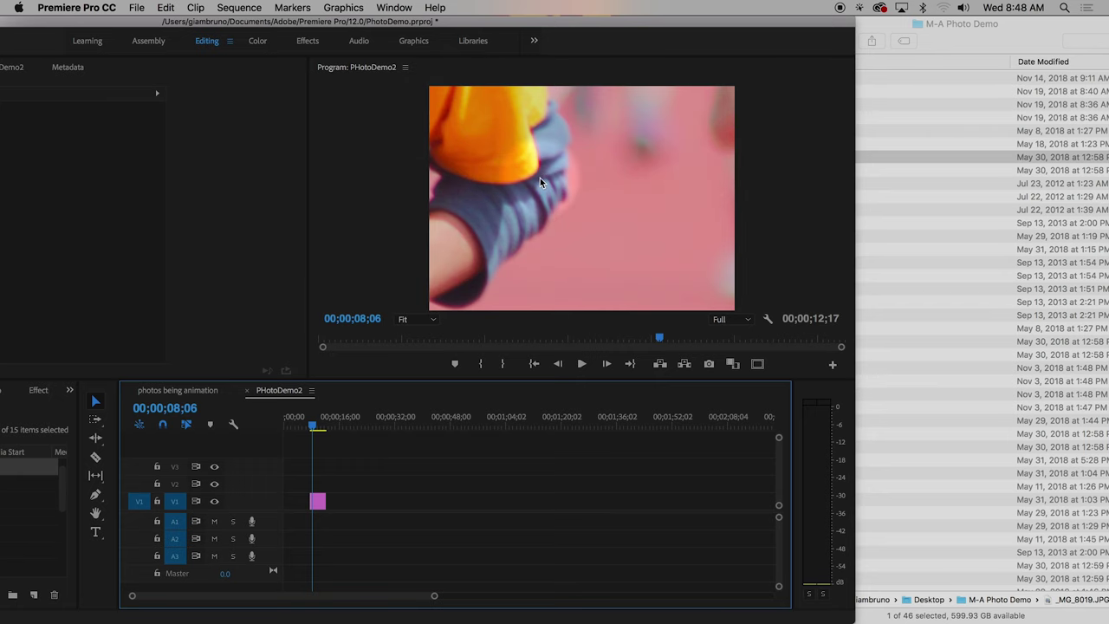
double_click(546, 21)
click(390, 390)
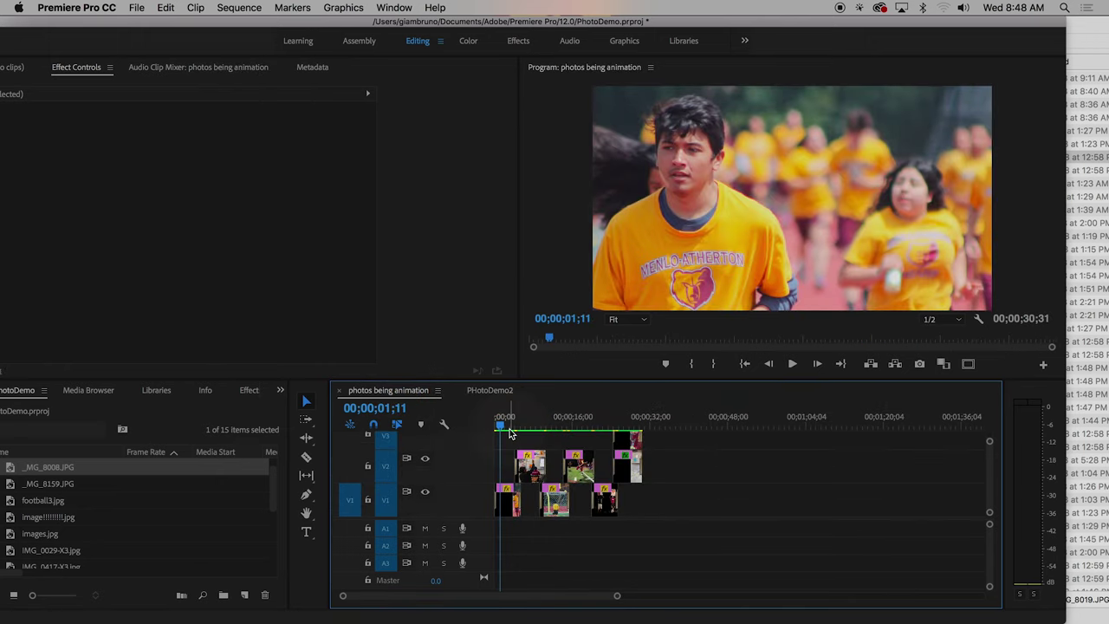
drag(730, 28, 700, 20)
click(347, 391)
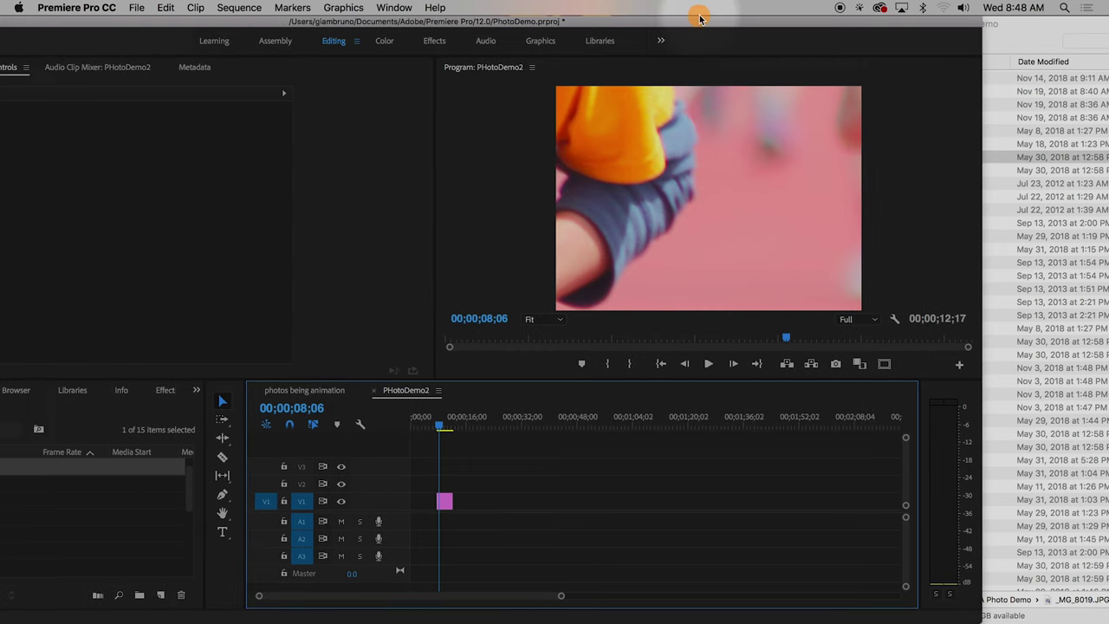
click(462, 510)
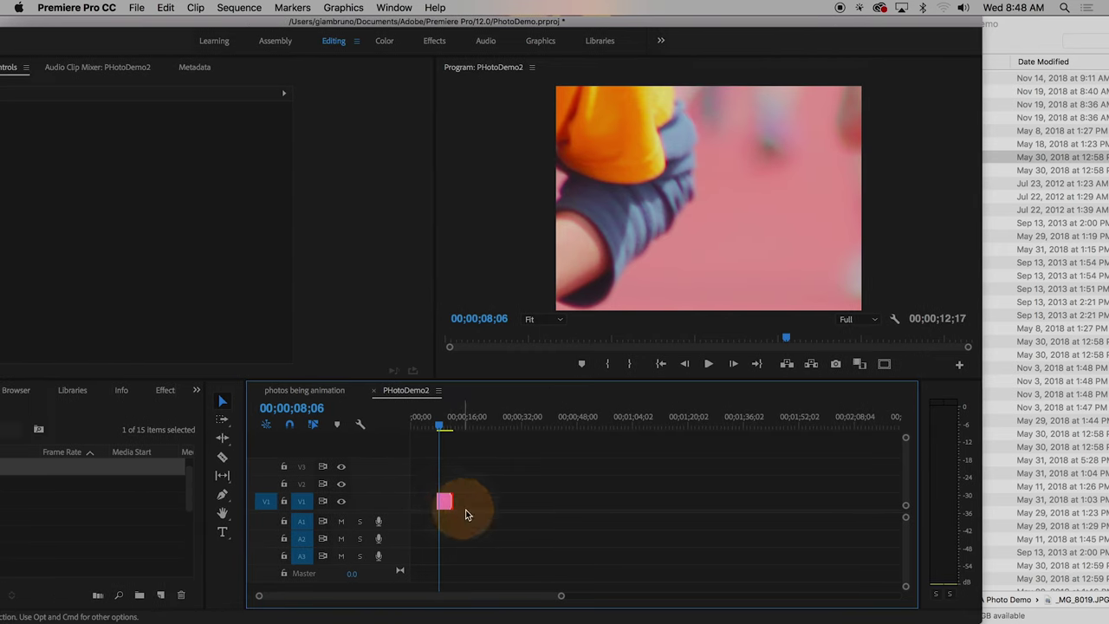
click(572, 17)
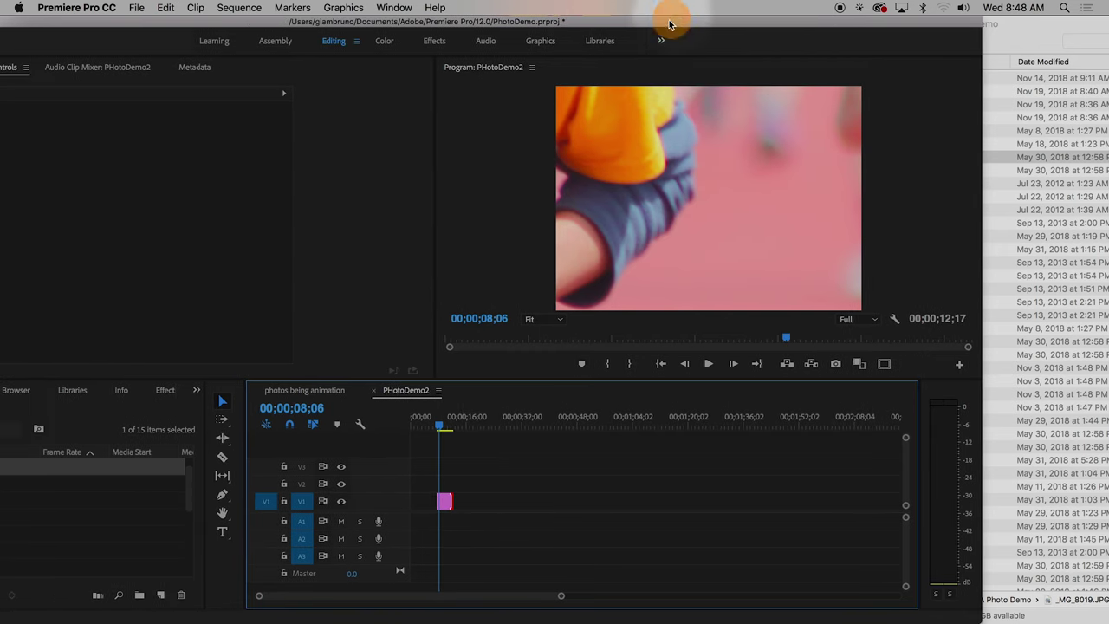
Look through the video and audio settings offered for a new sequence and cancel without creating it.
drag(663, 20, 790, 20)
click(137, 8)
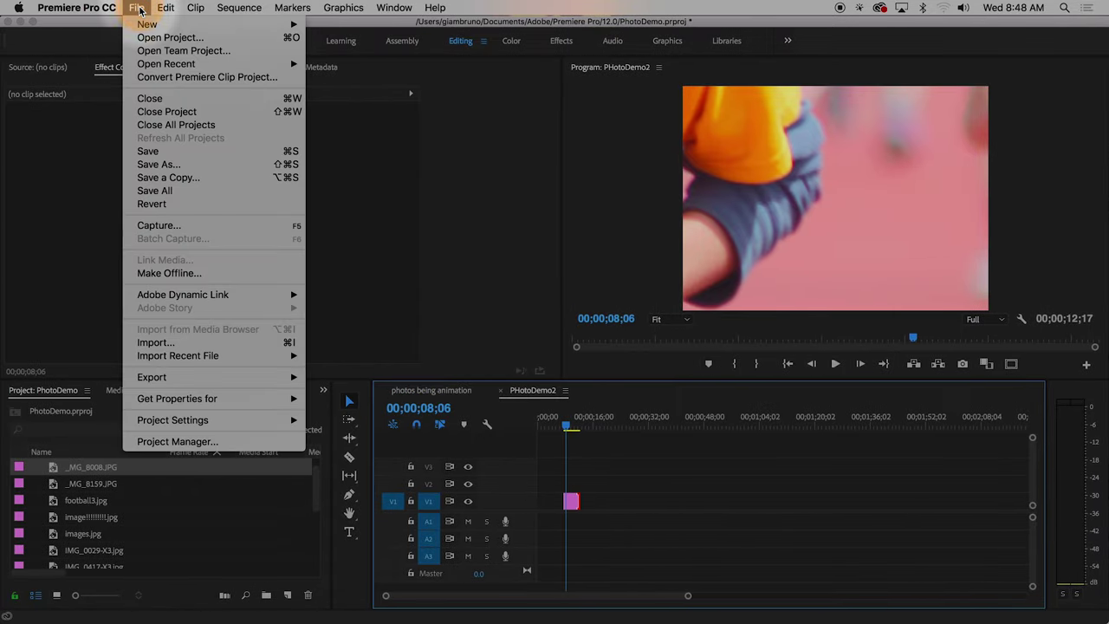
mouse_move(217, 24)
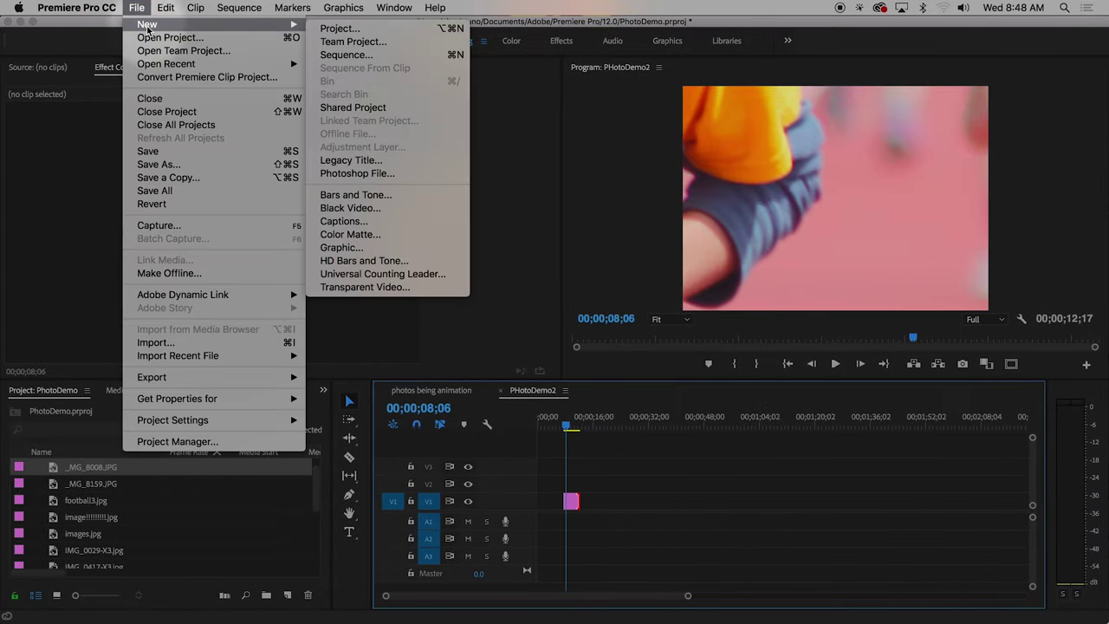
click(343, 55)
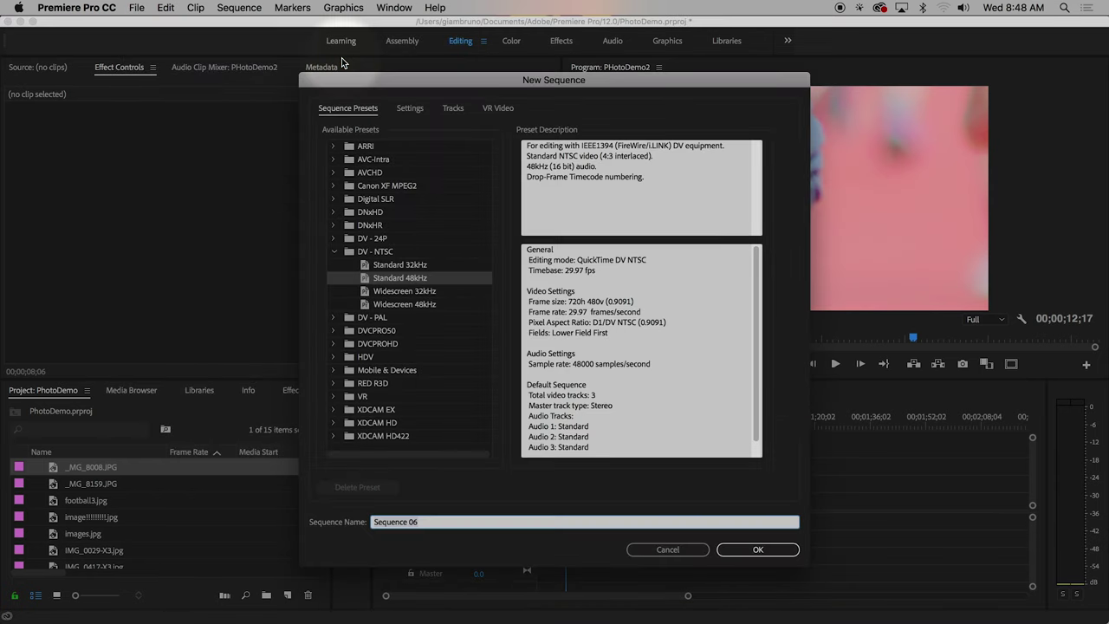
click(410, 108)
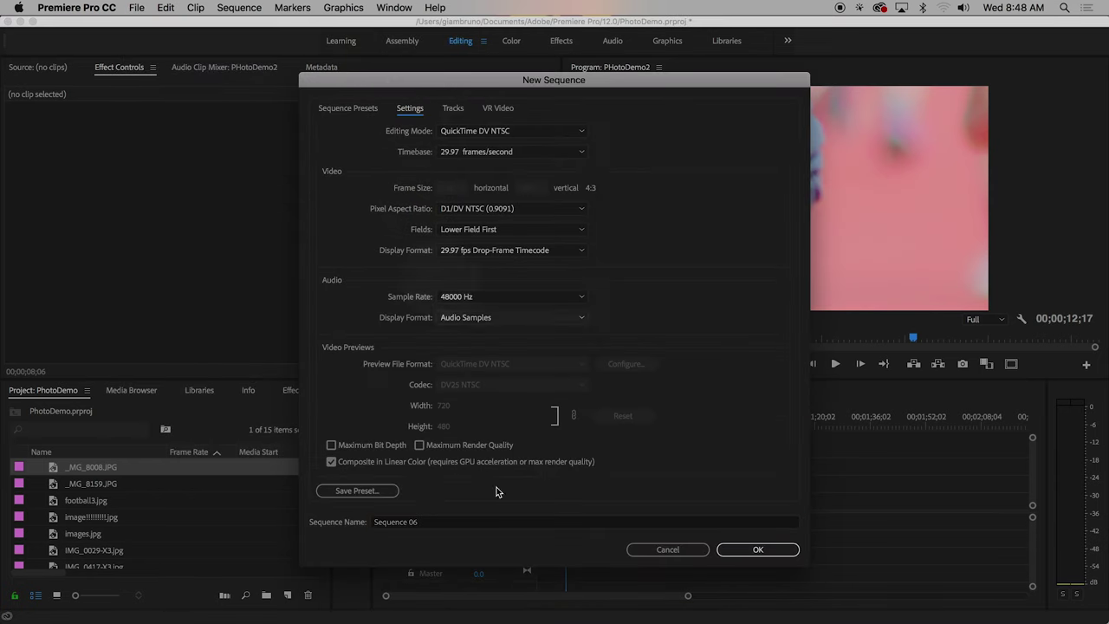
click(667, 535)
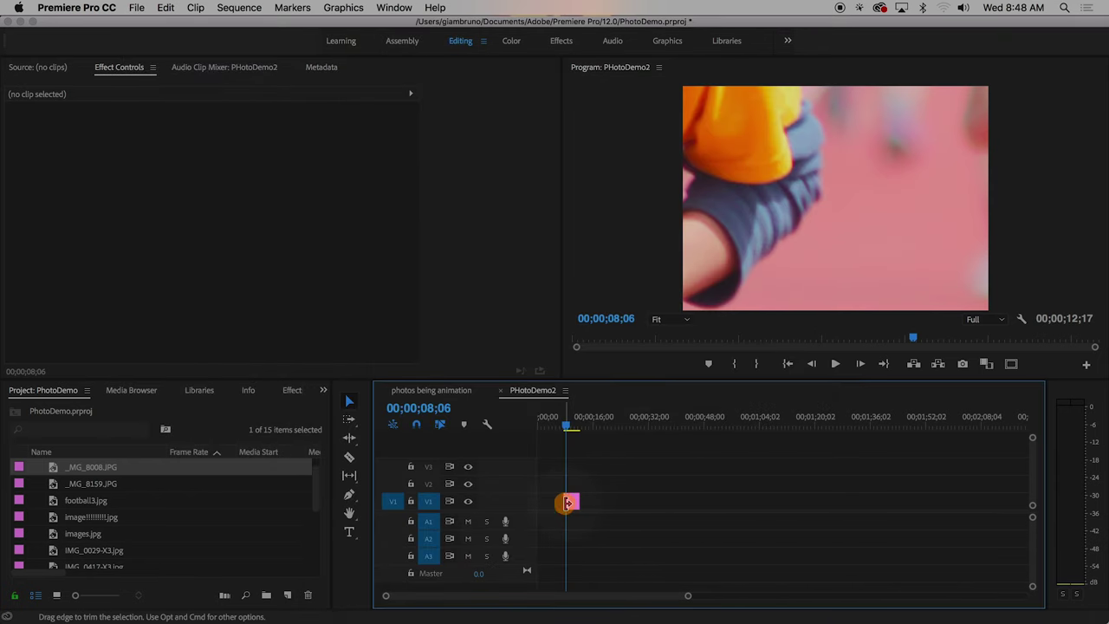
Delete _MG_8019.JPG from track V1 of PHotoDemo2 and open that sequence's settings.
click(570, 502)
key(BackSpace)
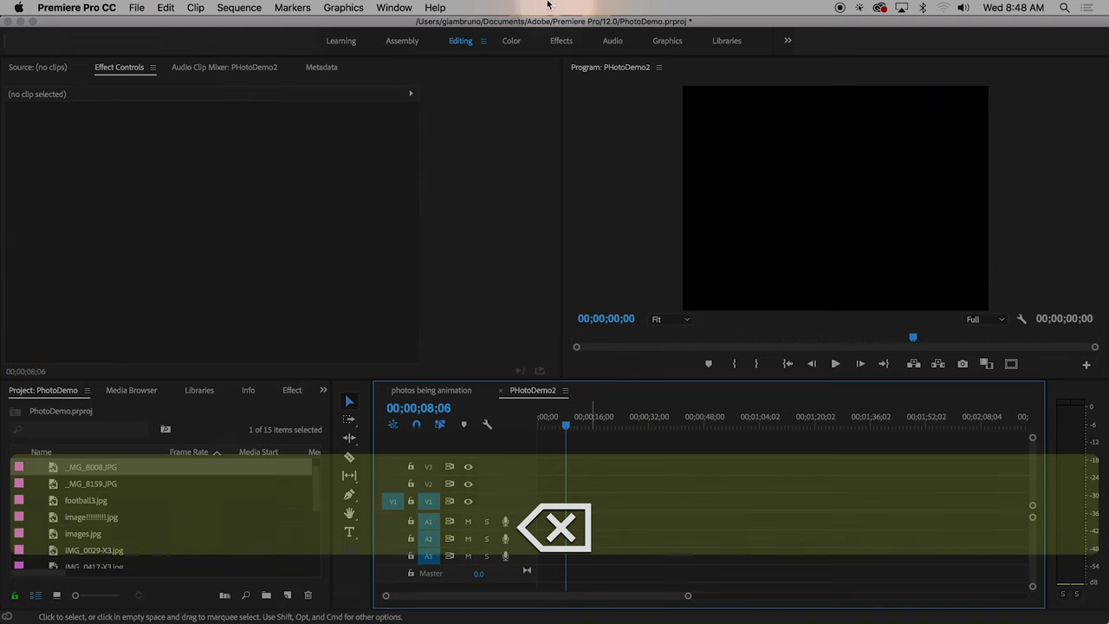
click(240, 7)
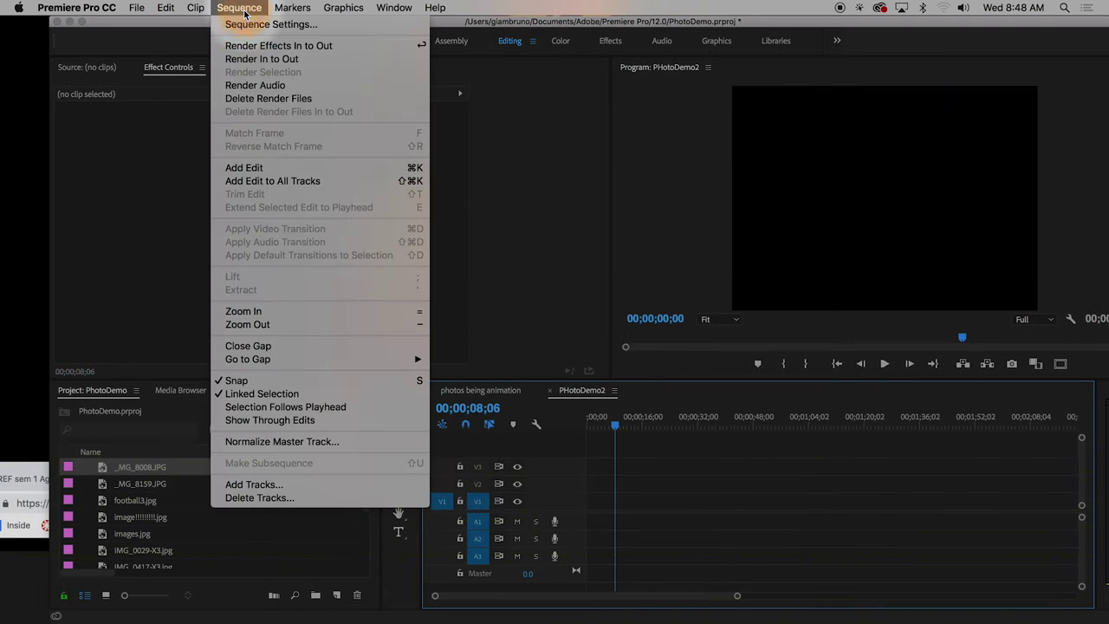
click(254, 31)
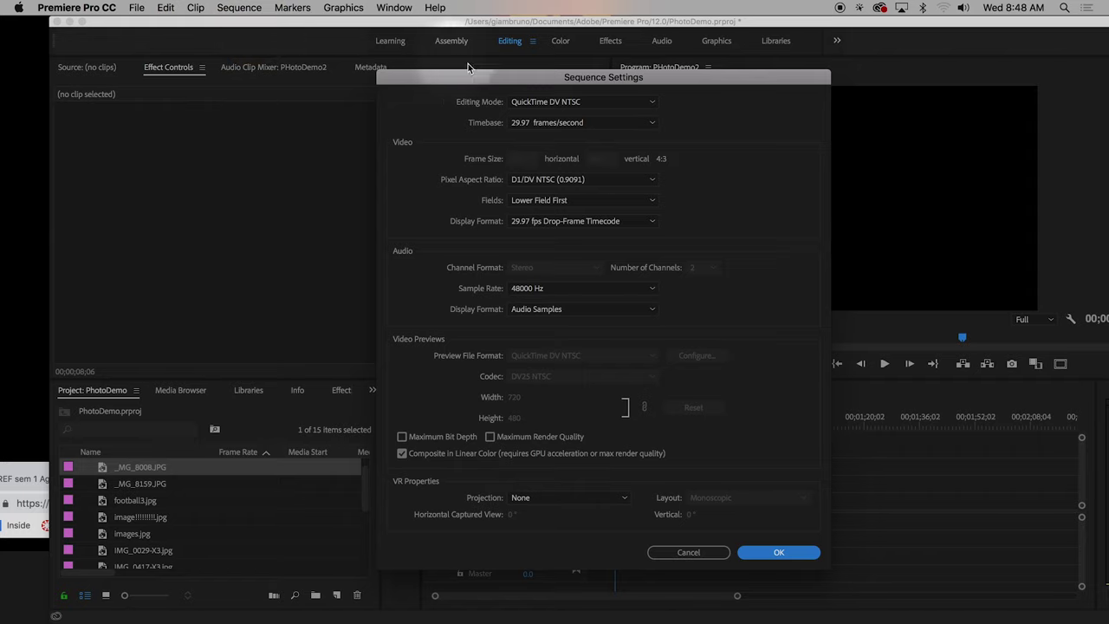
Move the Sequence Settings dialog aside so the browser slide with the required settings can be read beside it.
drag(499, 81, 660, 73)
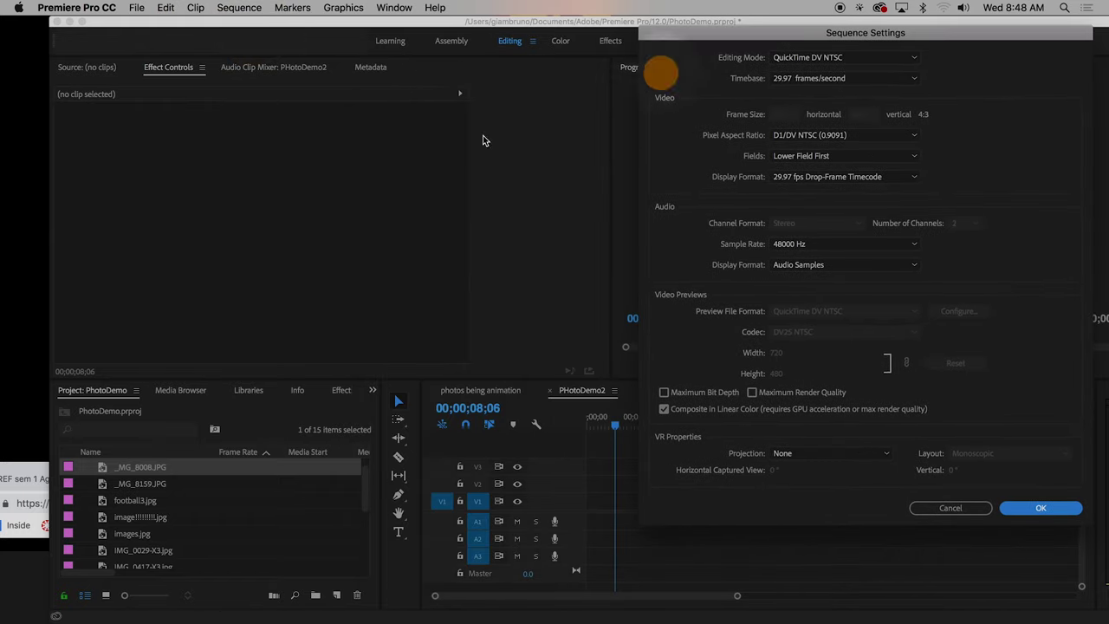
click(22, 584)
drag(569, 487, 575, 206)
drag(598, 157, 700, 12)
drag(915, 34, 979, 28)
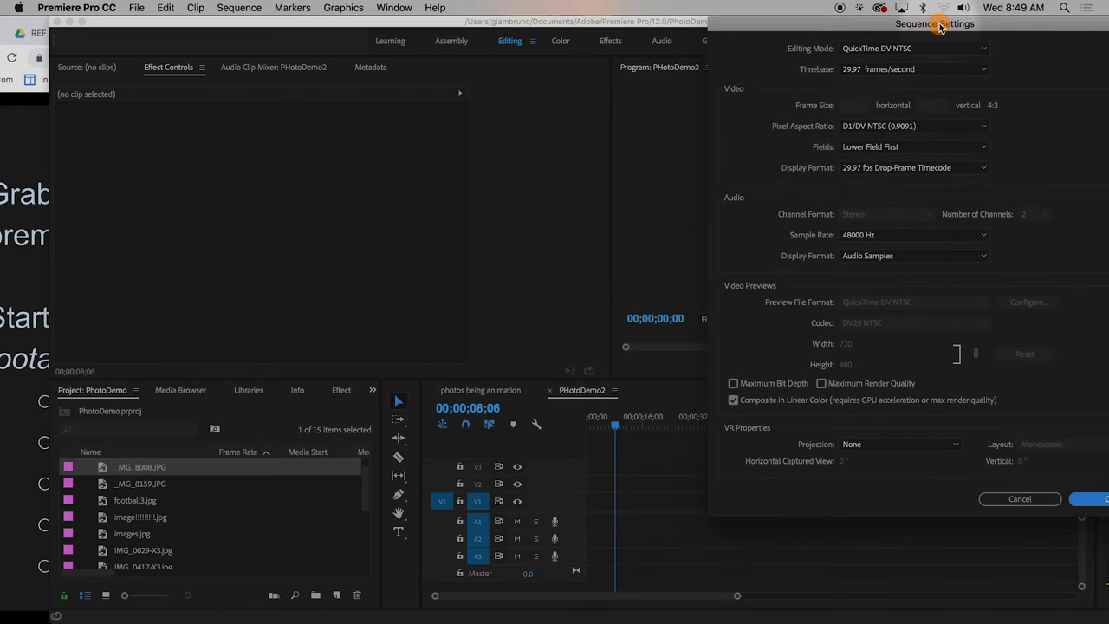
Set the sequence's editing mode to Custom and its timebase to 59.94 frames/second.
click(905, 47)
scroll(909, 95, up, 5)
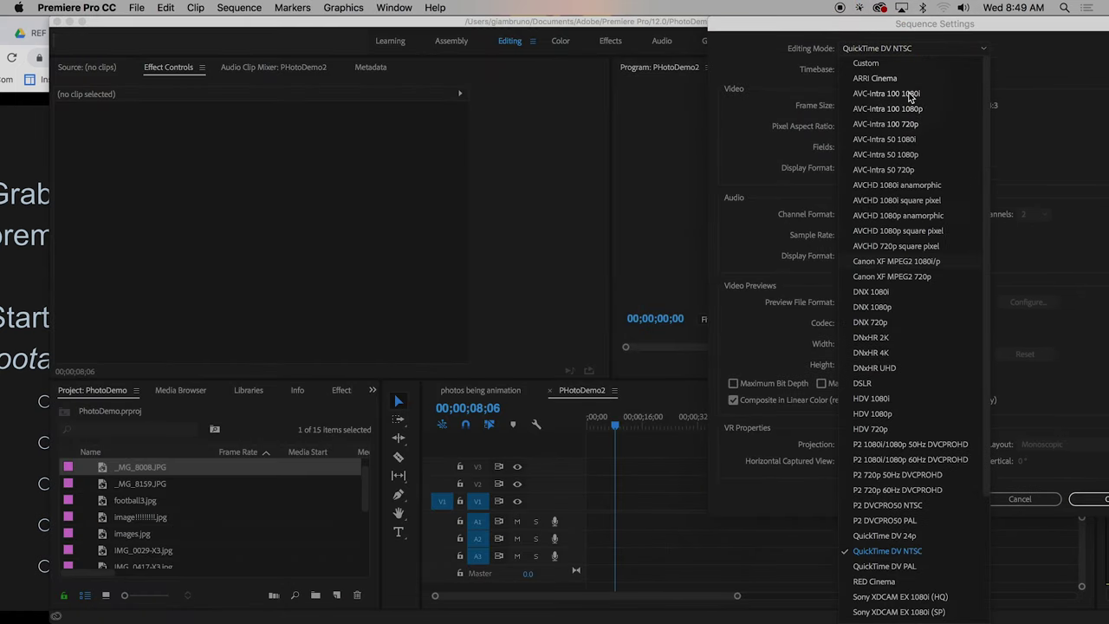
click(863, 65)
click(858, 48)
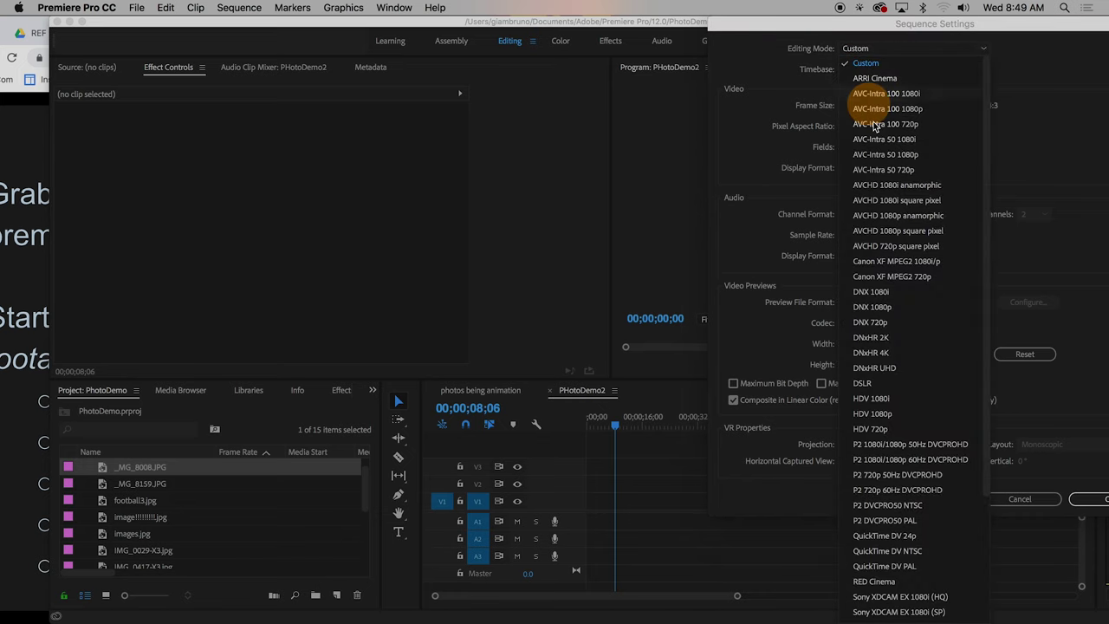
scroll(885, 159, down, 5)
scroll(883, 236, up, 5)
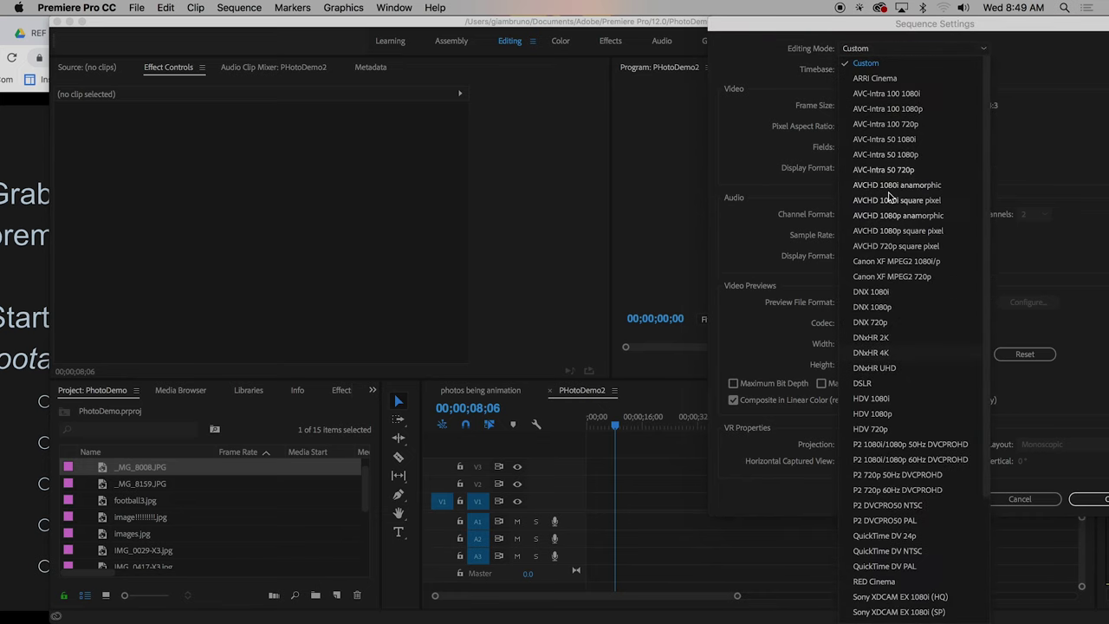
click(866, 63)
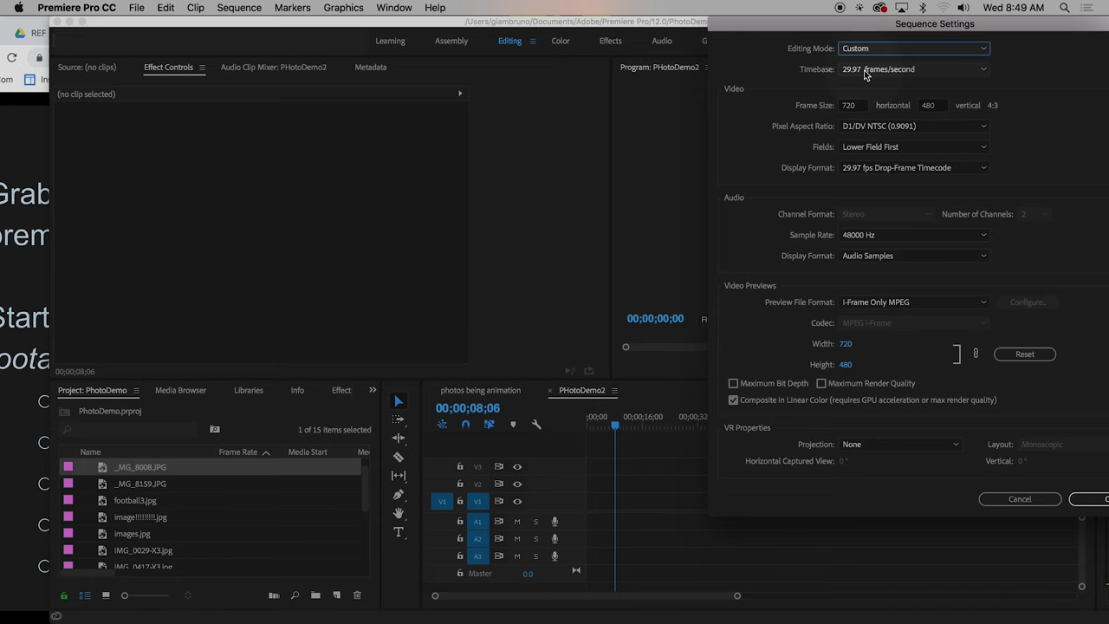
click(864, 73)
click(877, 236)
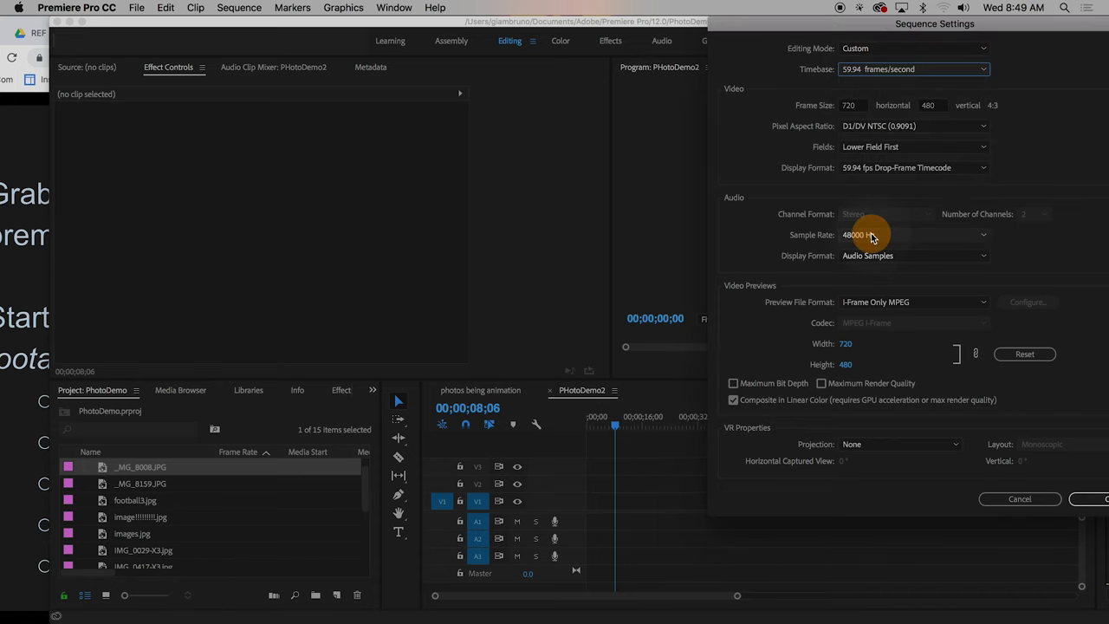
Check the frame size on the Moving Photos slide and set the sequence's frame size to 1920 horizontal by 1080 vertical.
click(22, 318)
drag(488, 53, 504, 54)
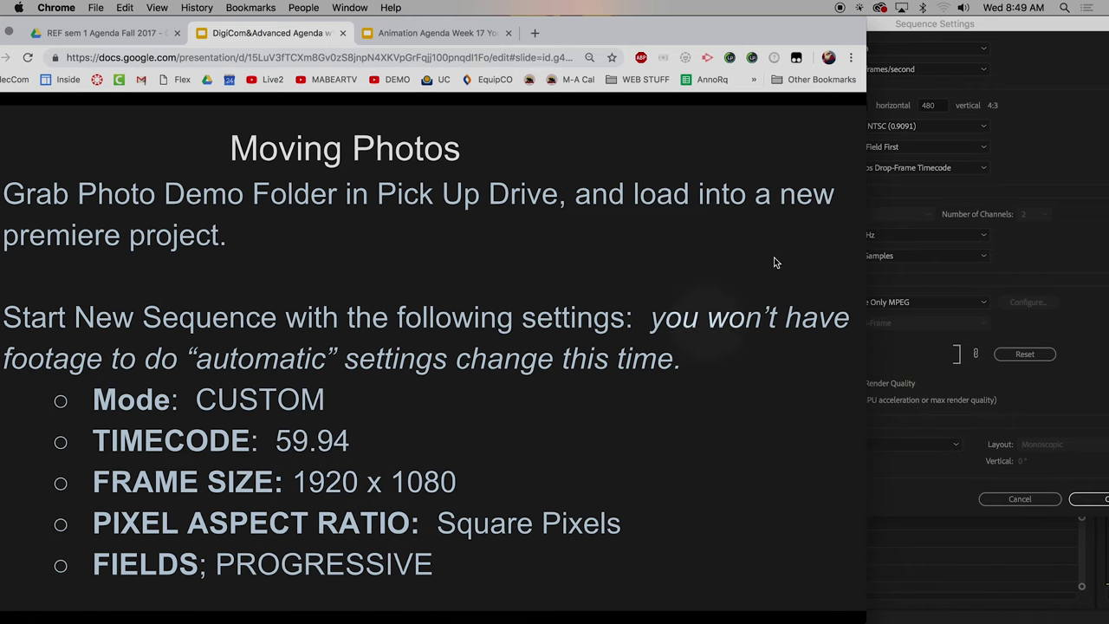
click(945, 25)
click(850, 107)
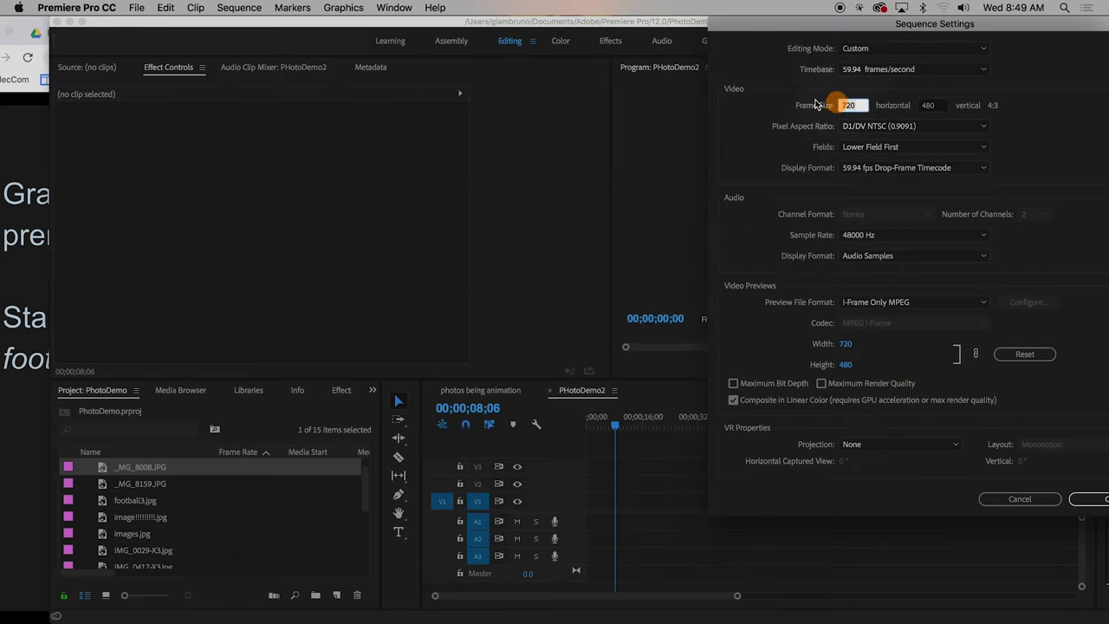
text(19)
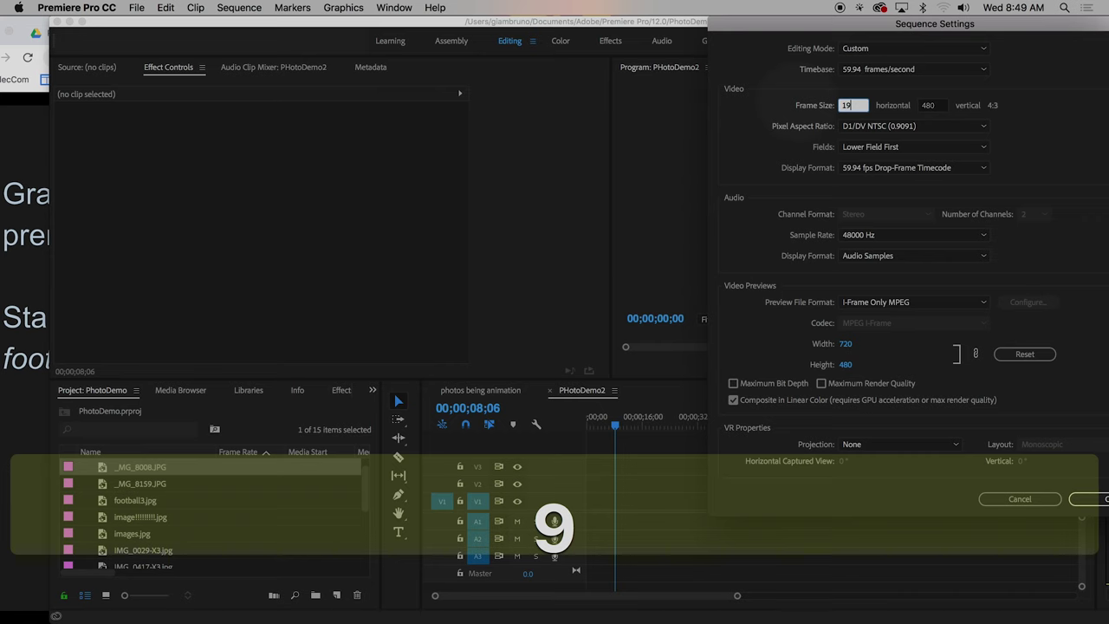
key(Tab)
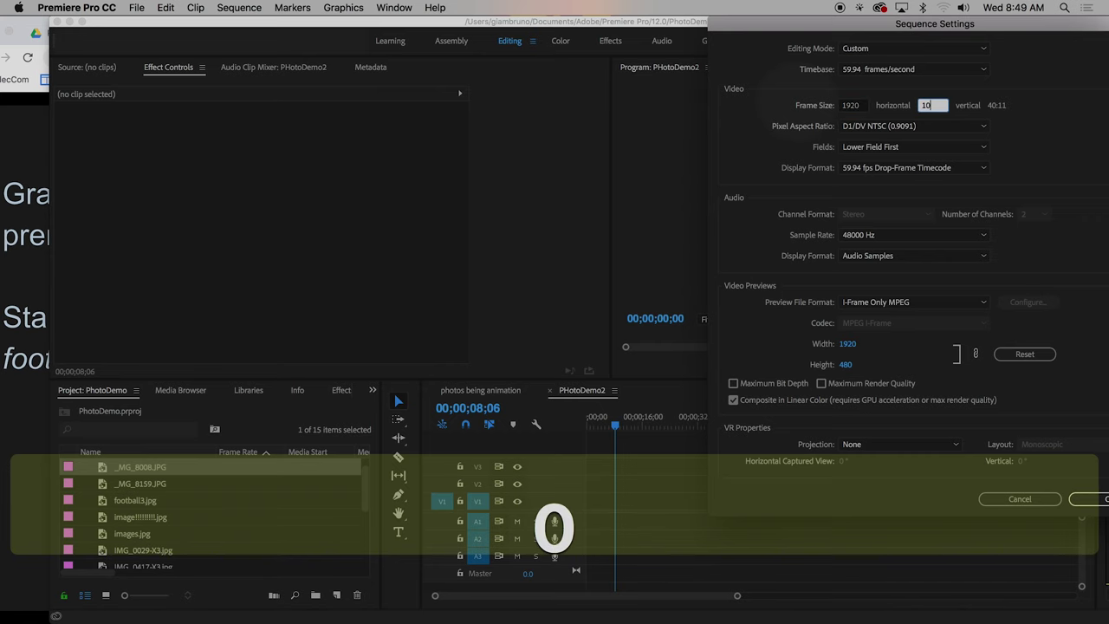
Consult the slide again, then set the pixel aspect ratio to Square Pixels (1.0) and the fields to No Fields (Progressive Scan).
click(9, 414)
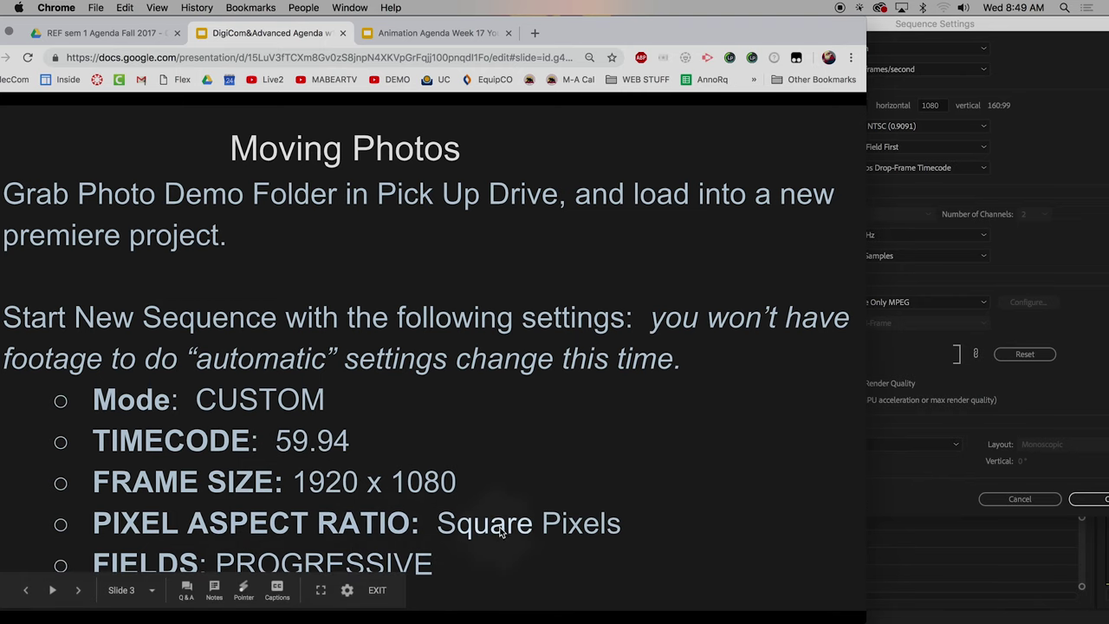
click(1003, 118)
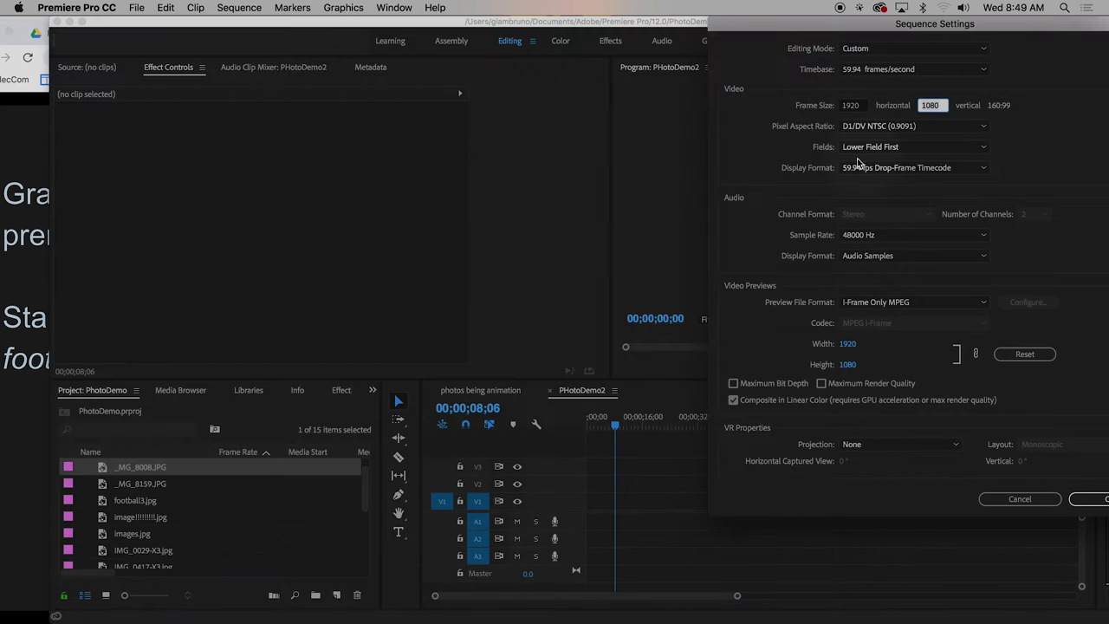
click(853, 125)
click(857, 141)
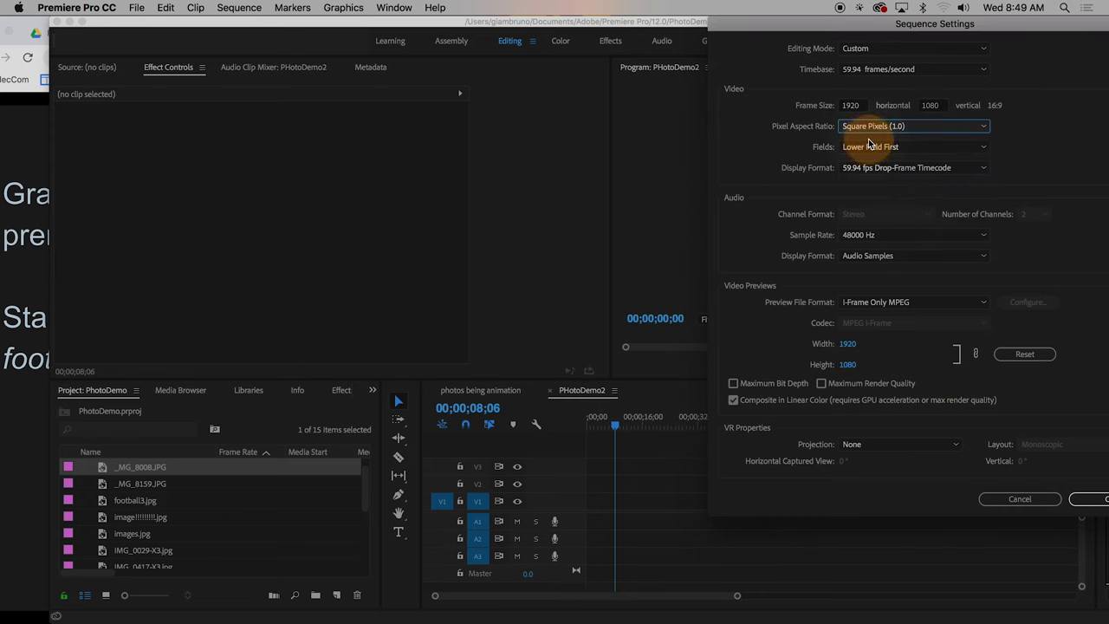
click(862, 148)
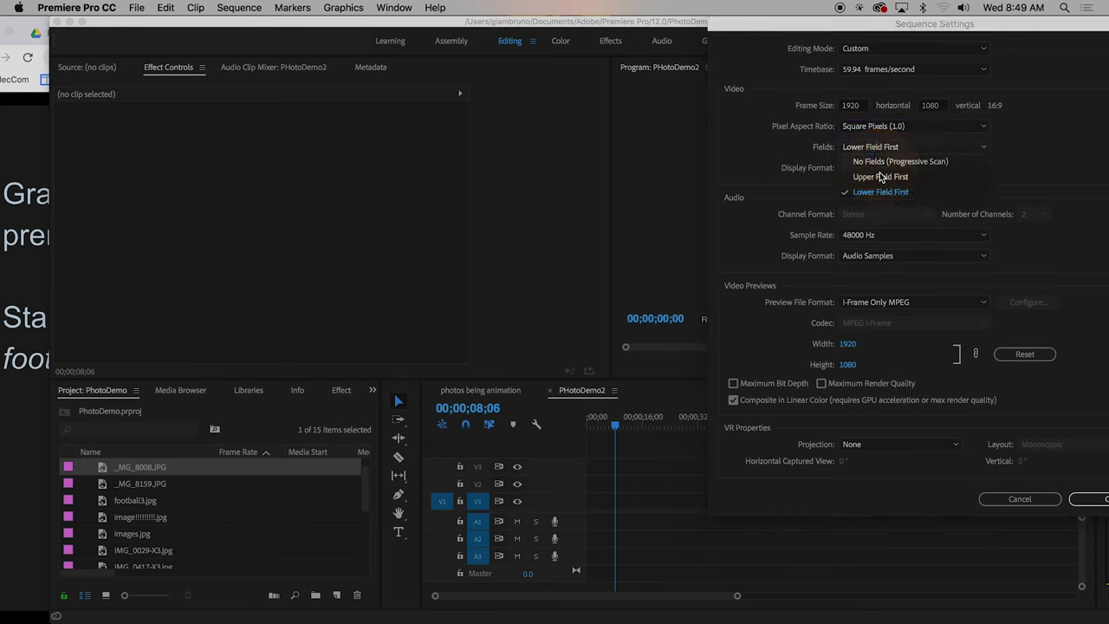
click(881, 162)
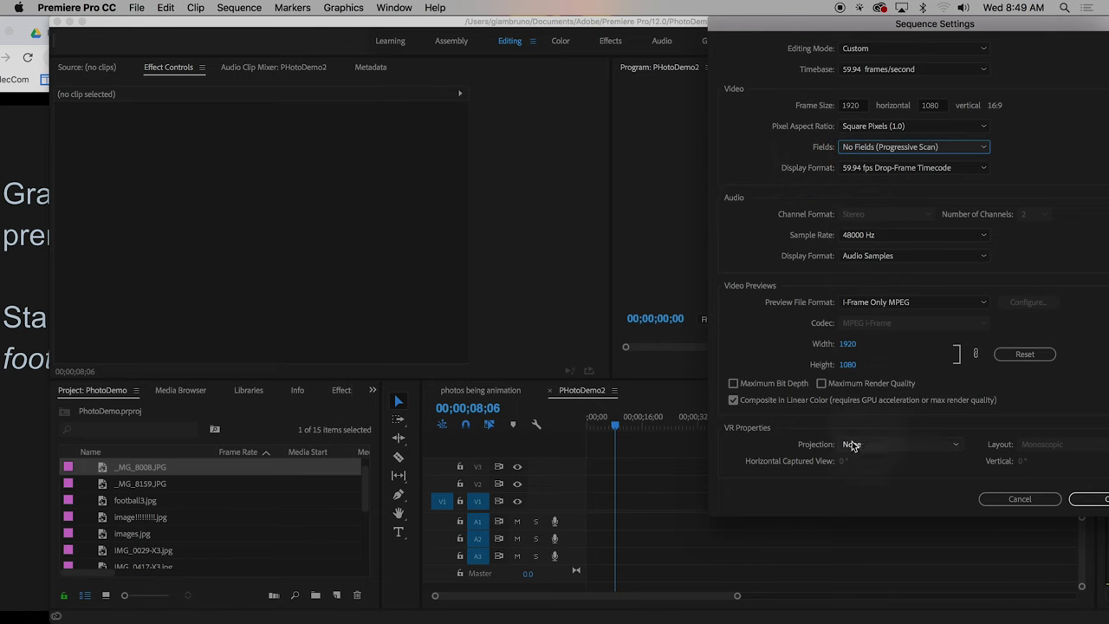
Review the Moving Photos slides in Chrome for the sequence settings and the instructions on placing and keyframing photos.
click(24, 508)
key(Left)
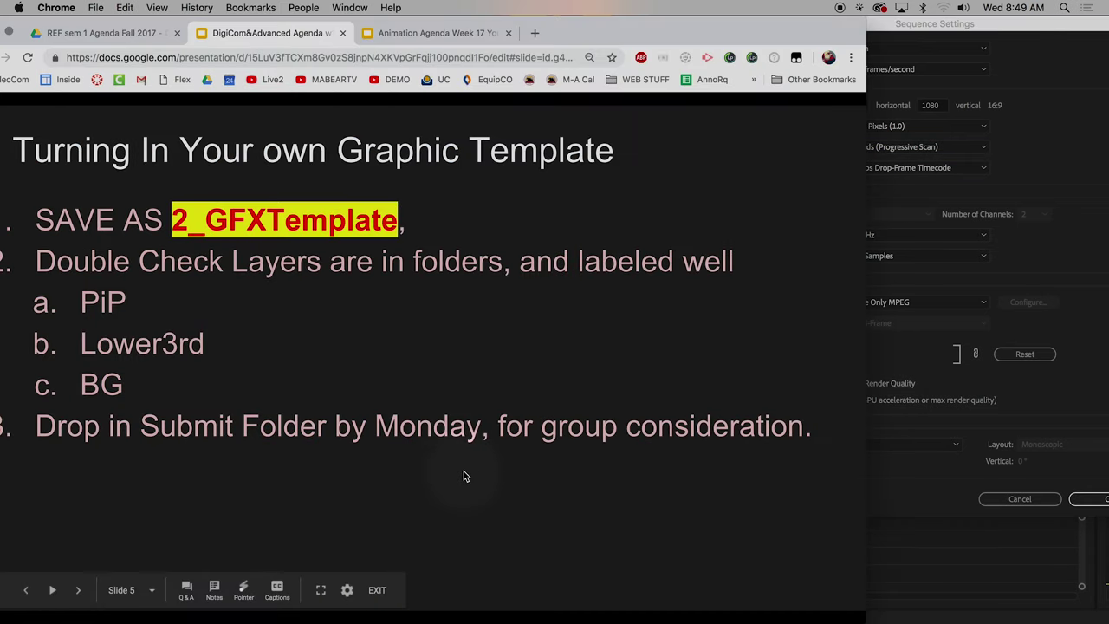
key(Right)
key(Left)
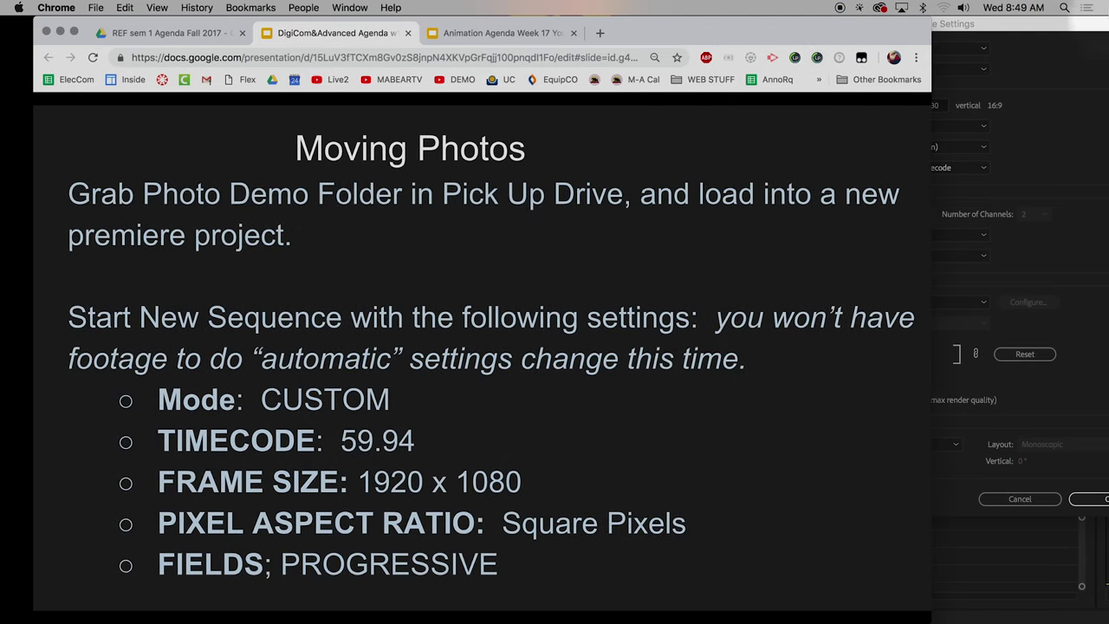
key(Right)
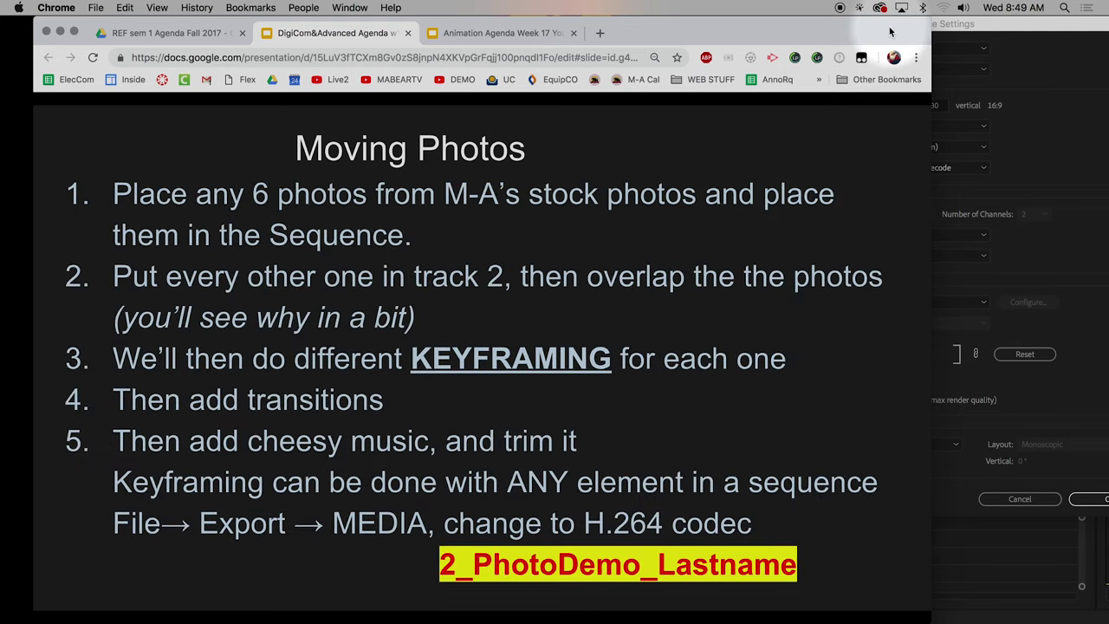
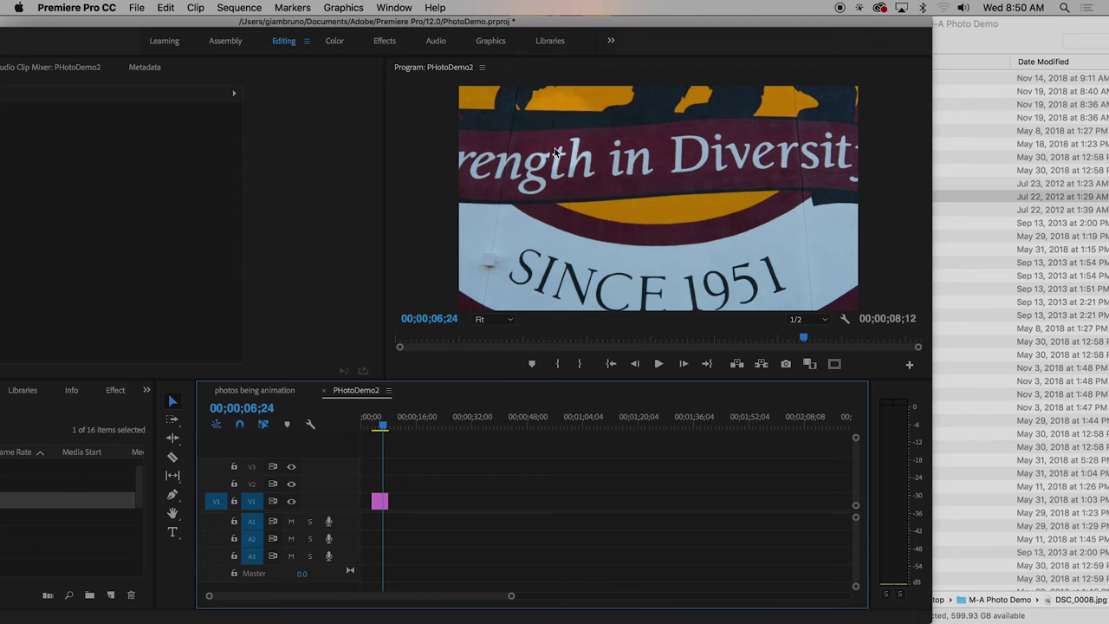
Place _MG_8008.JPG directly after the first photo on track V1, and preview image!!!!!!!!!.jpg and add it further along the same track.
click(1008, 36)
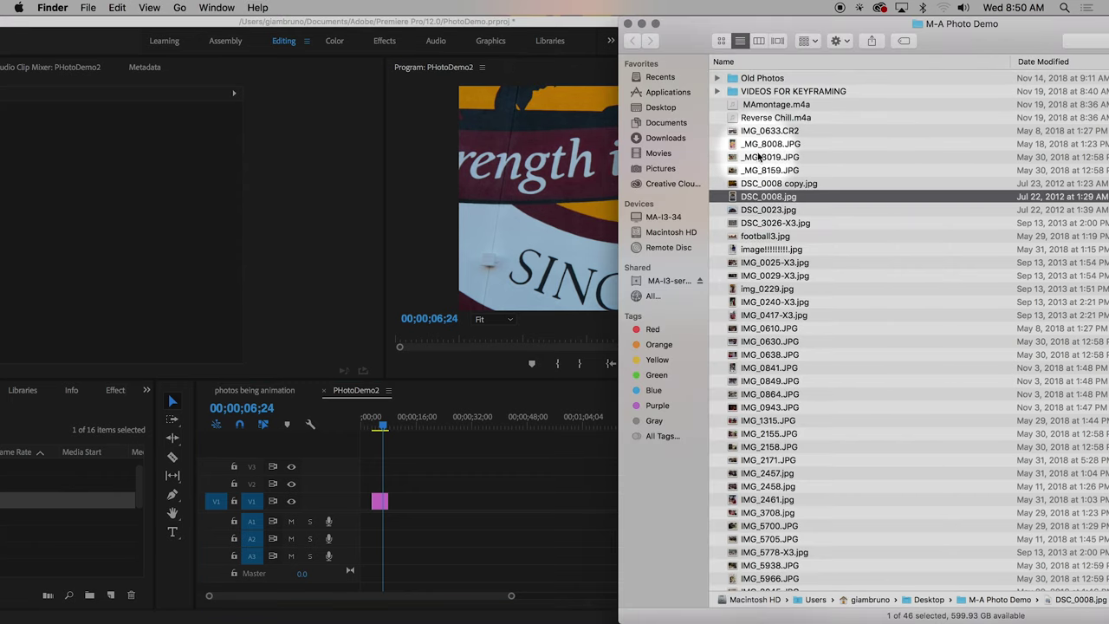
drag(762, 144, 402, 499)
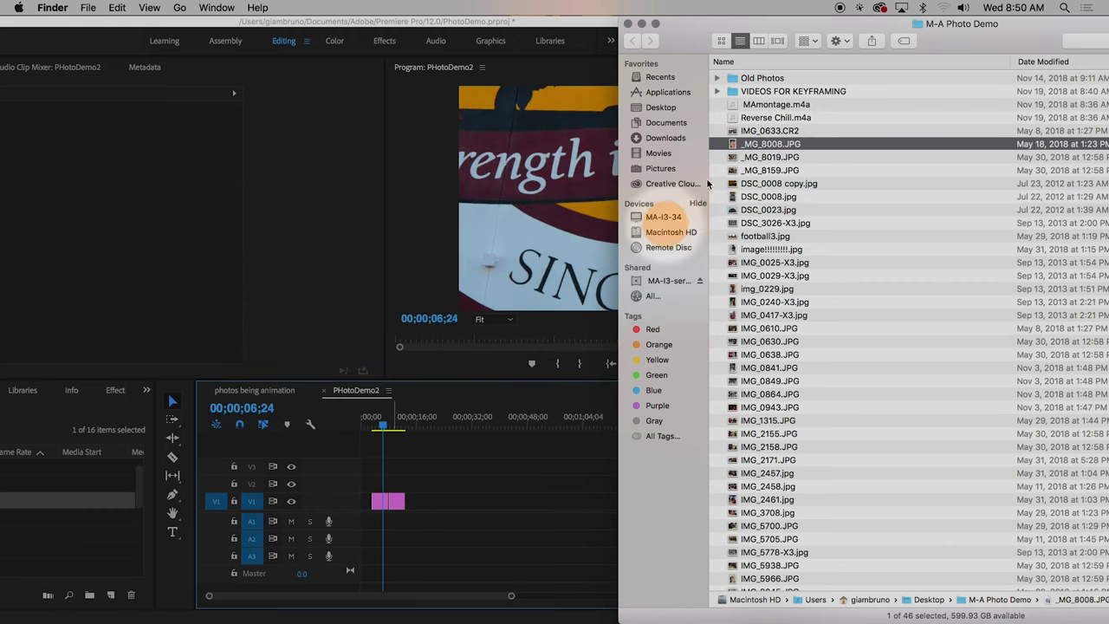
click(752, 251)
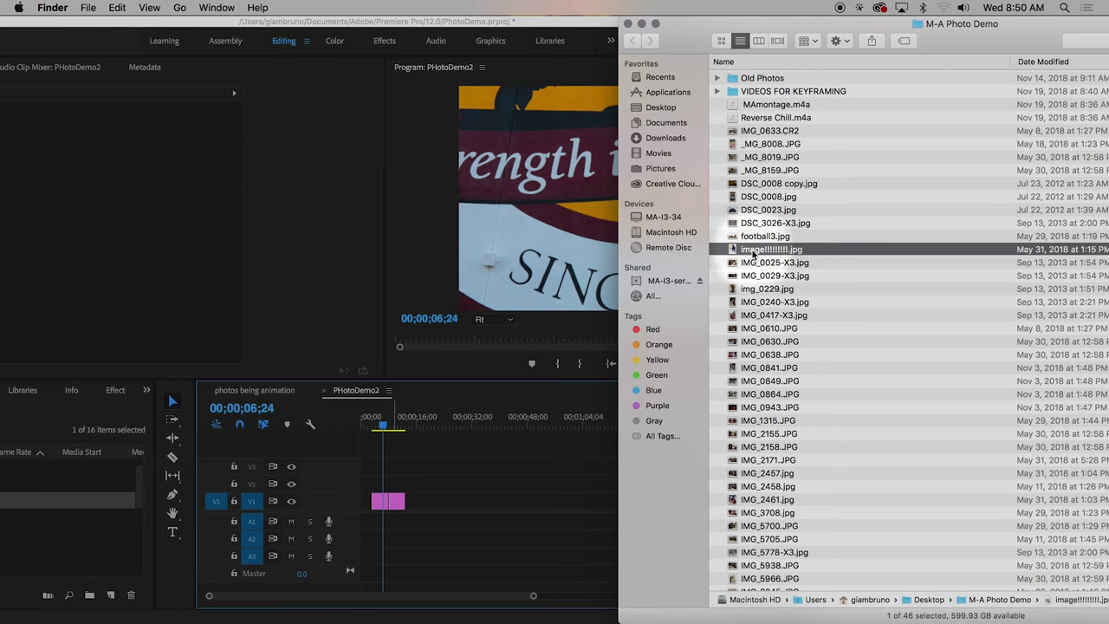
key(space)
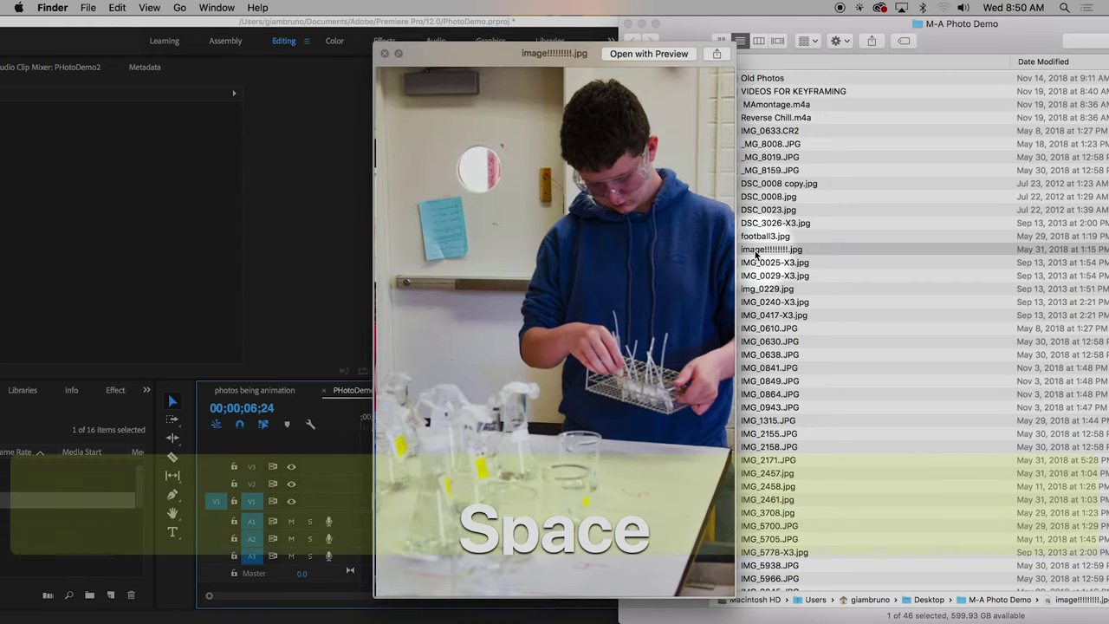
key(space)
drag(754, 251, 433, 513)
Preview IMG_0025-X3.jpg and IMG_0029-X3.jpg, and place IMG_0029-X3.jpg in the gap between the clips on track V1.
click(760, 261)
key(space)
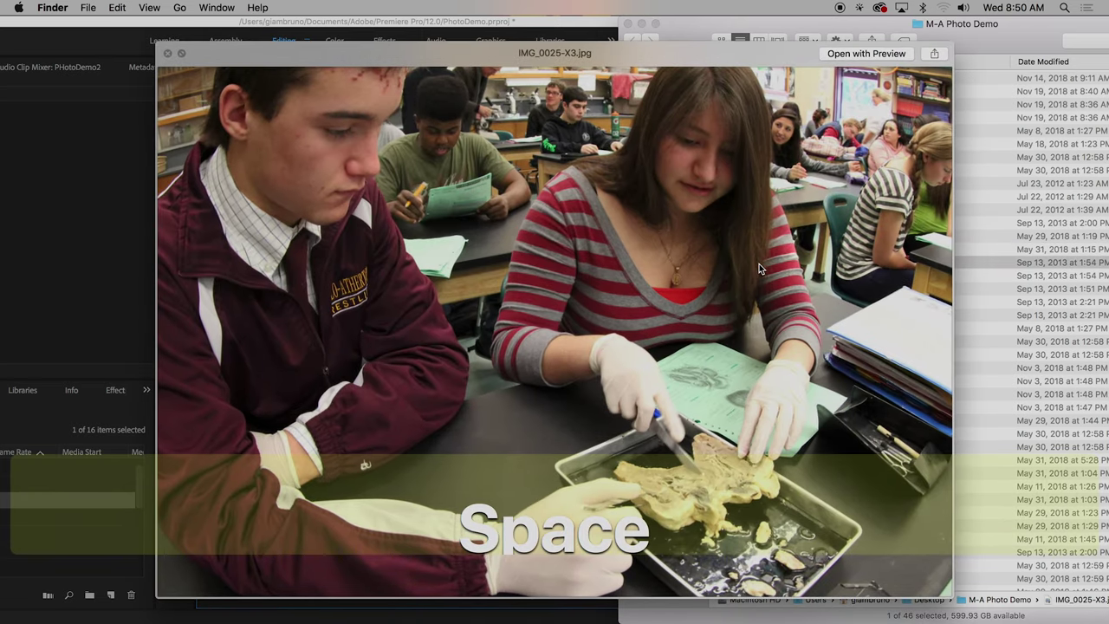
key(Down)
key(space)
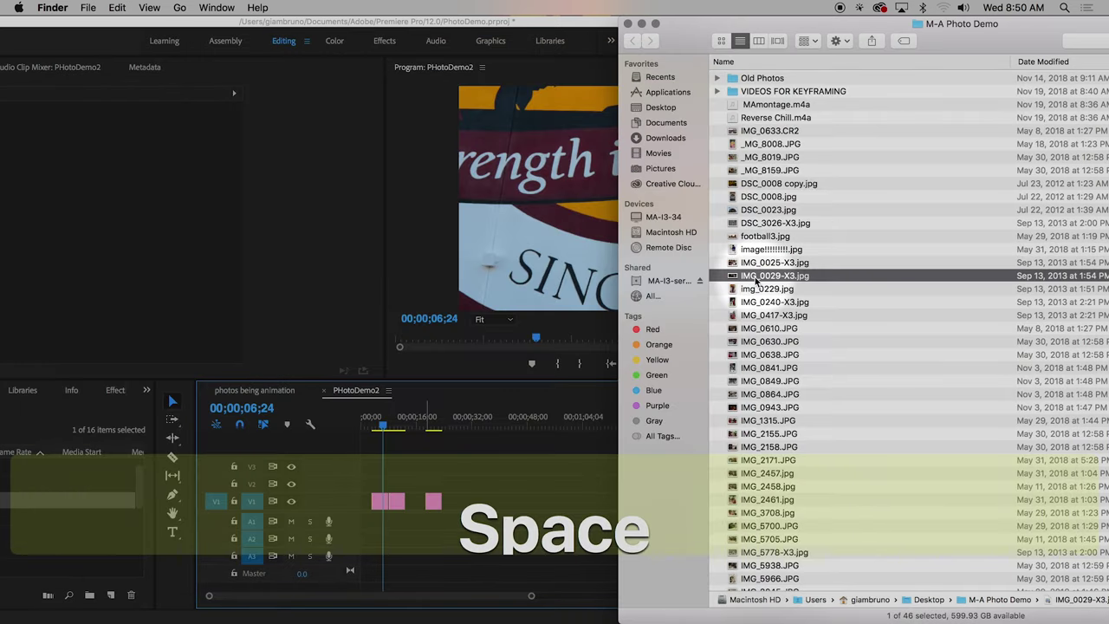
drag(766, 276, 452, 502)
click(1000, 35)
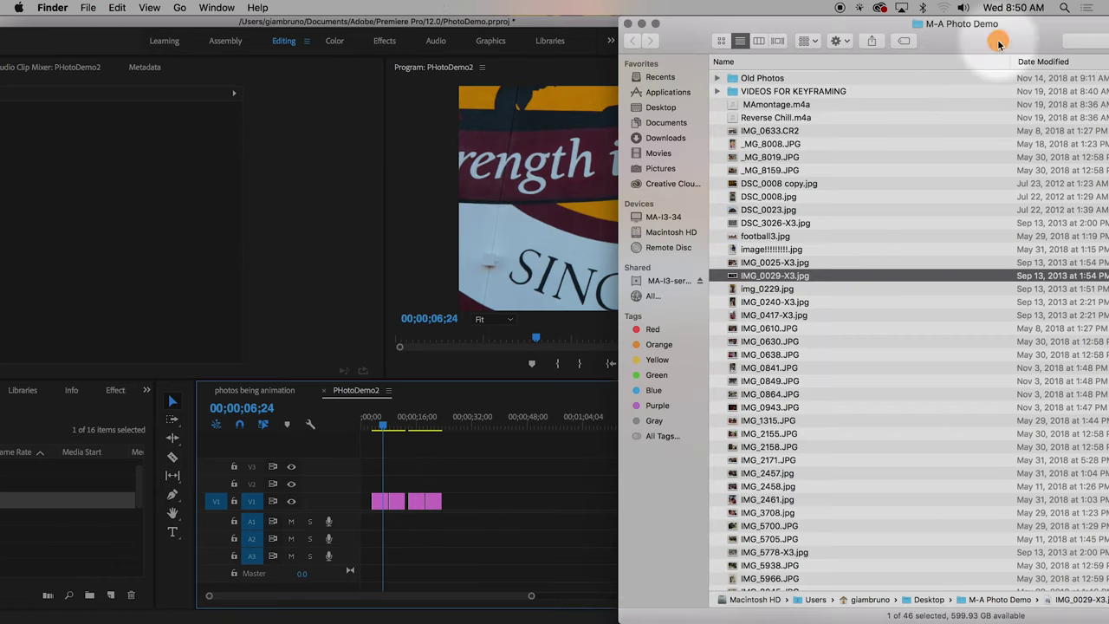
Preview img_0229.jpg and place it after the last photo on track V1 of PHotoDemo2.
click(761, 290)
key(space)
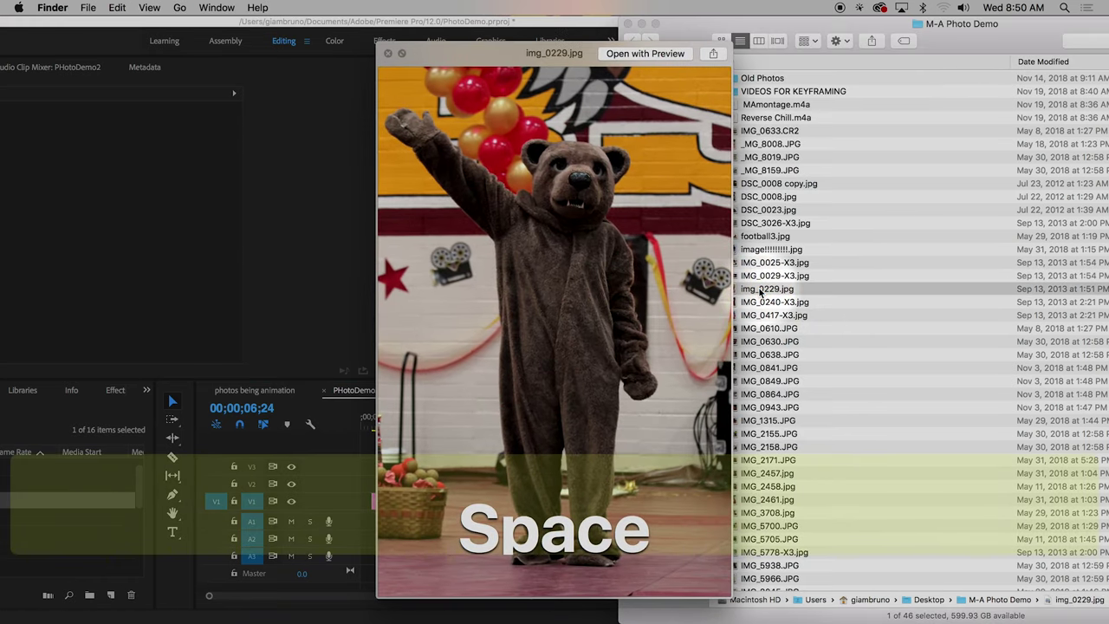
key(Down)
key(Up)
key(space)
drag(760, 291, 445, 502)
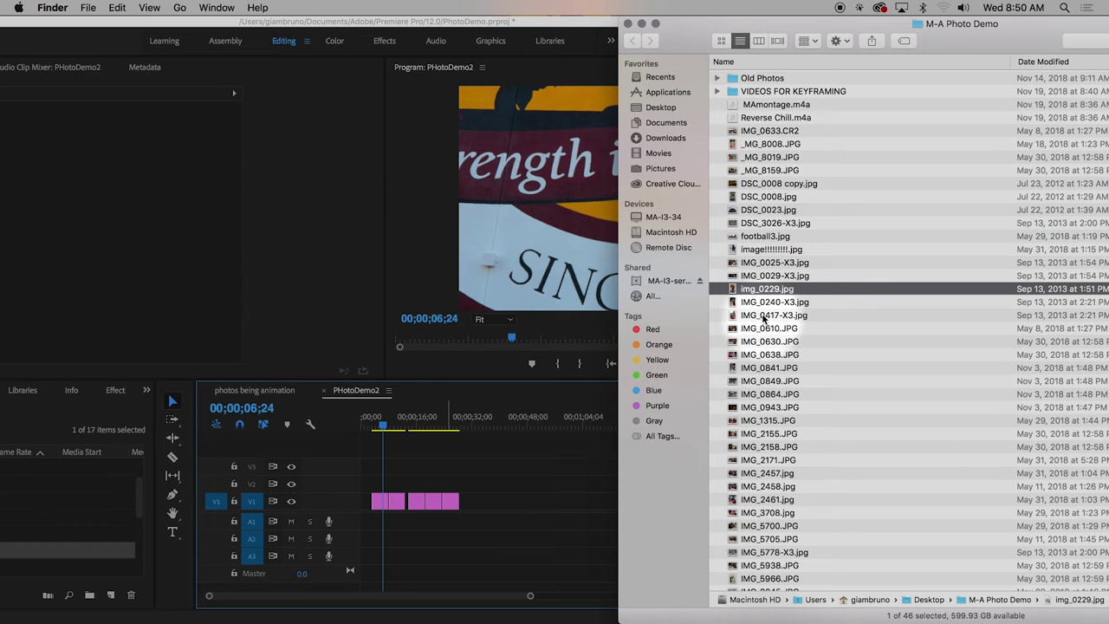
Preview the photos from IMG_0240-X3.jpg through IMG_0864.JPG, and place IMG_0849.JPG after the last photo on track V1 of PHotoDemo2.
click(762, 303)
key(space)
key(Down)
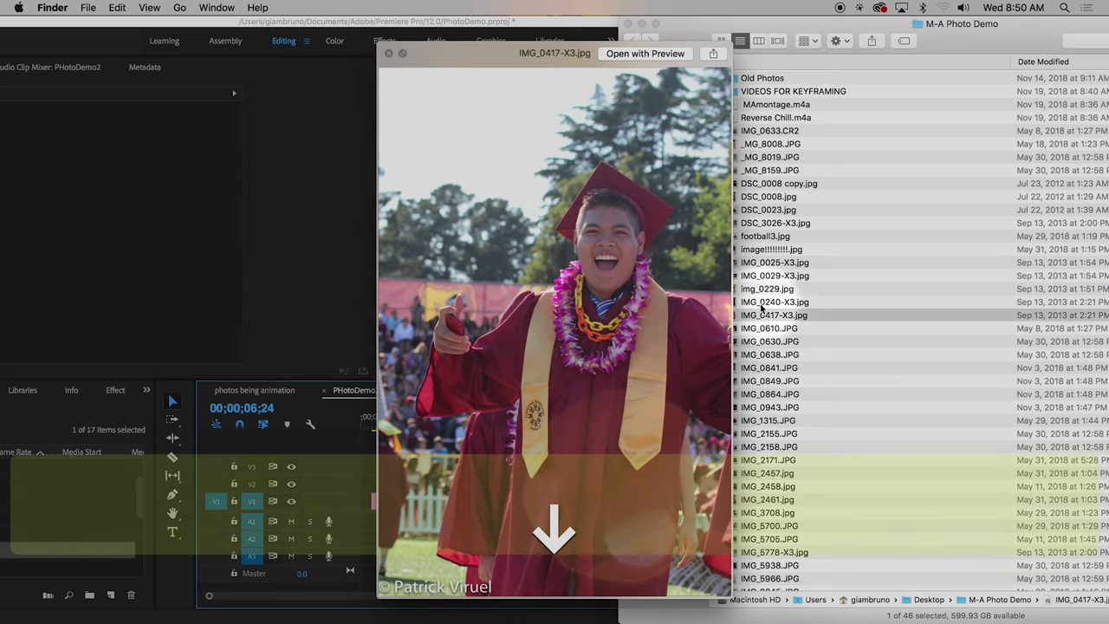
key(Down)
key(Down)
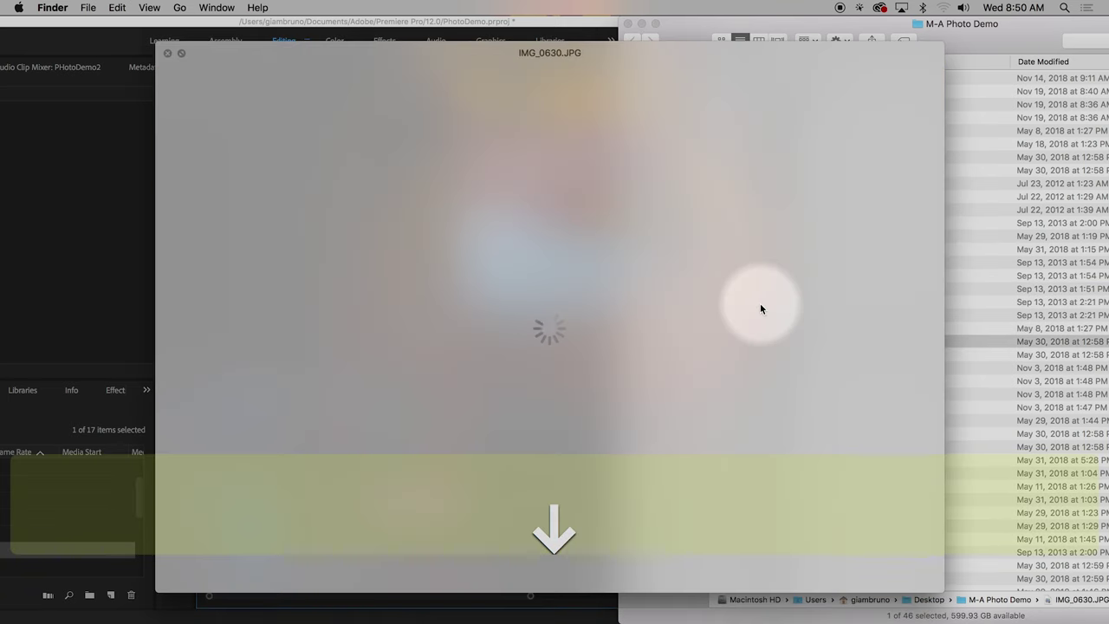
key(Down)
key(Down)
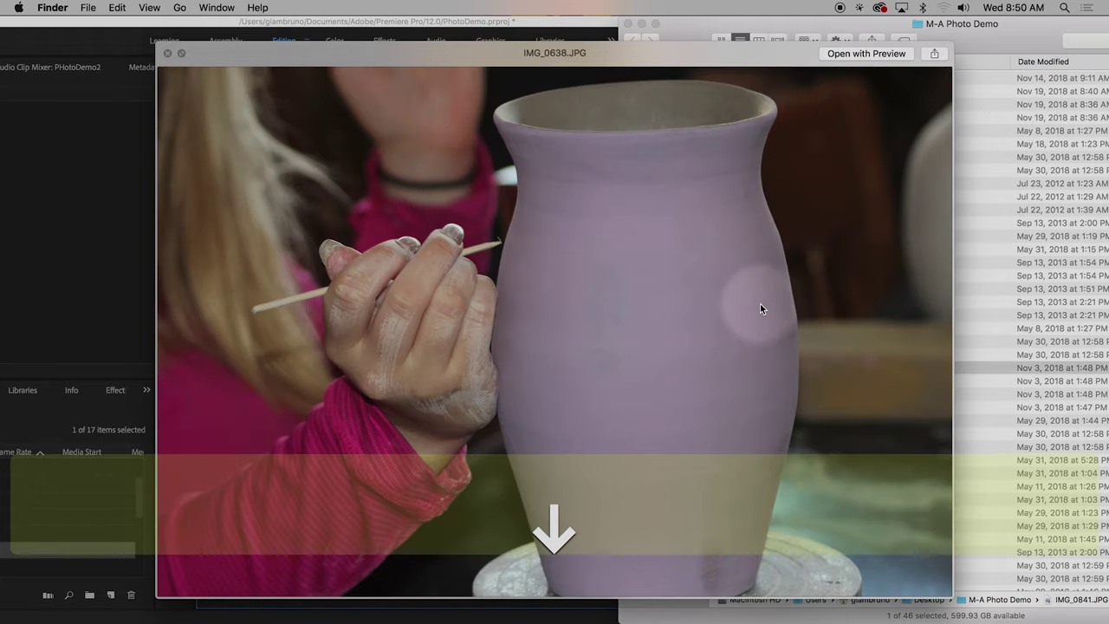
key(Down)
key(Down)
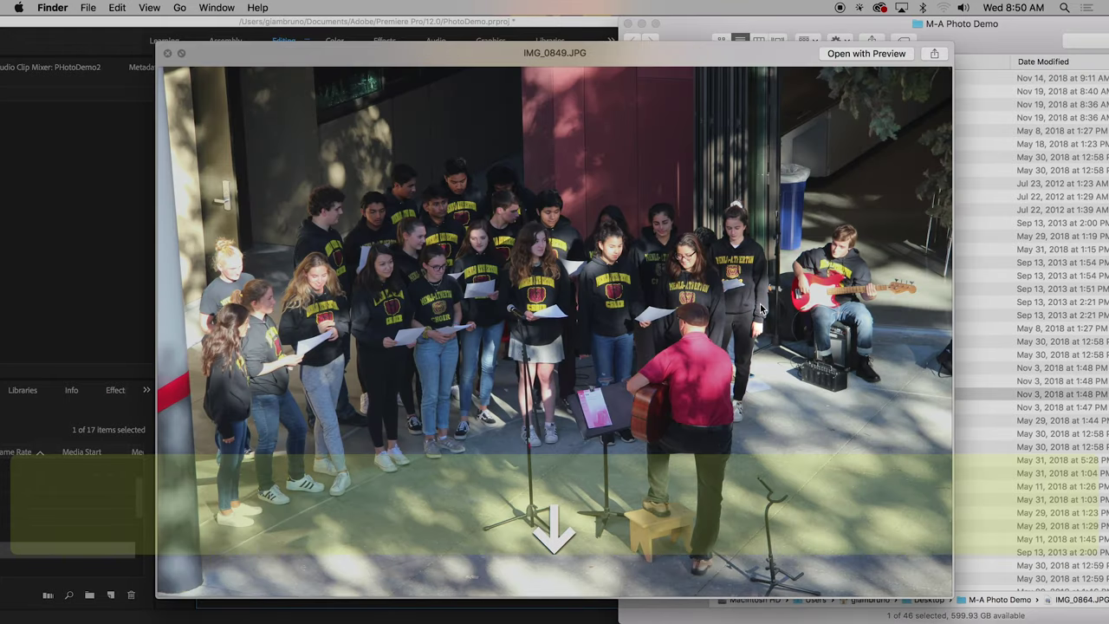
key(Down)
key(Up)
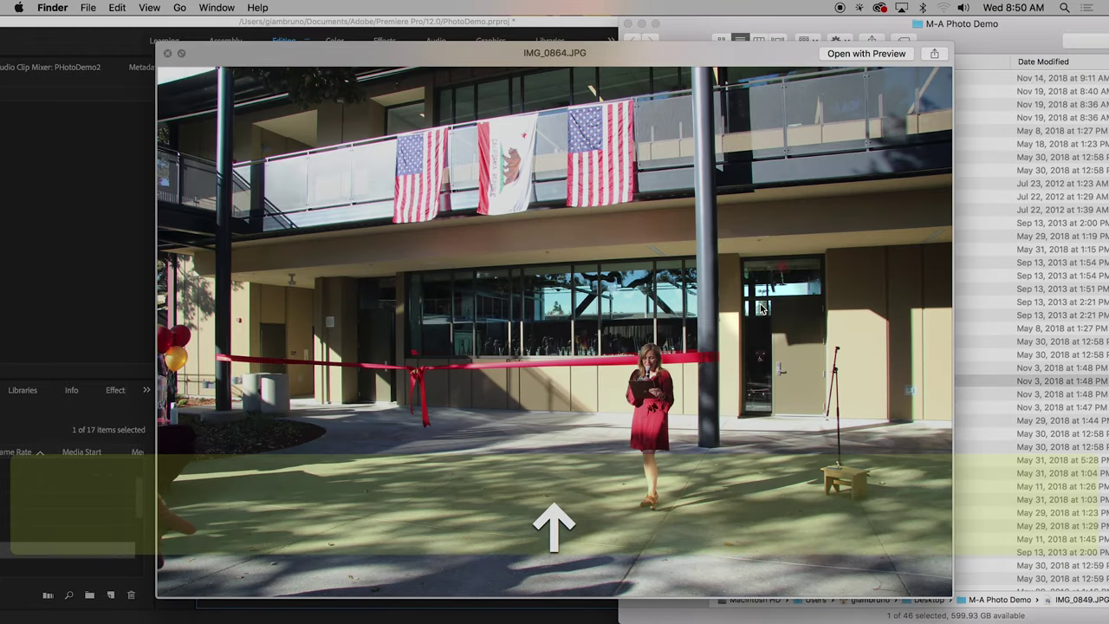
key(Up)
key(Up)
key(Down)
key(space)
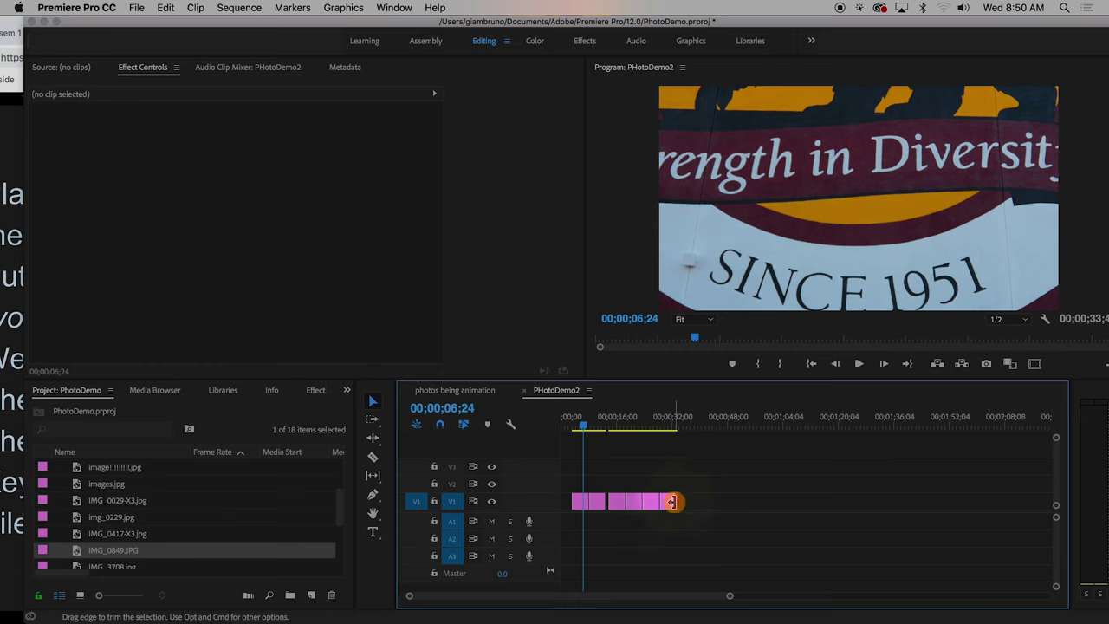
Move IMG_0849.JPG ahead of the other photos on track V1 and close the gaps so all six sit end to end.
drag(667, 501, 570, 485)
drag(710, 508, 657, 504)
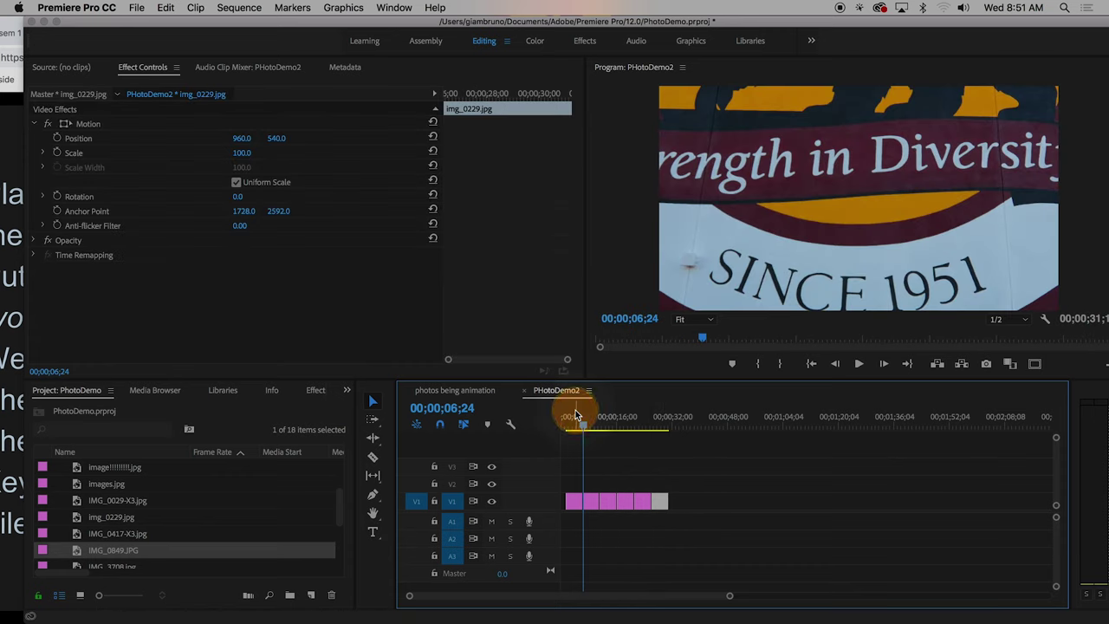
drag(579, 427, 621, 426)
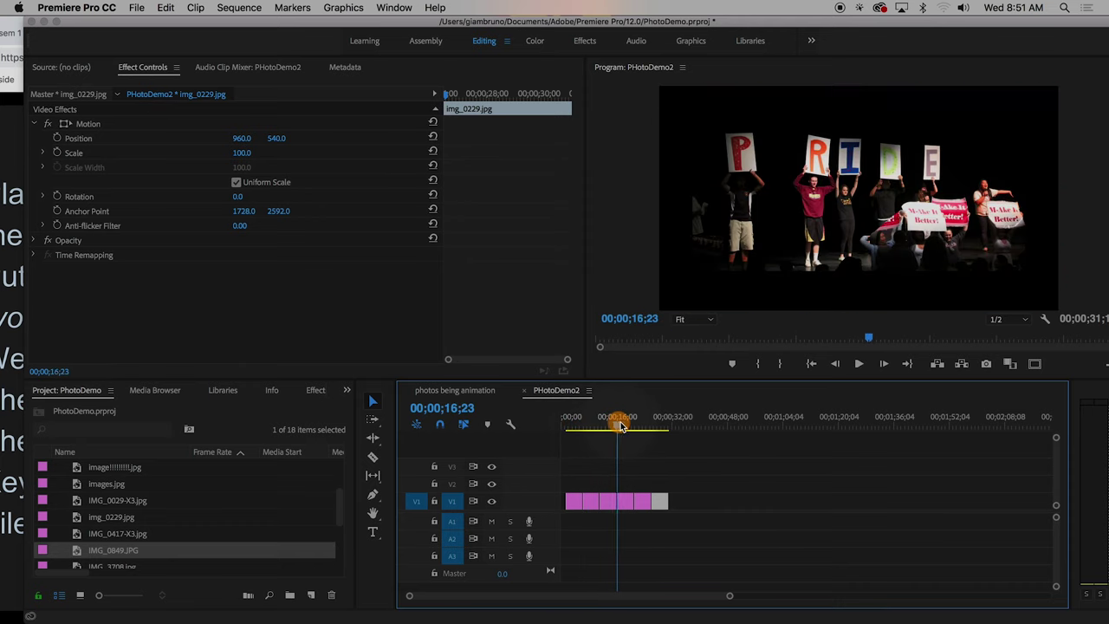
click(849, 75)
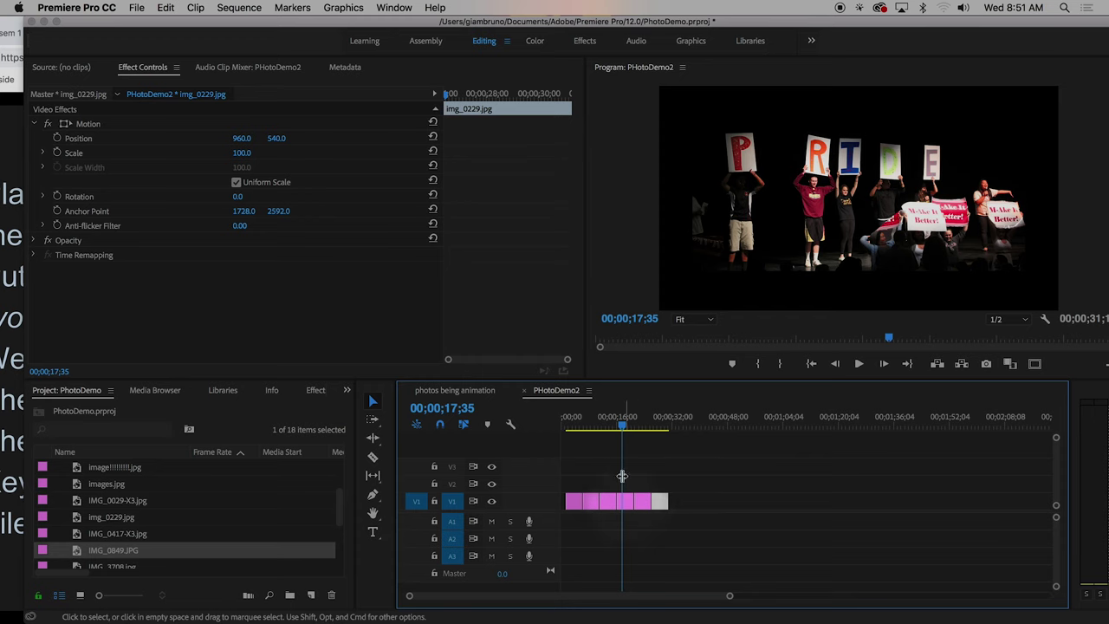
click(621, 428)
mouse_move(636, 428)
mouse_down()
mouse_move(619, 423)
mouse_move(659, 422)
mouse_move(628, 431)
mouse_up()
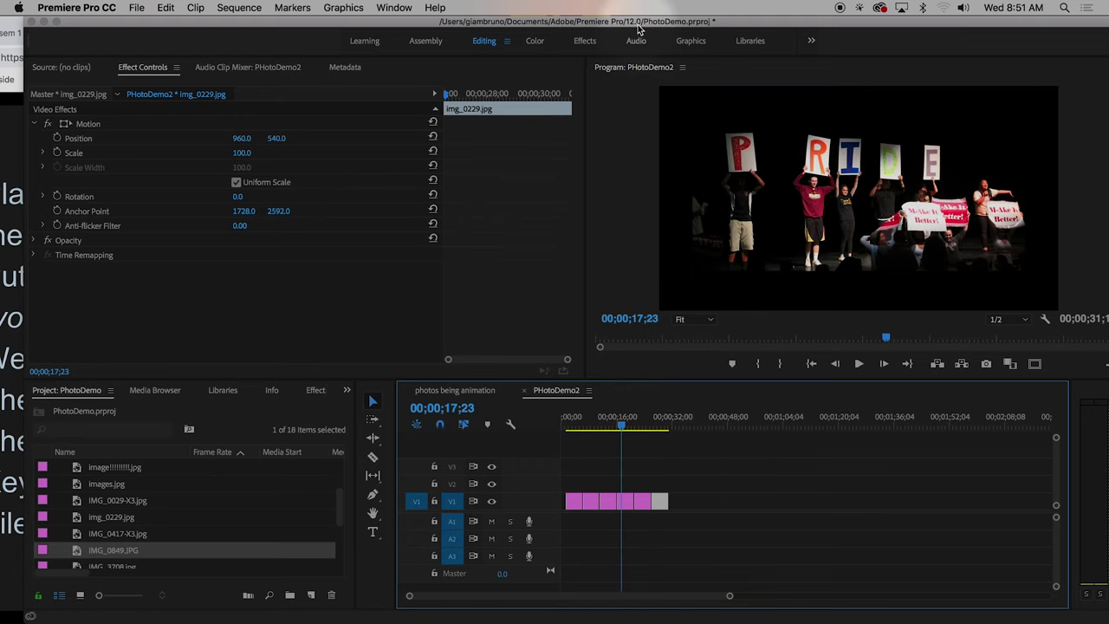
Raise every second photo, DSC_0008.jpg, IMG_0029-X3.jpg and img_0229.jpg, from track V1 to track V2 without changing their timing.
drag(639, 20, 657, 19)
click(628, 407)
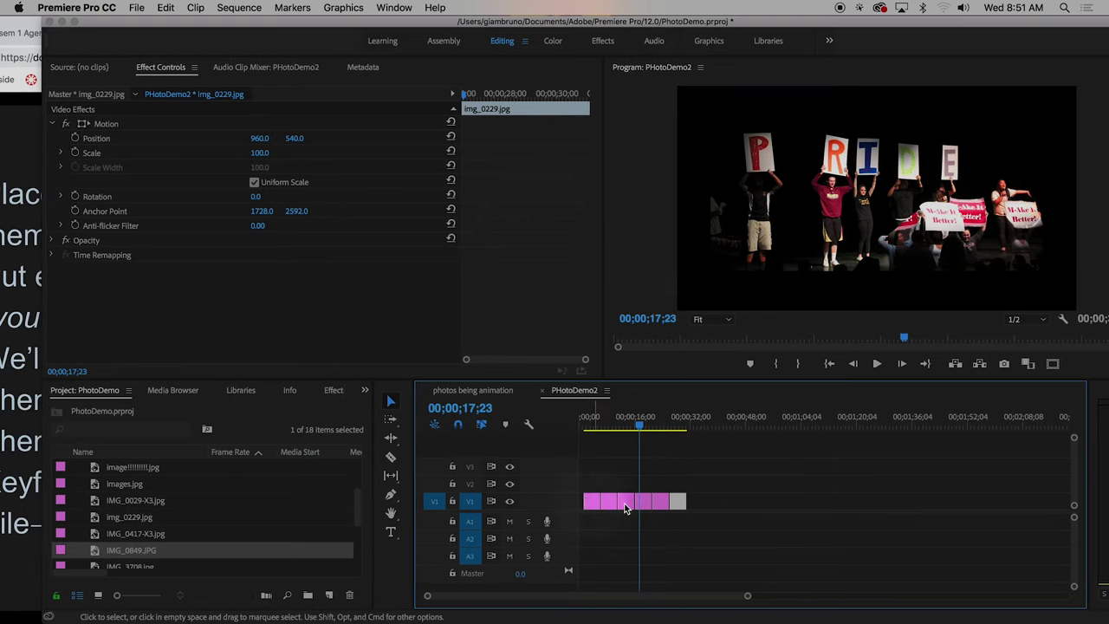
drag(609, 504, 679, 490)
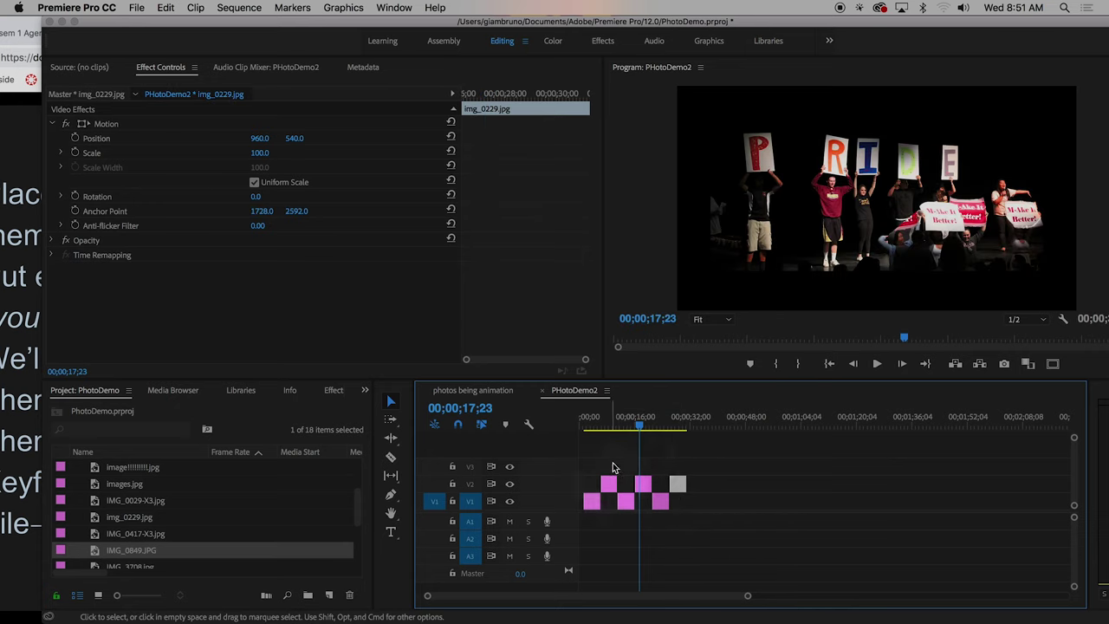
drag(678, 20, 713, 21)
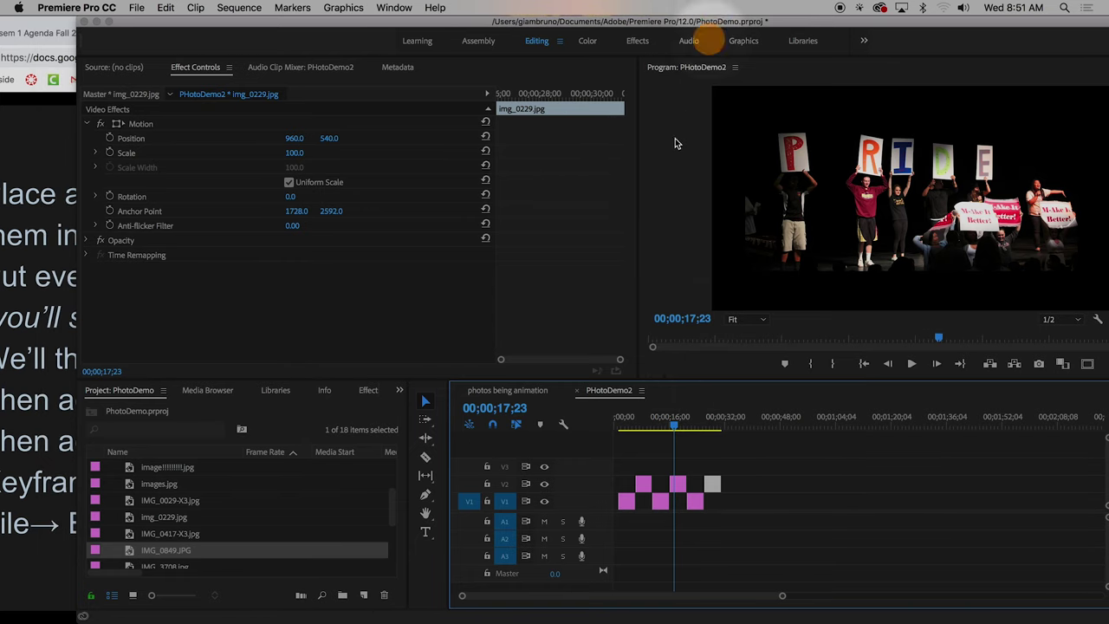
Extend the edges of the staggered photos on tracks V1 and V2 so that each one slightly overlaps the next.
key(z)
click(660, 495)
click(709, 495)
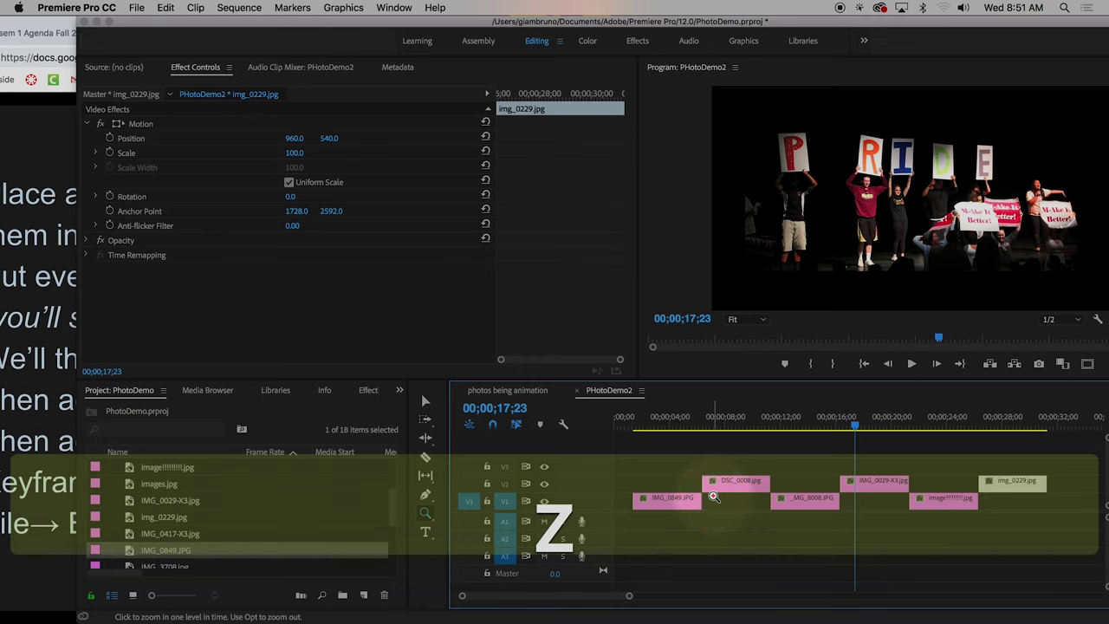
key(v)
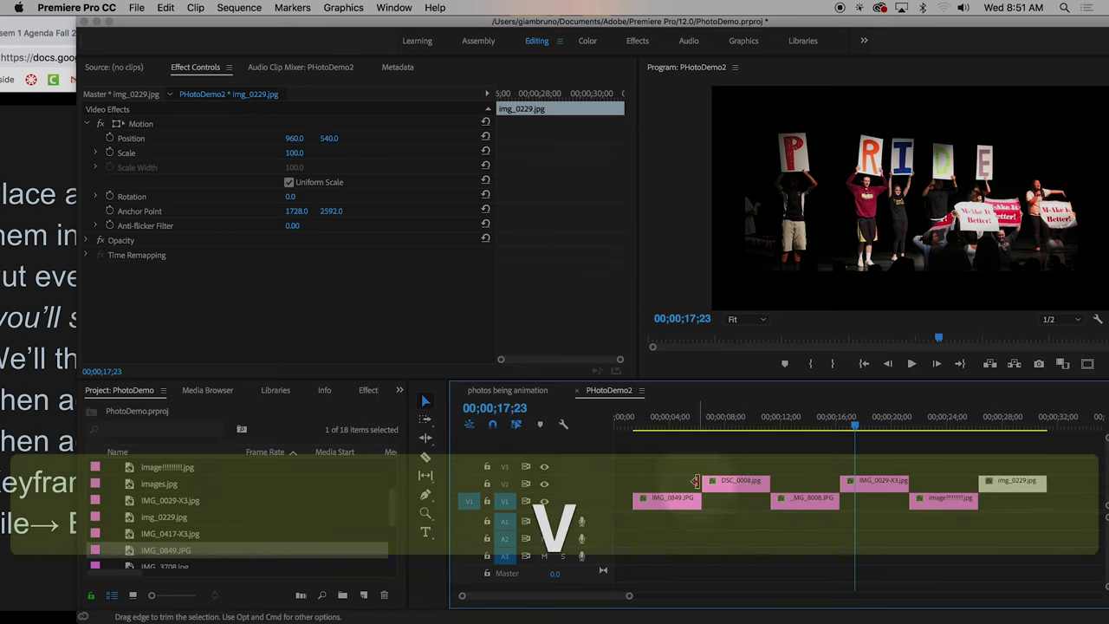
drag(705, 481, 763, 500)
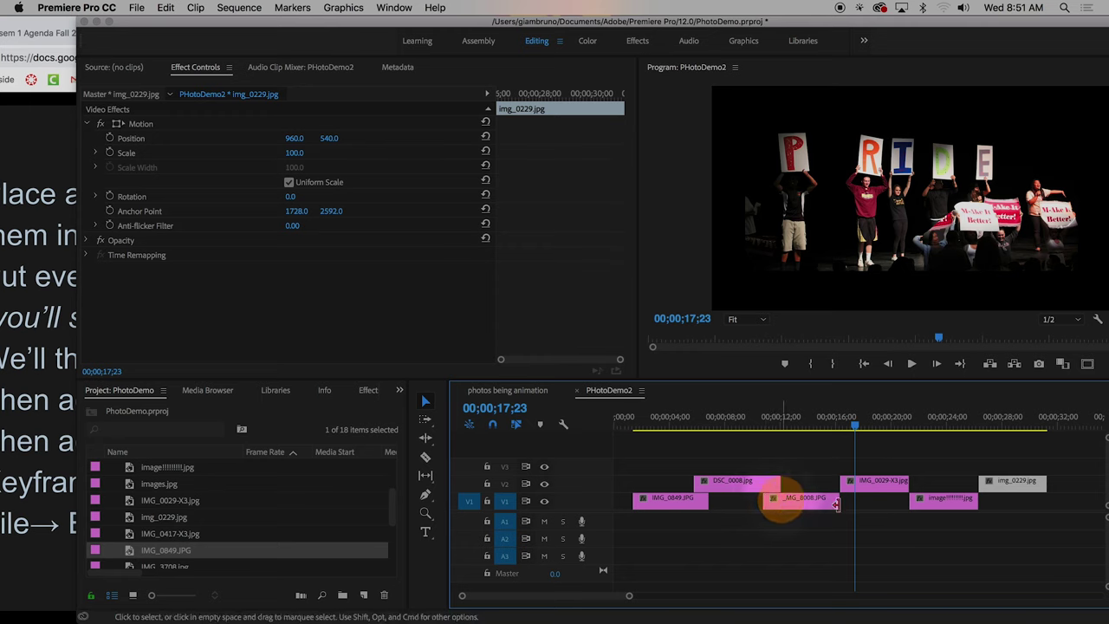
drag(835, 503, 834, 487)
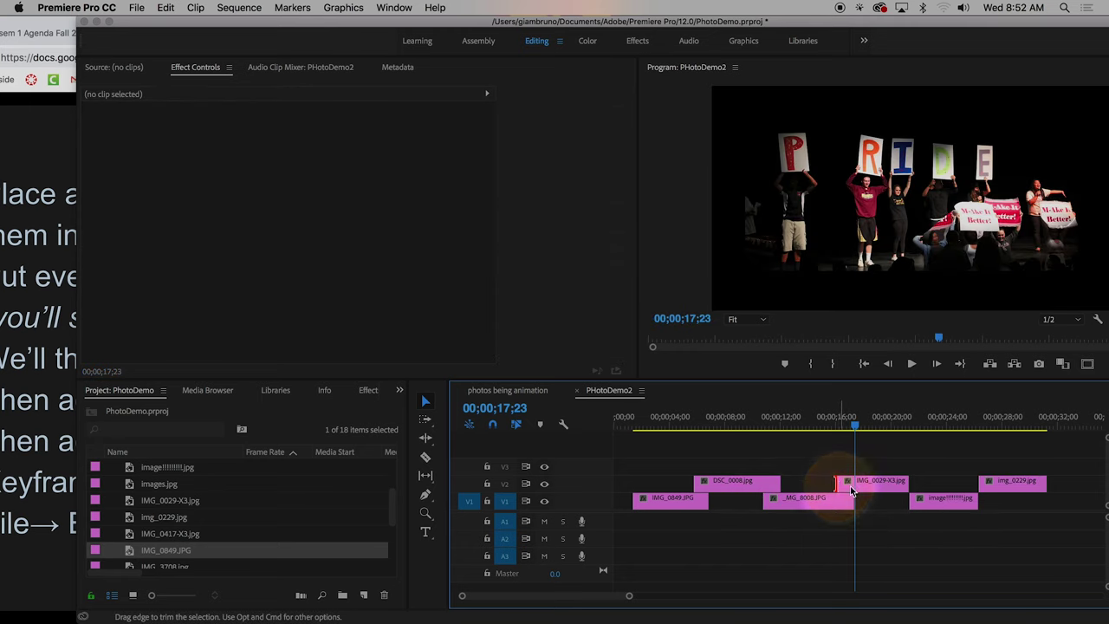
mouse_move(905, 482)
mouse_down()
mouse_move(919, 484)
mouse_move(901, 504)
mouse_up()
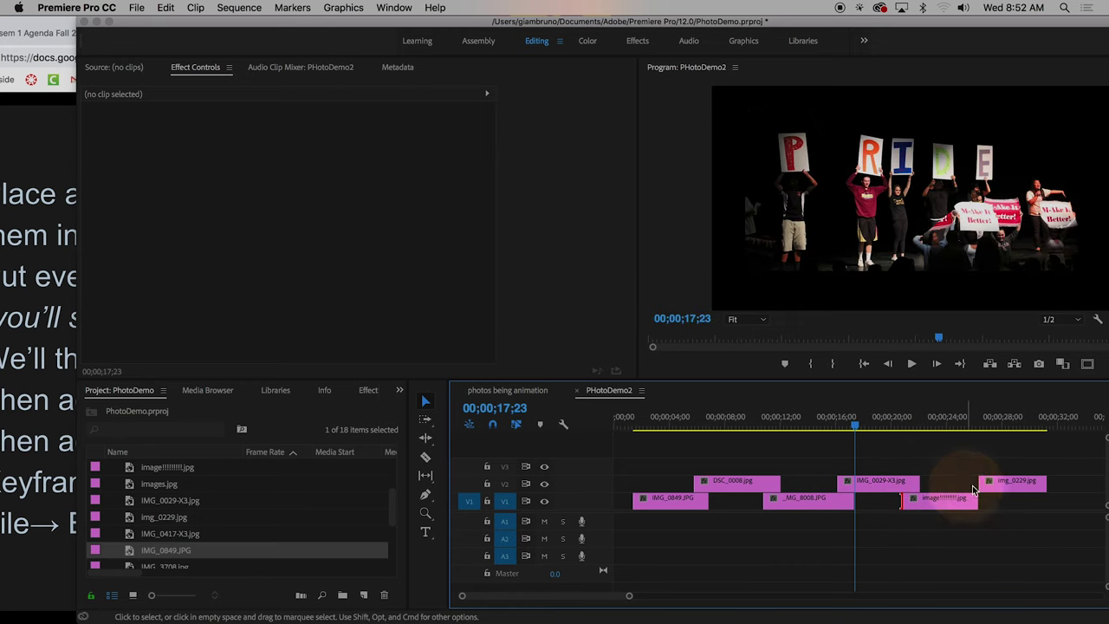
mouse_move(973, 500)
mouse_down()
mouse_move(985, 500)
mouse_move(972, 486)
mouse_up()
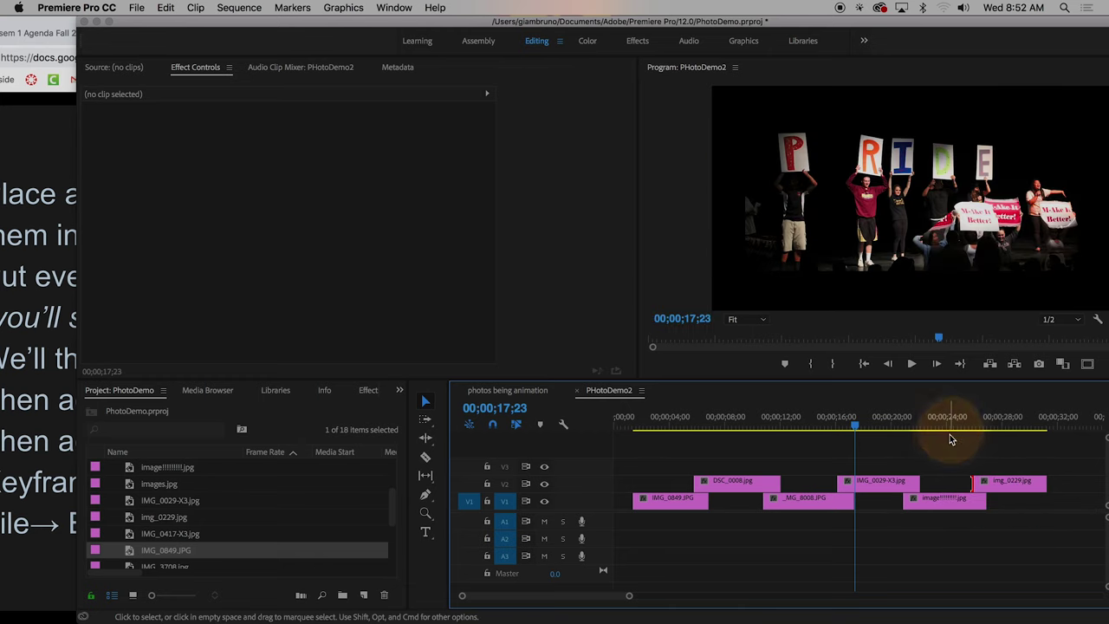
Move all six photos together so IMG_0849.JPG begins at 00;00;00;00 in PHotoDemo2.
drag(822, 428, 1059, 555)
drag(665, 508, 645, 504)
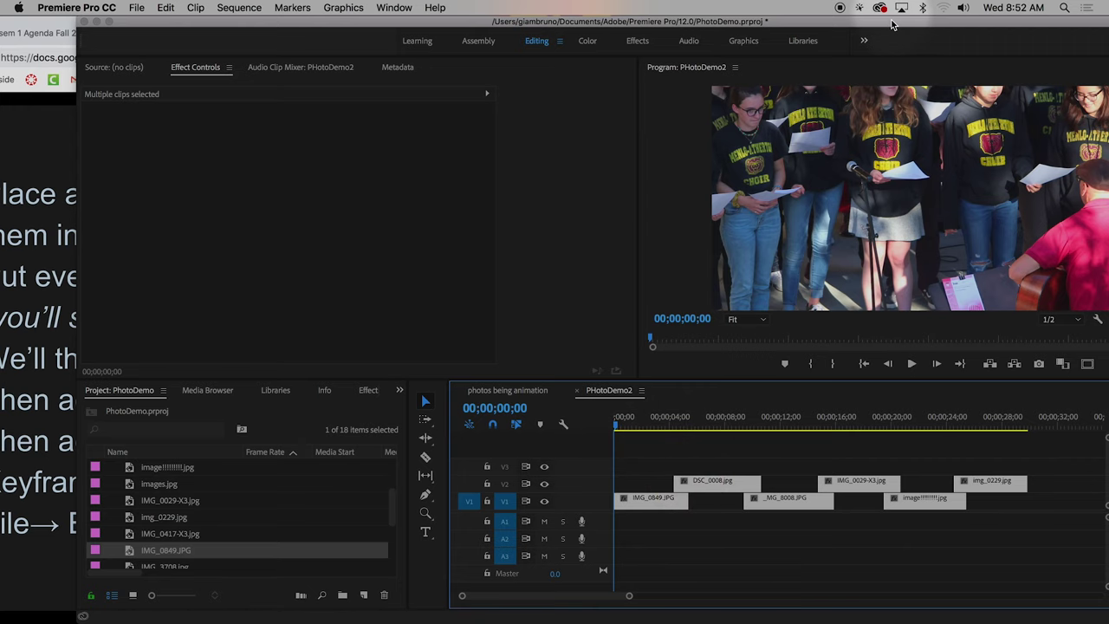
drag(892, 21, 898, 21)
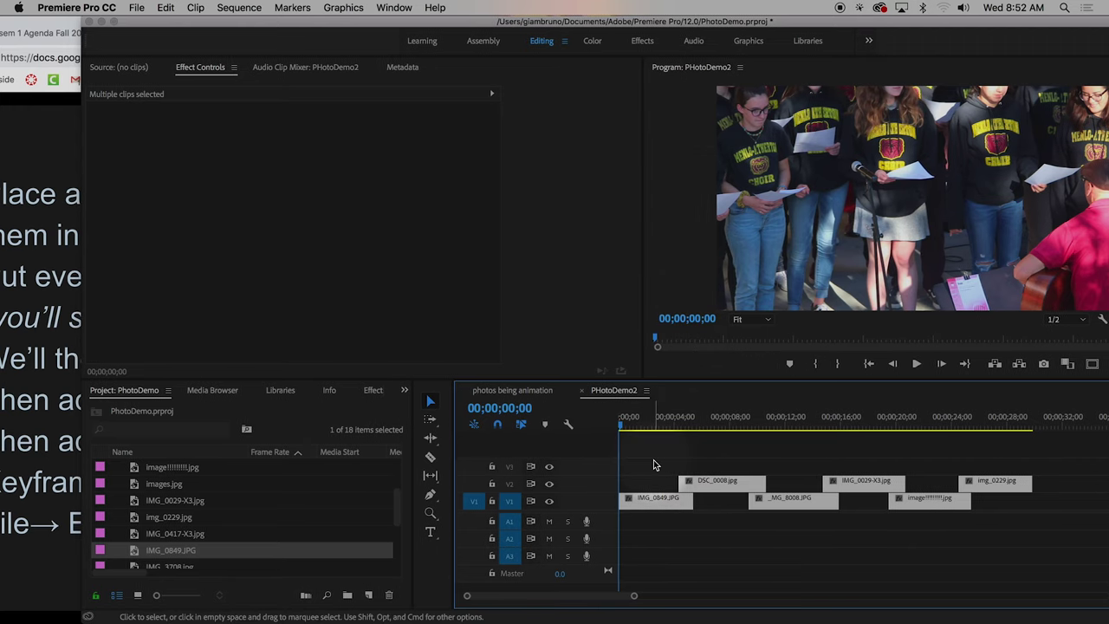
Open IMG_0849.JPG in the Source monitor, place the playhead at 00;00;01;15, and display the clip's Motion settings in Effect Controls.
click(645, 499)
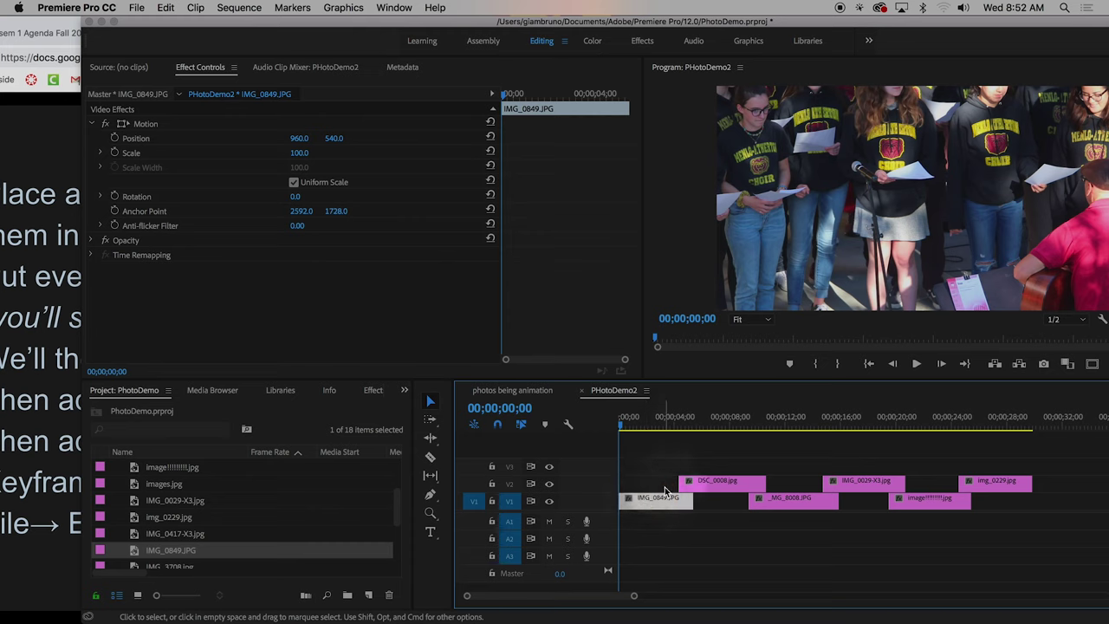
double_click(643, 501)
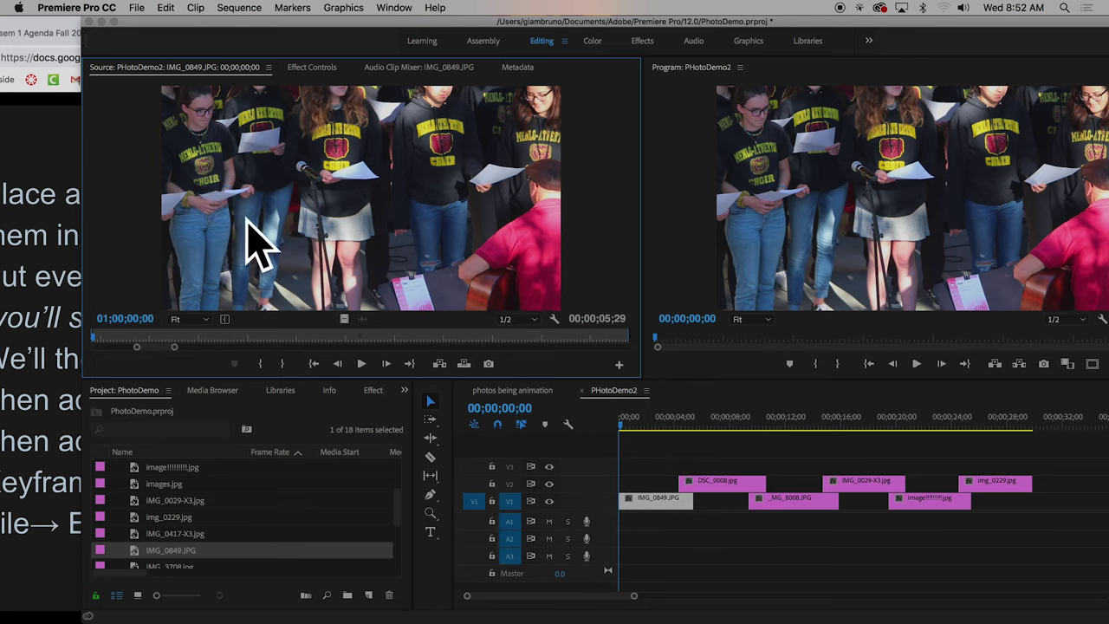
click(311, 71)
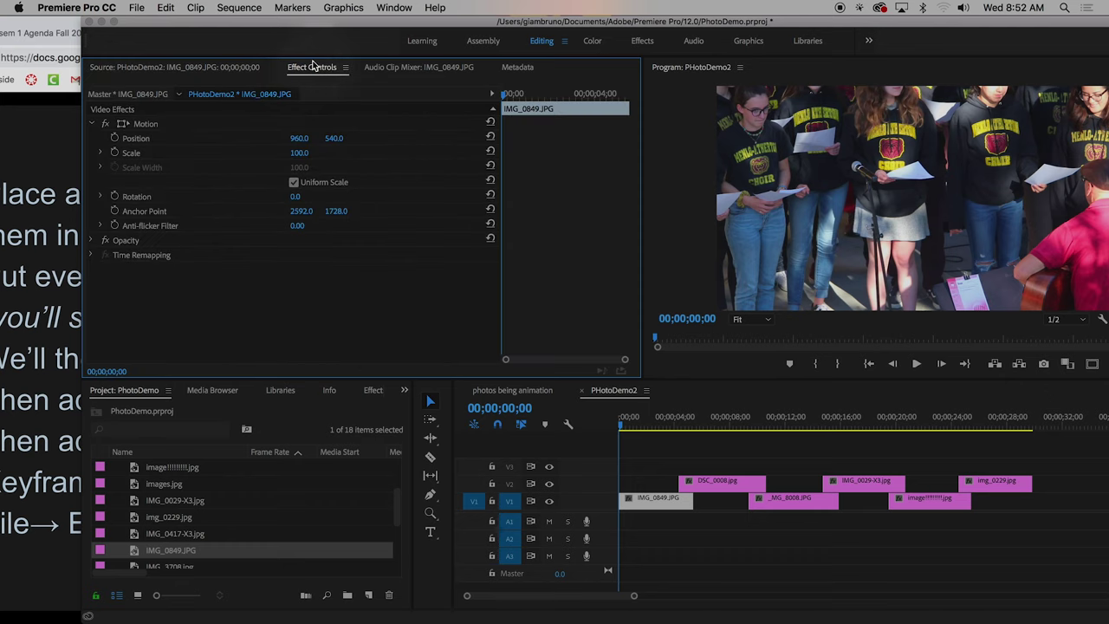
double_click(662, 499)
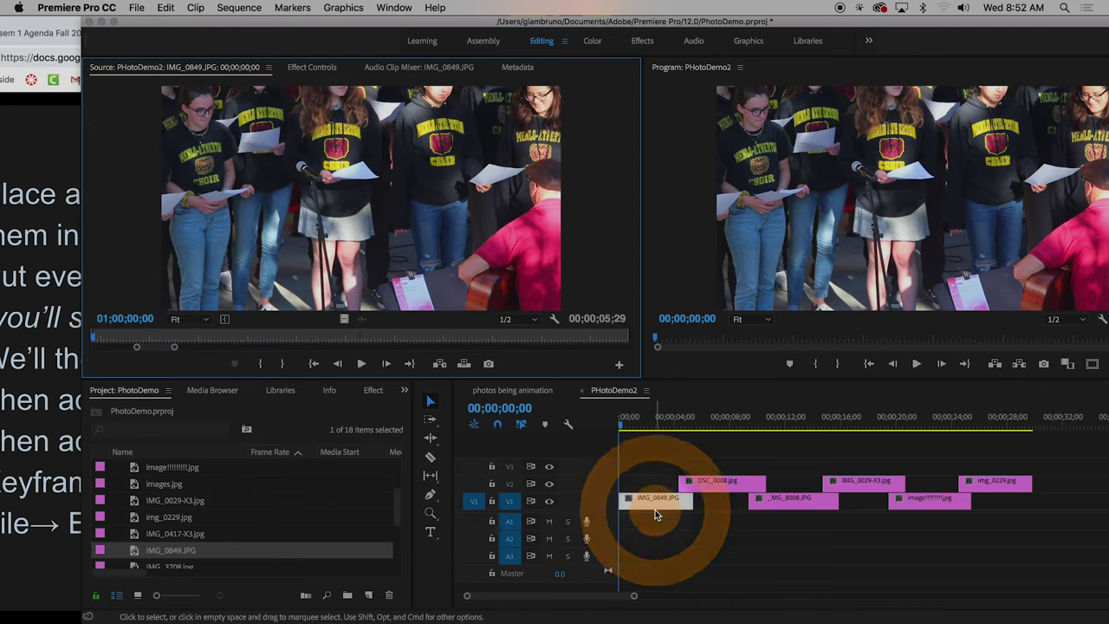
click(637, 422)
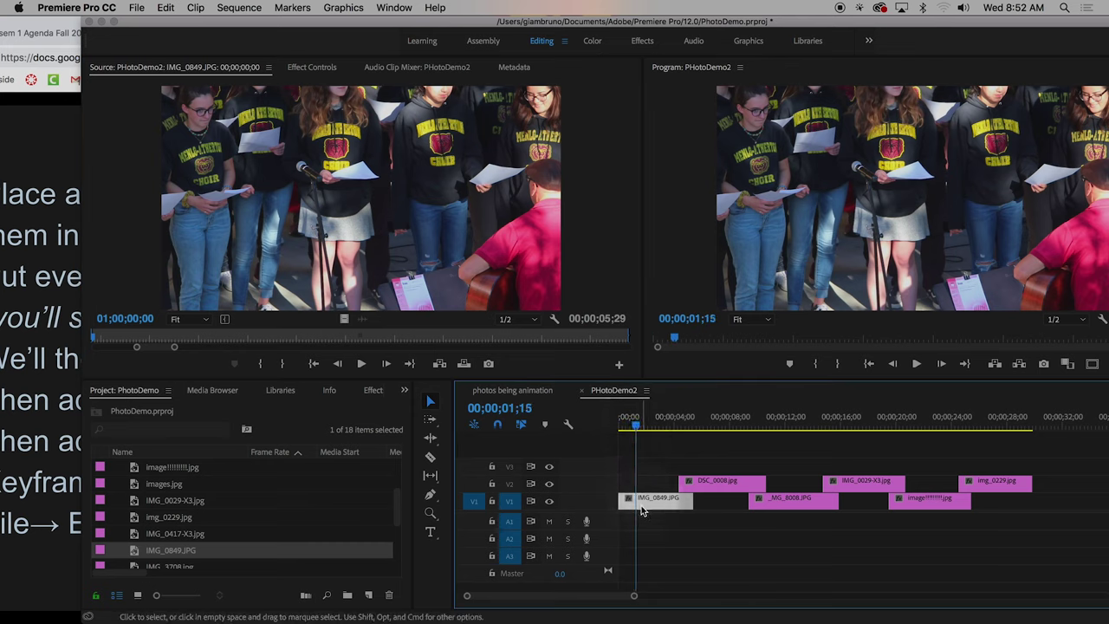
click(311, 68)
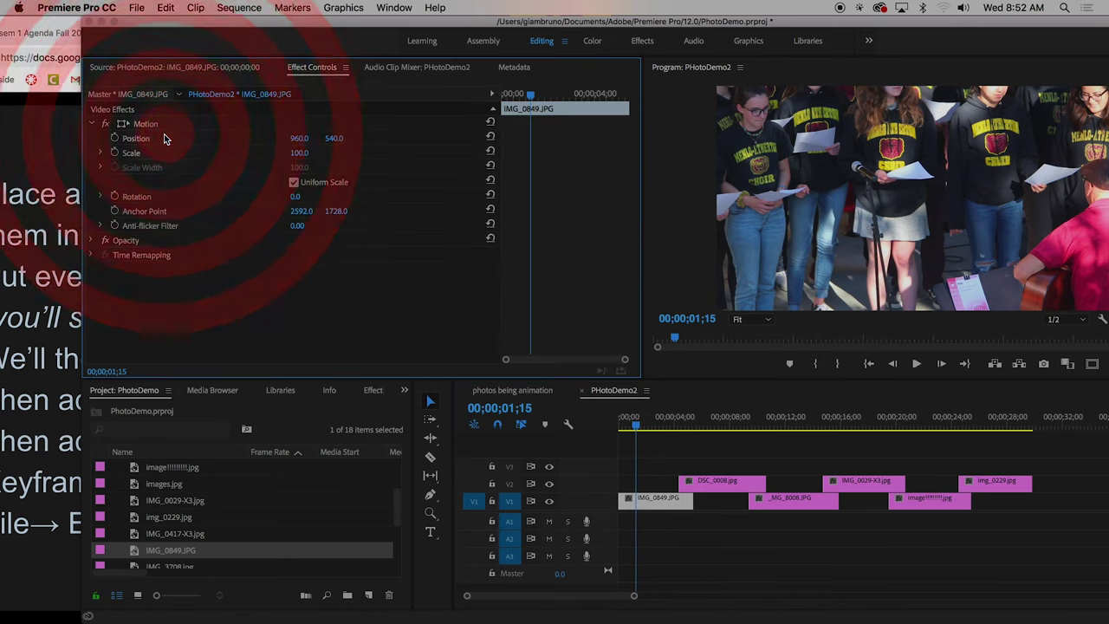
Set the scale of IMG_0849.JPG to 45 and its position to 1032, 529.
drag(165, 154, 247, 168)
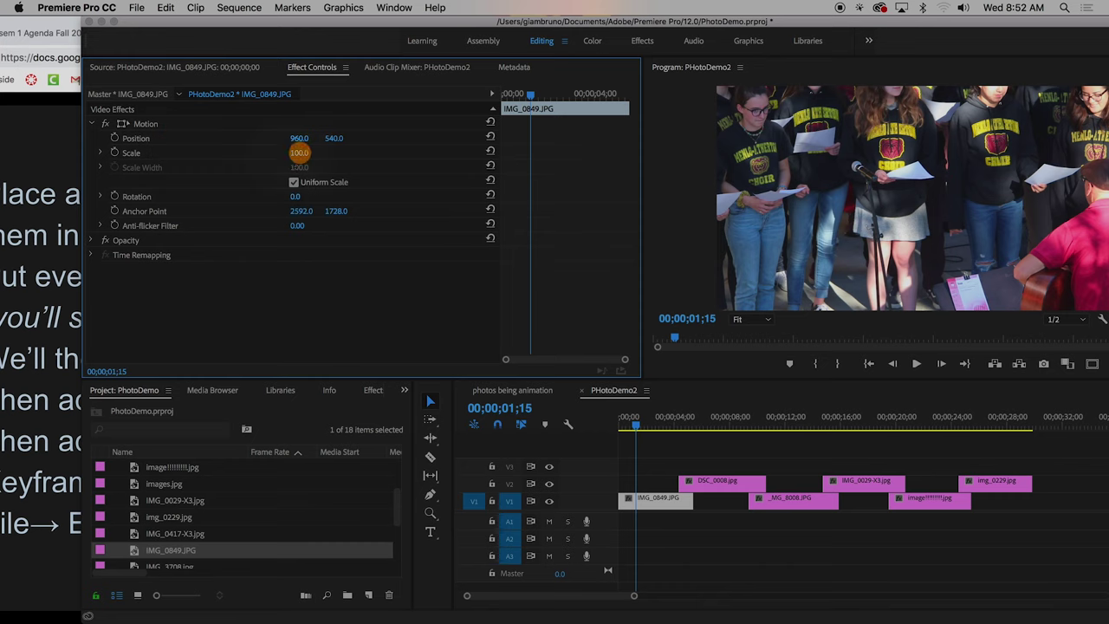
drag(299, 153, 770, 19)
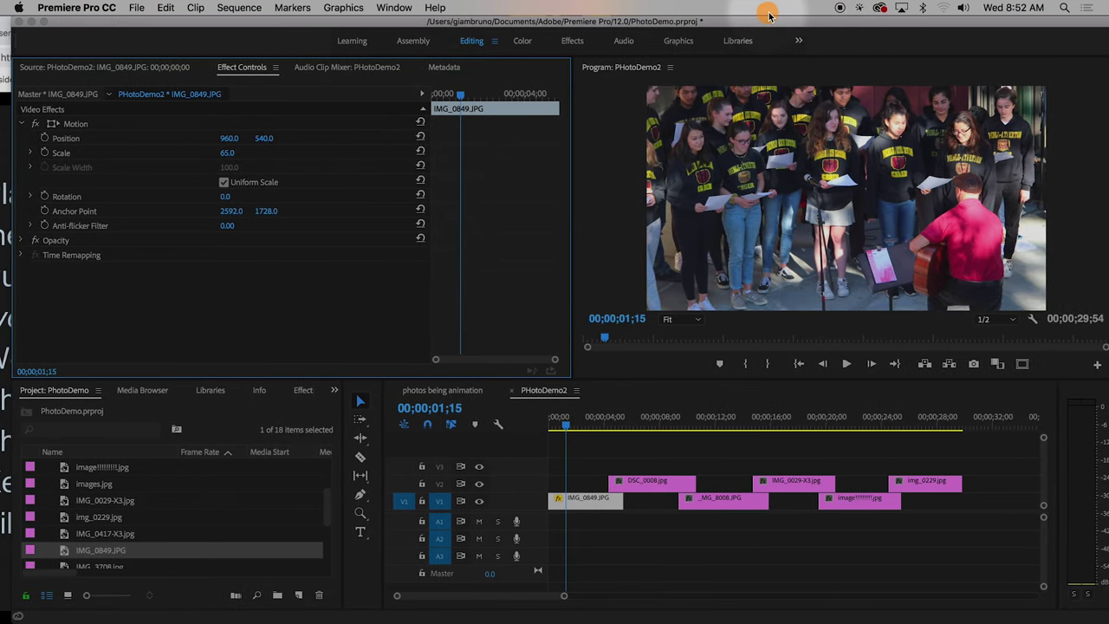
click(234, 198)
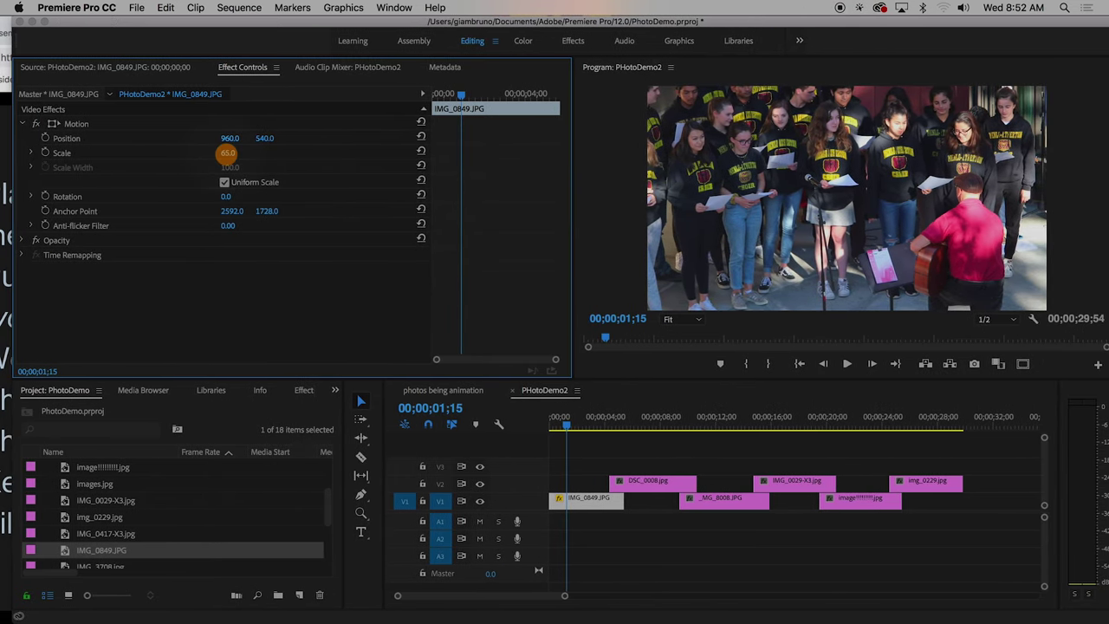
mouse_move(227, 153)
mouse_down()
mouse_move(207, 152)
mouse_move(230, 152)
mouse_up()
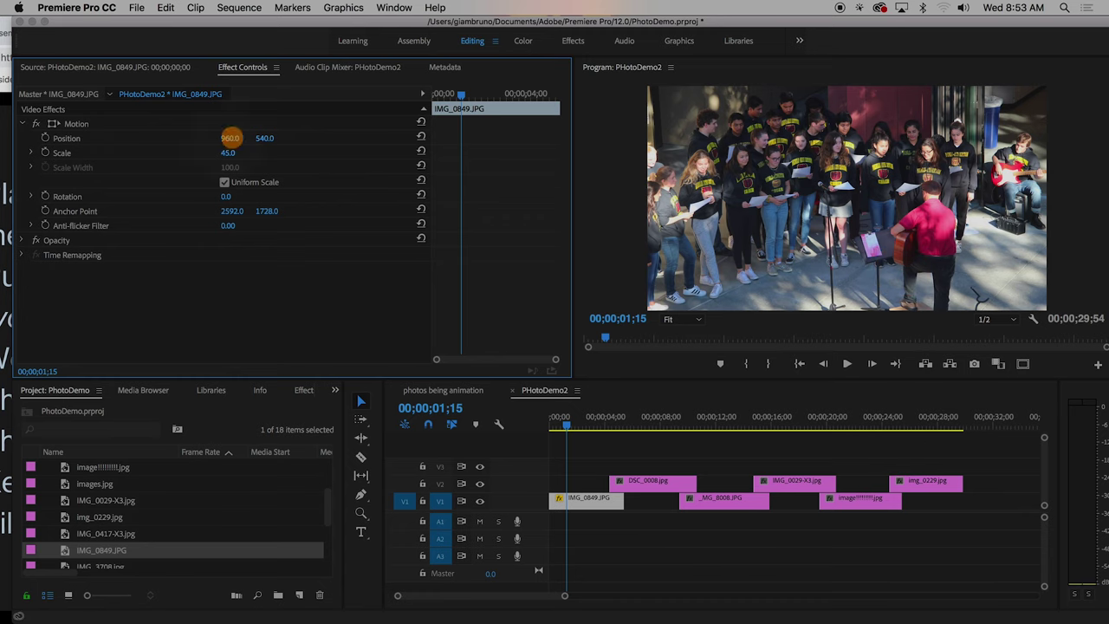
drag(229, 138, 270, 139)
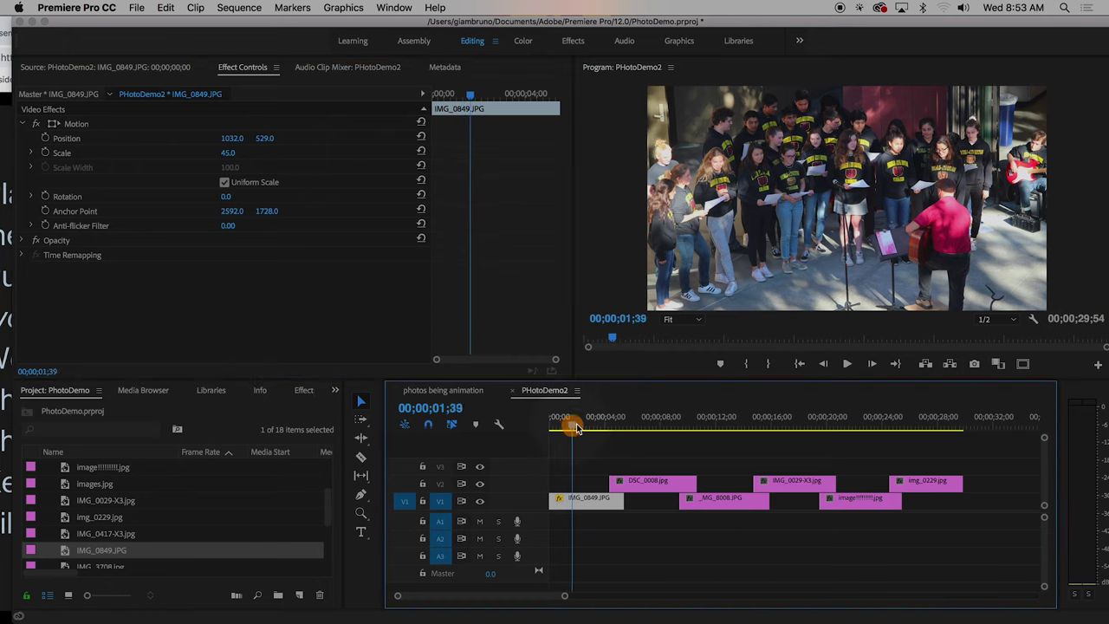
With the playhead at 00;00;06;21, set the scale of DSC_0008.jpg to 49 and its position to 944, 775.
drag(569, 422, 638, 429)
click(656, 487)
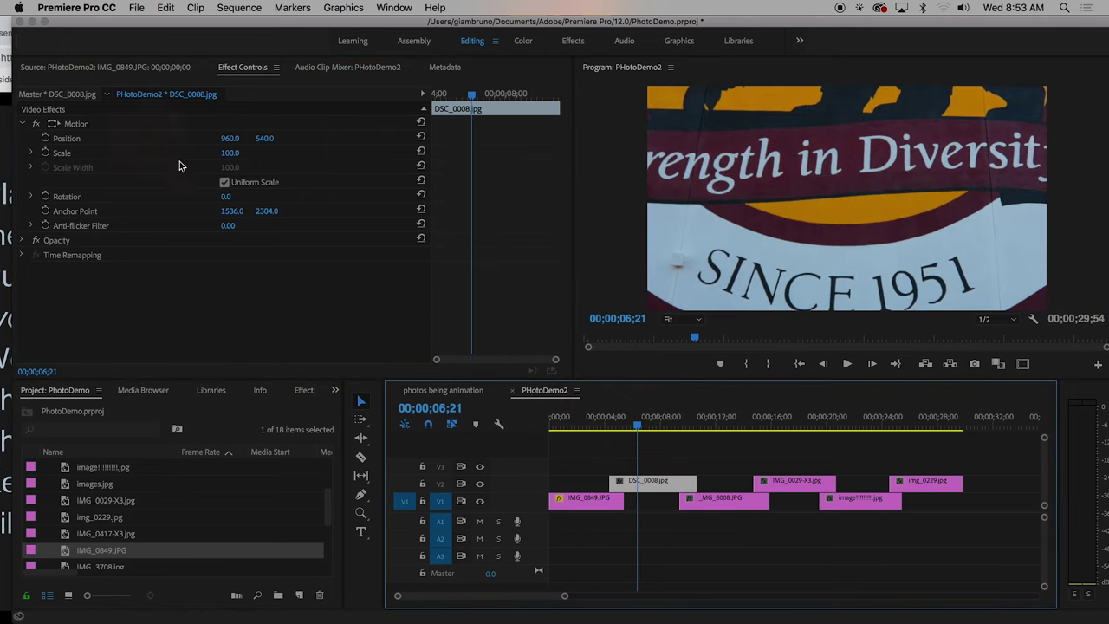
drag(231, 157, 166, 157)
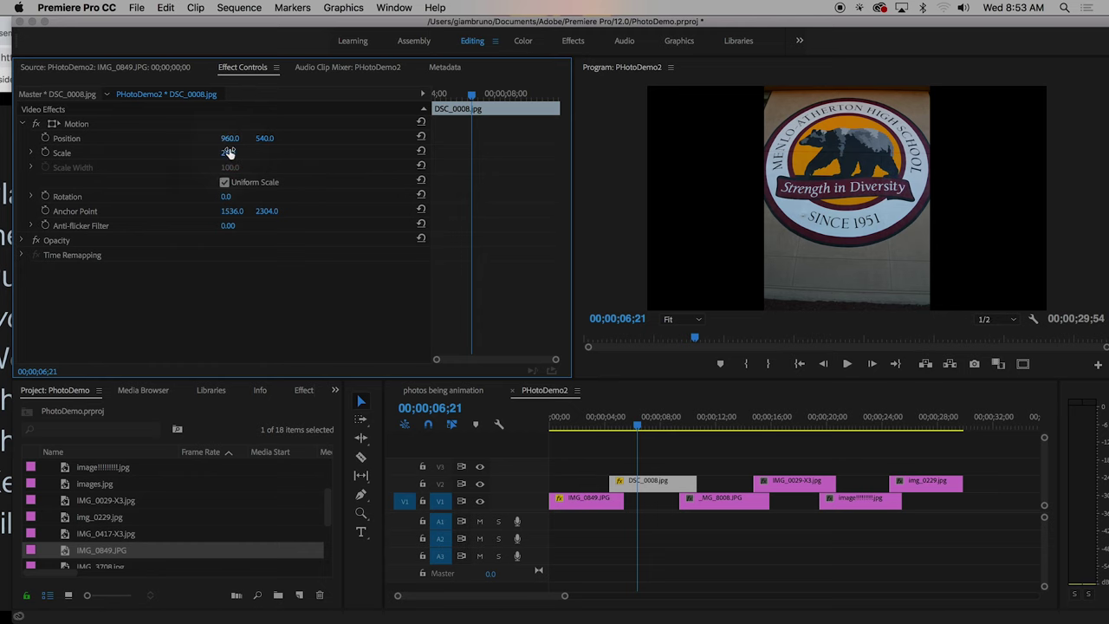
drag(228, 151, 312, 141)
click(264, 139)
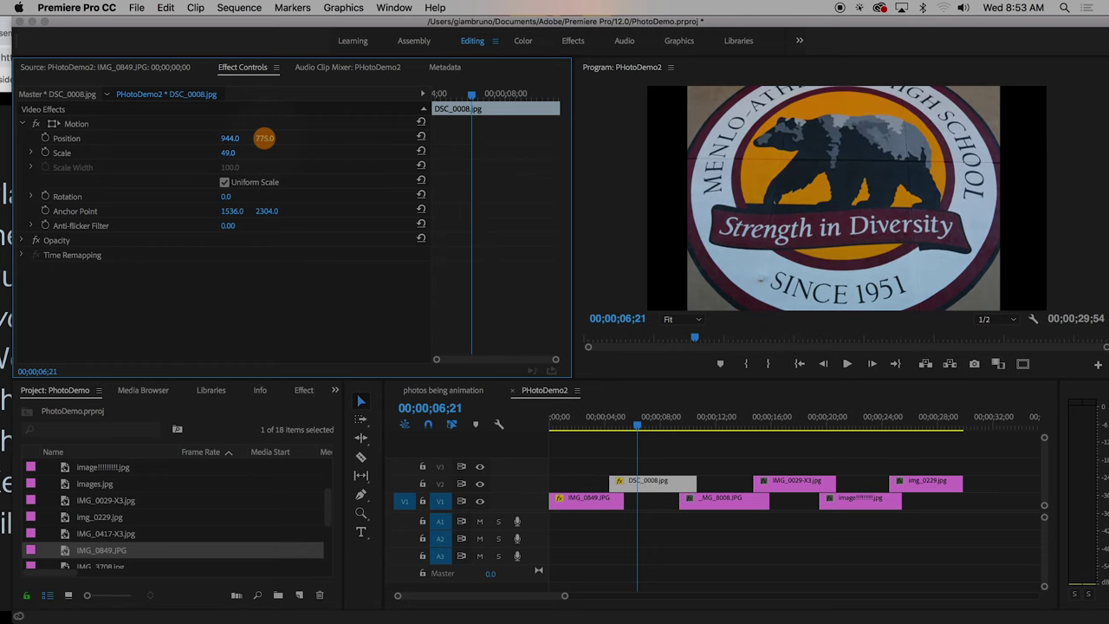
Set the vertical position of DSC_0008.jpg to 783 and the scale of _MG_8008.JPG to 37.
drag(264, 138, 272, 138)
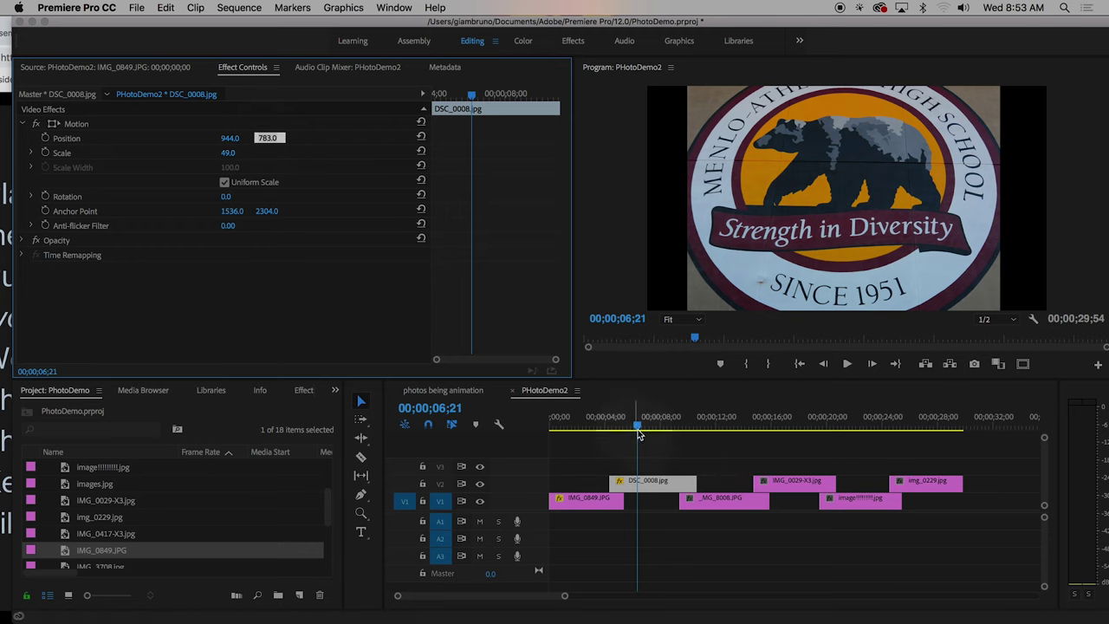
drag(637, 426, 711, 430)
click(717, 505)
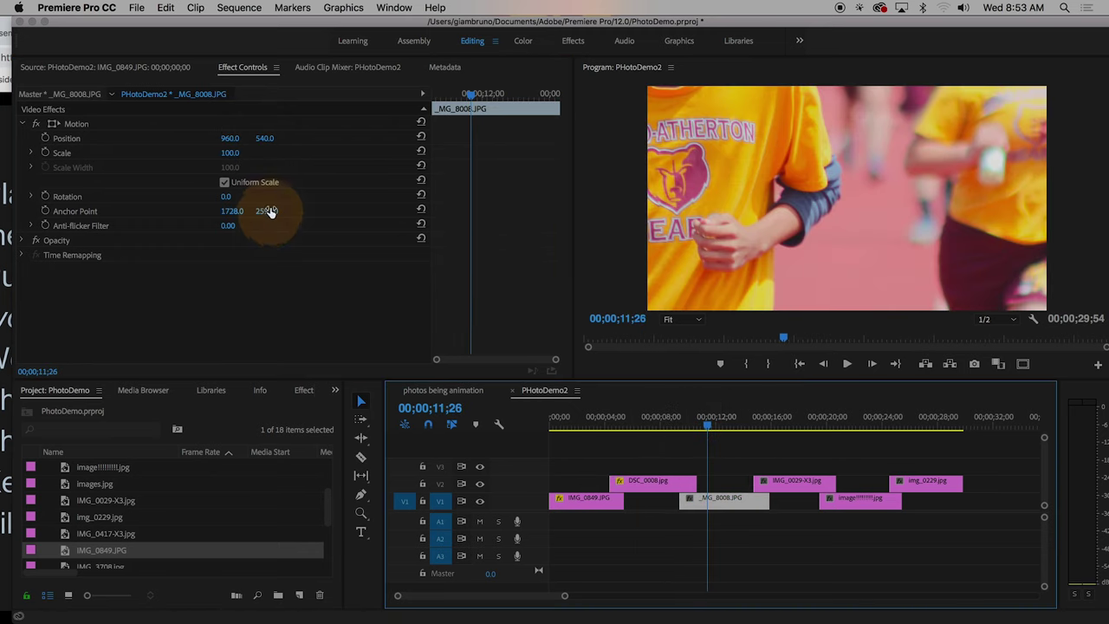
drag(227, 152, 221, 153)
With the playhead at 00;00;17;20, set the scale of IMG_0029-X3.jpg to 137.
drag(758, 428, 787, 422)
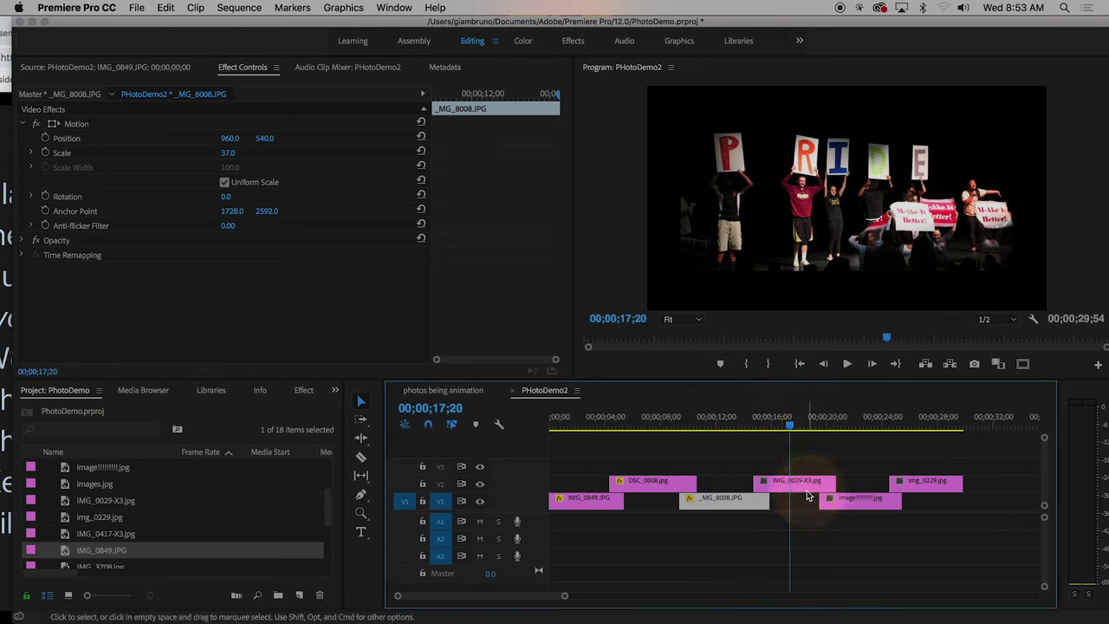
click(791, 481)
drag(228, 152, 229, 152)
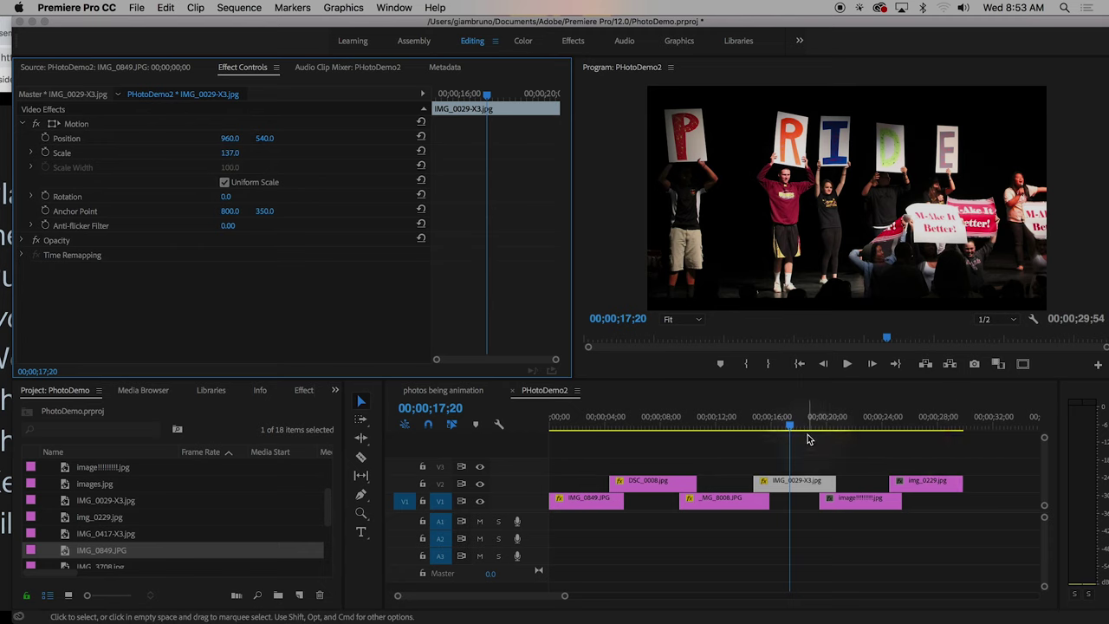
With the playhead at 00;00;22;56, scale down image!!!!!!!!!.jpg on V1 to fit the frame.
drag(787, 423, 850, 430)
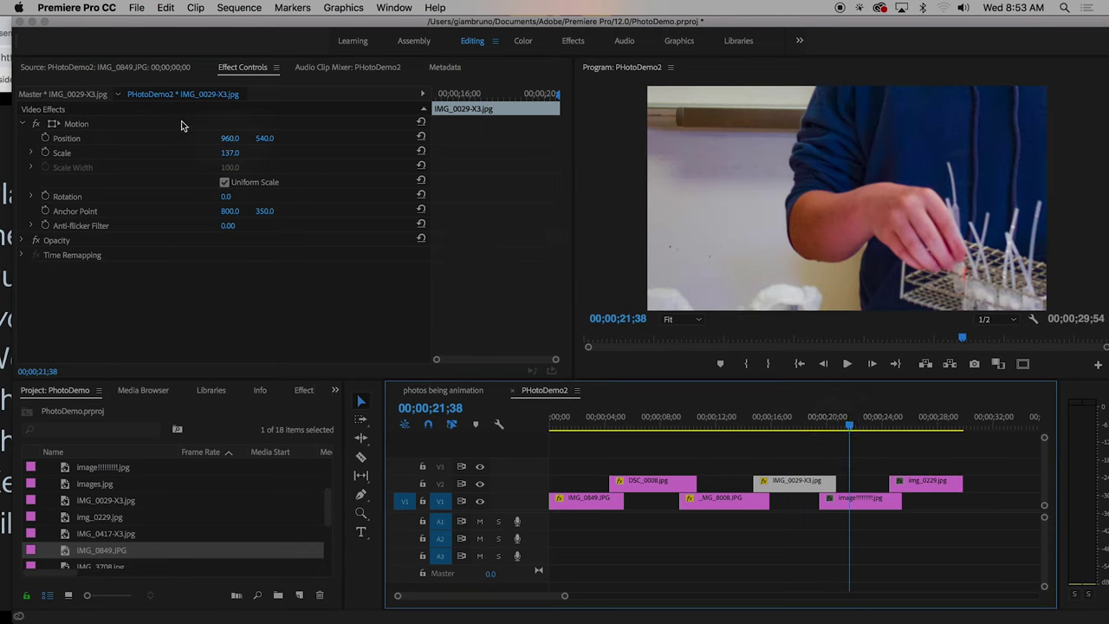
click(850, 504)
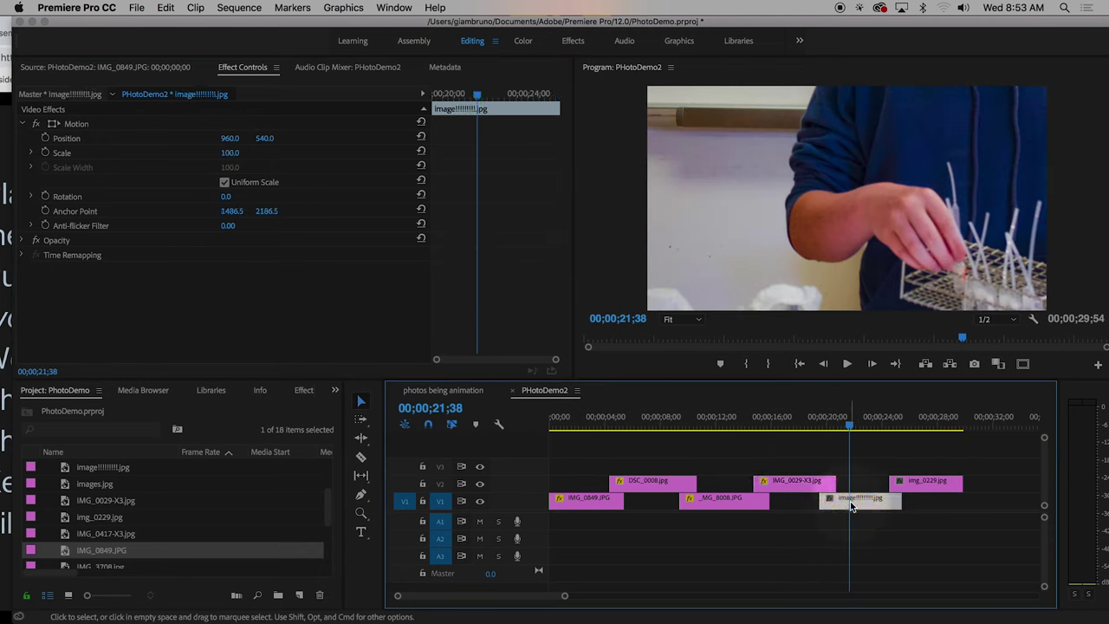
click(793, 423)
click(808, 484)
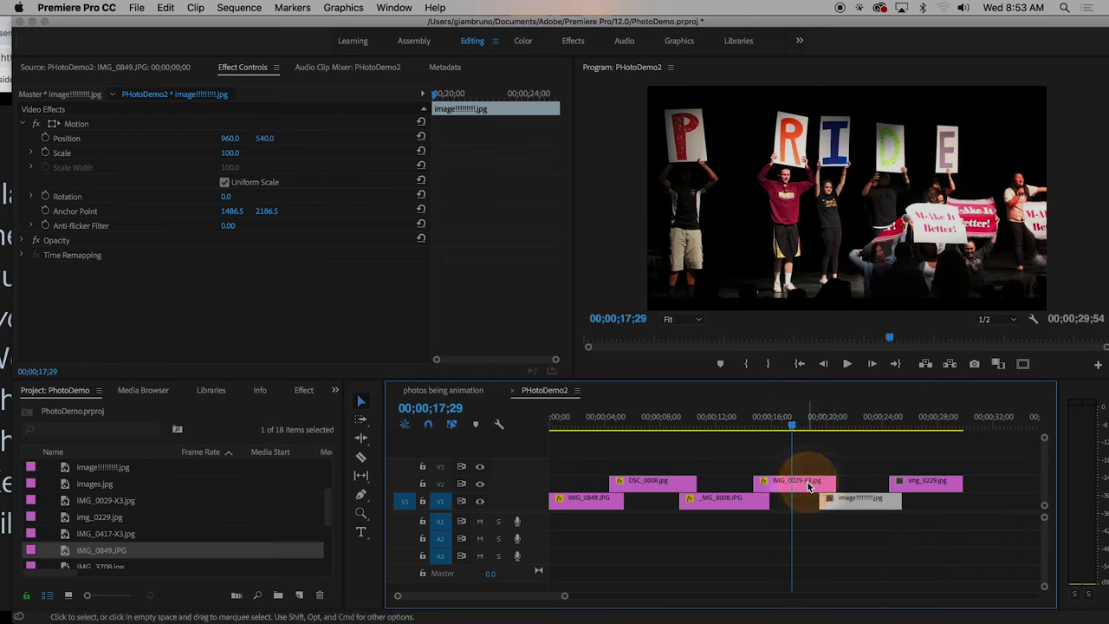
click(866, 422)
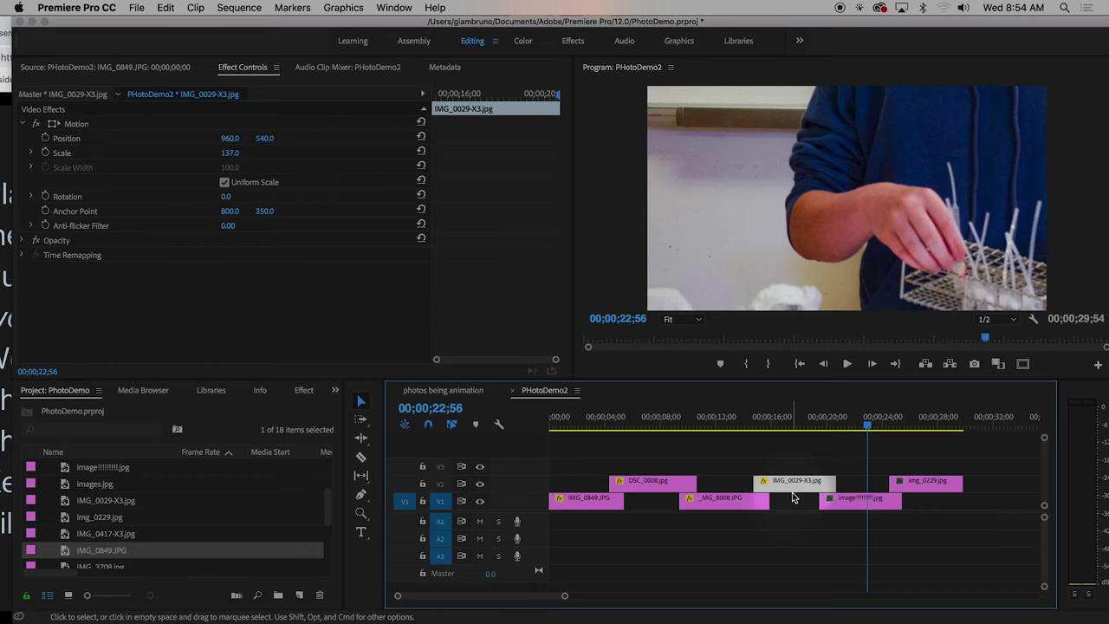
click(855, 500)
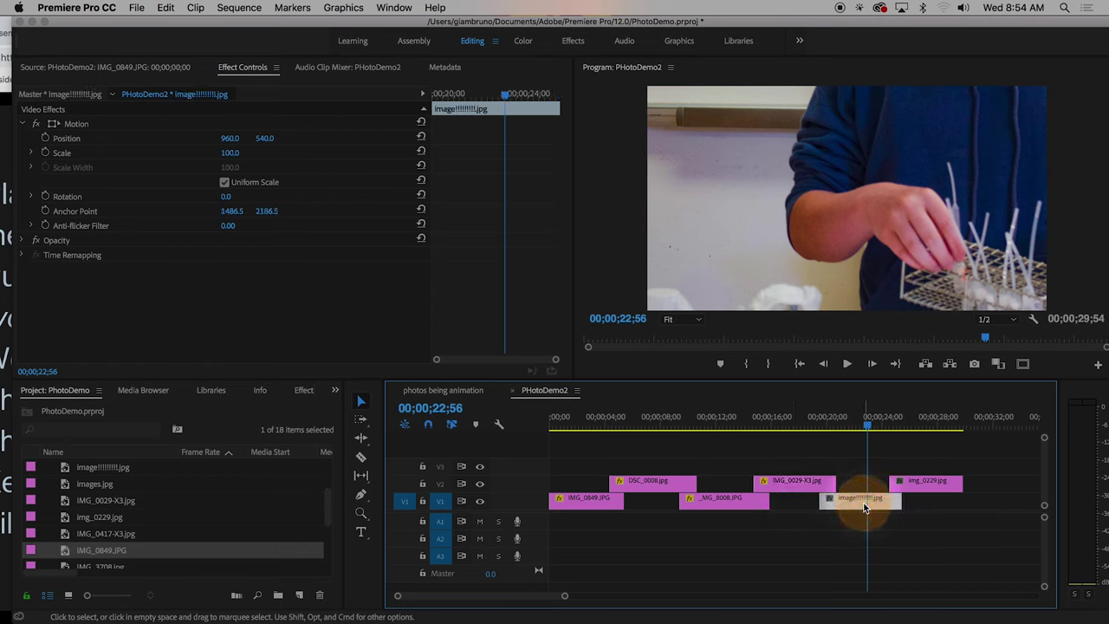
drag(232, 154, 227, 152)
Set the scale of img_0229.jpg to 23 and return the playhead to 00;00;00;00.
click(923, 422)
click(934, 482)
drag(926, 425, 526, 421)
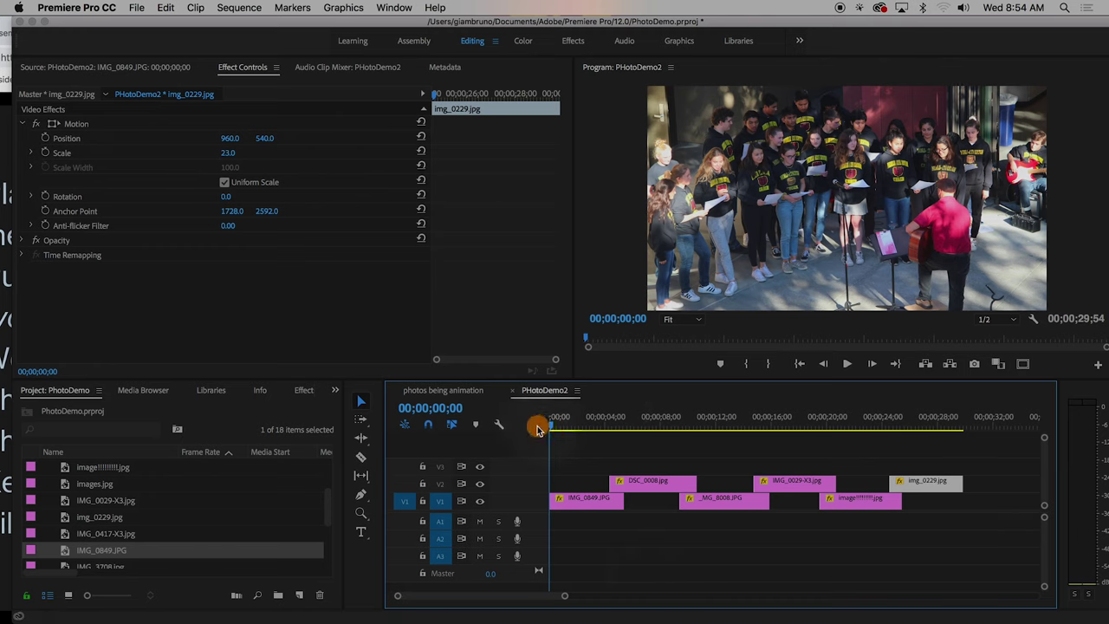
Play PHotoDemo2 from the beginning to review the scaled photos, return the playhead to 00;00;00;00, and deselect the clips.
key(space)
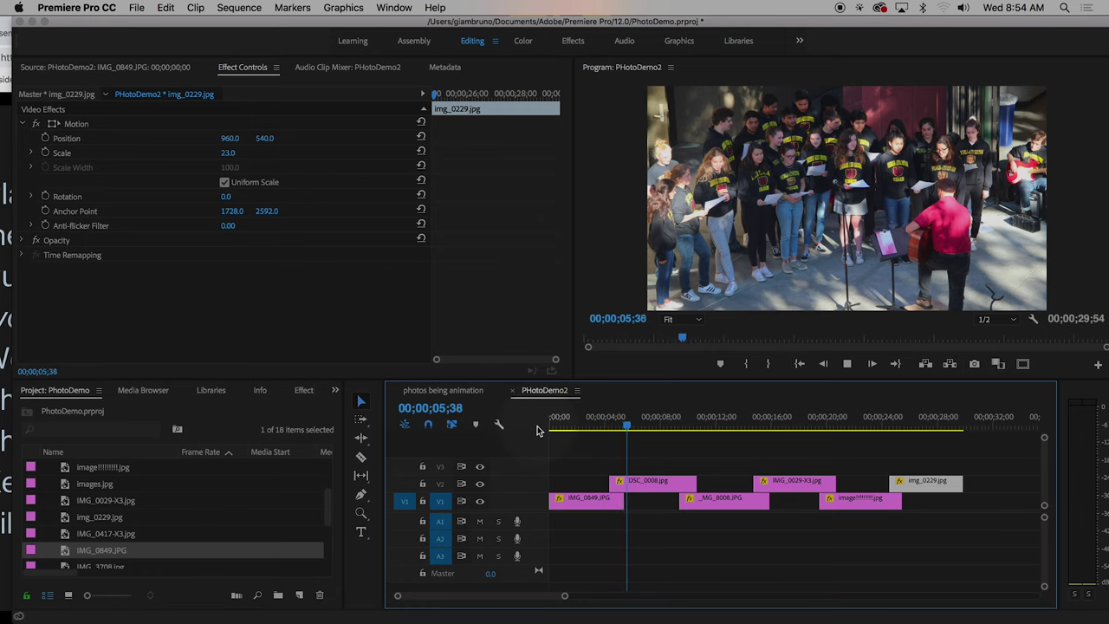
key(space)
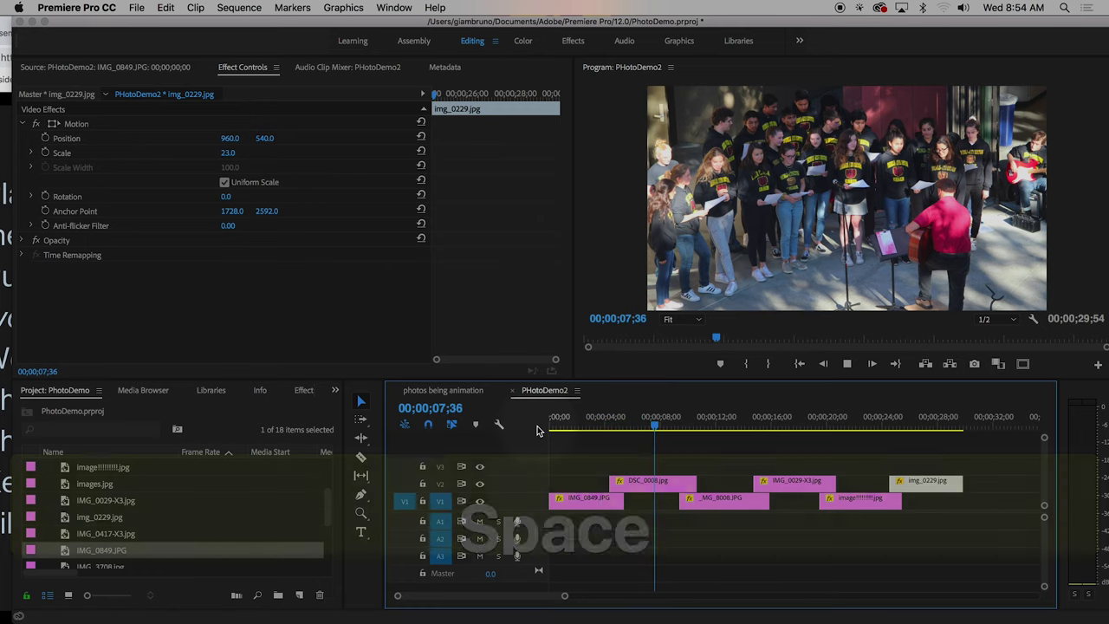
click(551, 424)
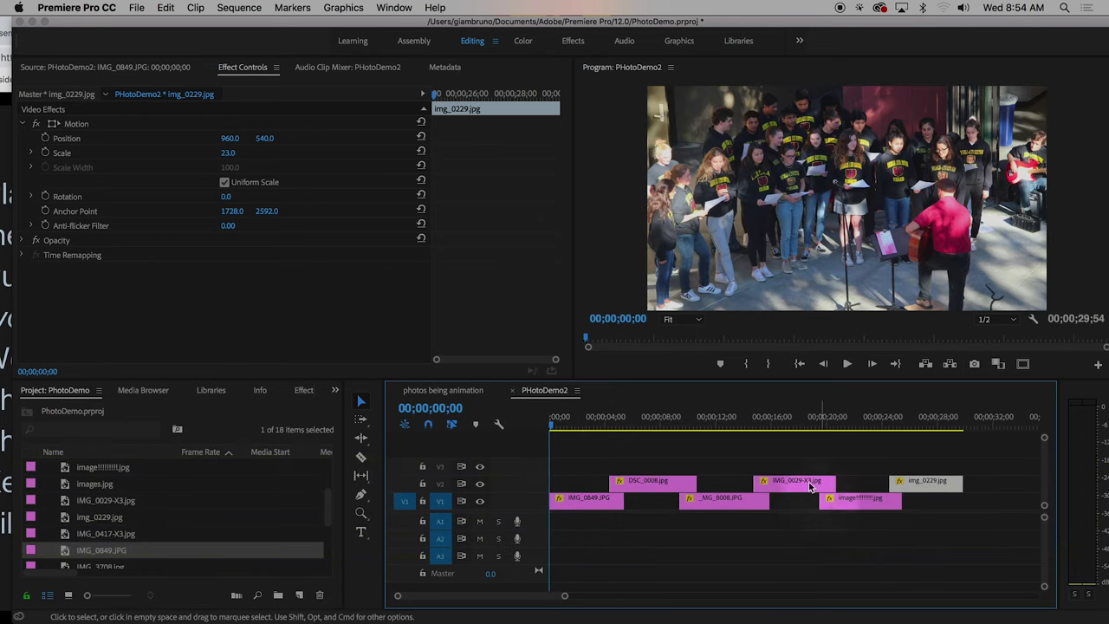
click(794, 555)
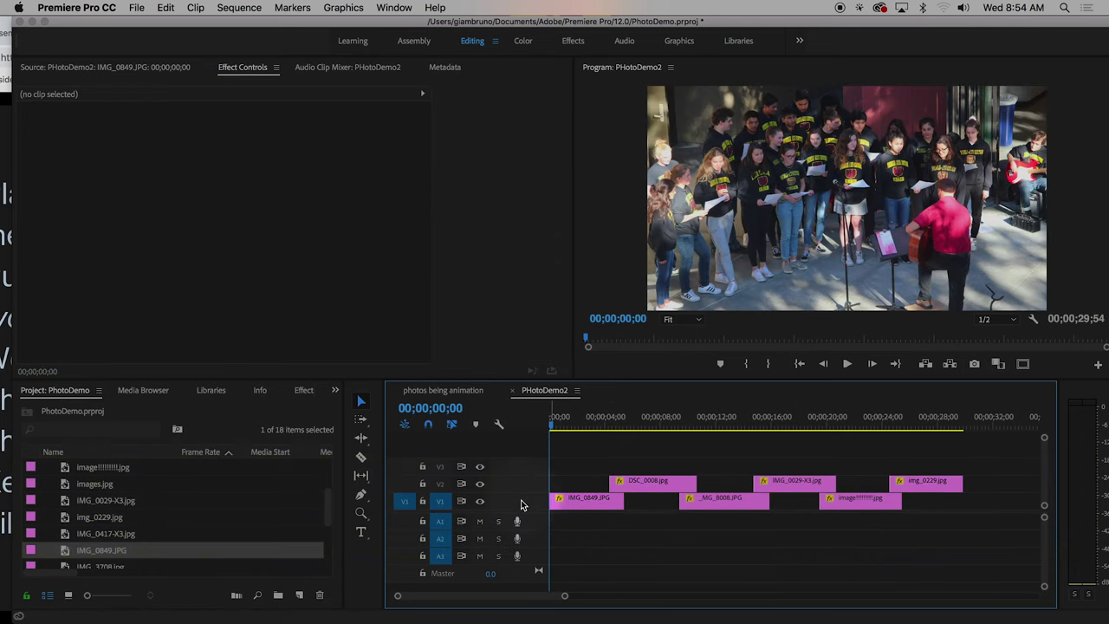
With the playhead at 00;00;04;48 in the overlap of IMG_0849.JPG and DSC_0008.jpg, hide the V2 track's output.
click(603, 423)
drag(607, 424, 616, 425)
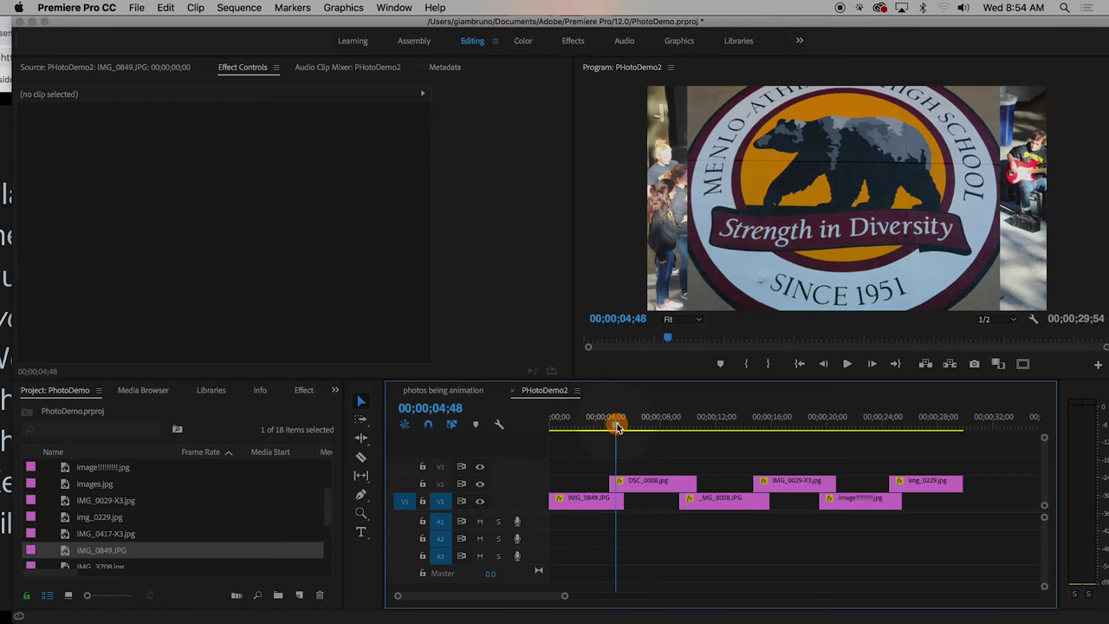
click(621, 486)
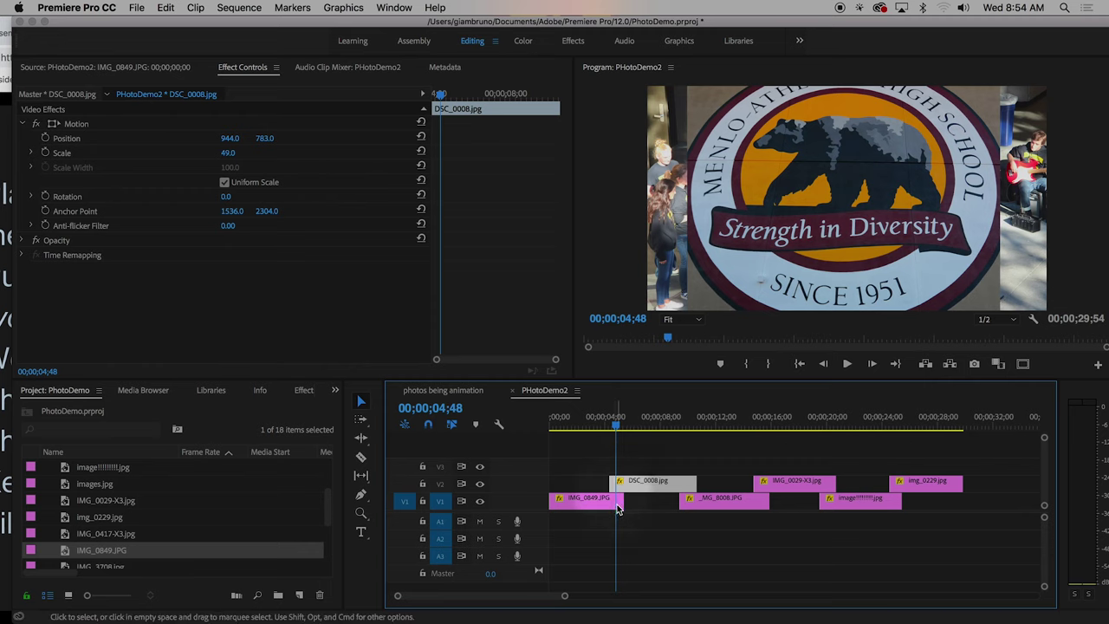
click(480, 484)
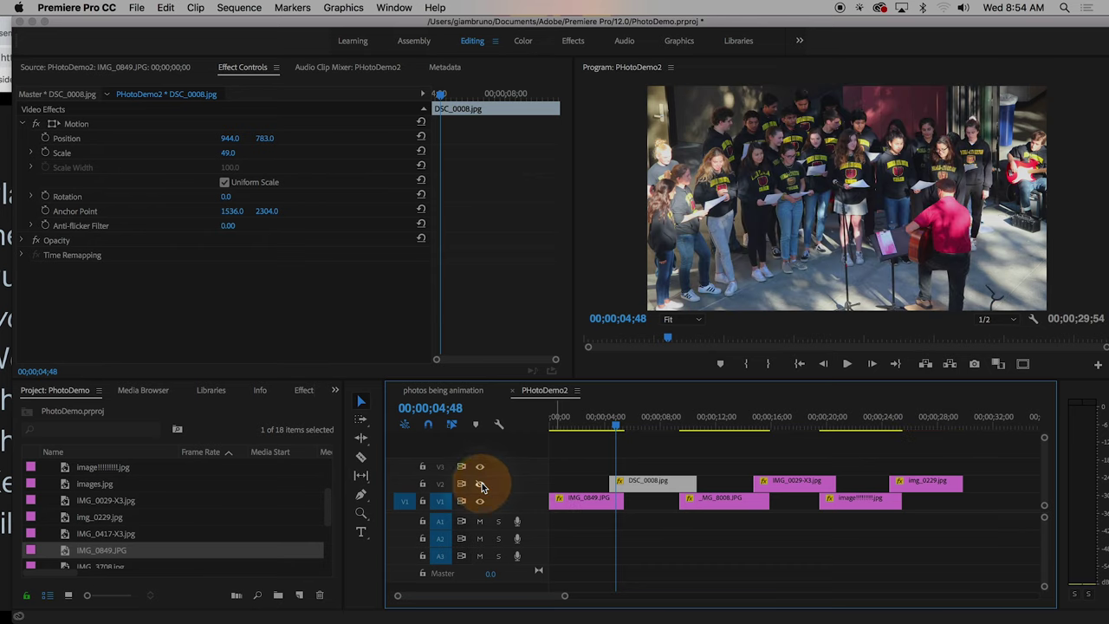
click(609, 453)
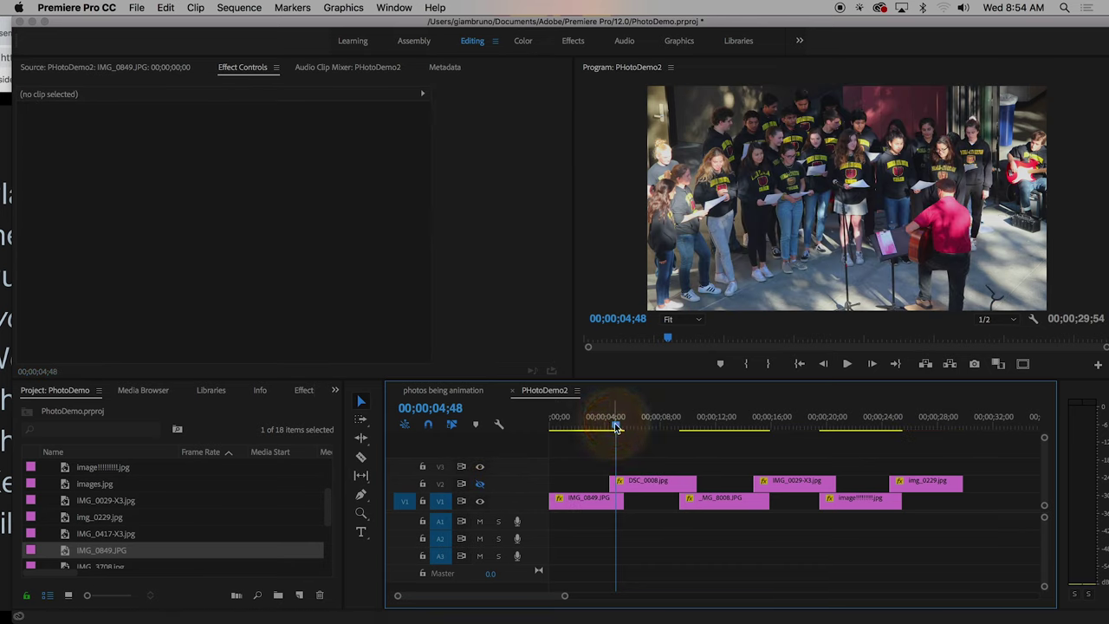
At 00;00;00;00, set the scale of IMG_0849.JPG to 103 and its position to 1740, 1033.
drag(616, 426, 543, 437)
click(583, 499)
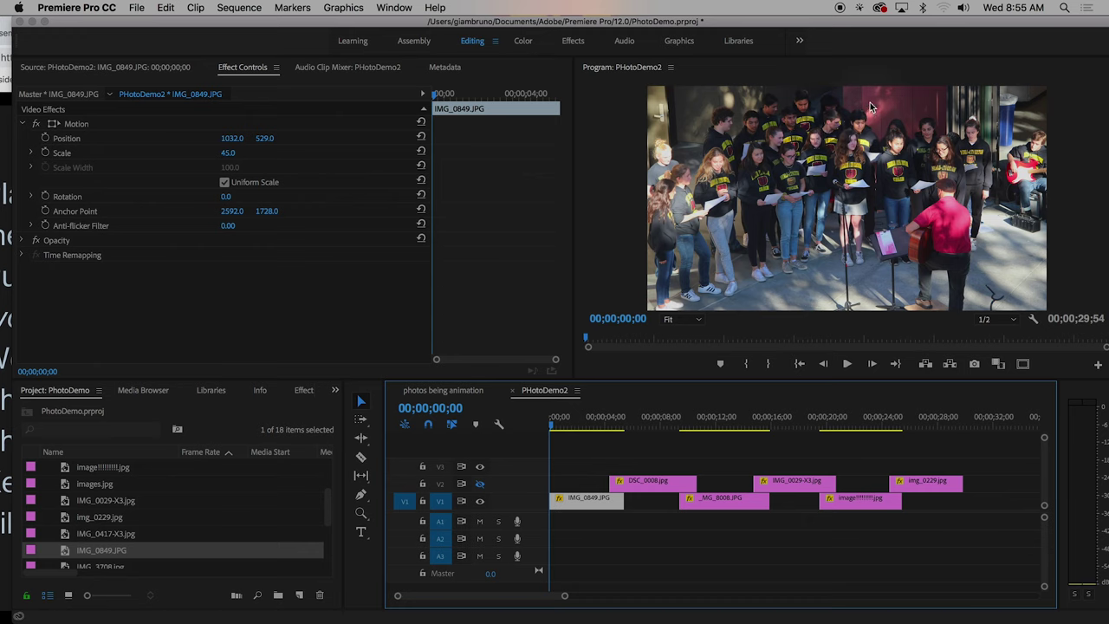
click(225, 153)
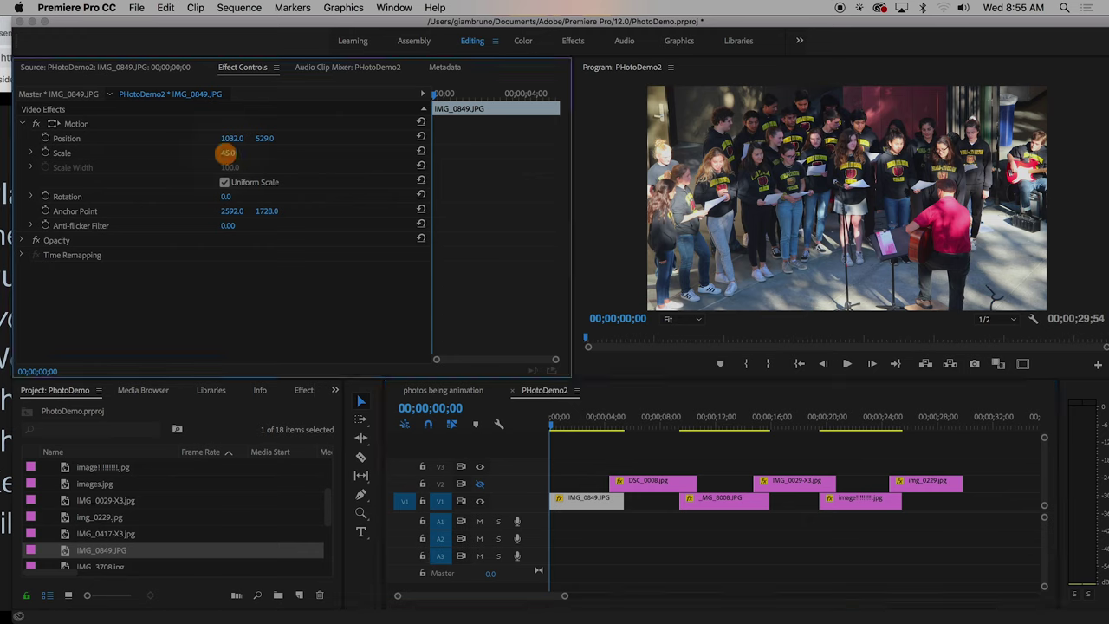
drag(227, 152, 264, 138)
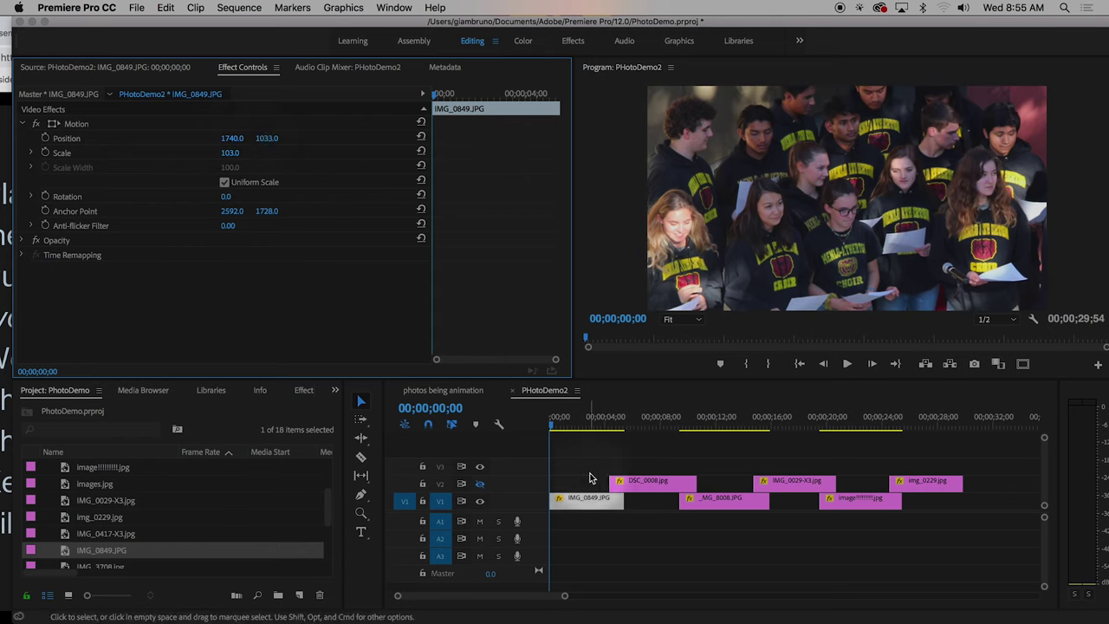
Place the playhead on the first frame of IMG_0849.JPG and enable keyframing for its Position and Scale.
drag(567, 425, 545, 437)
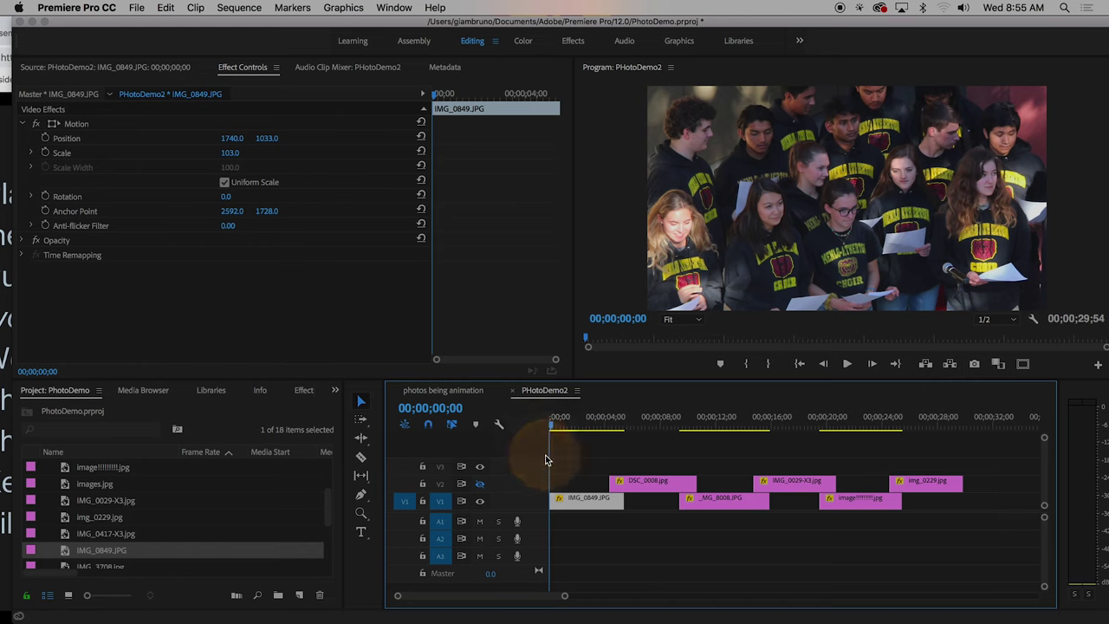
click(563, 427)
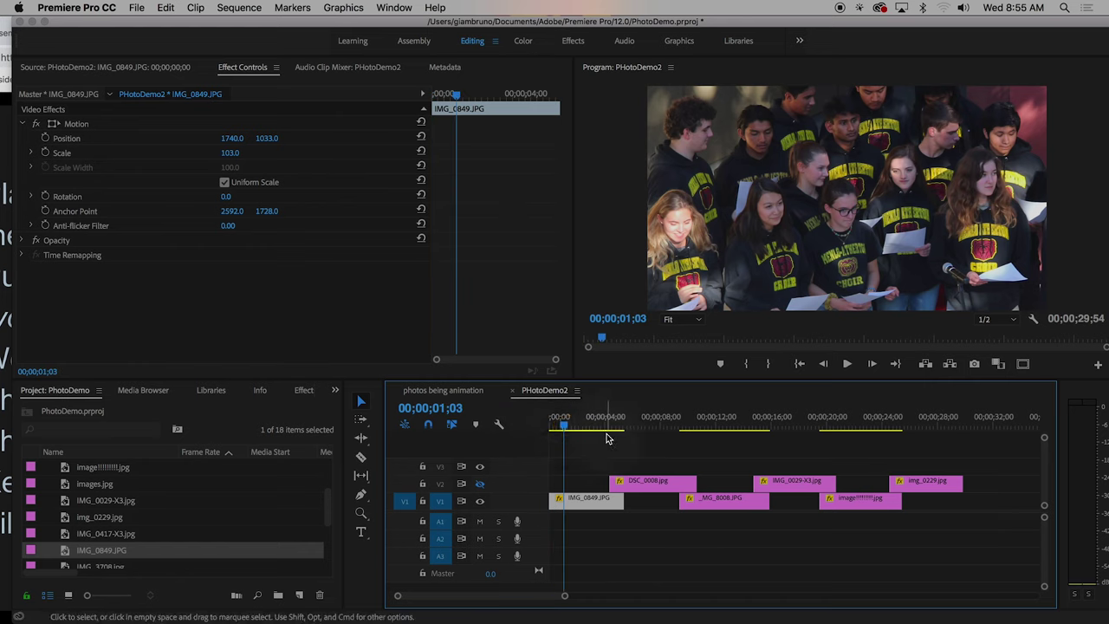
key(Home)
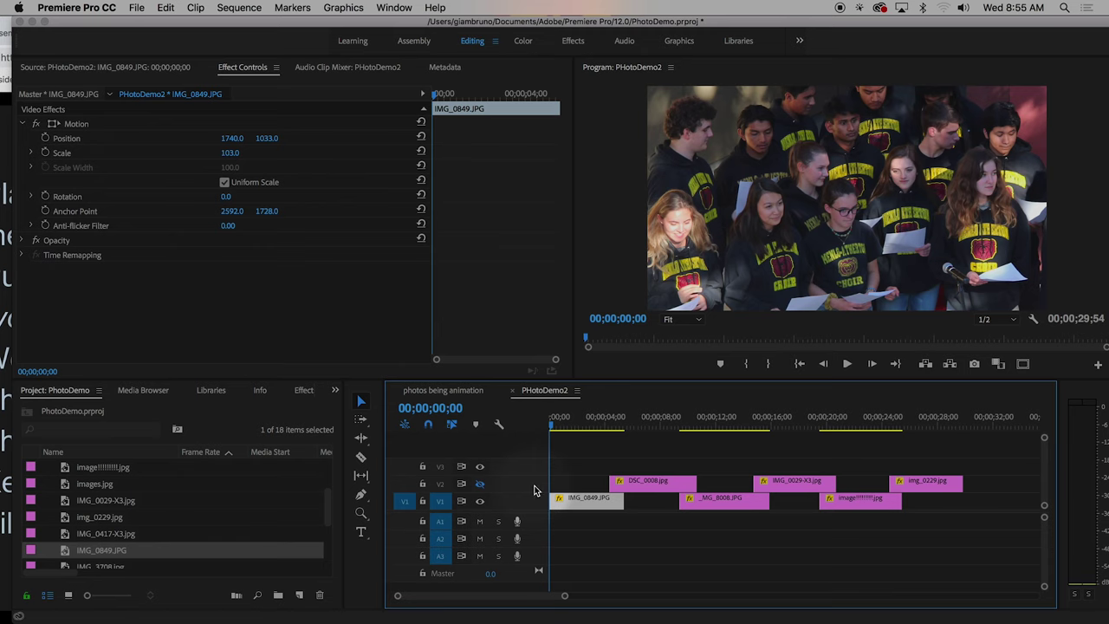
key(Down)
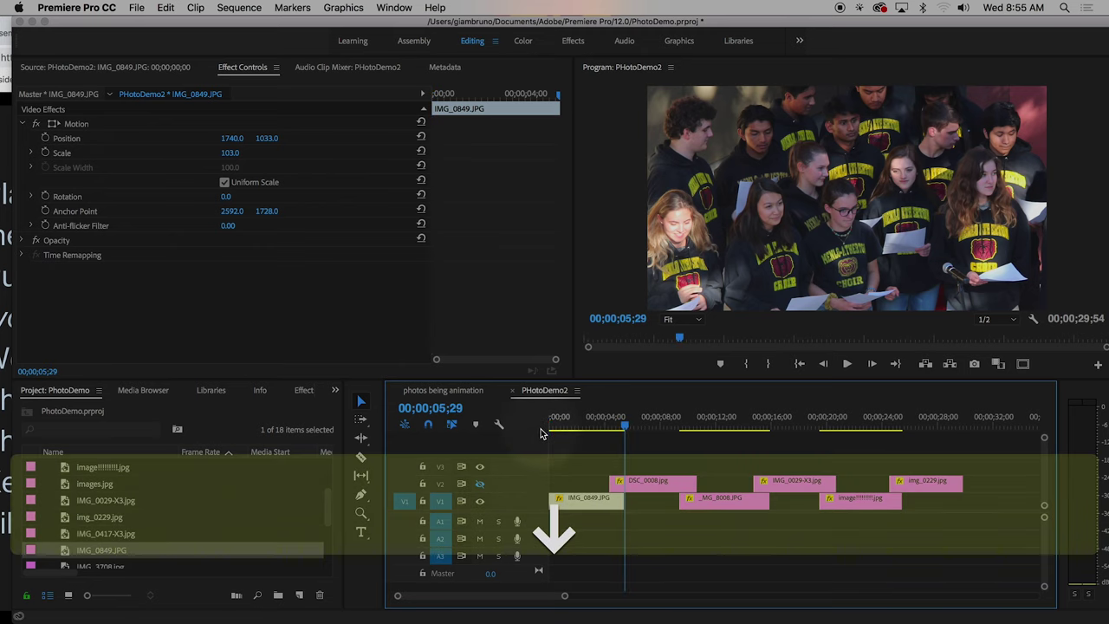
key(Up)
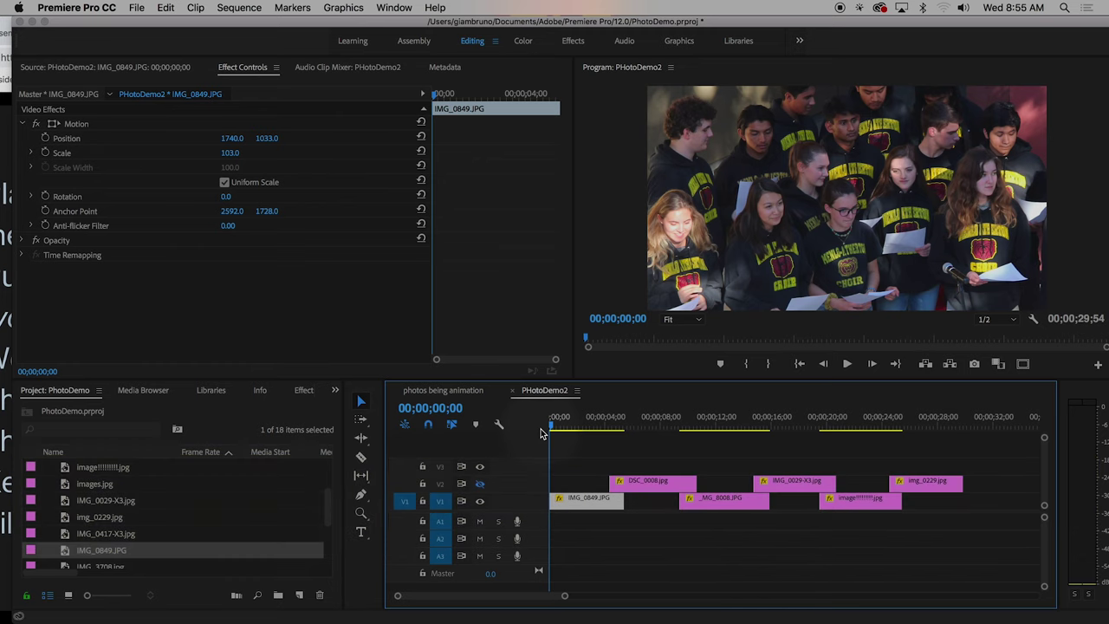
click(45, 139)
click(45, 153)
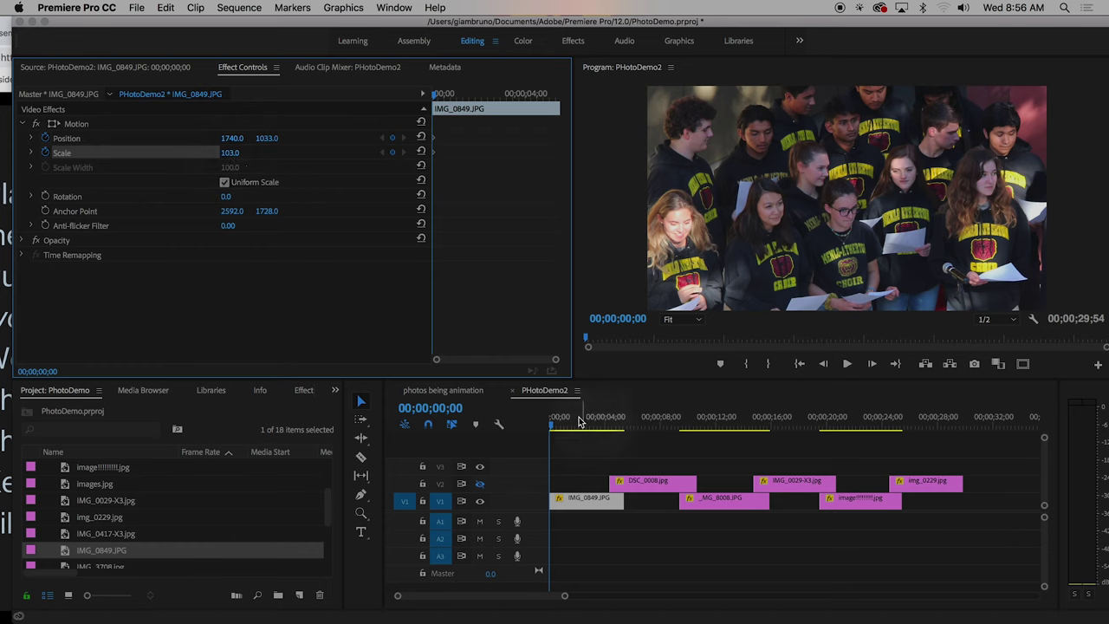
Add a Scale keyframe of 68 to IMG_0849.JPG at 00;00;05;28, near the clip's end.
drag(556, 429, 629, 431)
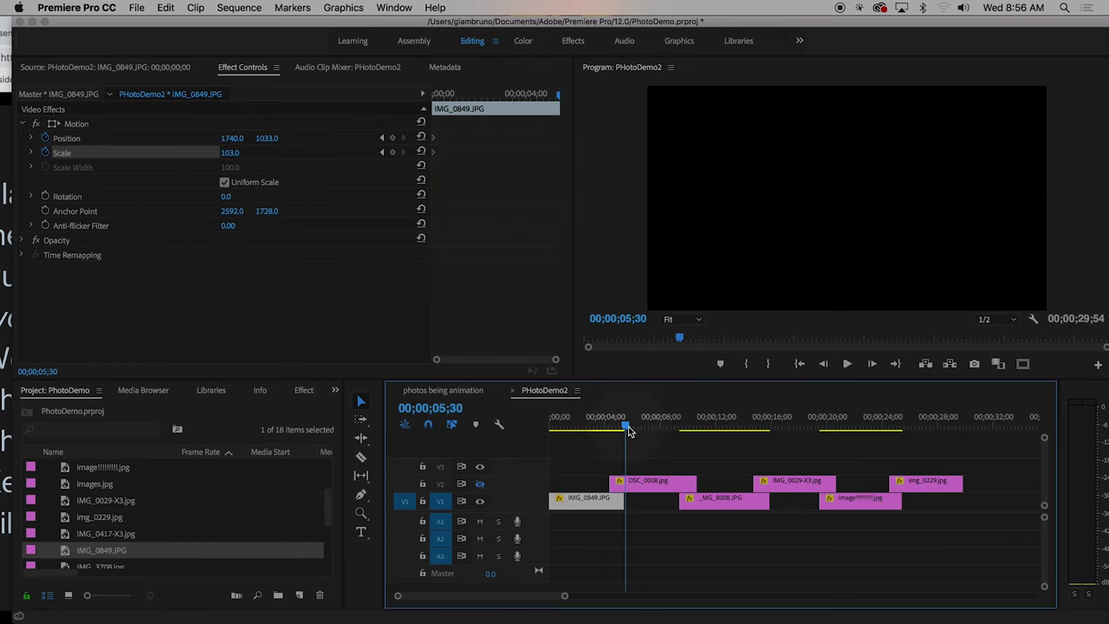
key(Left)
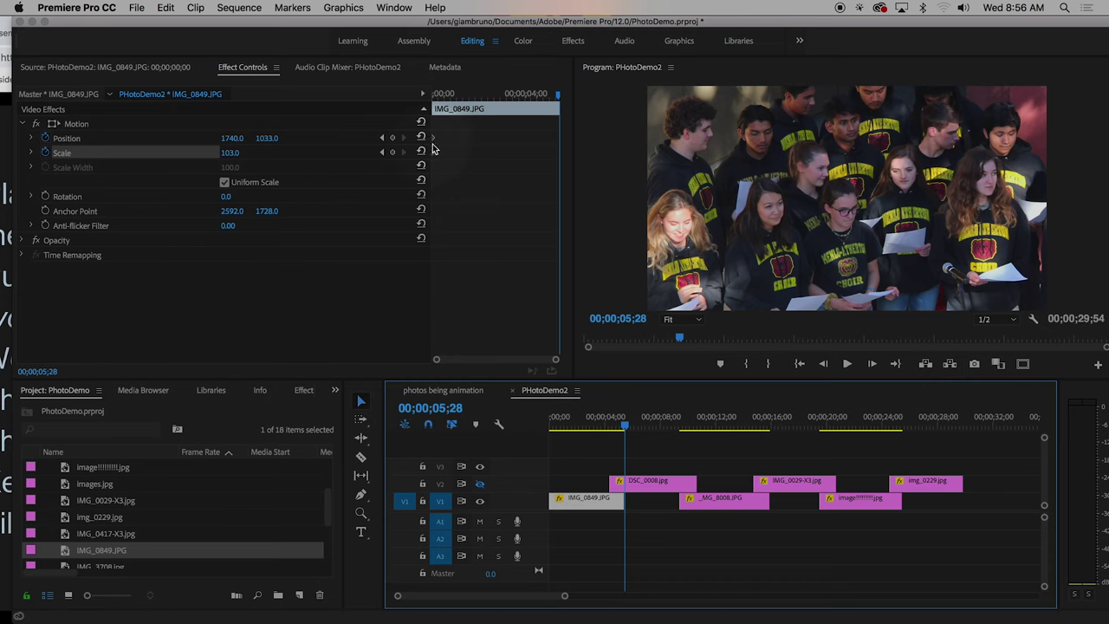
click(247, 154)
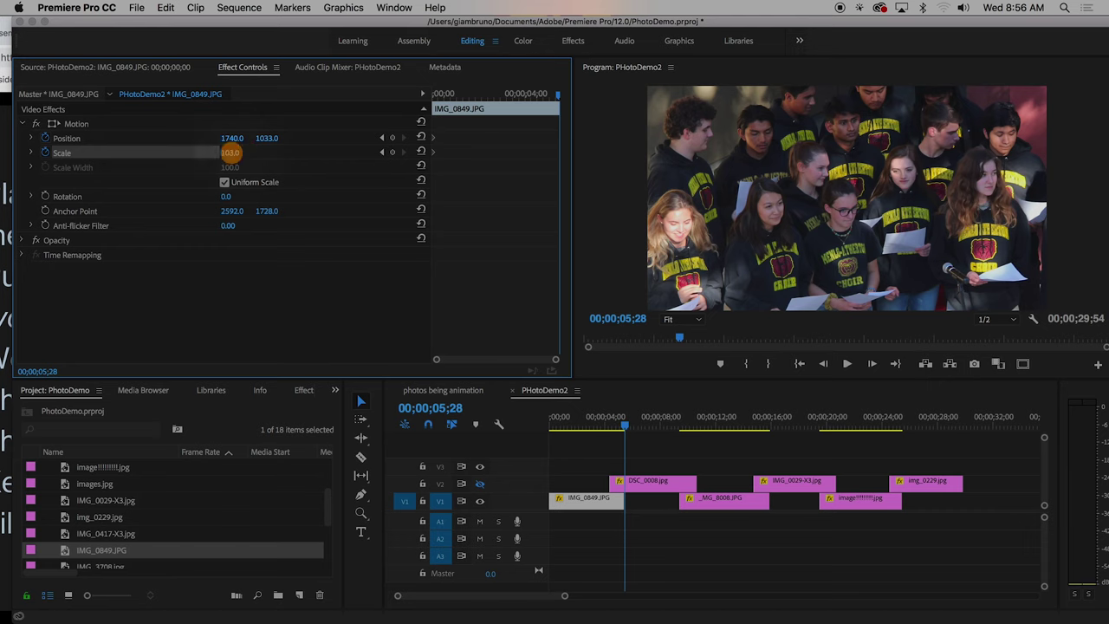
drag(230, 152, 230, 152)
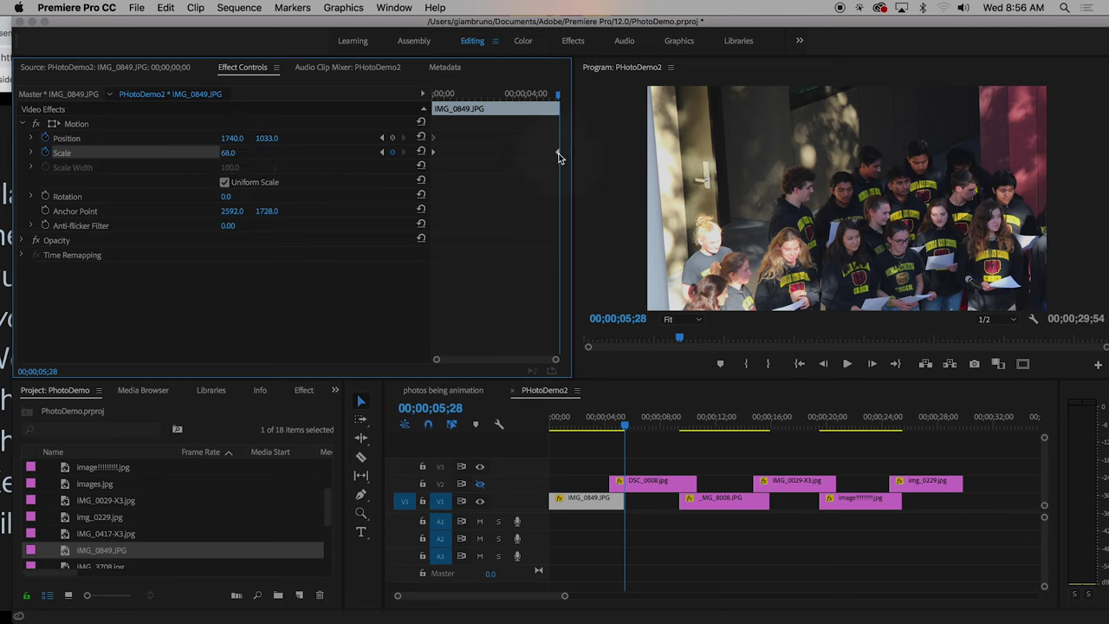
Add a Position keyframe of 1042, 721 to IMG_0849.JPG at 00;00;05;28.
click(554, 155)
click(559, 139)
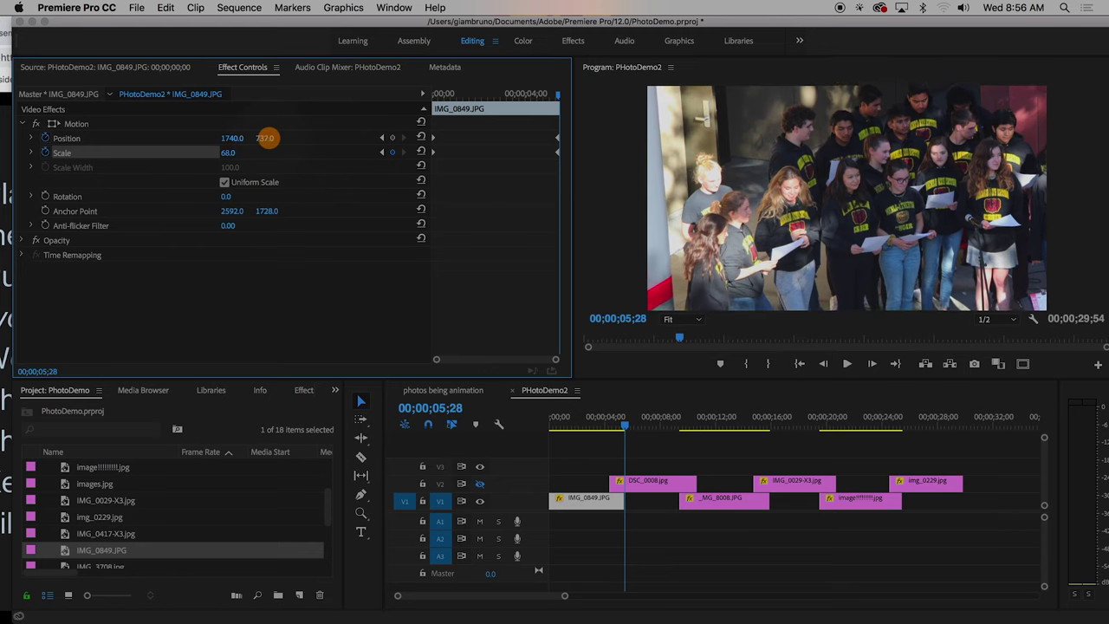
drag(269, 138, 236, 143)
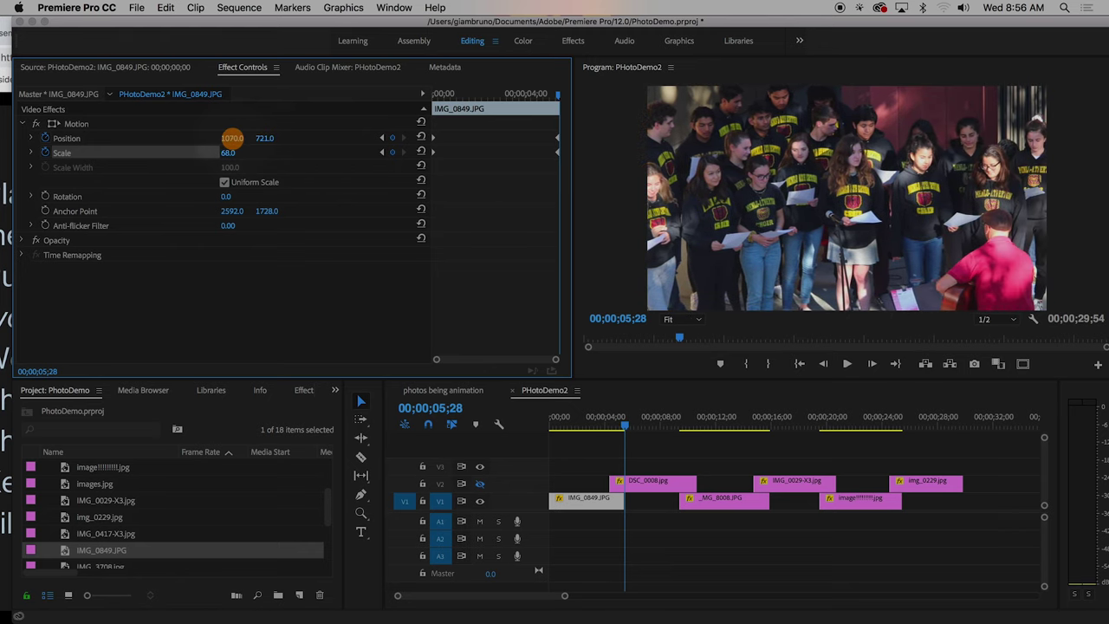
drag(232, 139, 230, 139)
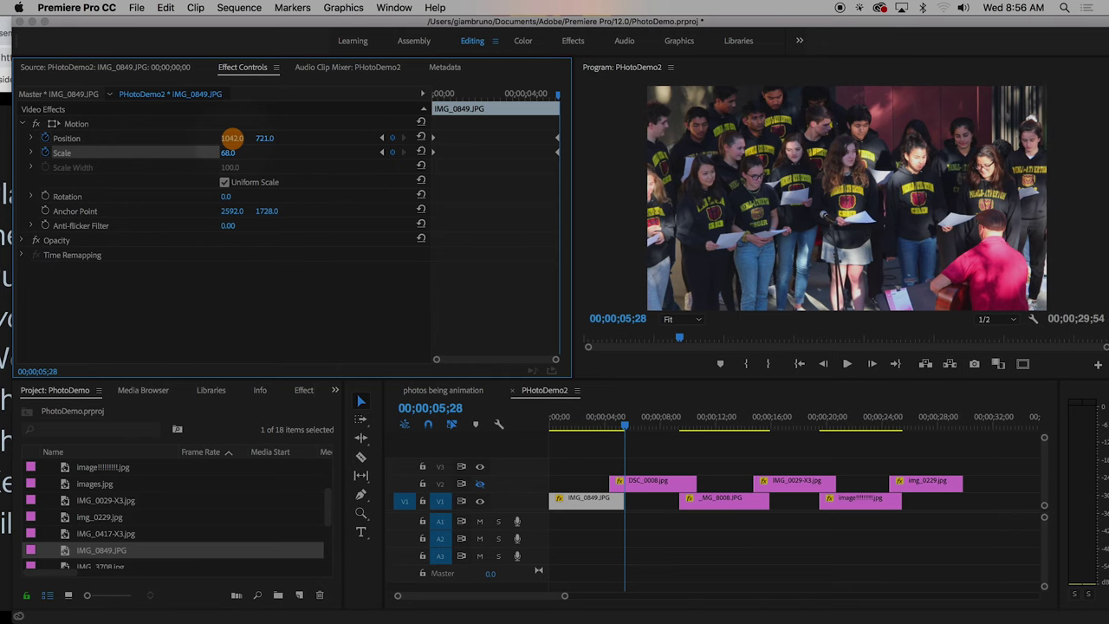
At 00;00;09;26, the first frame of _MG_8008.JPG, set that clip's scale to 64 and its position to 960, 1023.
click(623, 427)
drag(623, 427, 679, 444)
key(Down)
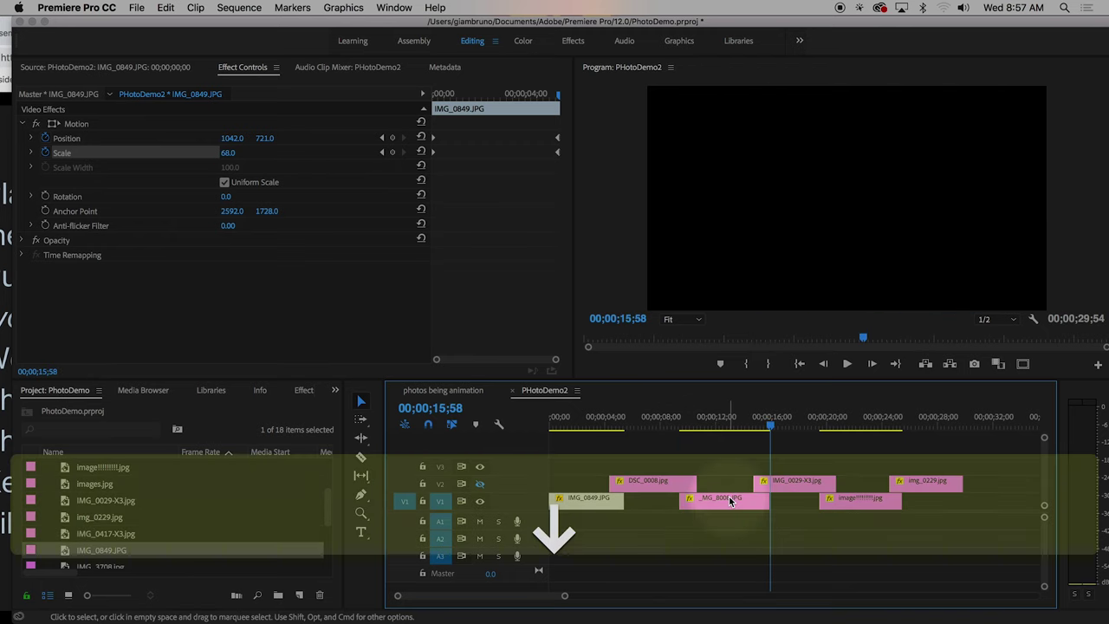
key(Up)
key(Right)
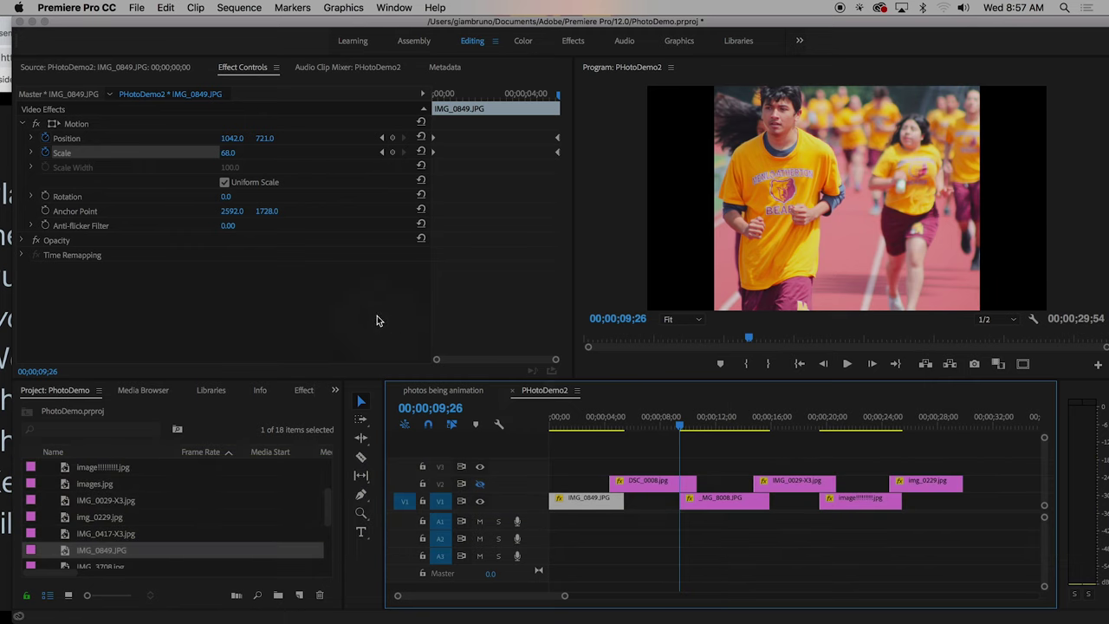
click(702, 502)
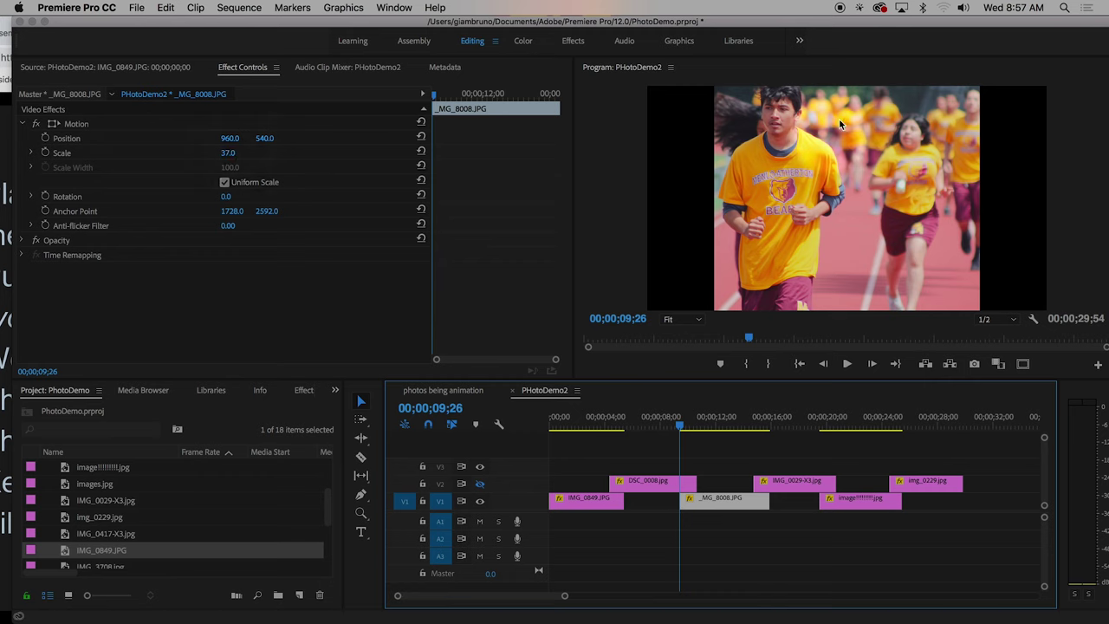
click(230, 154)
drag(228, 152, 228, 152)
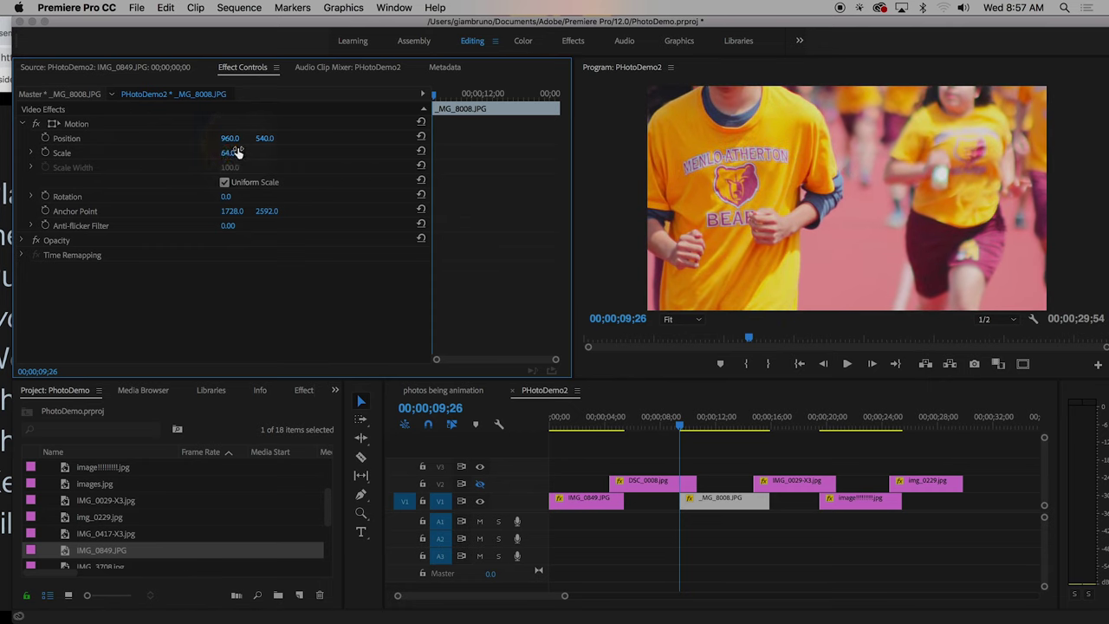
drag(263, 138, 267, 138)
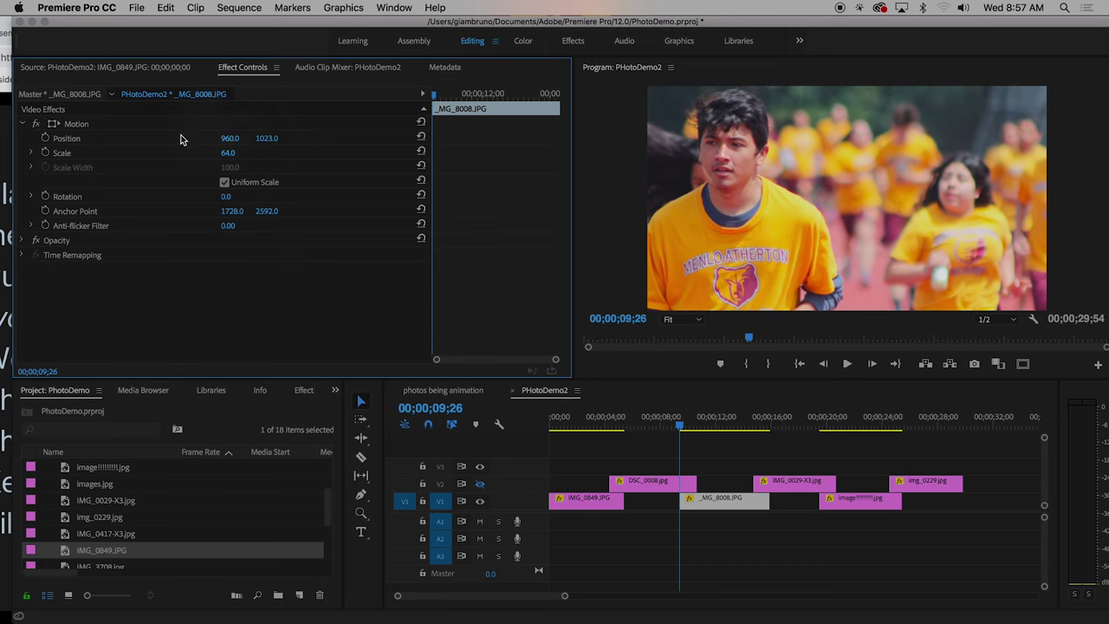
Enable Scale and Position keyframing on _MG_8008.JPG and add end keyframes of Scale 96 and Position 1538, 1435 at 00;00;15;57.
click(47, 152)
click(46, 138)
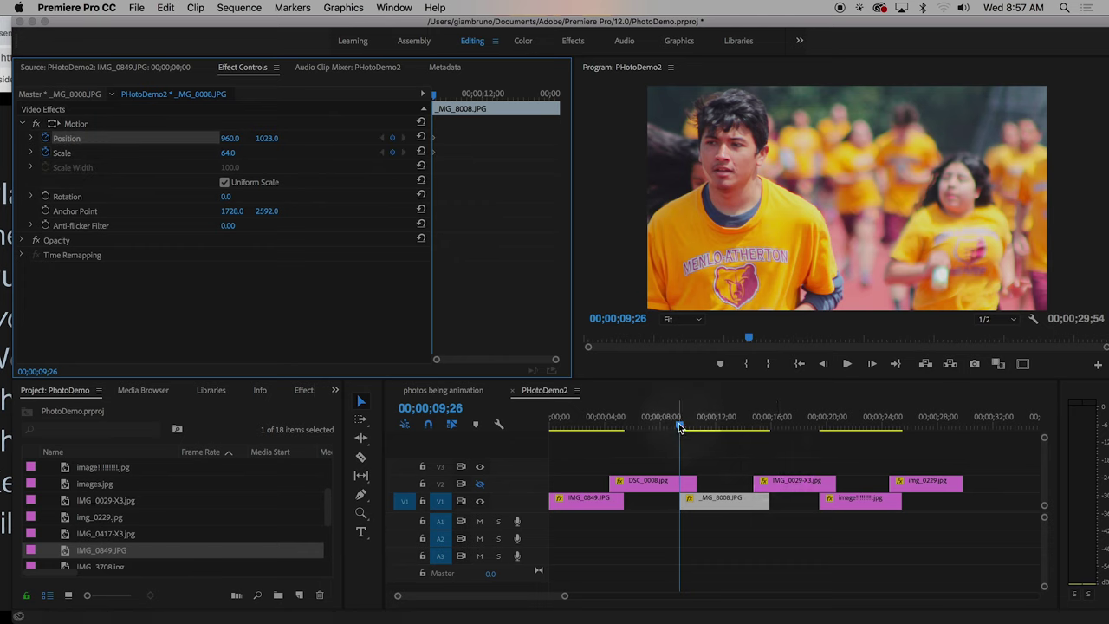
drag(680, 427, 770, 428)
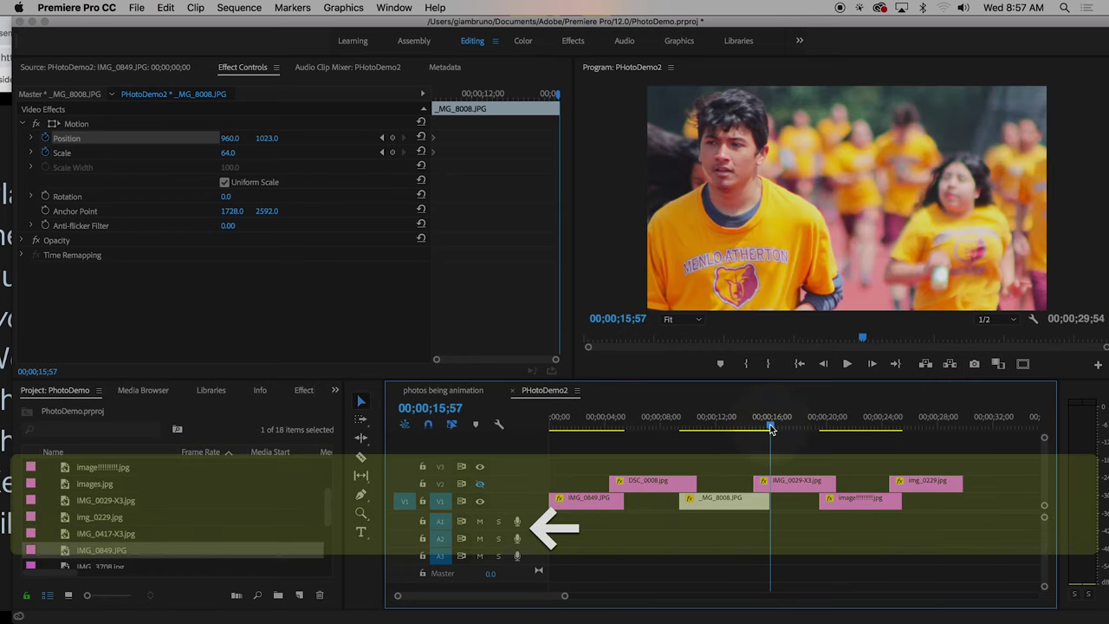
mouse_move(227, 152)
mouse_down()
mouse_move(253, 152)
mouse_move(228, 154)
mouse_move(262, 138)
mouse_move(234, 138)
mouse_up()
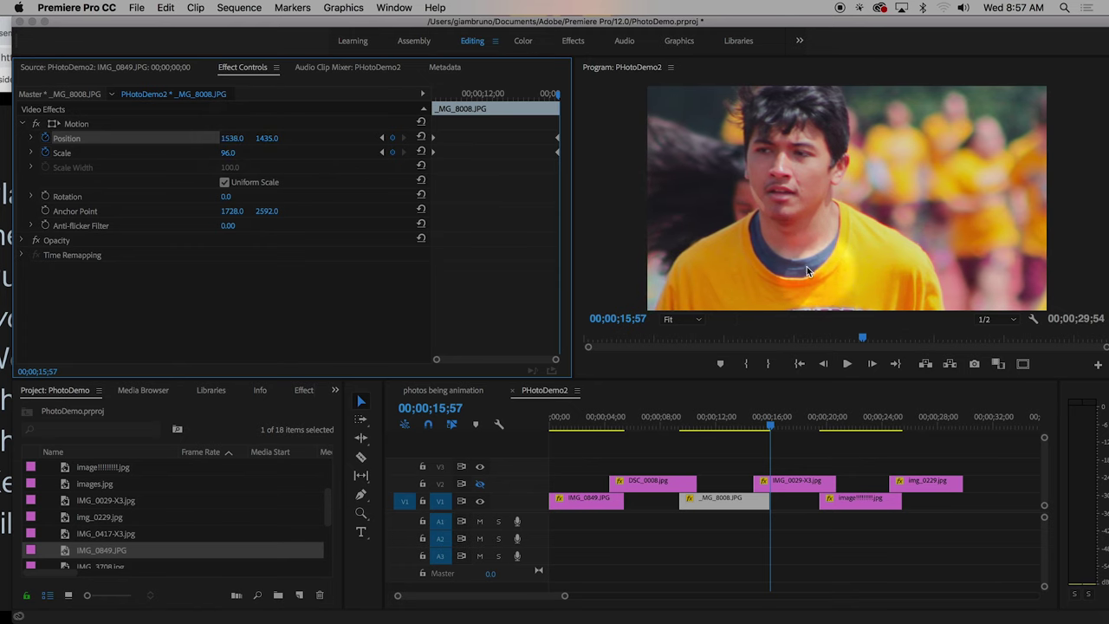
click(771, 426)
drag(771, 426, 847, 438)
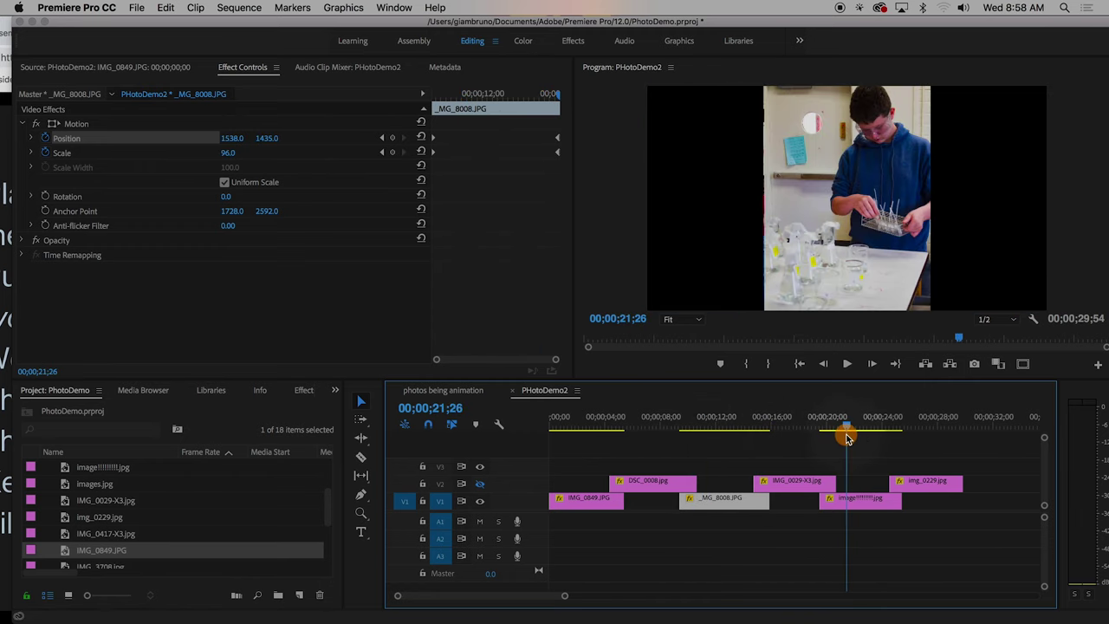
drag(701, 426, 659, 433)
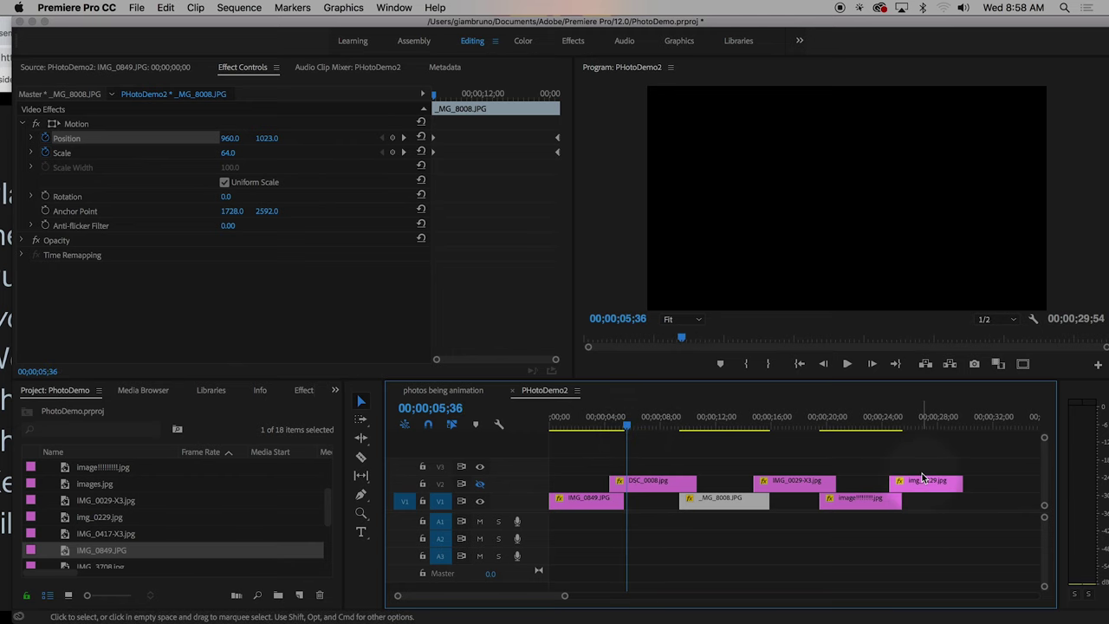
drag(870, 476, 935, 512)
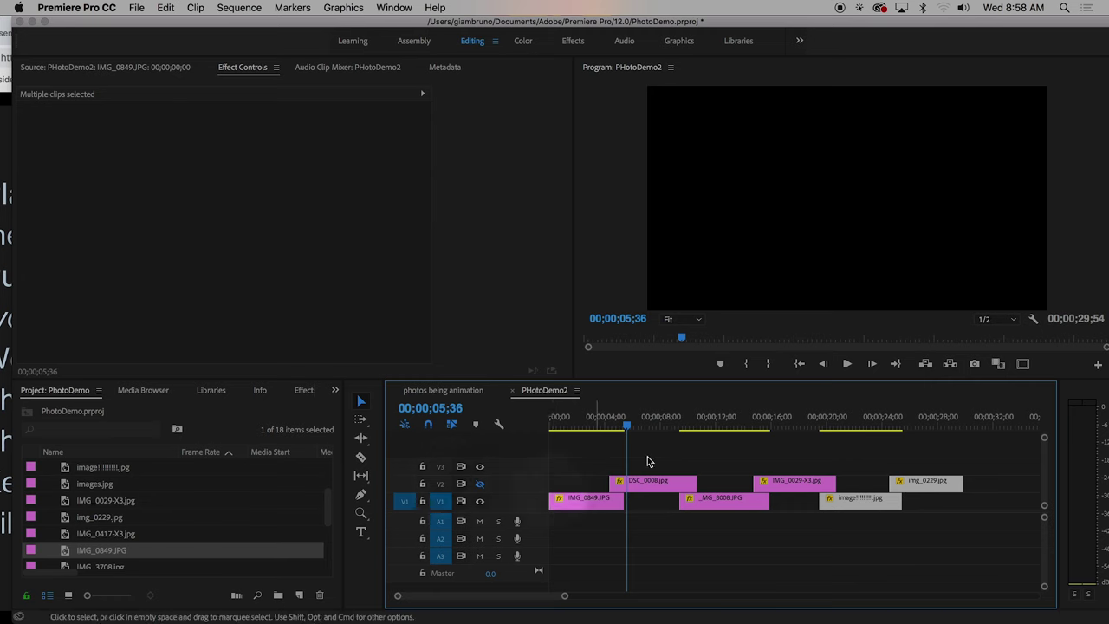
click(603, 449)
mouse_move(620, 423)
mouse_down()
mouse_move(601, 425)
mouse_move(615, 431)
mouse_up()
click(490, 525)
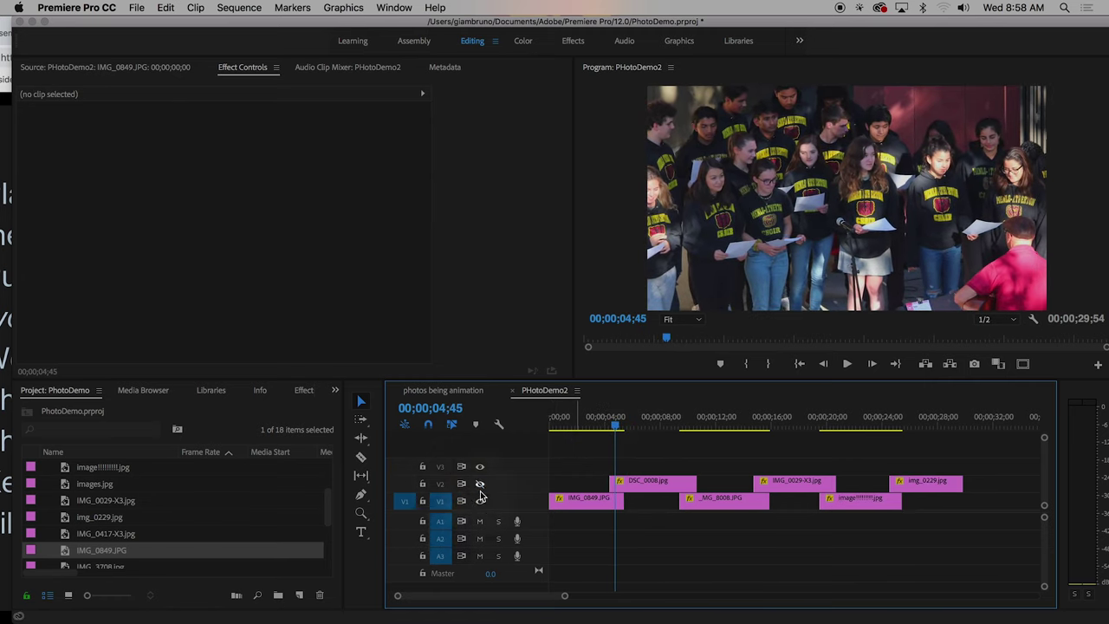
Turn the output of track V2 back on and target that track.
click(496, 484)
click(480, 484)
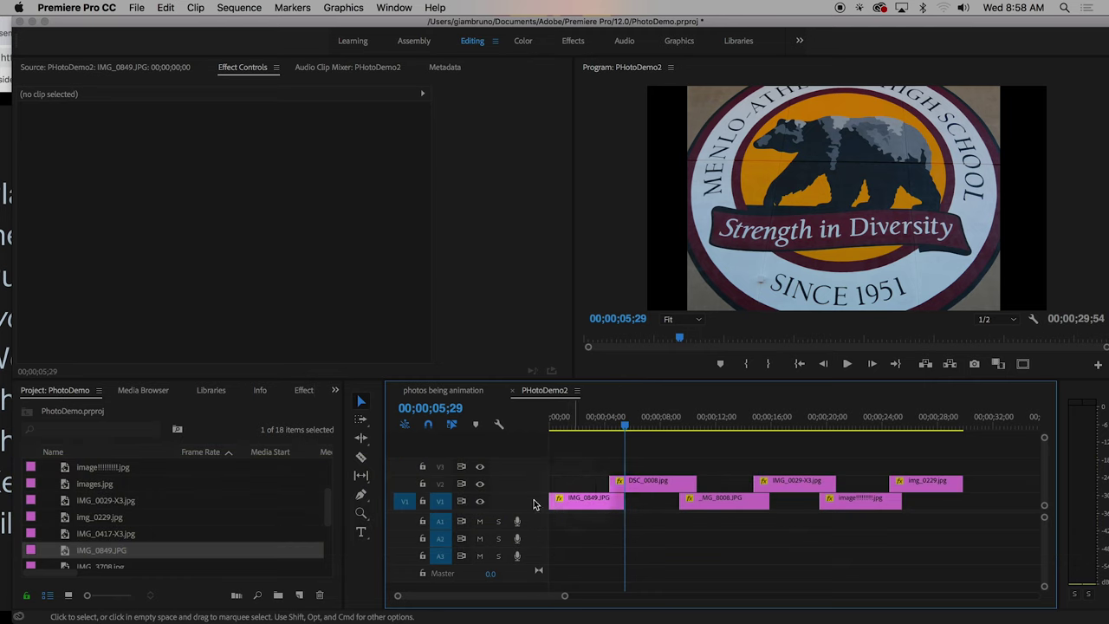
click(439, 485)
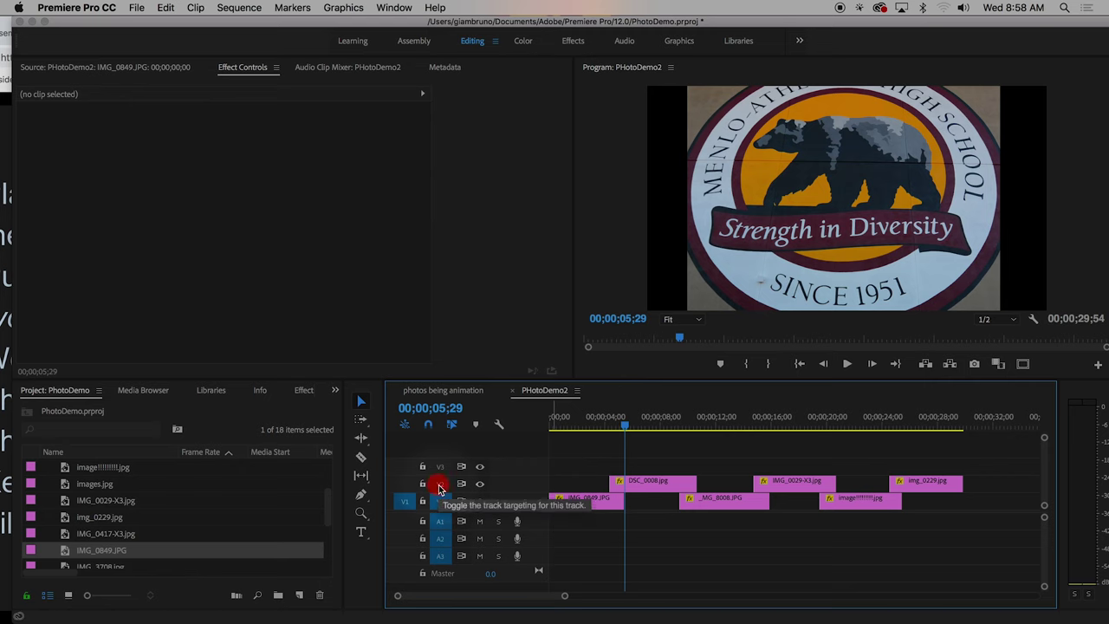
Select DSC_0008.jpg on V2 and place the playhead on its opening frame at 00;00;04;23.
mouse_move(620, 423)
mouse_down()
mouse_move(589, 423)
mouse_move(639, 423)
mouse_move(601, 433)
mouse_move(642, 425)
mouse_move(609, 430)
mouse_up()
click(631, 483)
key(Right)
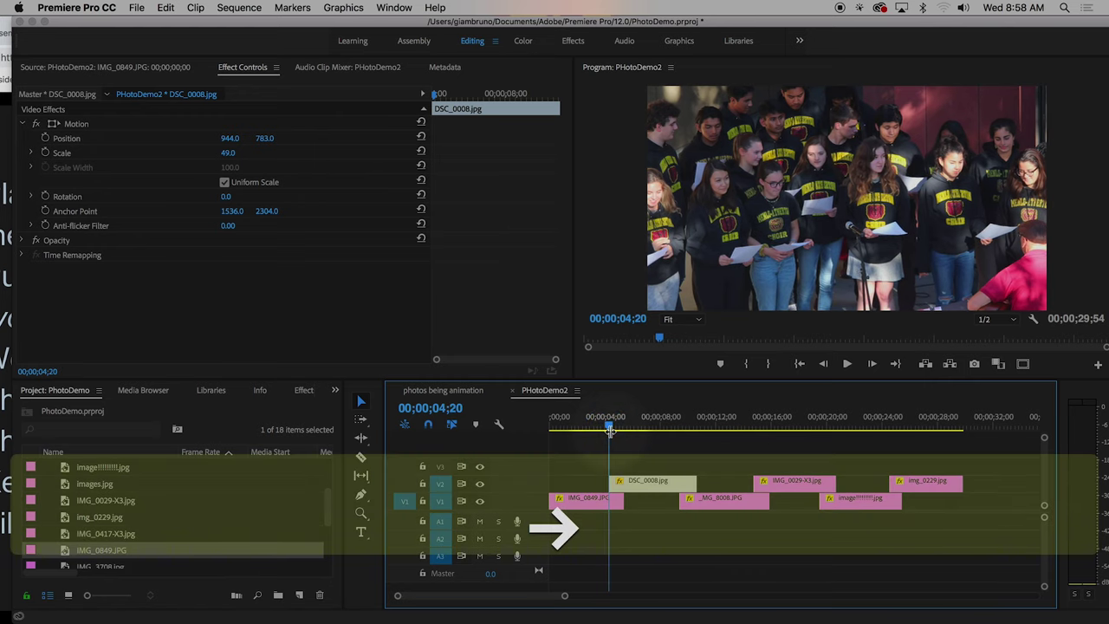
key(Right)
key(Right)
key(Right)
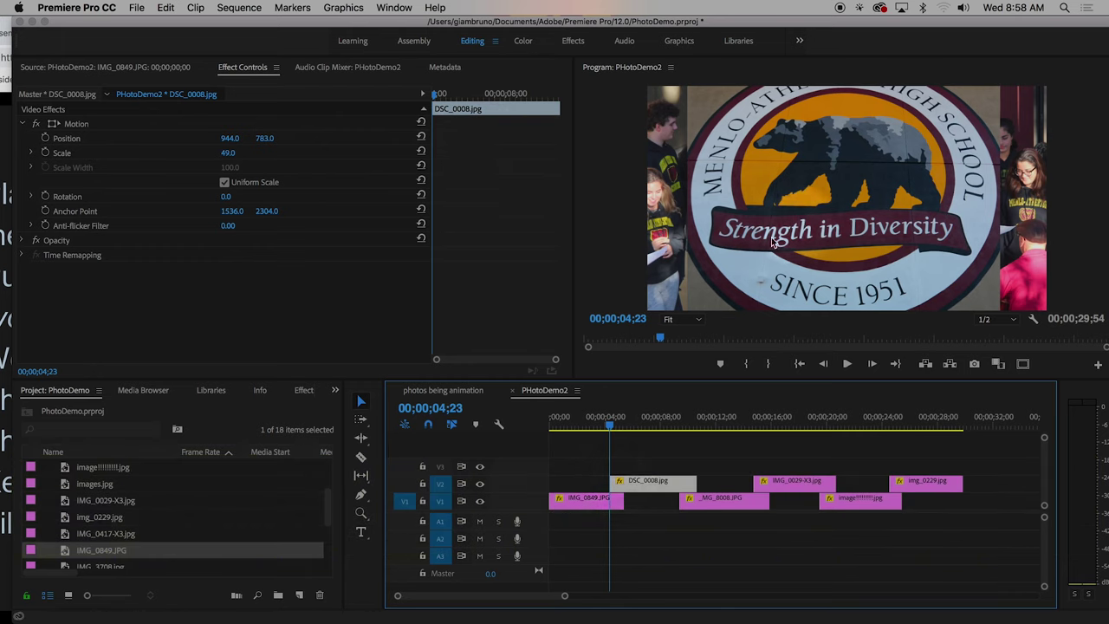
Move the playhead to 00;00;04;24 and set the scale of DSC_0008.jpg to 12.
click(228, 154)
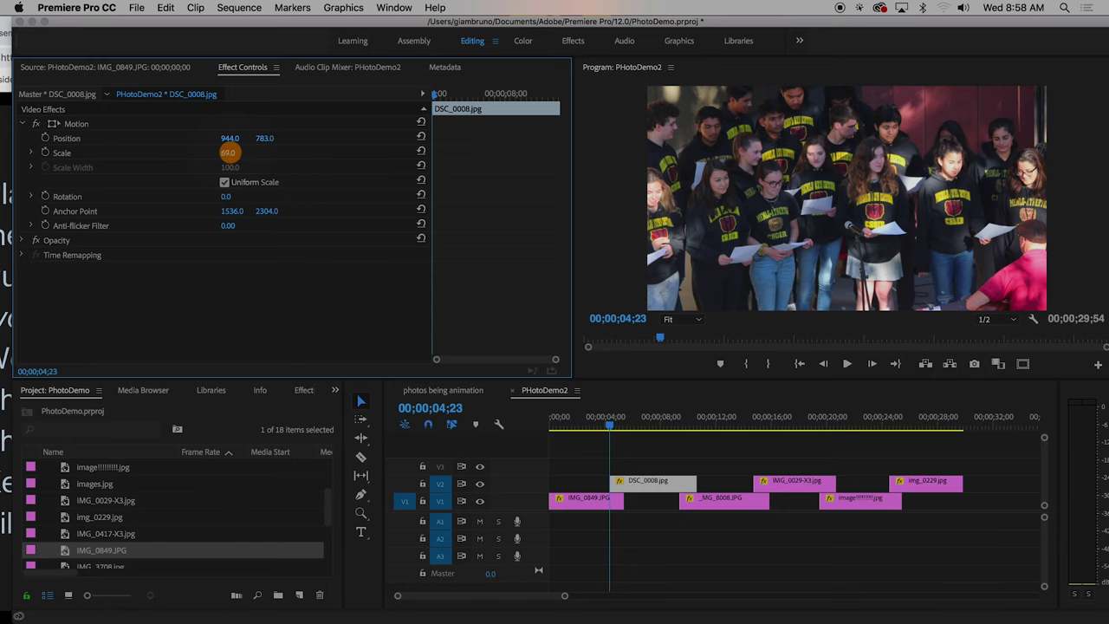
key(super+z)
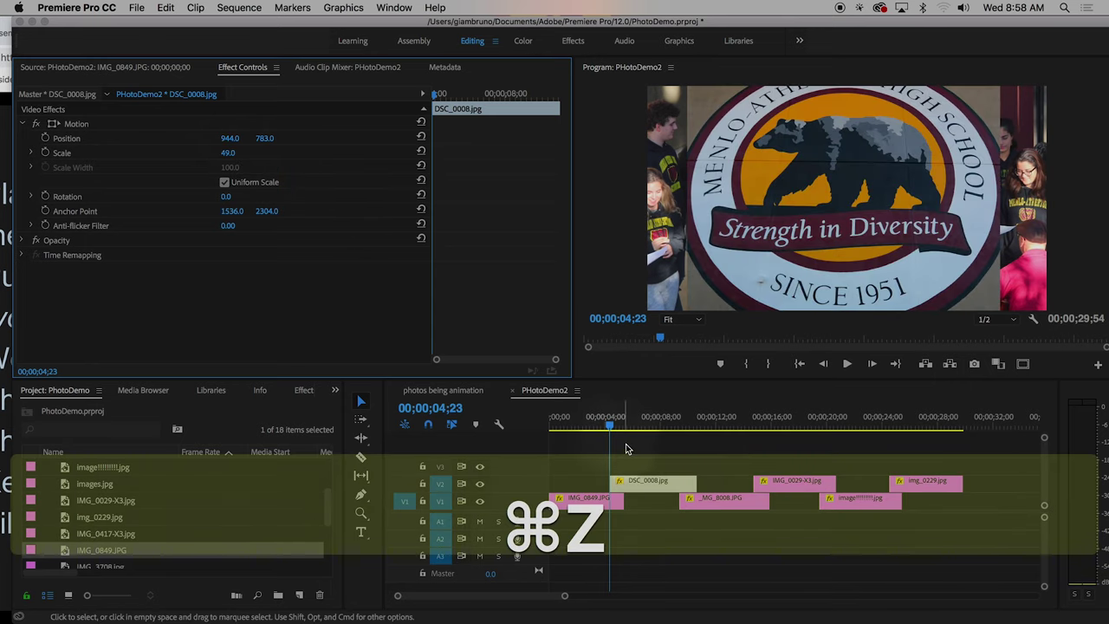
key(Right)
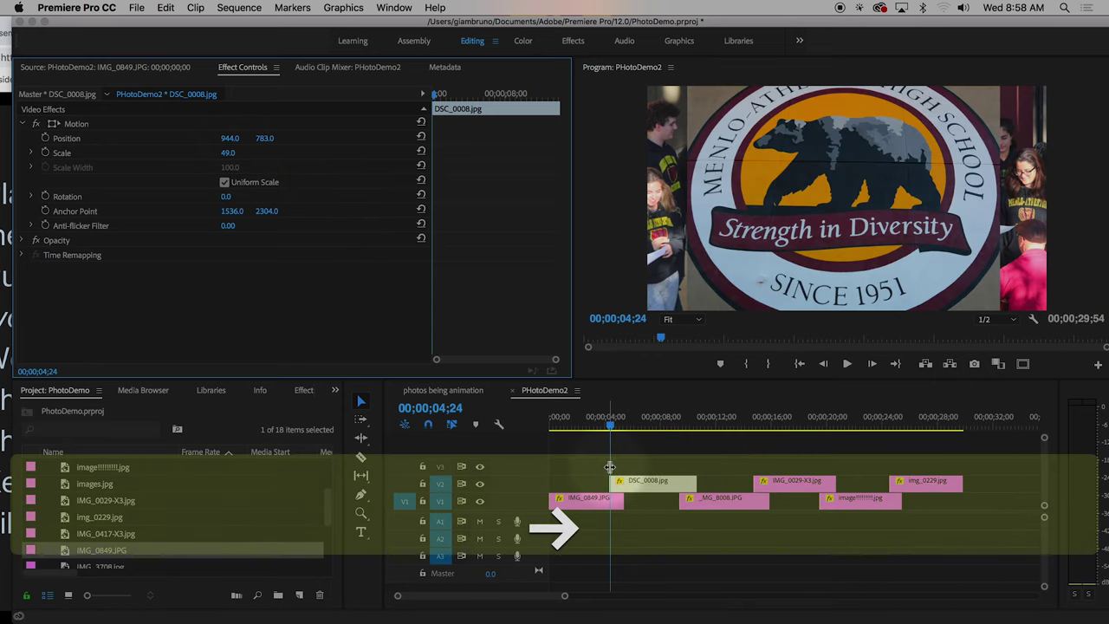
click(648, 483)
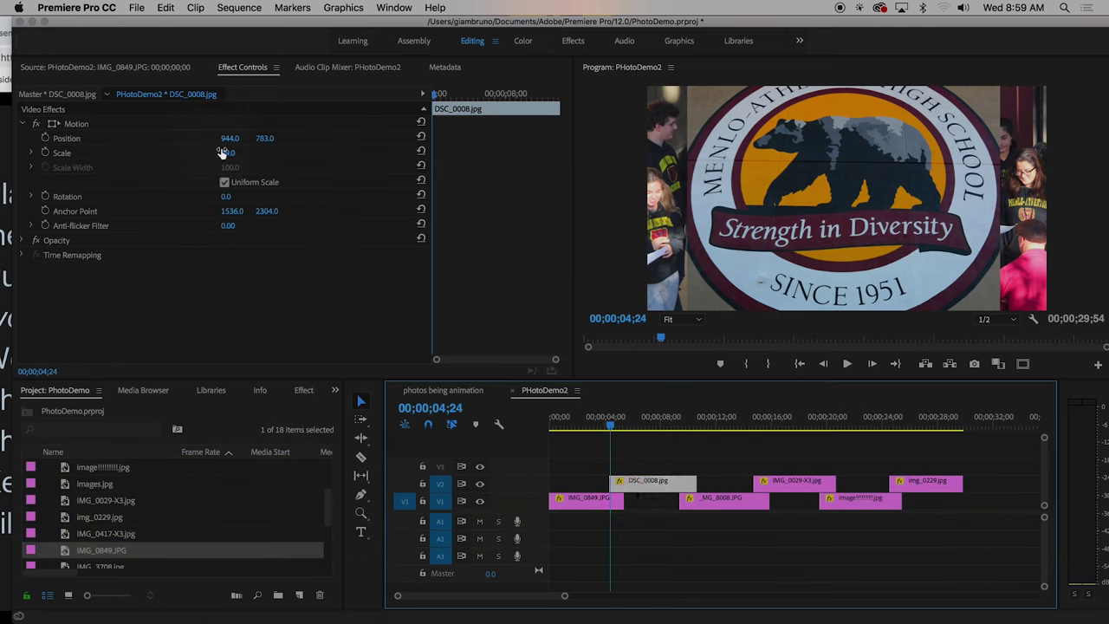
click(224, 151)
text(1)
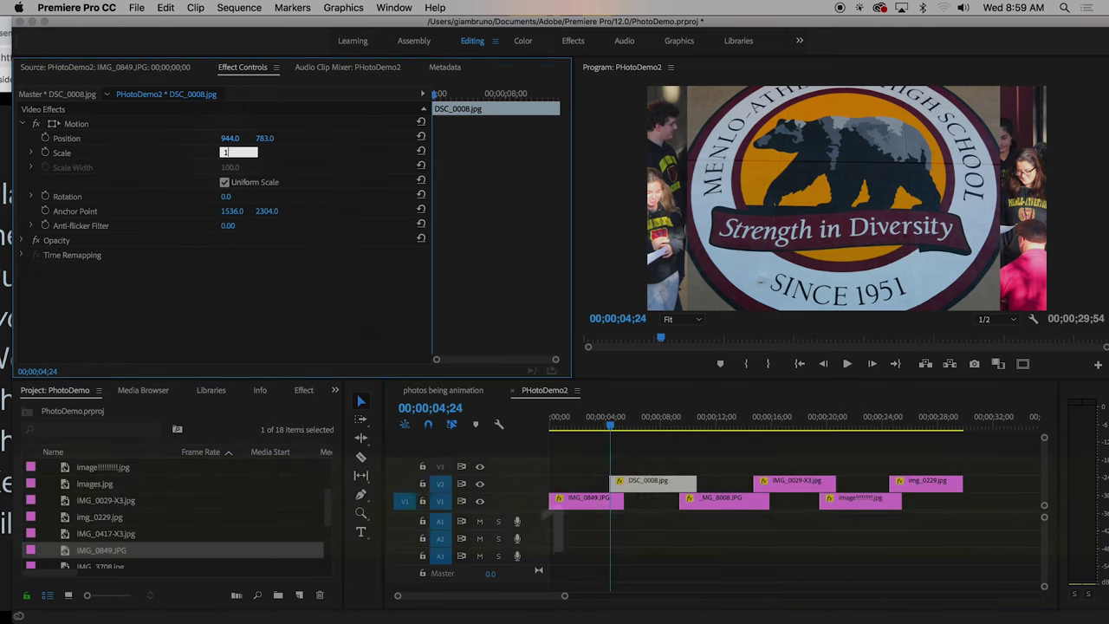
text(2)
key(Return)
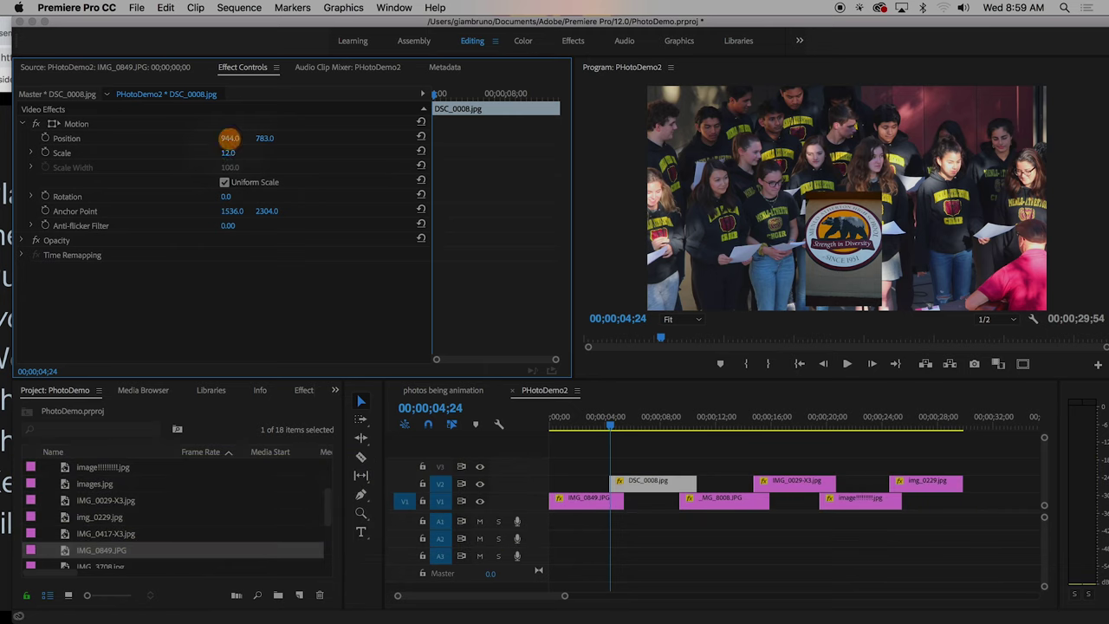
Set the position of DSC_0008.jpg to 901, 483 so the small photo sits over the choir picture.
drag(228, 138, 264, 137)
click(264, 137)
click(771, 602)
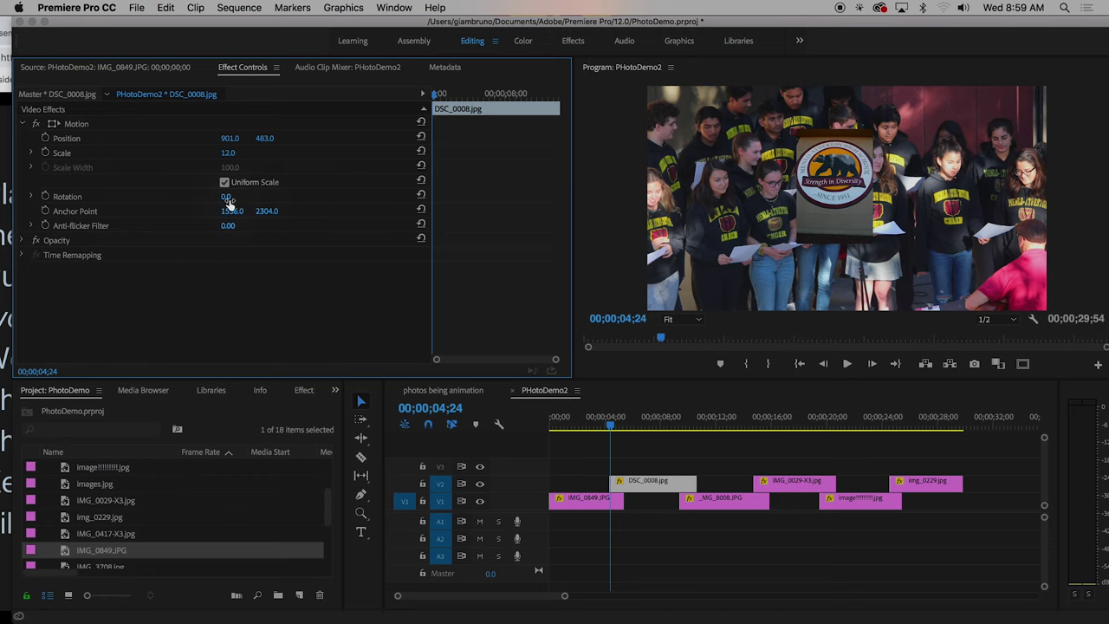
Enable keyframing for the Position, Scale and Rotation of DSC_0008.jpg at 00;00;04;24.
click(45, 139)
click(45, 152)
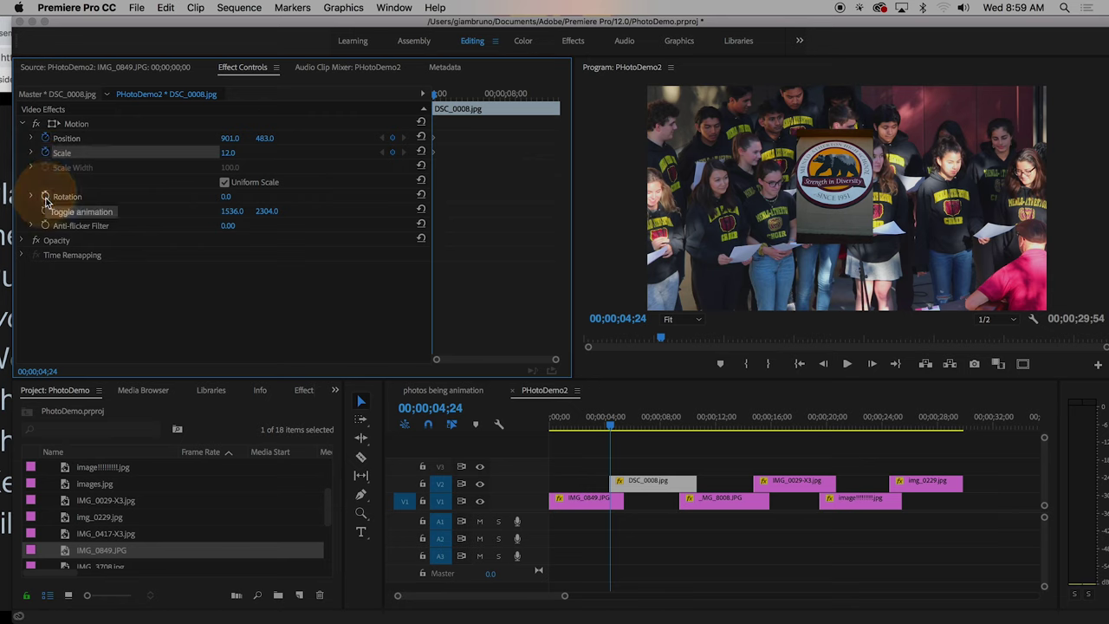
click(45, 197)
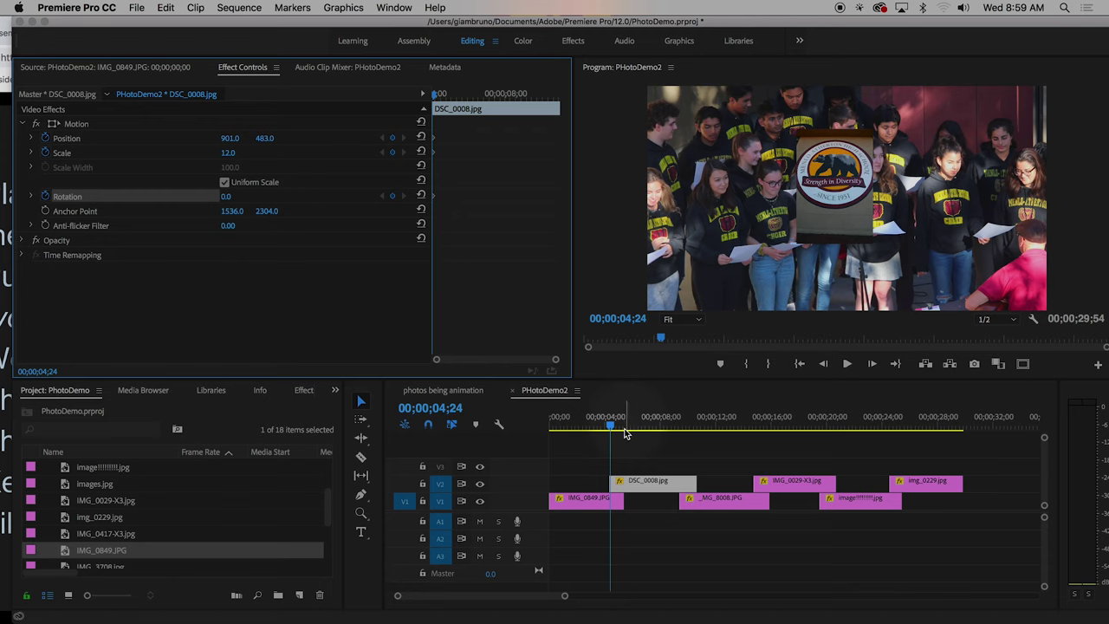
Add a Rotation keyframe of 3x1.0° to DSC_0008.jpg at 00;00;05;12.
drag(611, 427, 620, 427)
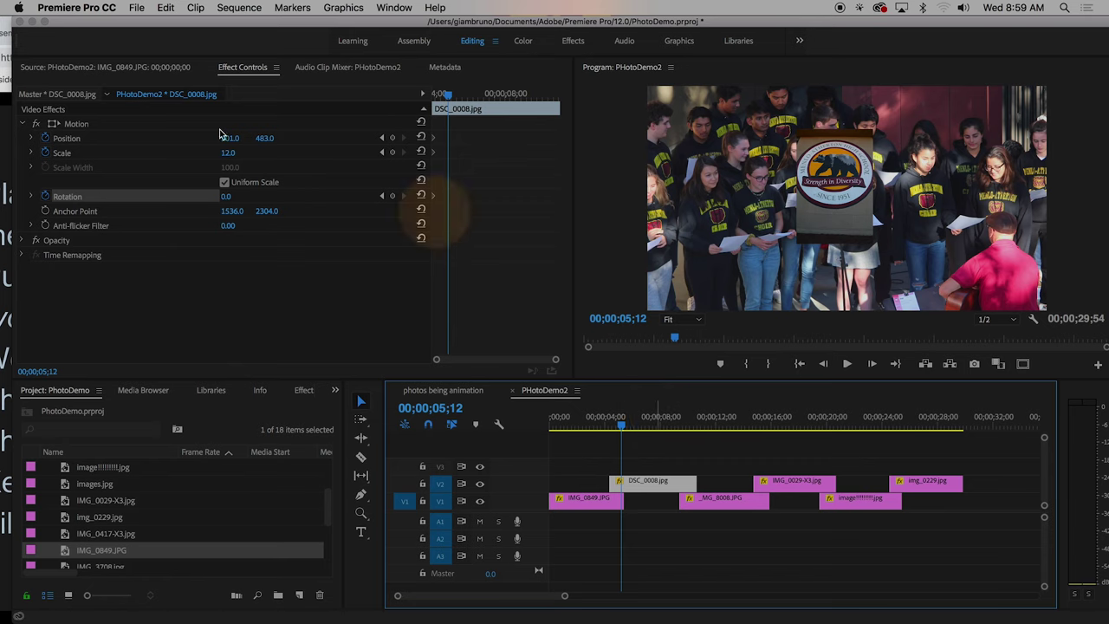
click(225, 197)
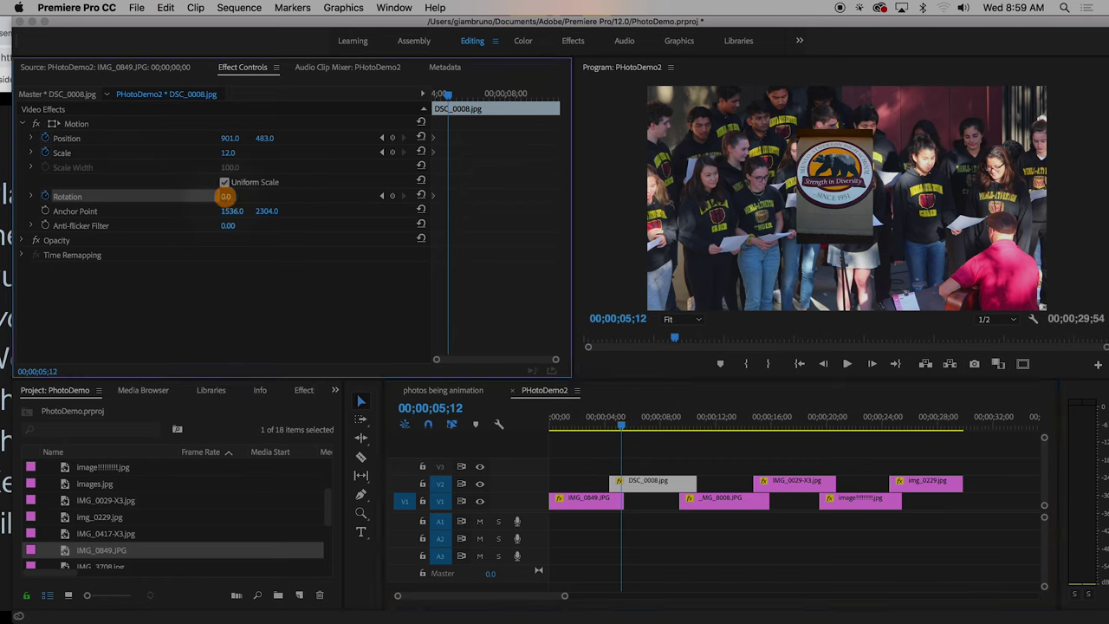
mouse_move(225, 197)
mouse_down()
mouse_move(238, 197)
mouse_move(228, 196)
mouse_up()
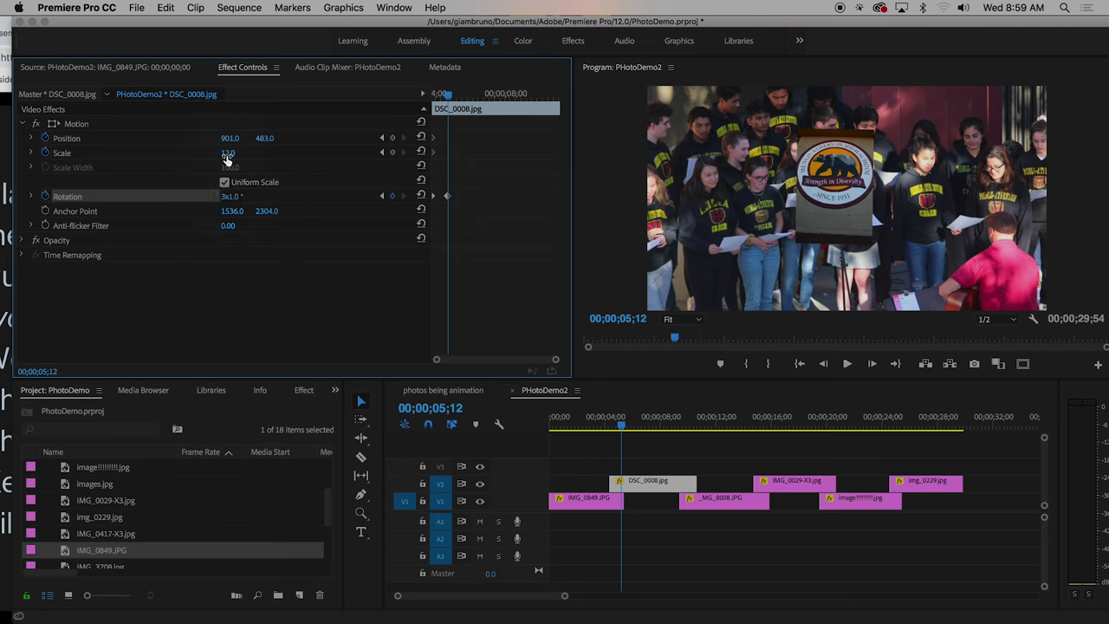
Add keyframes of Scale 76 and Position 927, 1105 to DSC_0008.jpg at 00;00;05;12, and scrub through its animated entrance.
mouse_move(227, 153)
mouse_down()
mouse_move(277, 153)
mouse_move(240, 151)
mouse_move(237, 142)
mouse_move(265, 137)
mouse_up()
click(558, 430)
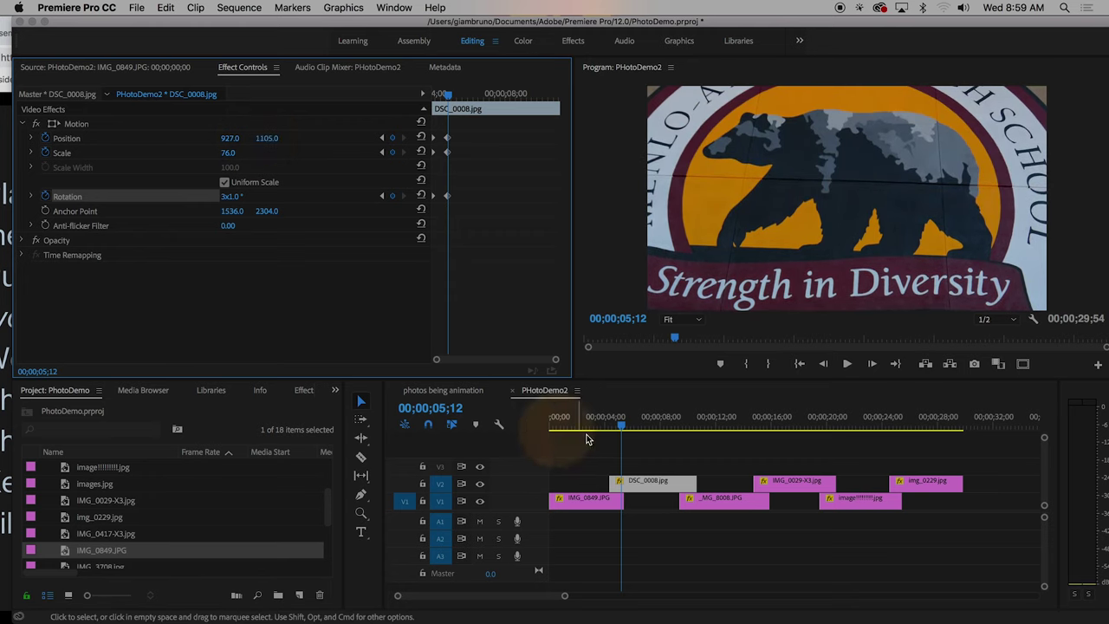
mouse_move(621, 432)
mouse_down()
mouse_move(609, 430)
mouse_move(654, 439)
mouse_move(605, 434)
mouse_up()
click(442, 91)
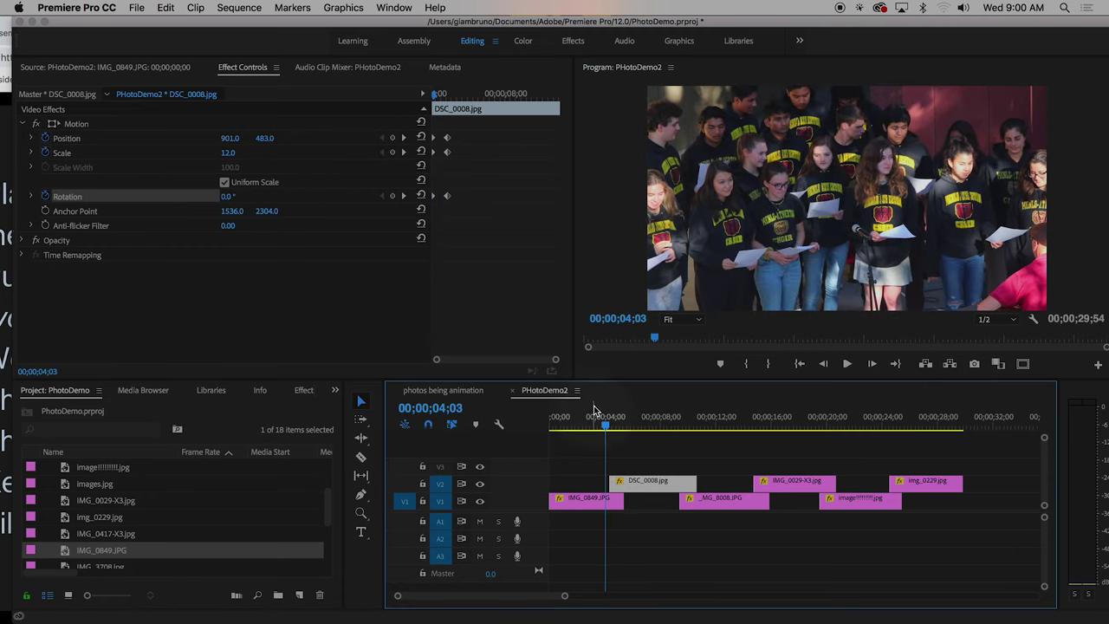
drag(609, 422, 619, 423)
click(507, 161)
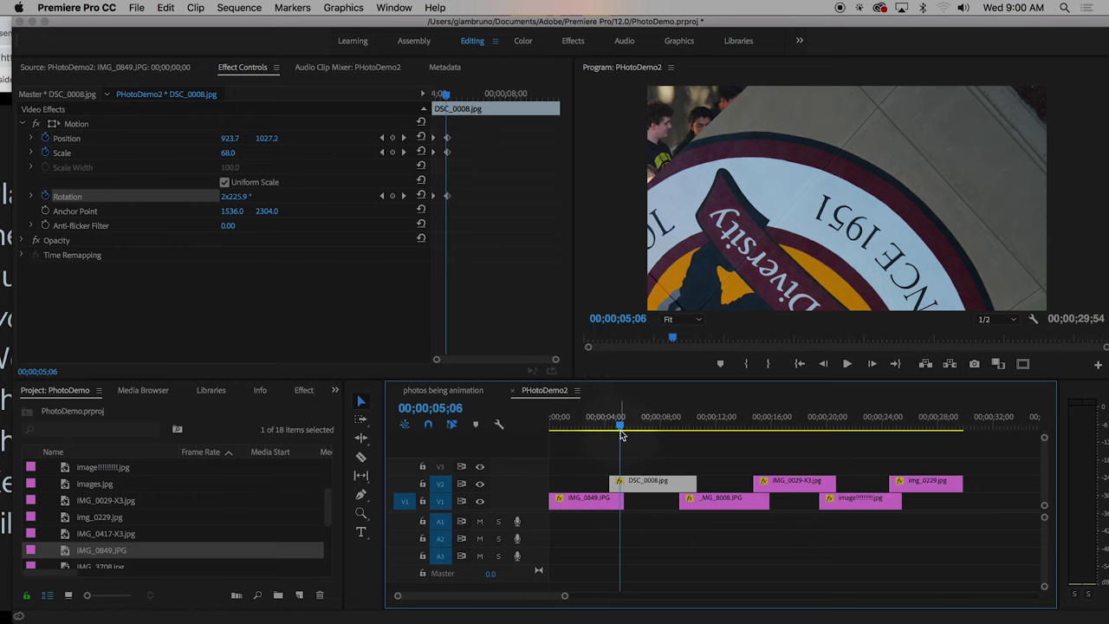
At 00;00;09;26, add keyframes of Scale 66 and Position 927, 1000 to DSC_0008.jpg.
drag(621, 430, 679, 431)
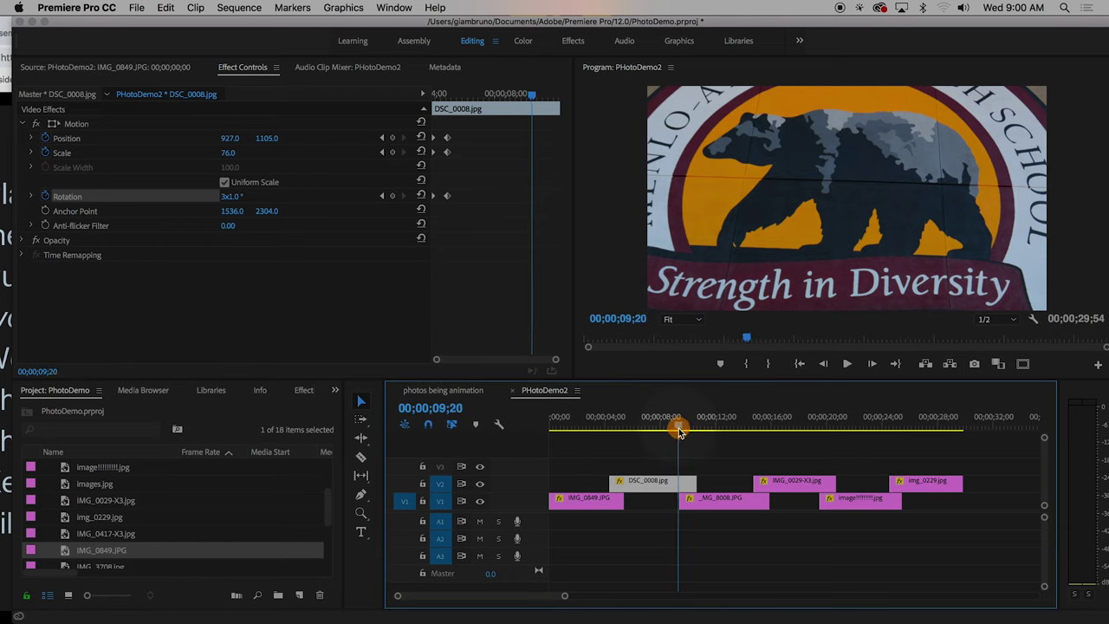
drag(679, 430, 681, 430)
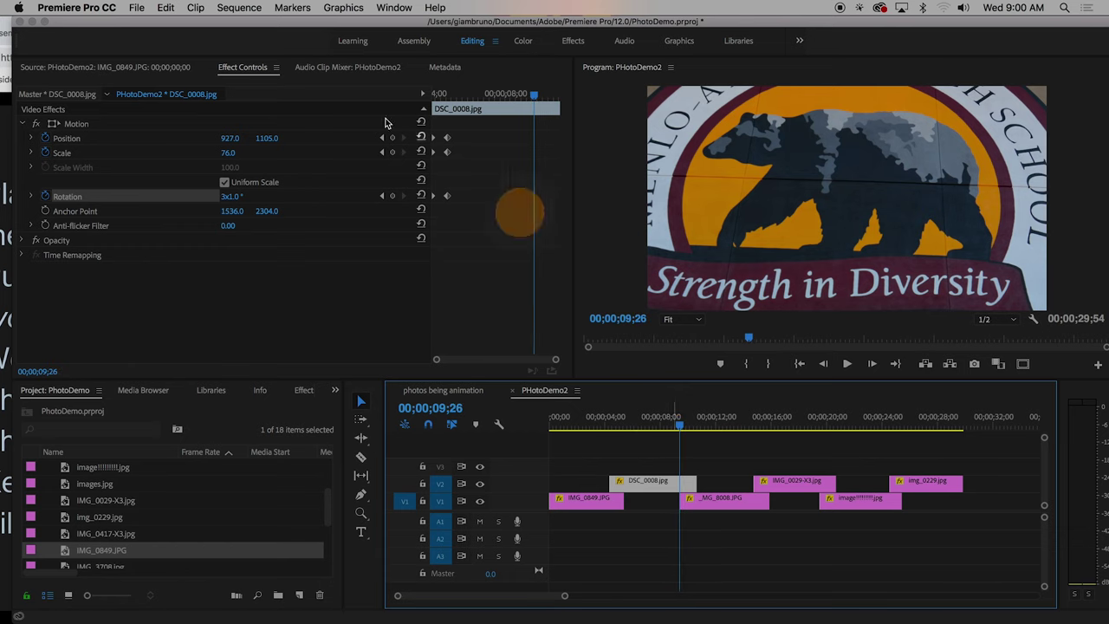
click(227, 154)
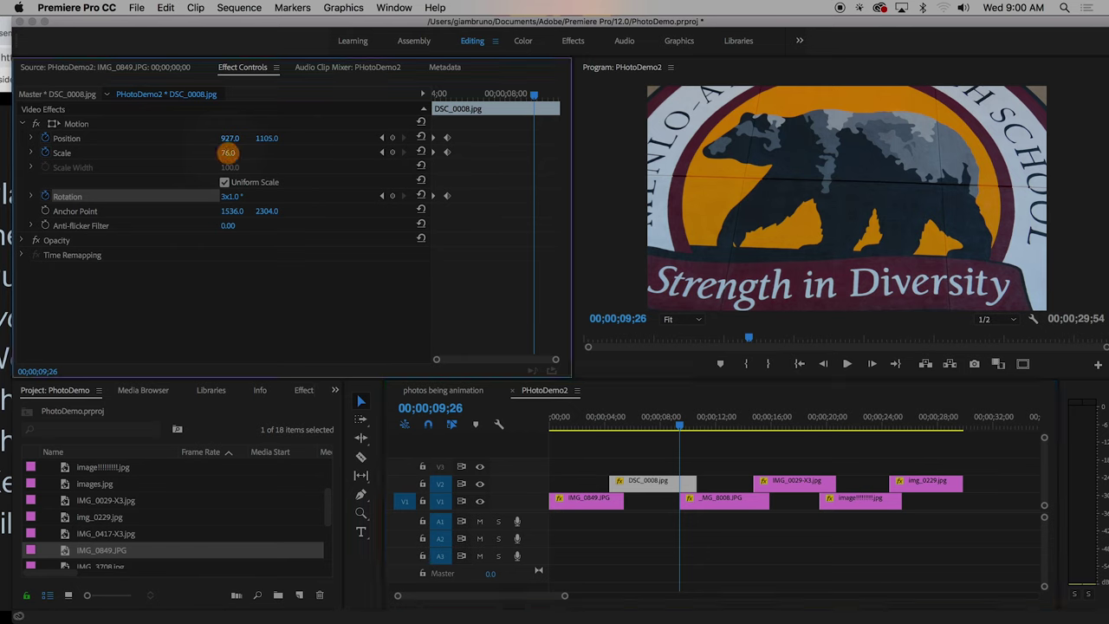
mouse_move(227, 152)
mouse_down()
mouse_move(261, 138)
mouse_move(228, 152)
mouse_up()
click(266, 138)
click(227, 152)
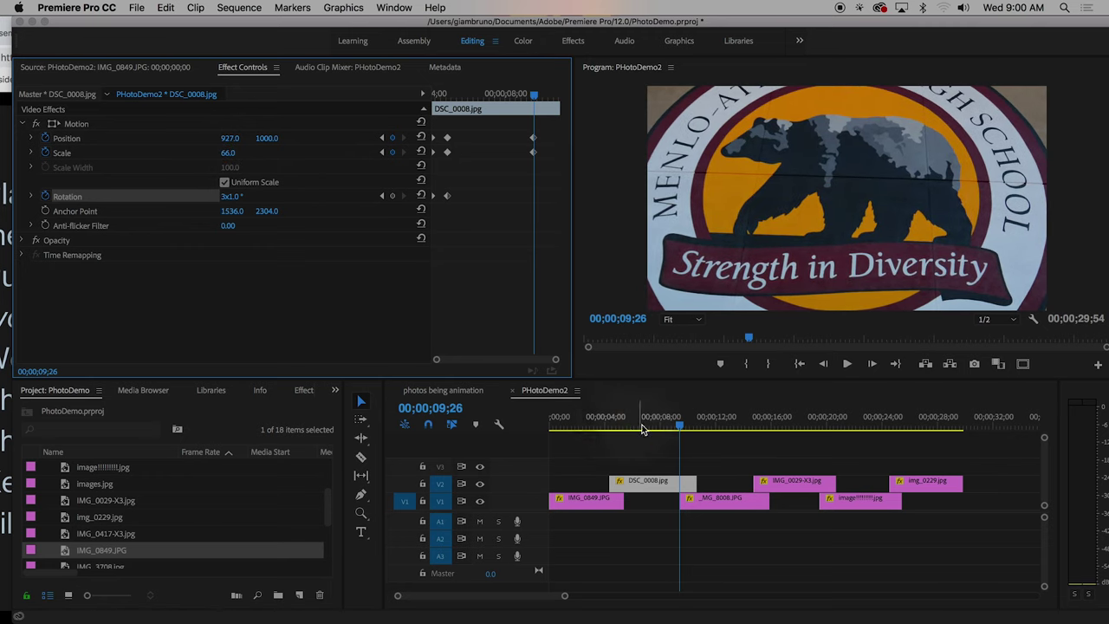
Try an exit for DSC_0008.jpg at 00;00;10;41 with Scale 12, Rotation -1x-104.0° and Position 927, 511, and undo these keyframes.
mouse_move(678, 427)
mouse_down()
mouse_move(598, 427)
mouse_move(694, 433)
mouse_up()
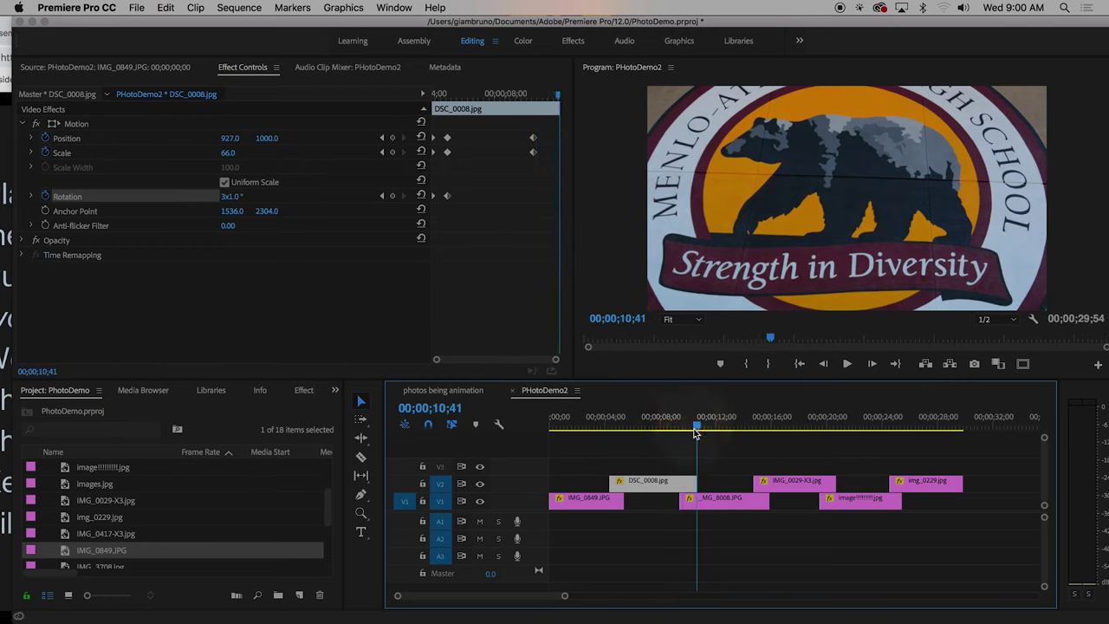
click(227, 153)
text(12)
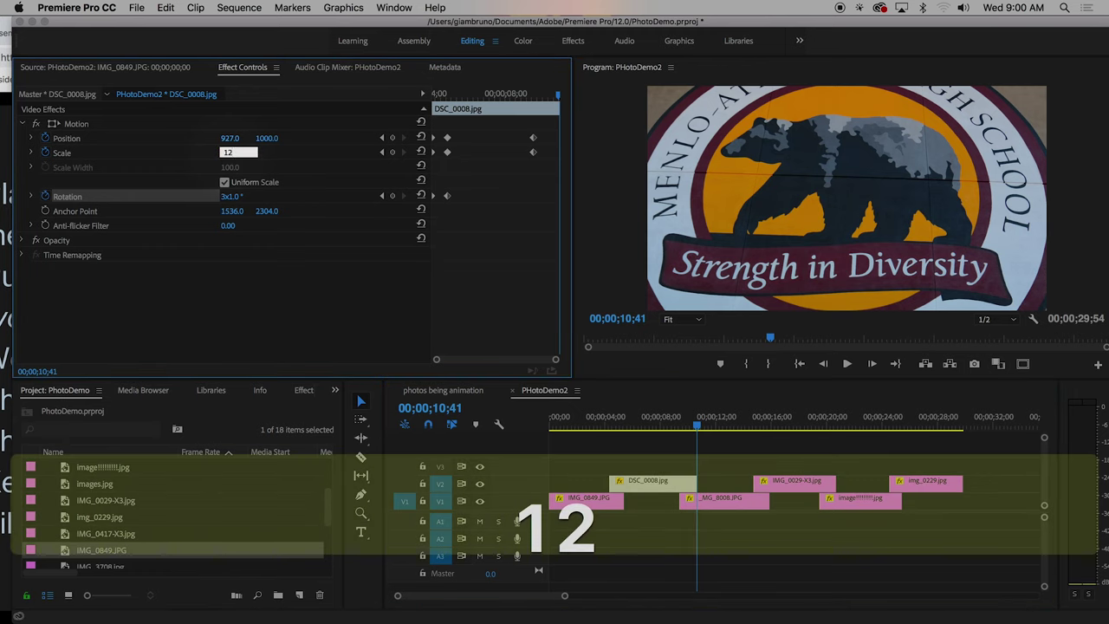
key(Return)
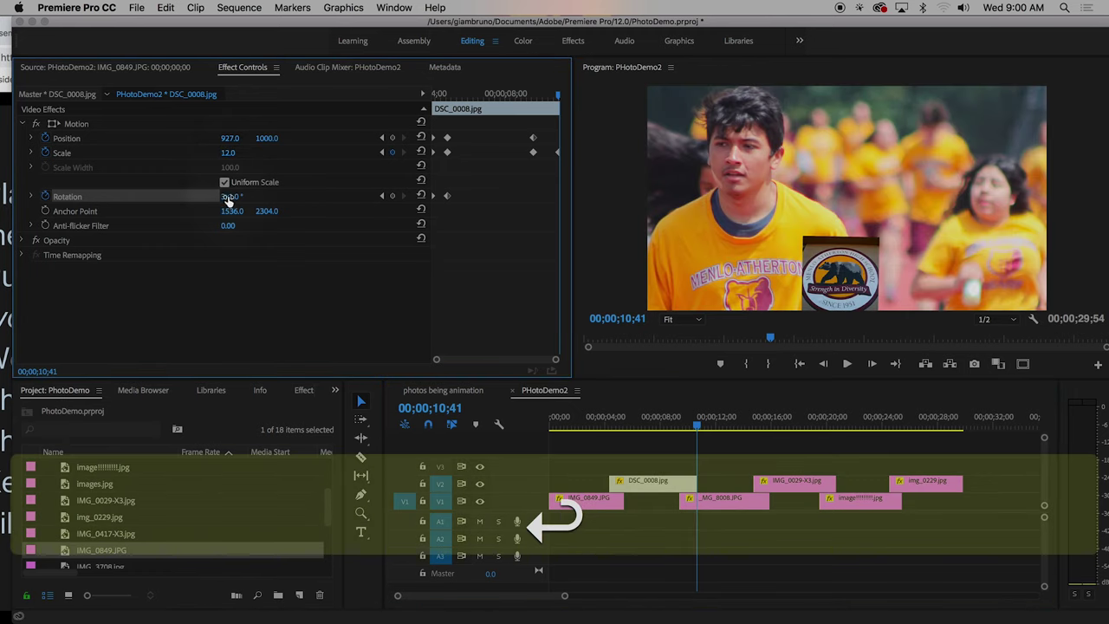
drag(227, 195, 227, 196)
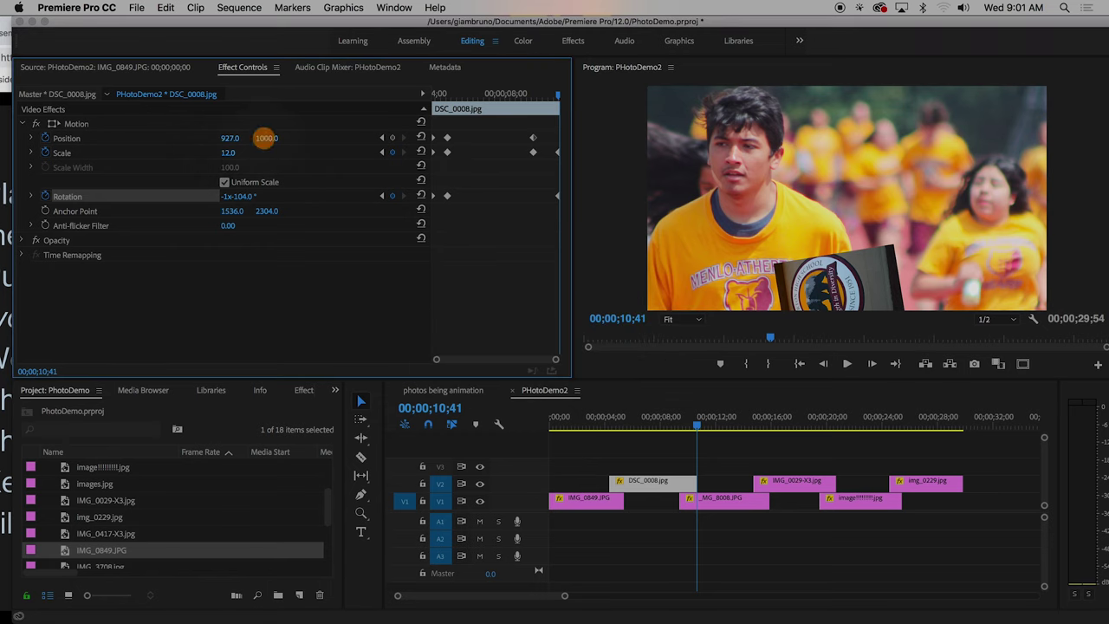
drag(265, 138, 229, 228)
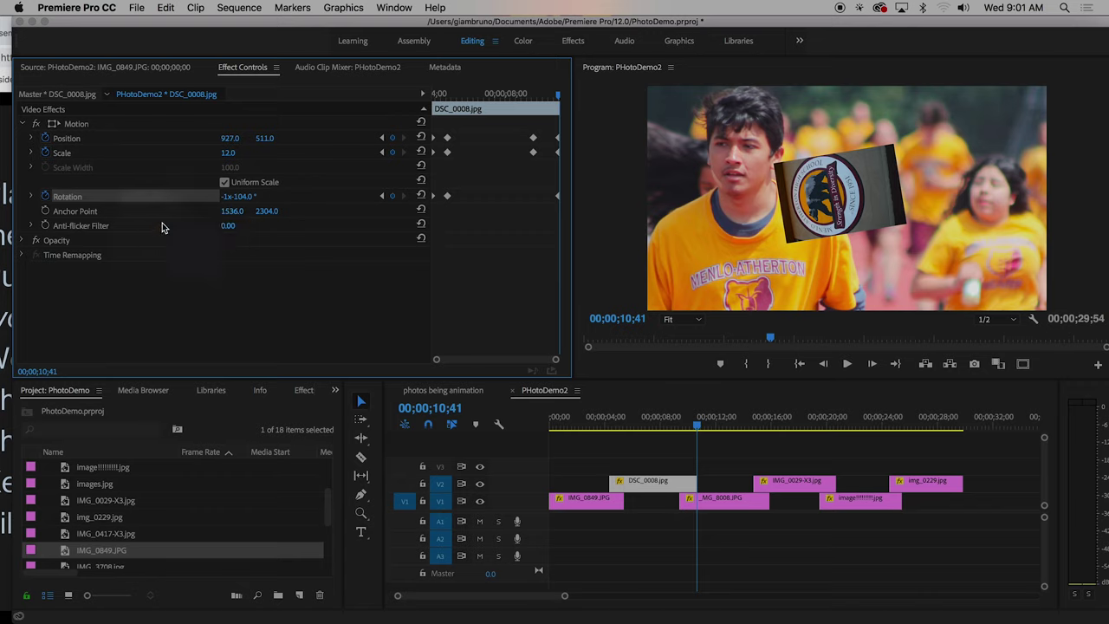
drag(699, 431, 613, 434)
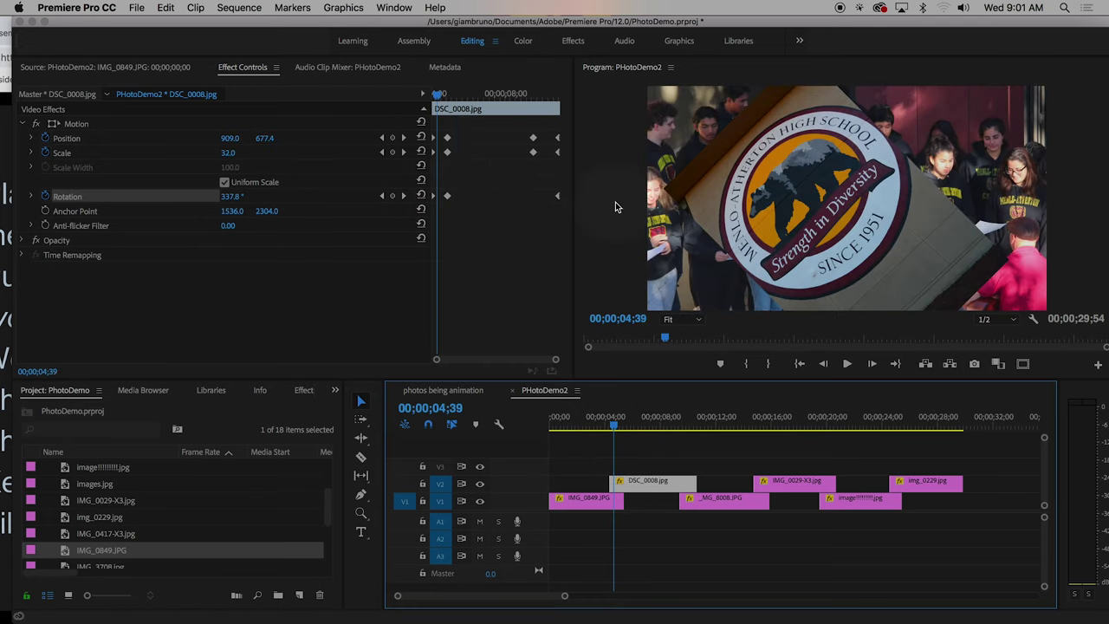
key(super+z)
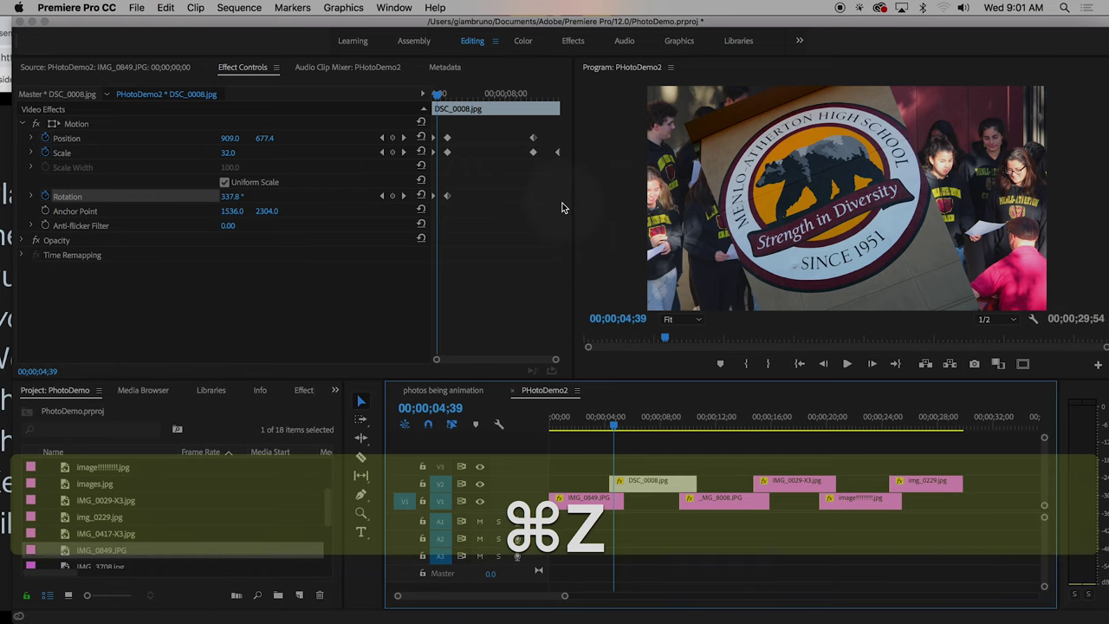
Add a Rotation keyframe holding 3x1.0° to DSC_0008.jpg at 00;00;09;26 and another of -1x-38.0° at 00;00;10;39.
drag(616, 428, 681, 428)
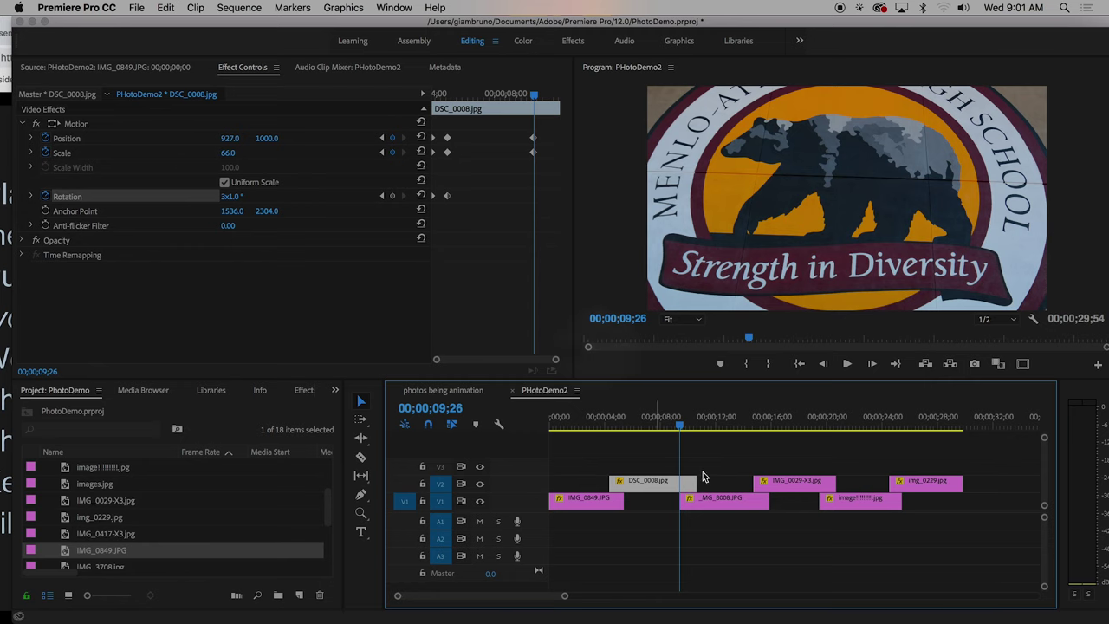
click(392, 196)
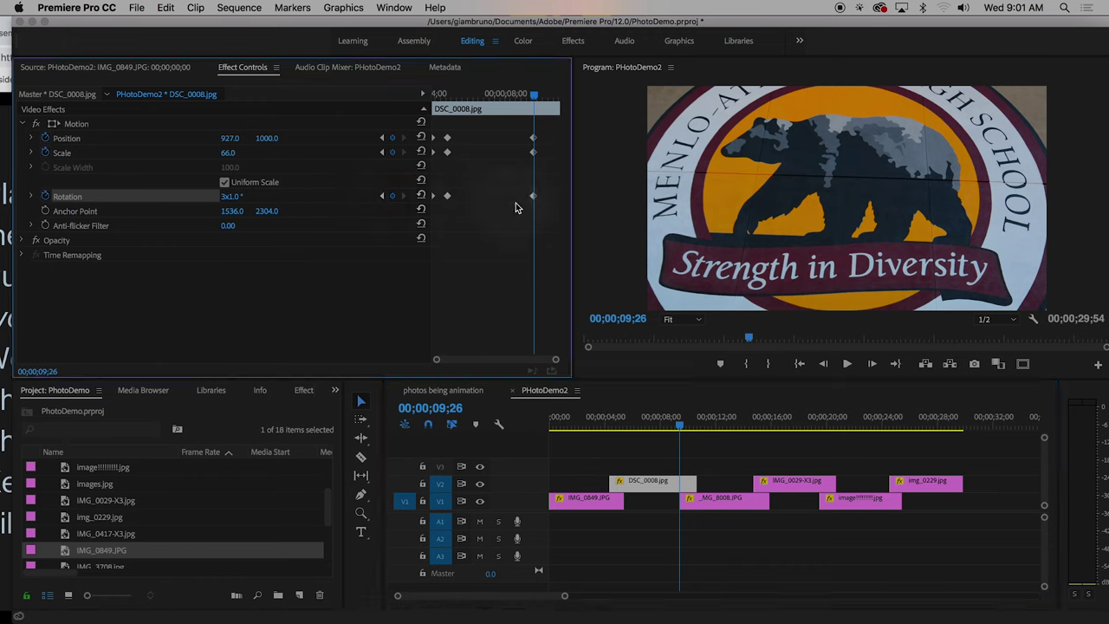
mouse_move(683, 424)
mouse_down()
mouse_move(718, 425)
mouse_move(626, 424)
mouse_move(696, 439)
mouse_up()
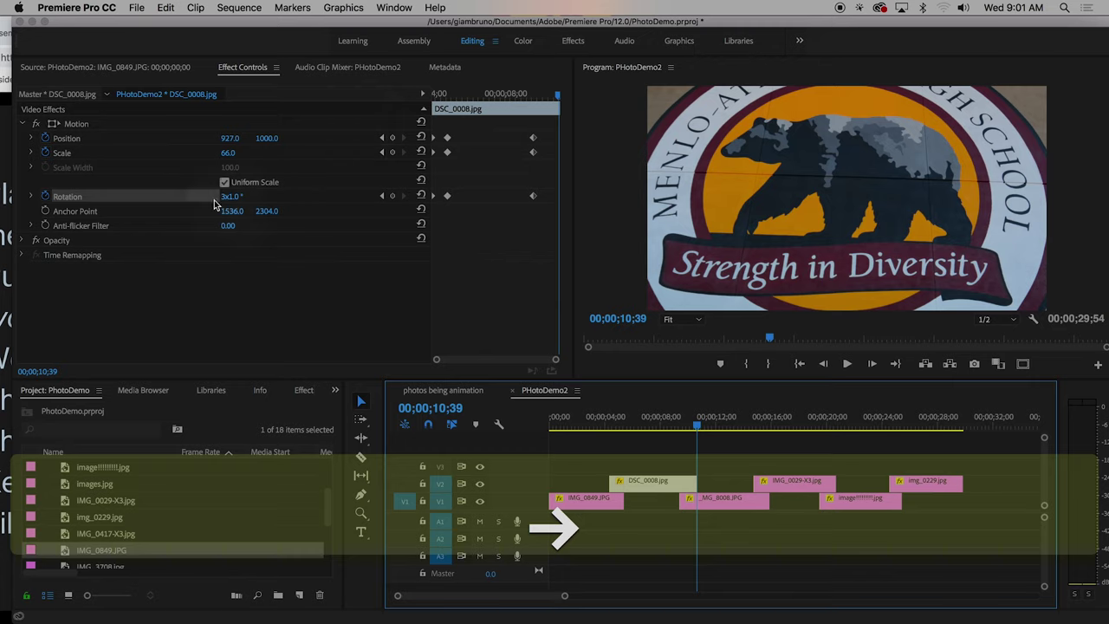
drag(223, 197, 161, 197)
drag(232, 197, 232, 197)
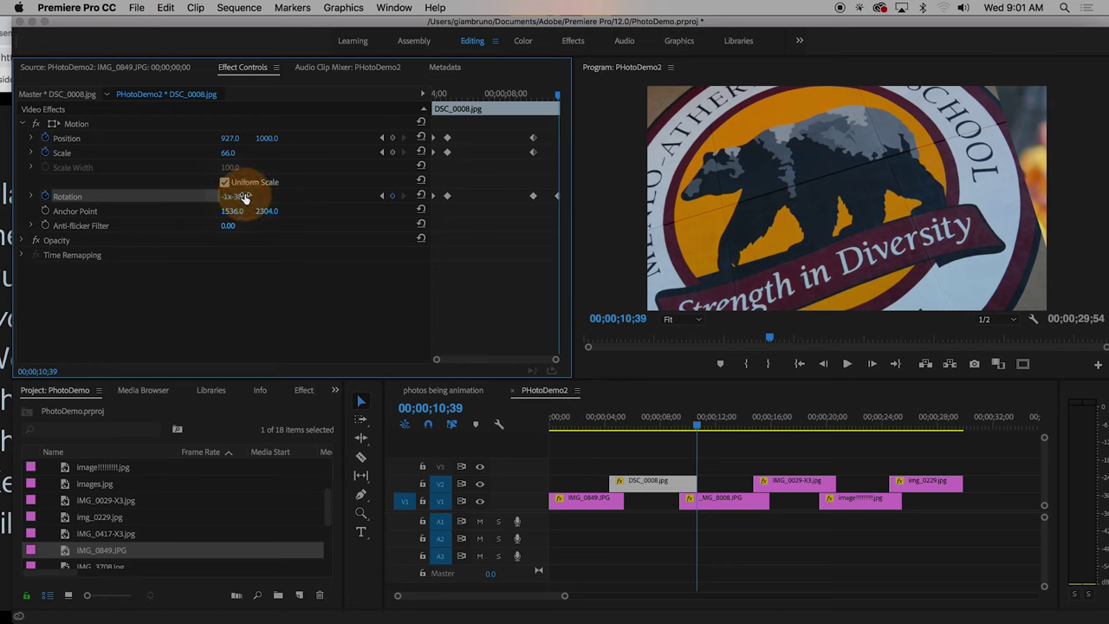
At 00;00;10;39, add keyframes of Scale 12 and Position 927, 510 to DSC_0008.jpg, and play back its animation.
click(227, 153)
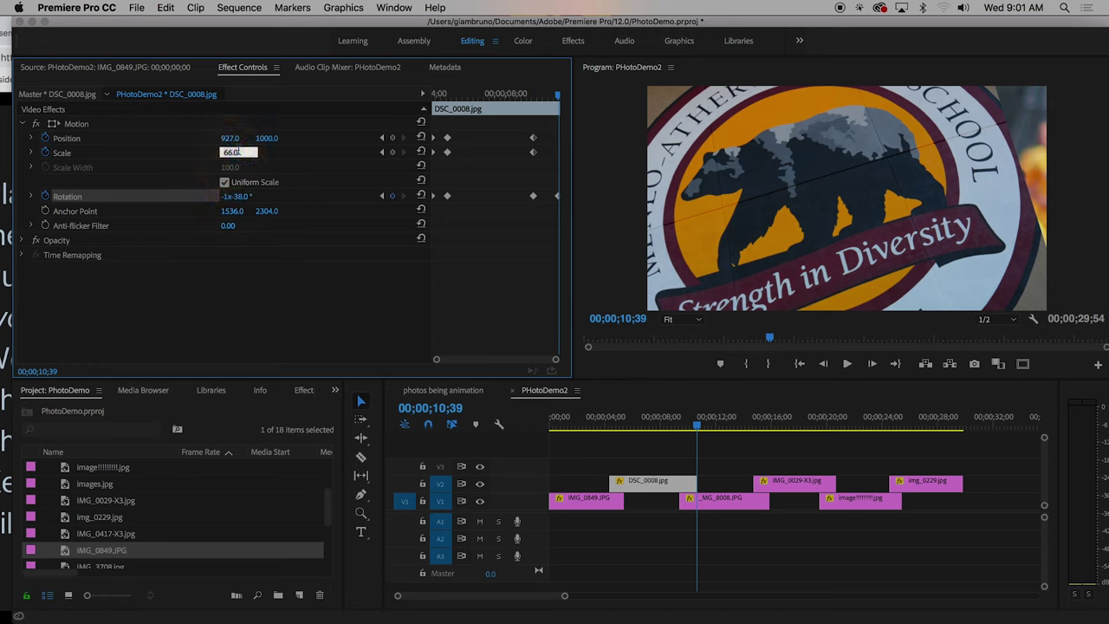
text(12)
key(Return)
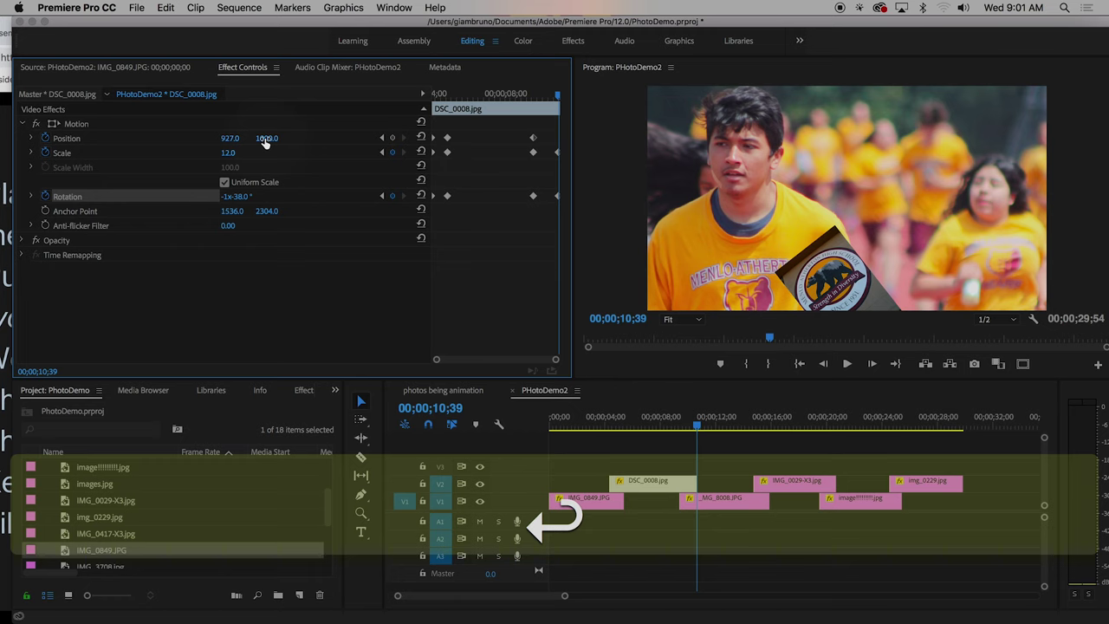
drag(265, 138, 459, 139)
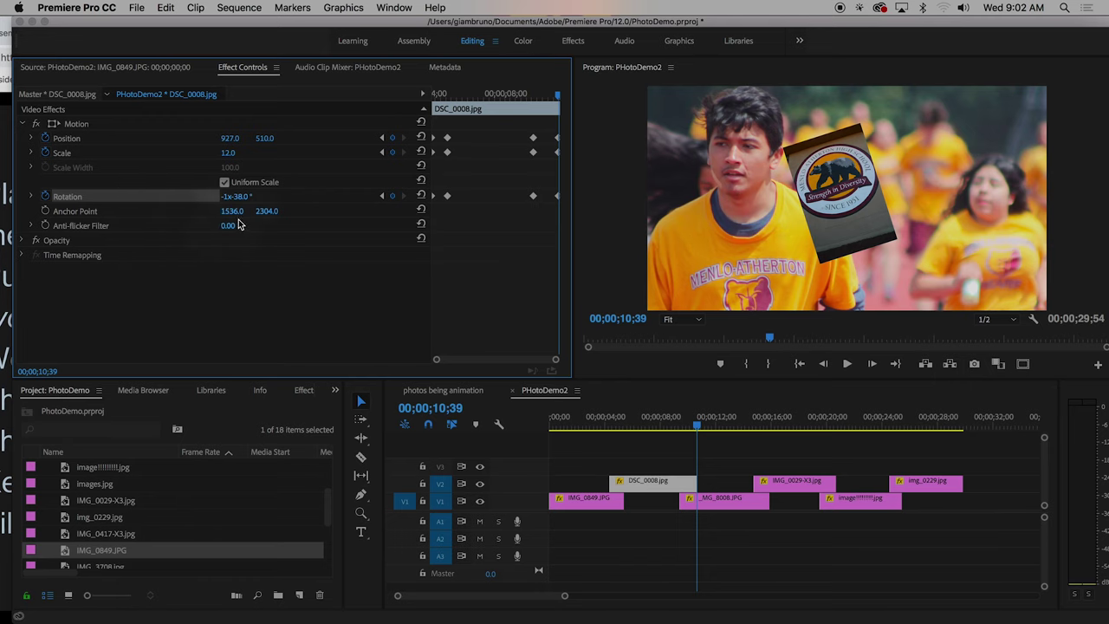
drag(695, 429, 601, 426)
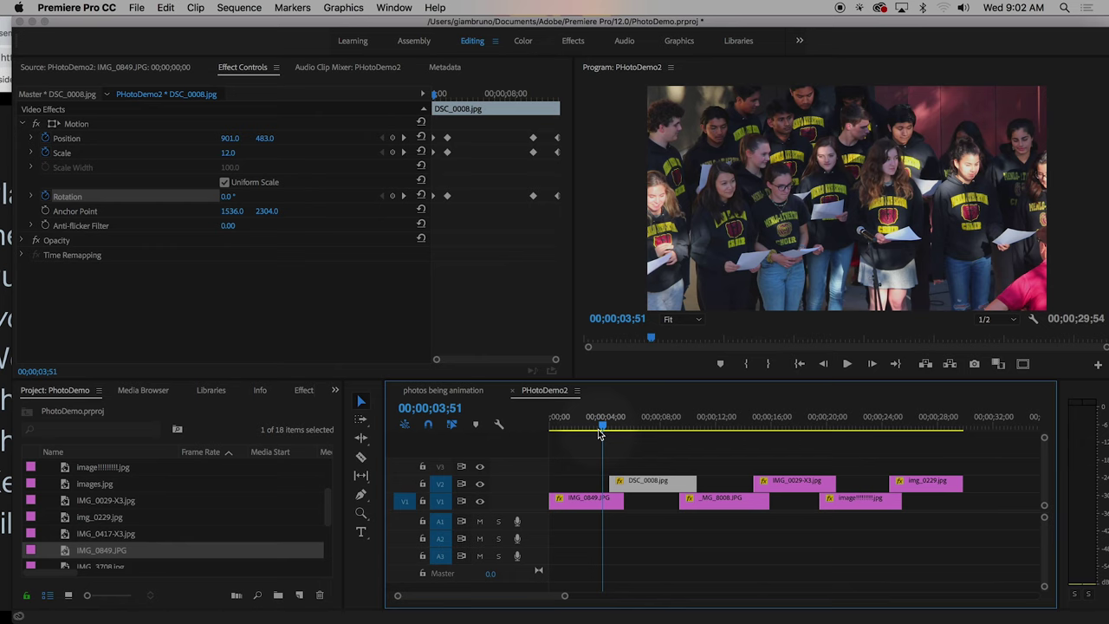
key(space)
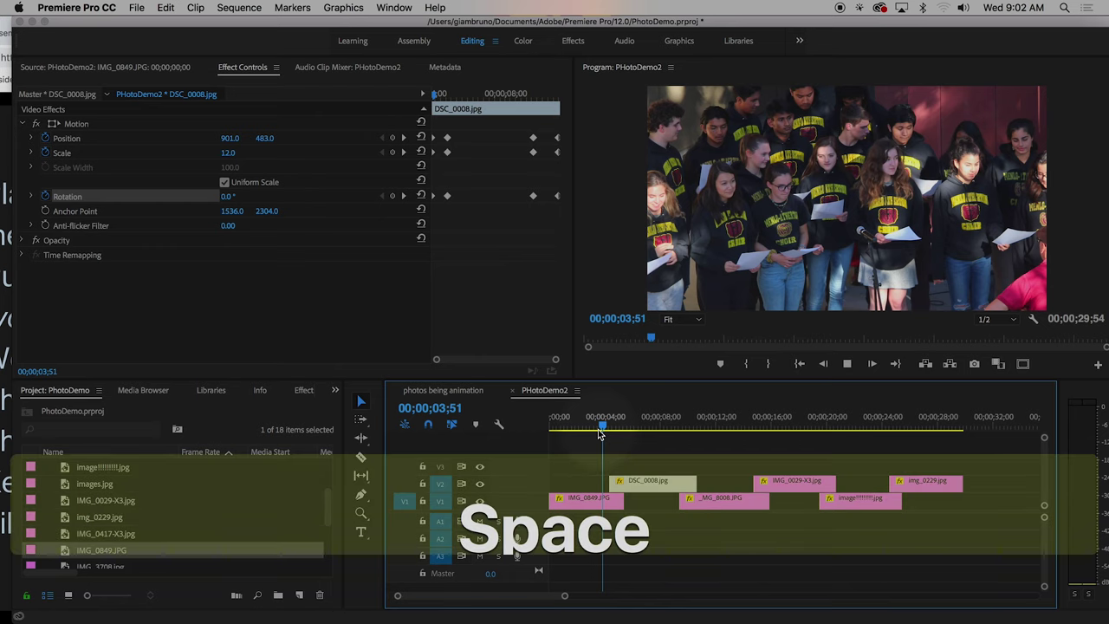
Set the Scale of IMG_0029-X3.jpg to 155 so the photo fills the frame.
drag(599, 433, 764, 445)
click(773, 482)
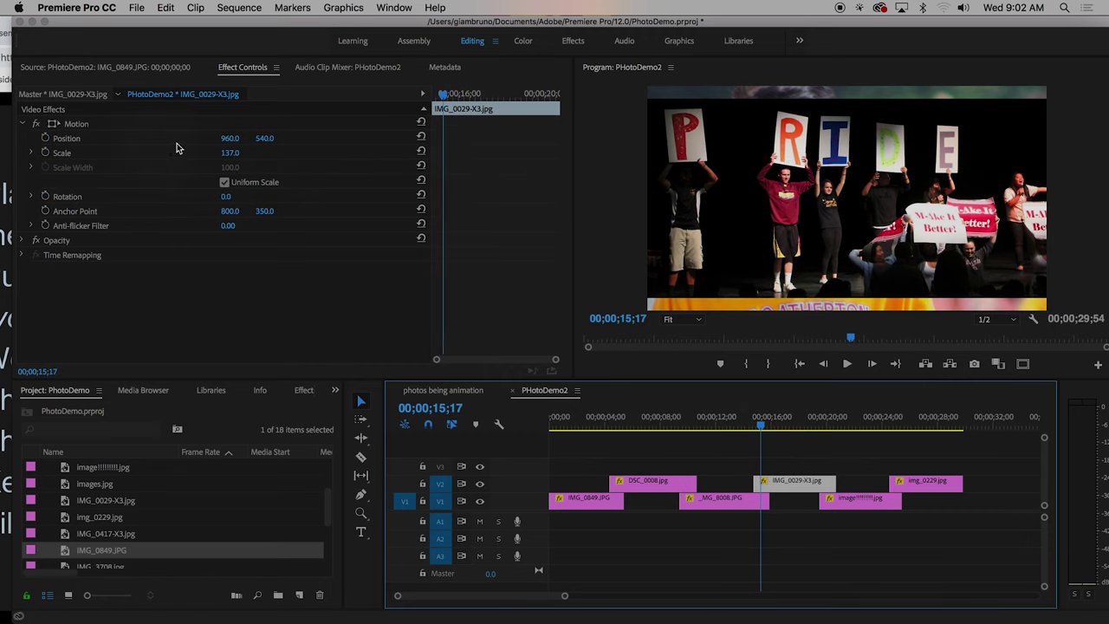
click(227, 153)
drag(227, 153, 244, 153)
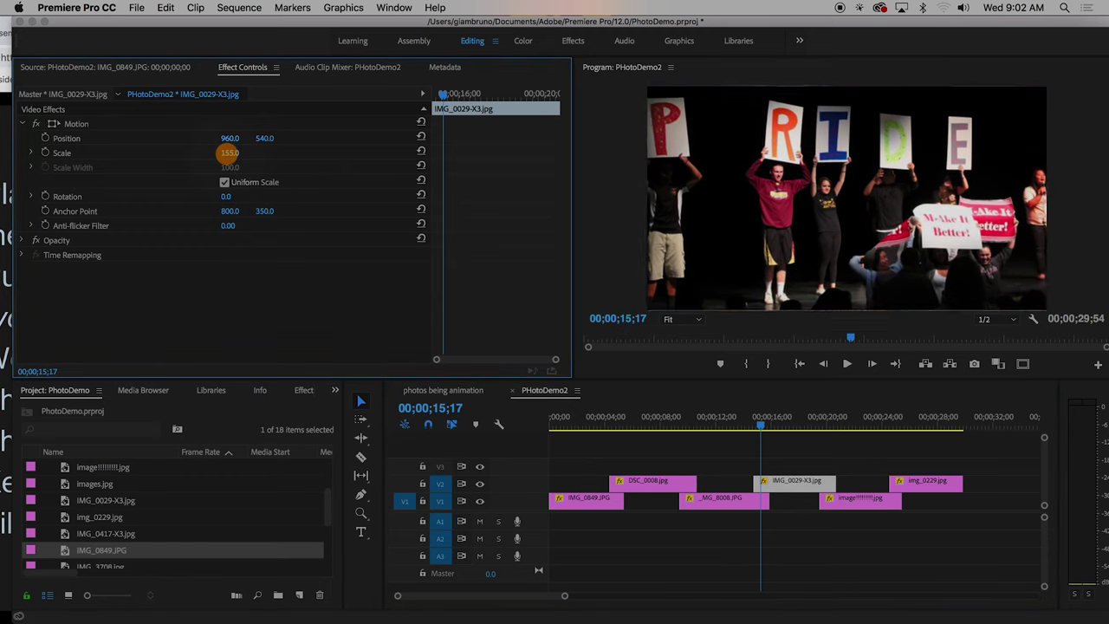
At 00;00;14;46, set the Position of IMG_0029-X3.jpg to 3158, 540 and enable Position keyframing.
click(433, 431)
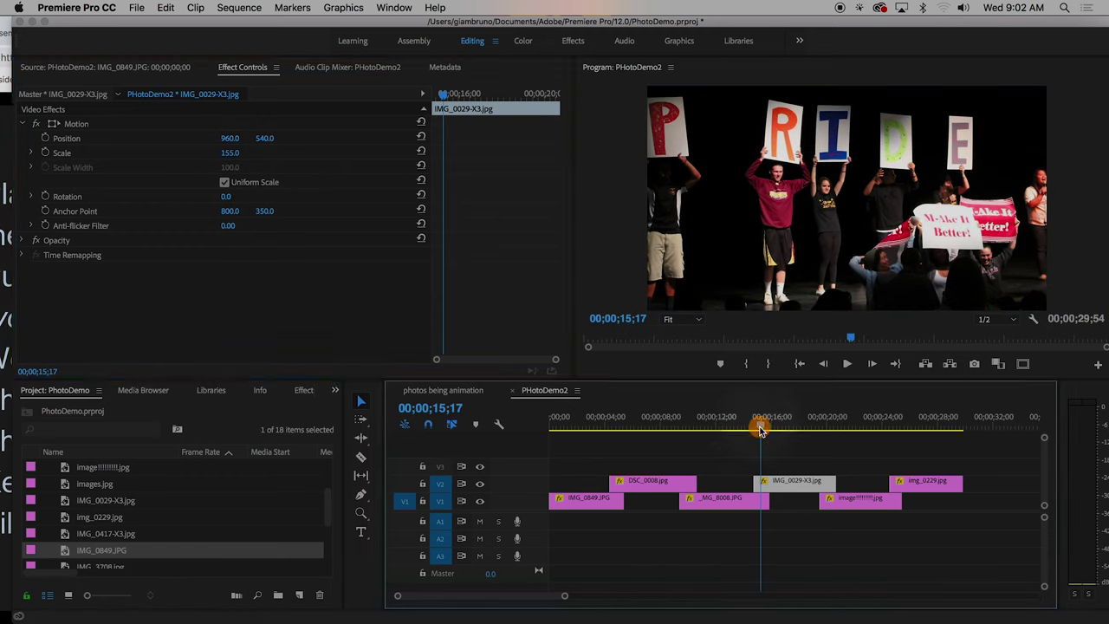
click(752, 425)
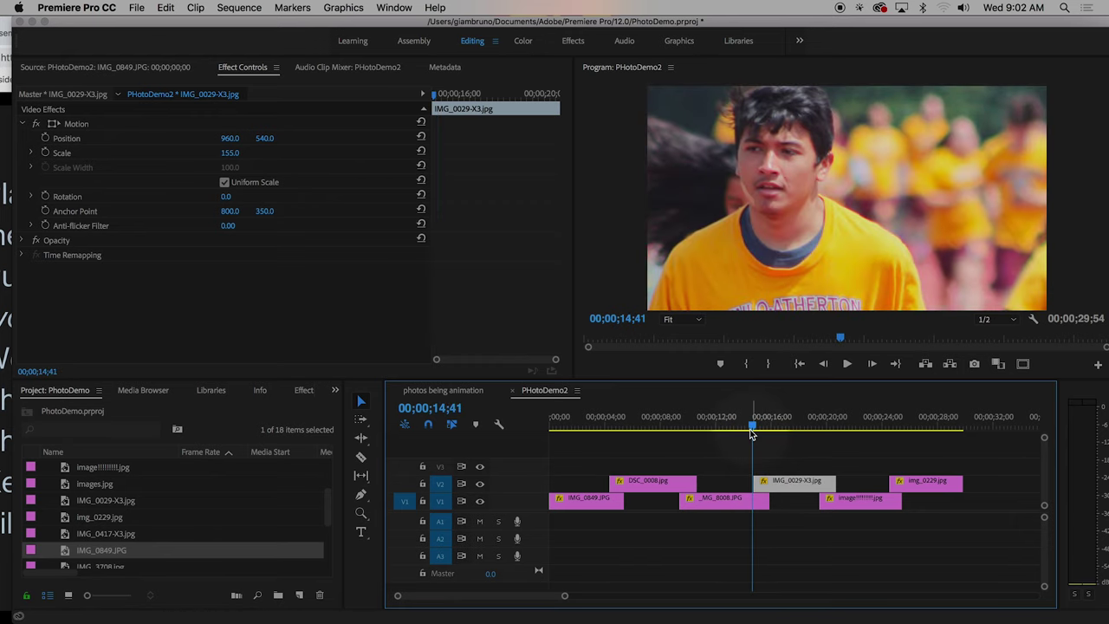
drag(752, 424, 752, 434)
click(754, 425)
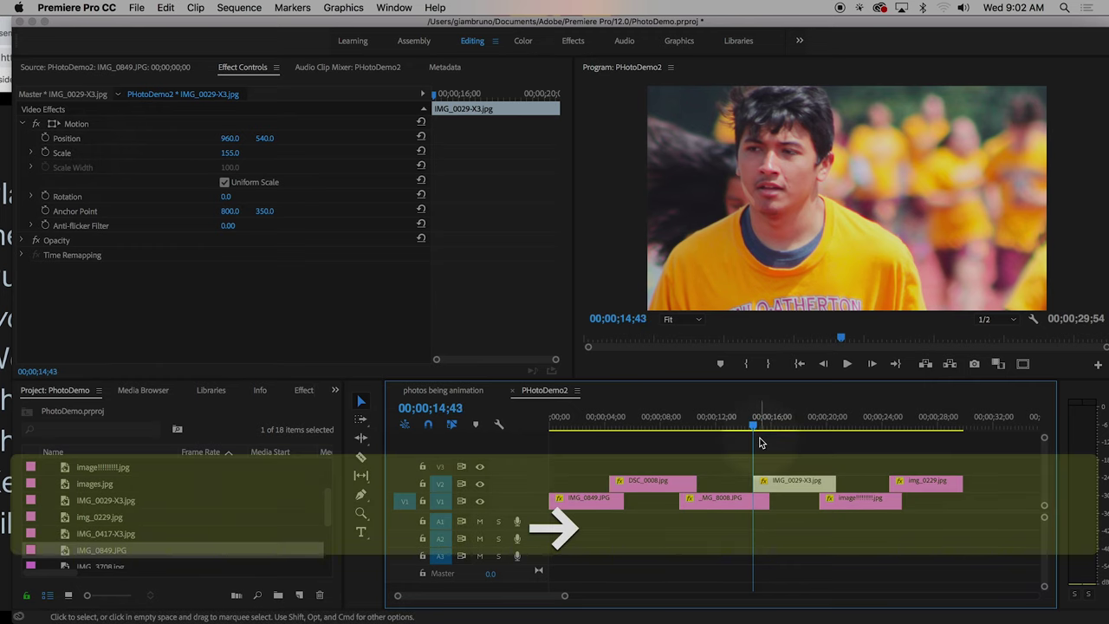
key(Right)
key(Right)
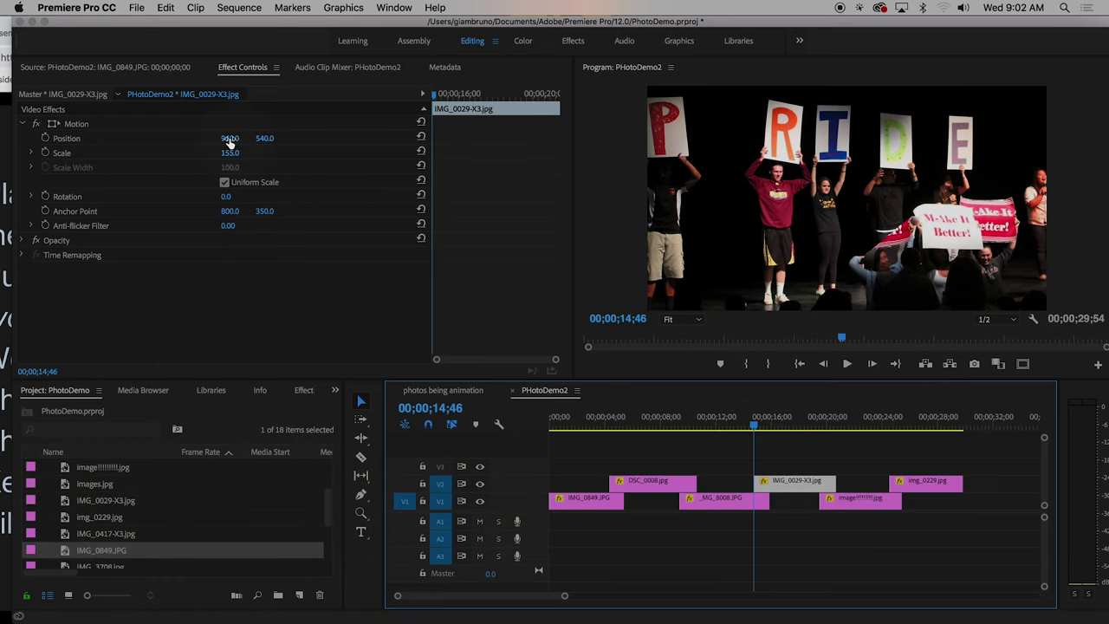
drag(229, 138, 402, 139)
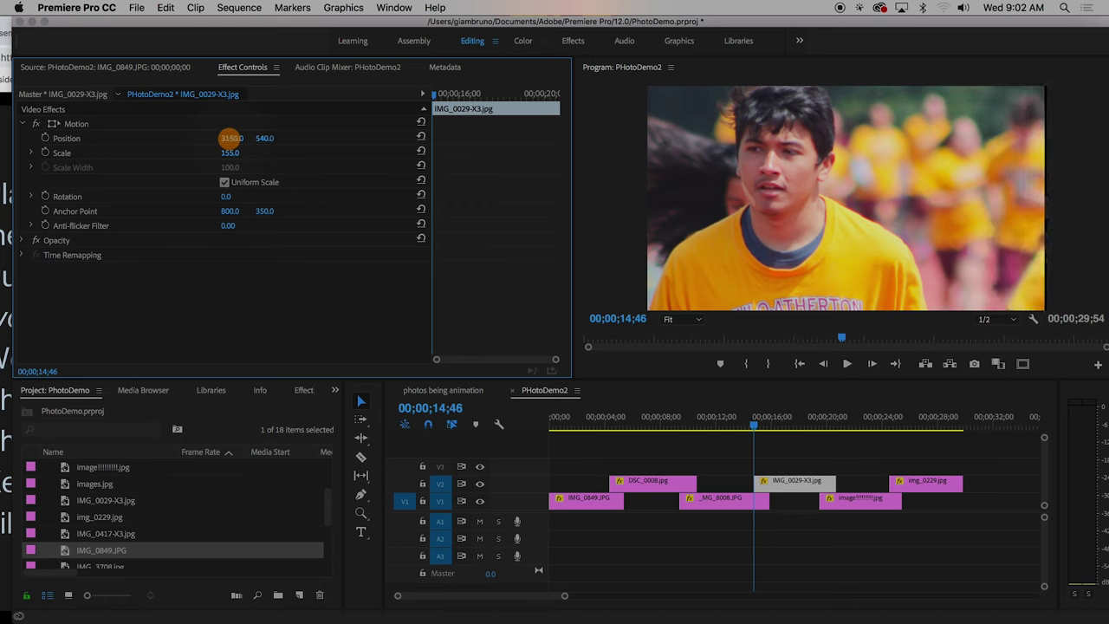
click(46, 139)
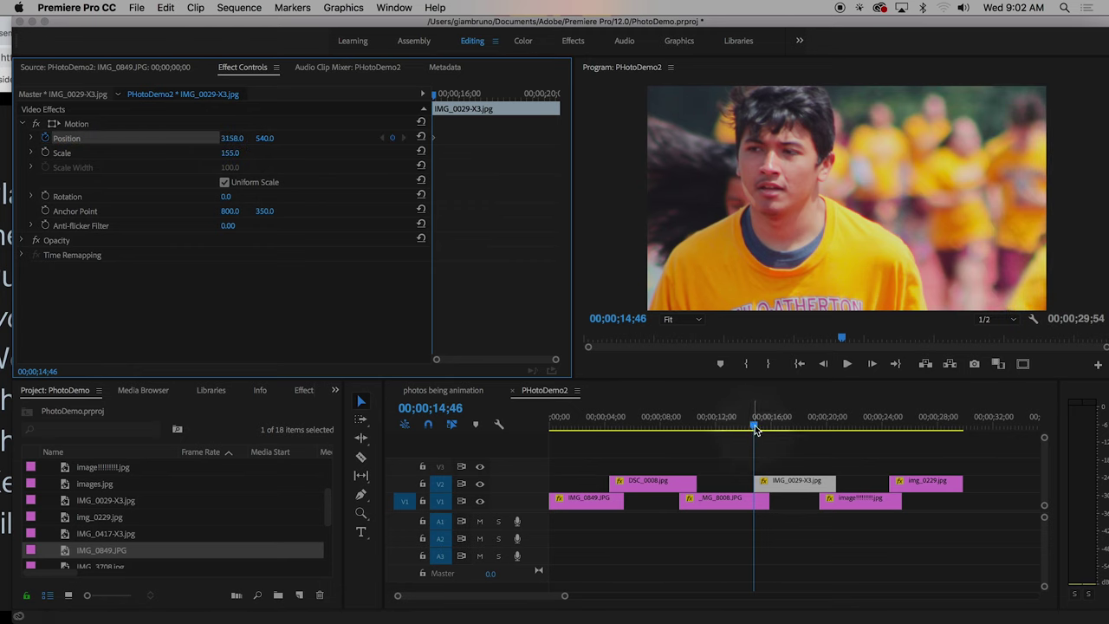
Add a Position keyframe of about -1235, 540 to IMG_0029-X3.jpg at 00;00;20;40, moving it out of the frame.
drag(755, 430, 837, 430)
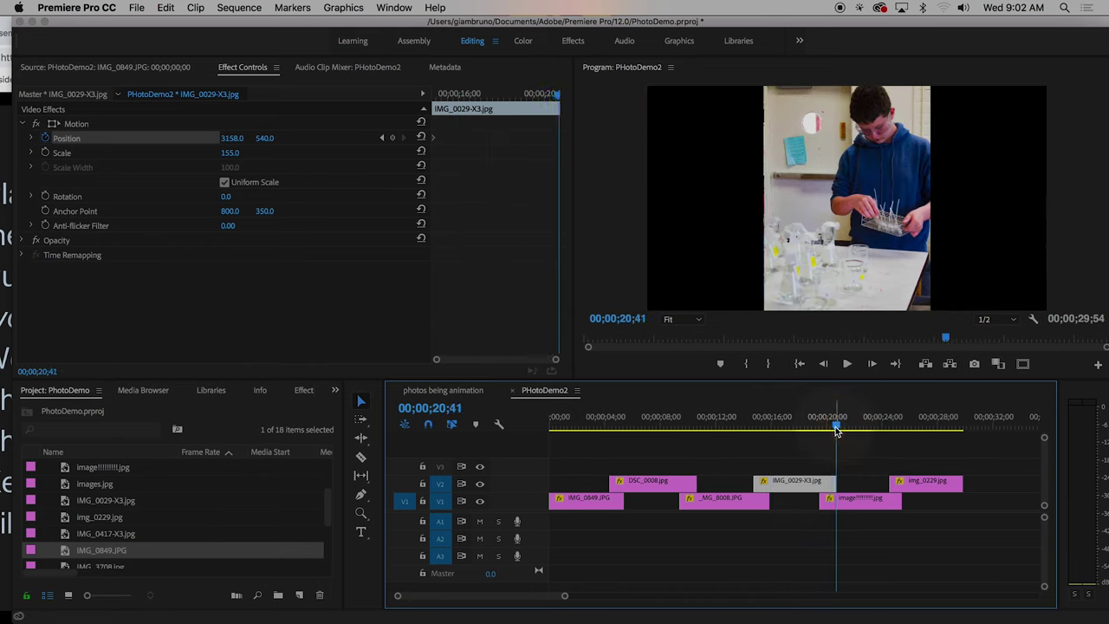
key(Left)
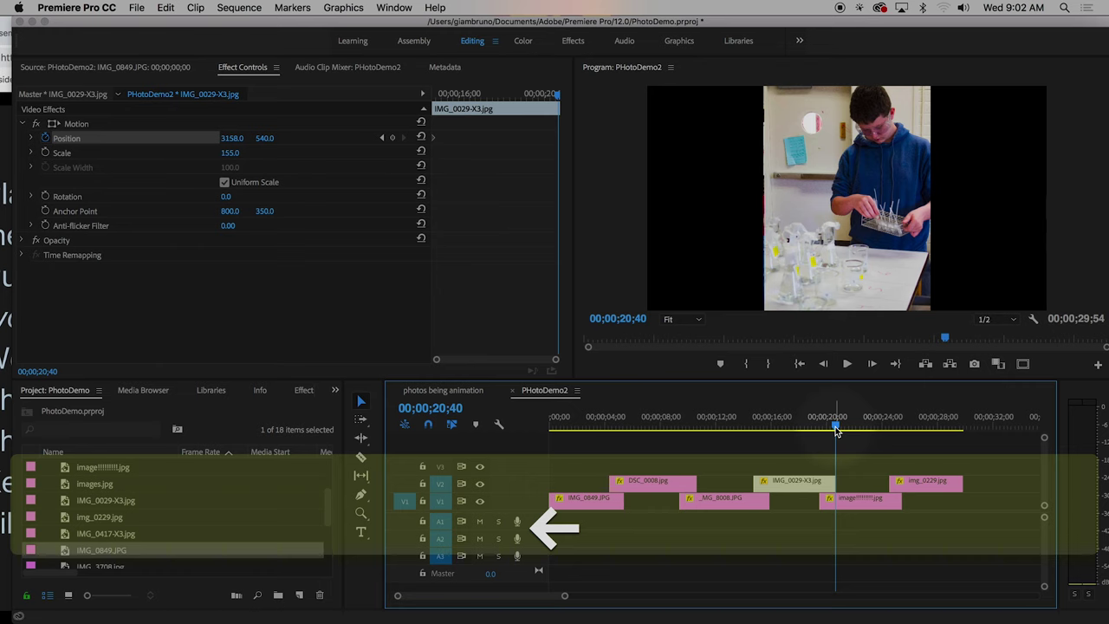
drag(230, 139, 231, 139)
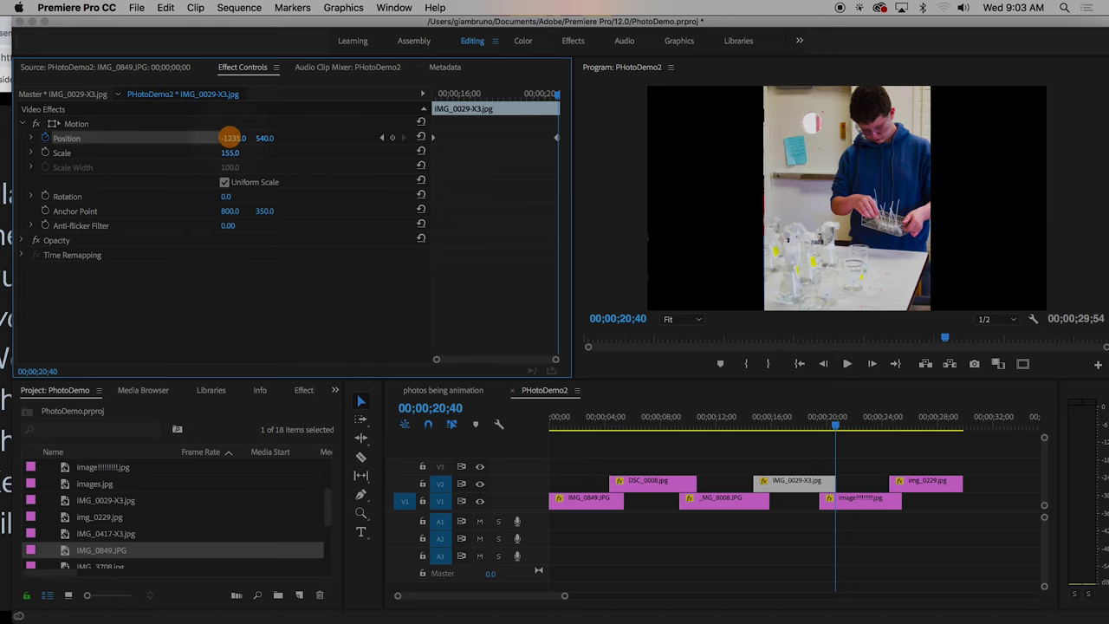
drag(230, 138, 231, 139)
Preview the opening of PHotoDemo2 from 00;00;00;00 and render the sequence with Render In to Out.
drag(829, 422, 408, 415)
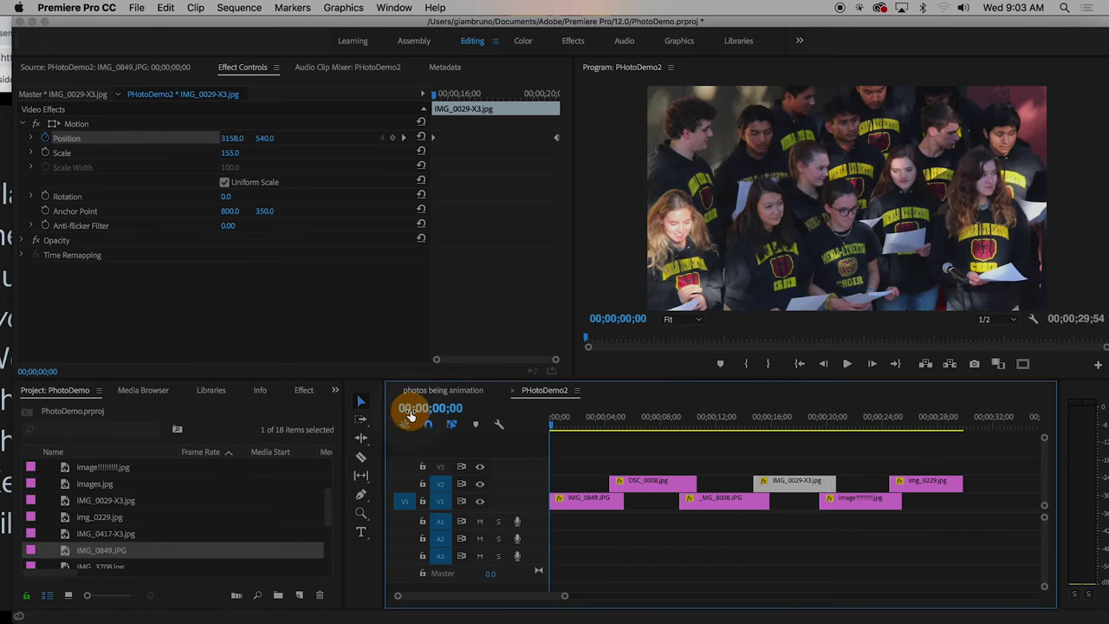
key(space)
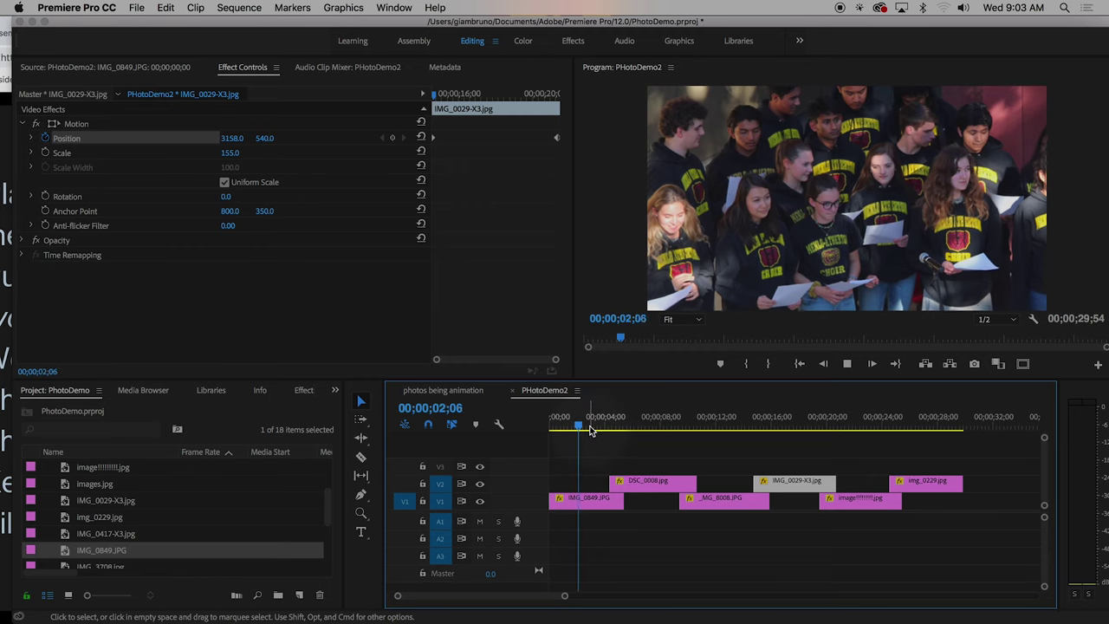
key(space)
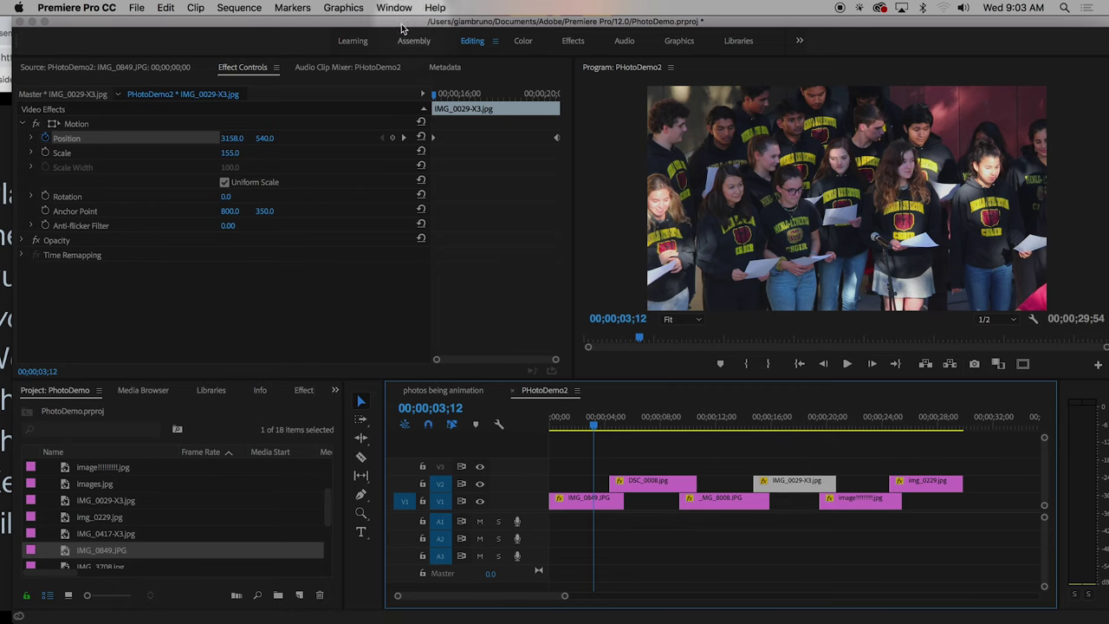
click(240, 8)
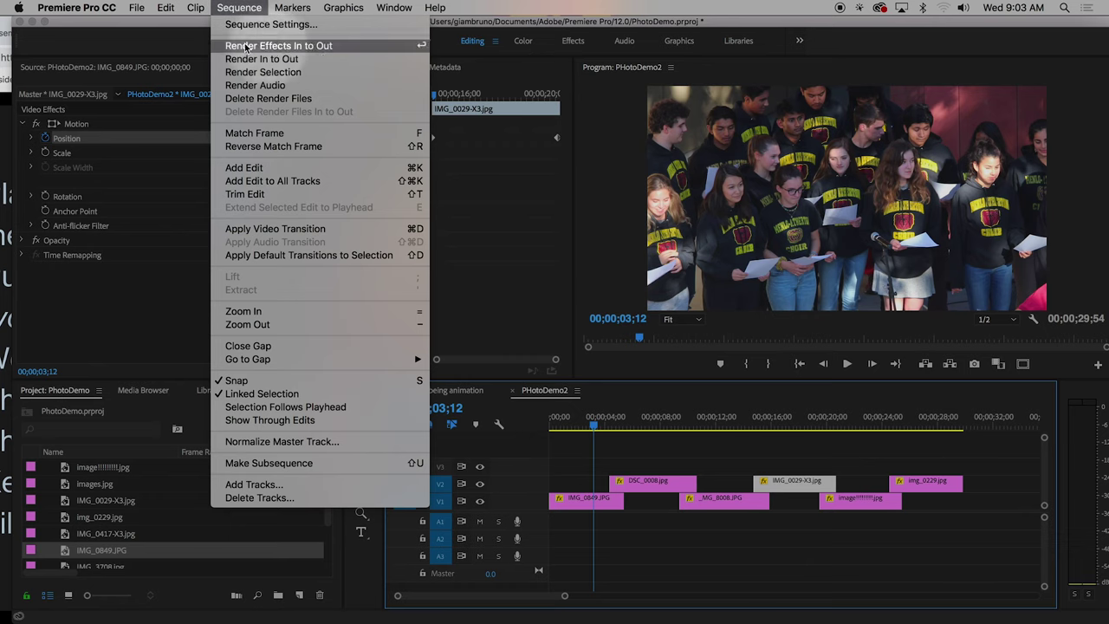
click(256, 59)
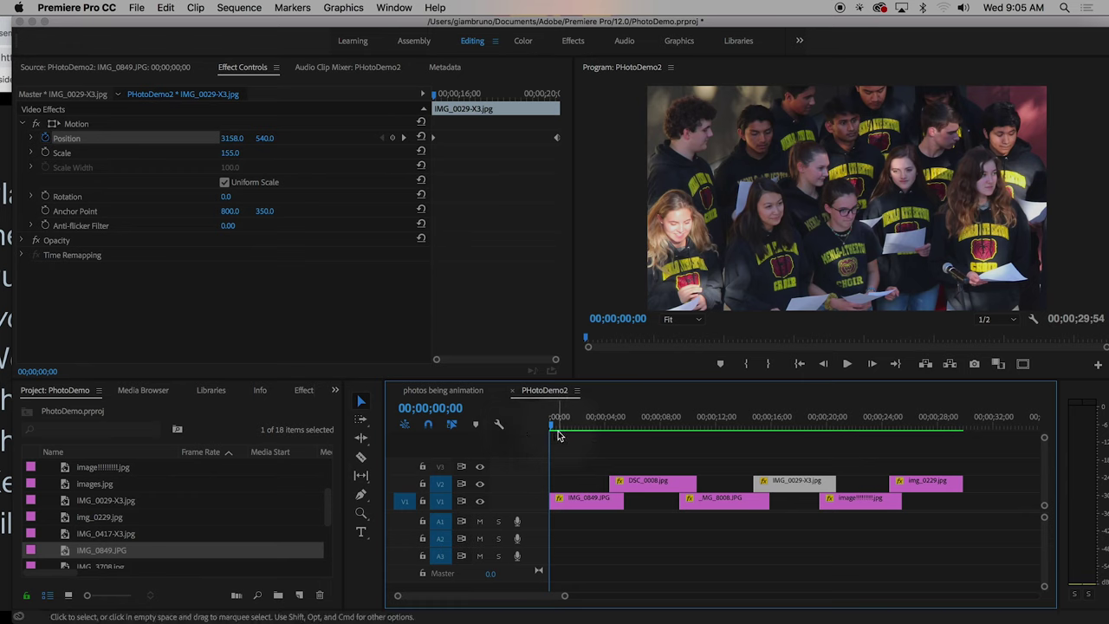
Play the rendered sequence from its beginning to check how smoothly the animated photos run.
click(582, 440)
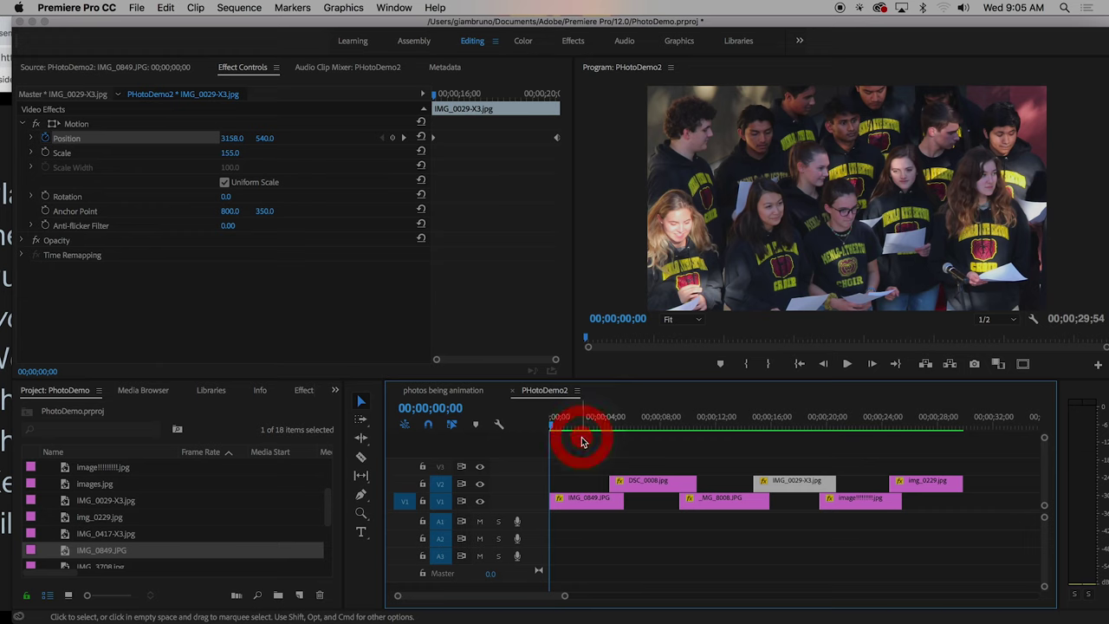
drag(549, 425, 550, 458)
key(space)
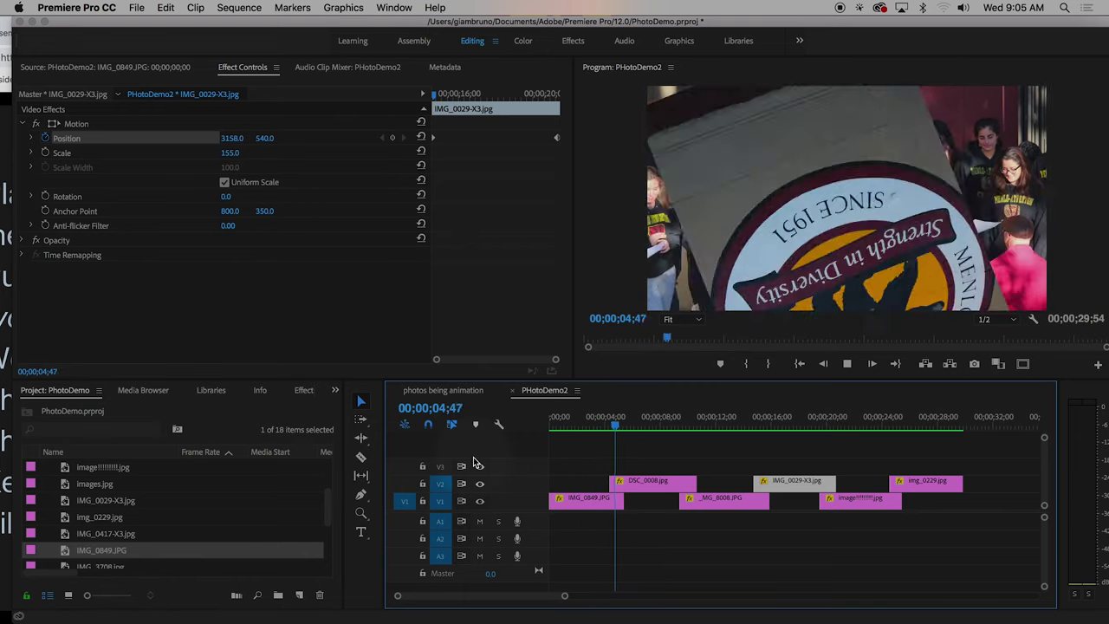
key(space)
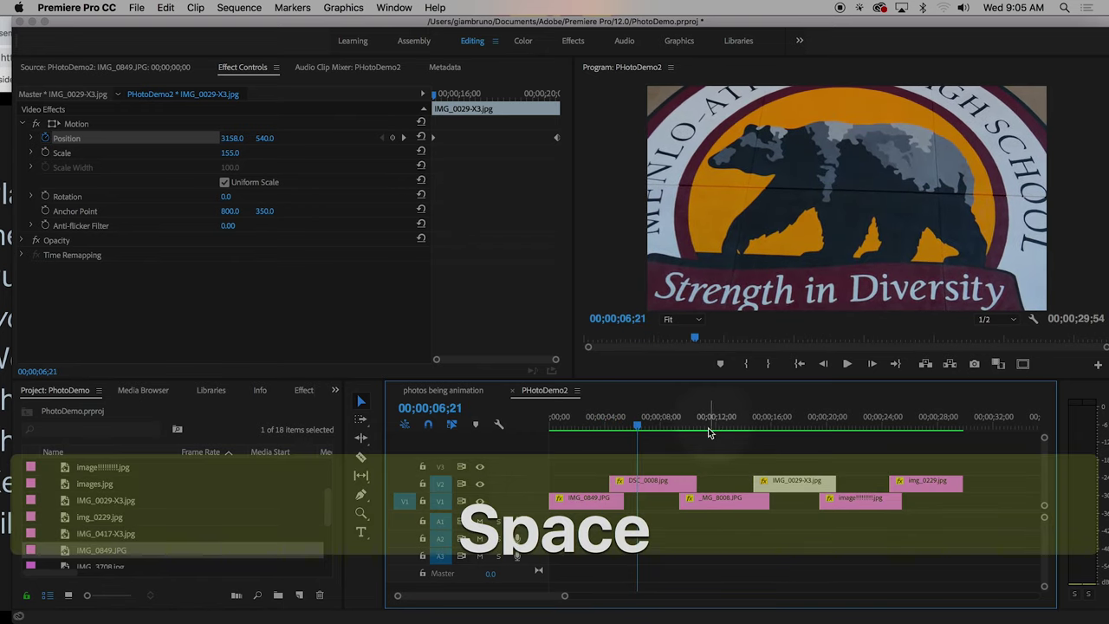
Stack image!!!!!!!!!.jpg on V3 and img_0229.jpg on V4 over the same time span, and show them at 00;00;21;59.
click(763, 424)
drag(791, 432, 854, 432)
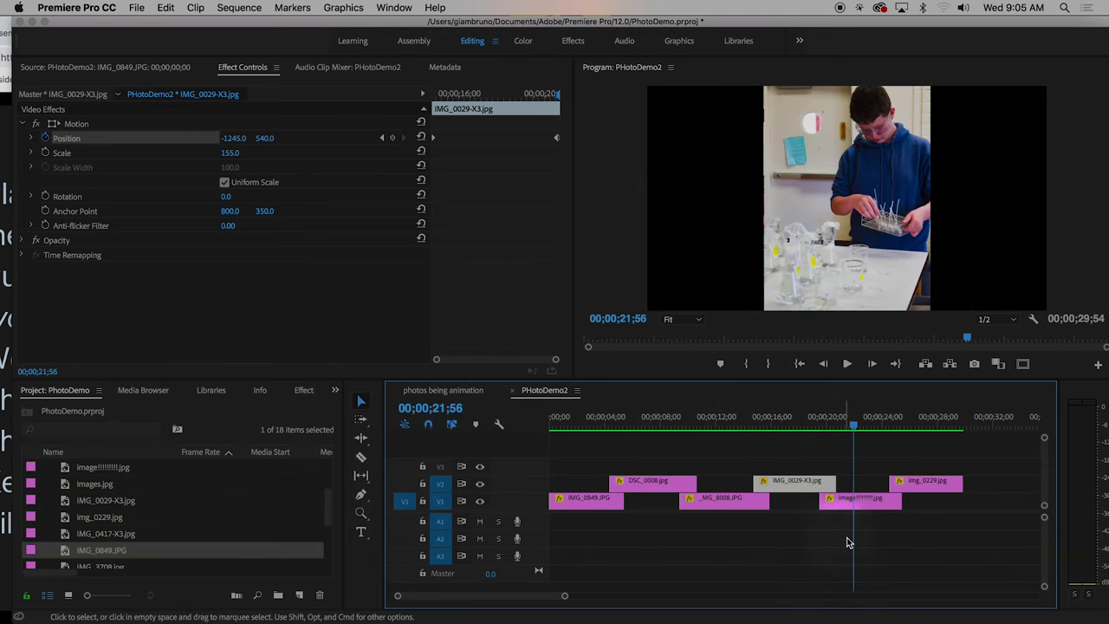
click(847, 503)
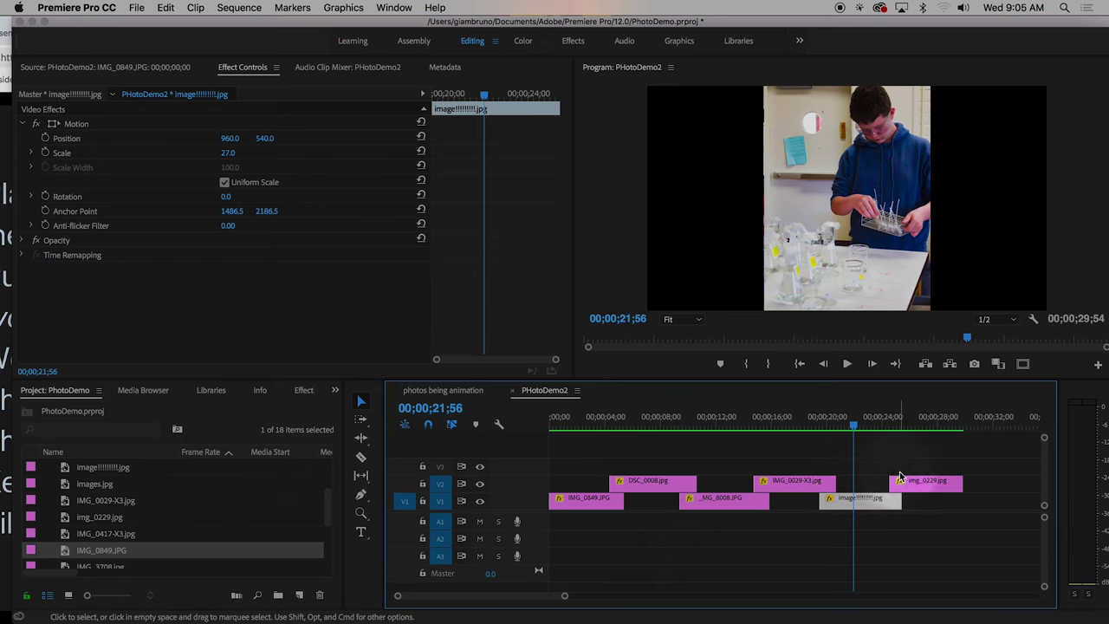
click(925, 482)
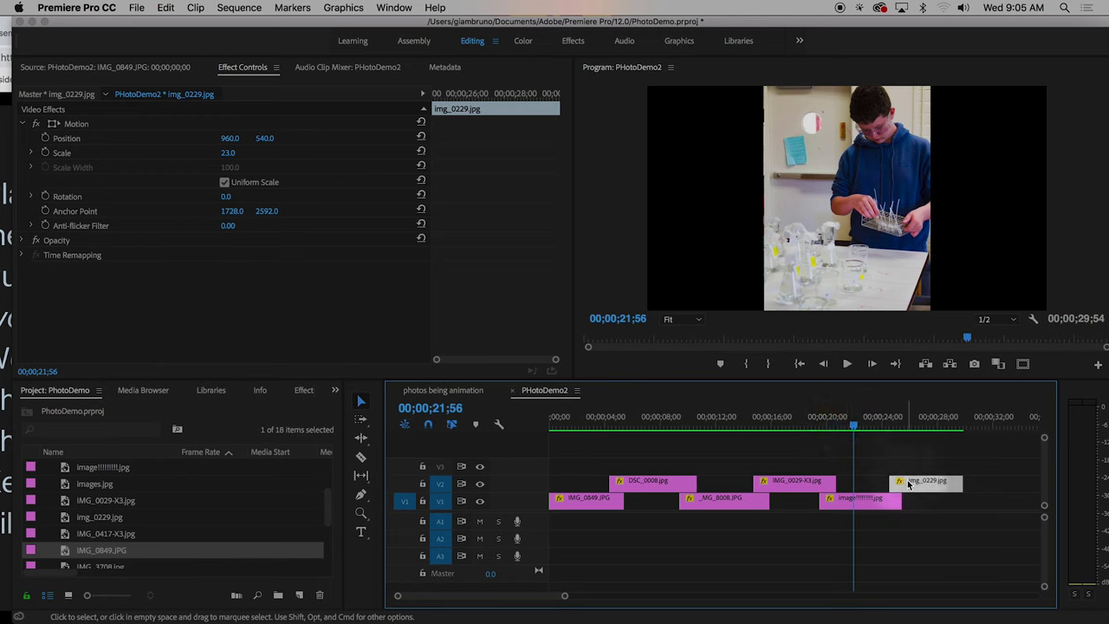
drag(873, 500, 854, 425)
click(849, 427)
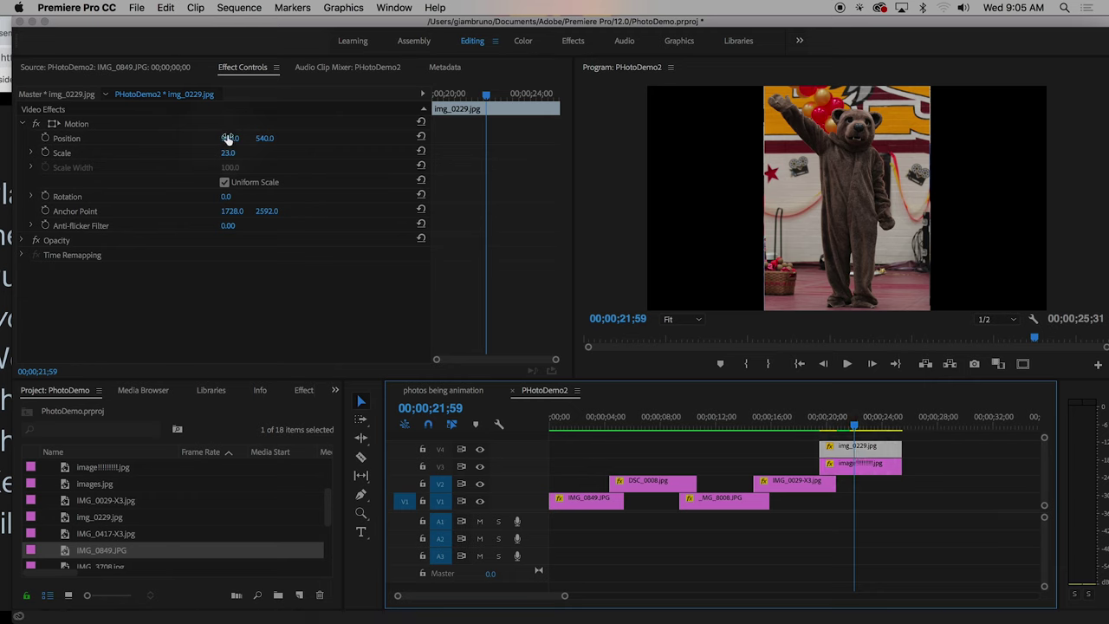
Set img_0229.jpg's Position to 392, 540, and set image!!!!!!!!!.jpg's Position to 1388, 754 with Scale 41.
mouse_move(229, 139)
mouse_down()
mouse_move(165, 139)
mouse_move(227, 138)
mouse_up()
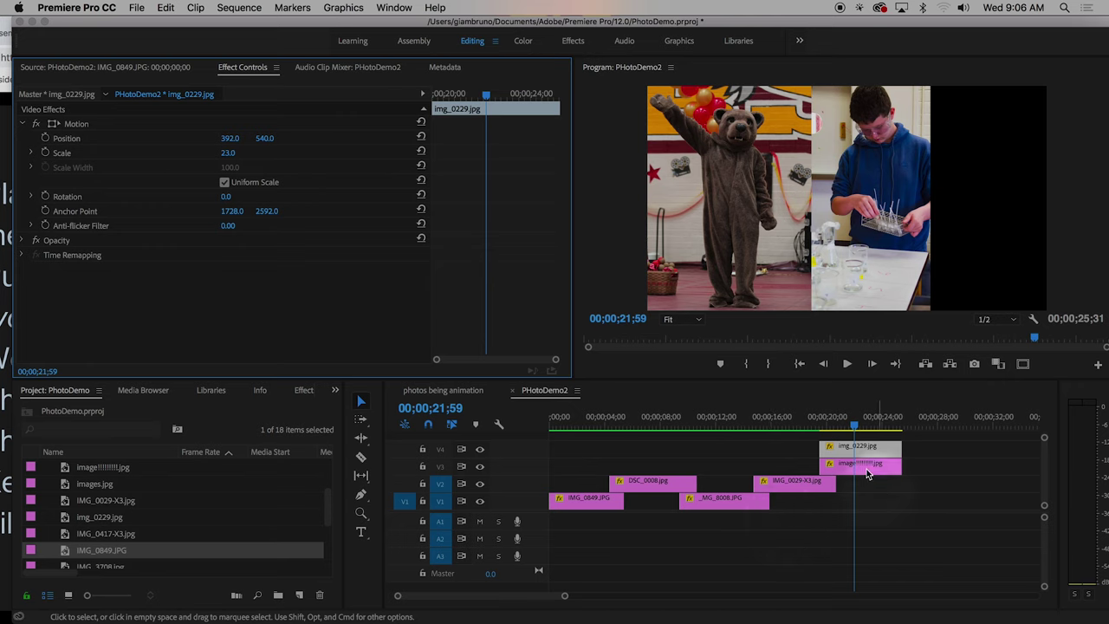
click(849, 469)
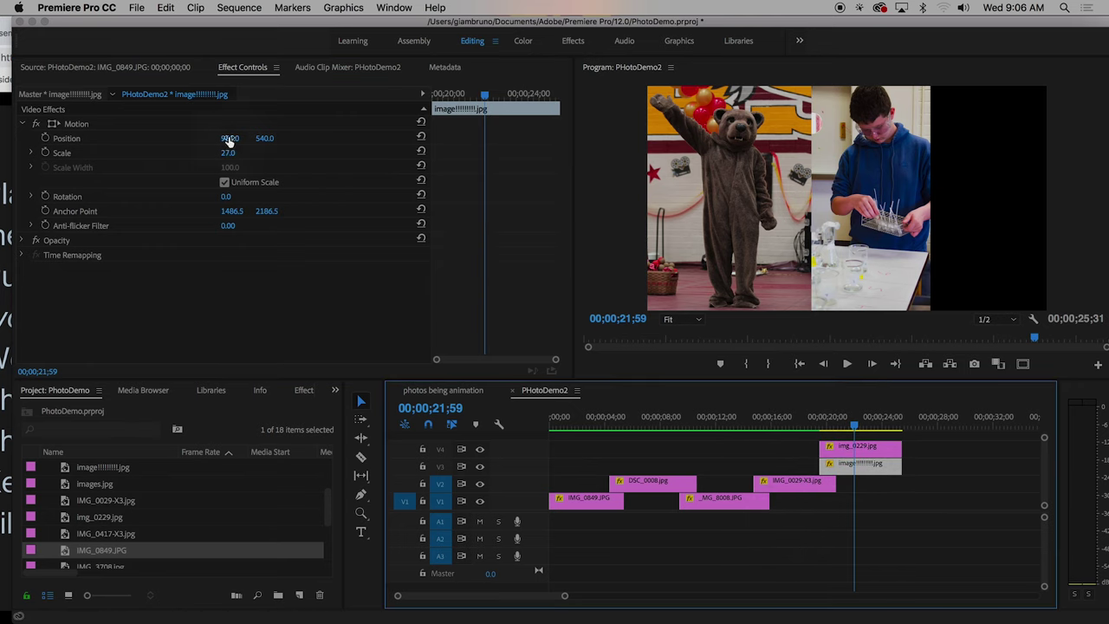
drag(228, 140, 305, 222)
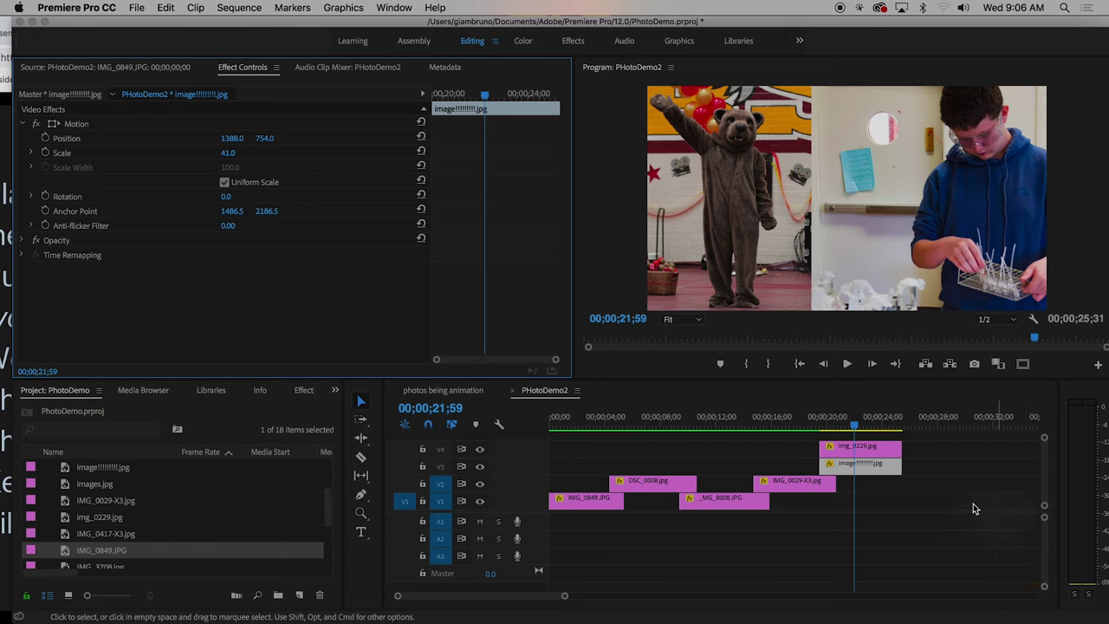
Set img_0229.jpg's Position to 1416, 617 and Scale to 30, and swap it to V3 below image!!!!!!!!!.jpg on V4.
click(854, 448)
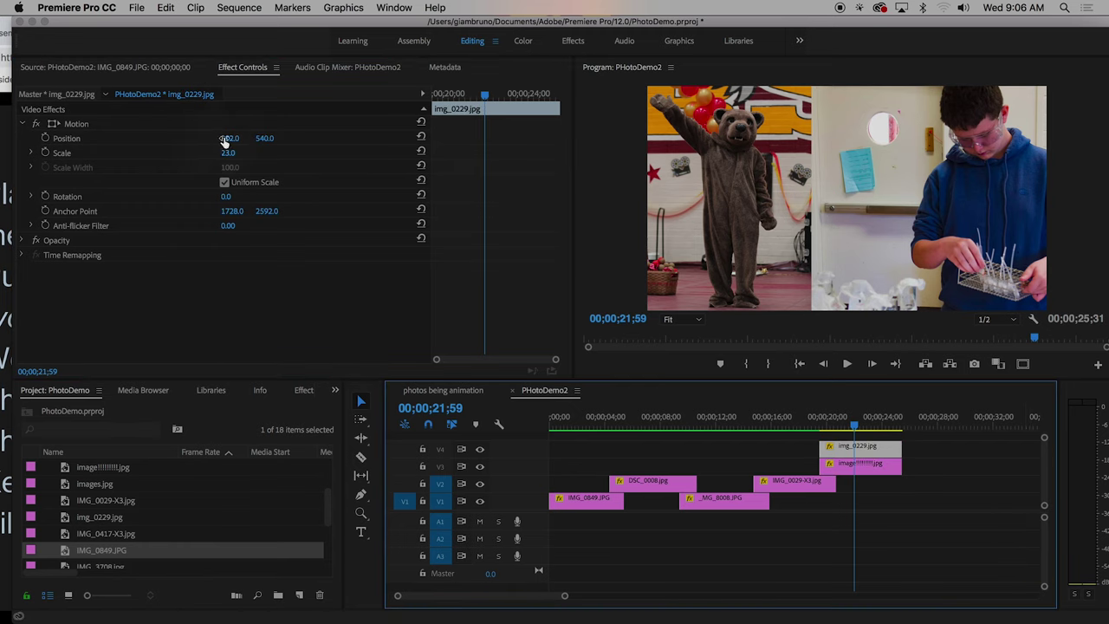
mouse_move(225, 142)
mouse_down()
mouse_move(229, 152)
mouse_move(277, 152)
mouse_move(239, 138)
mouse_move(277, 138)
mouse_up()
drag(229, 138, 330, 138)
click(854, 465)
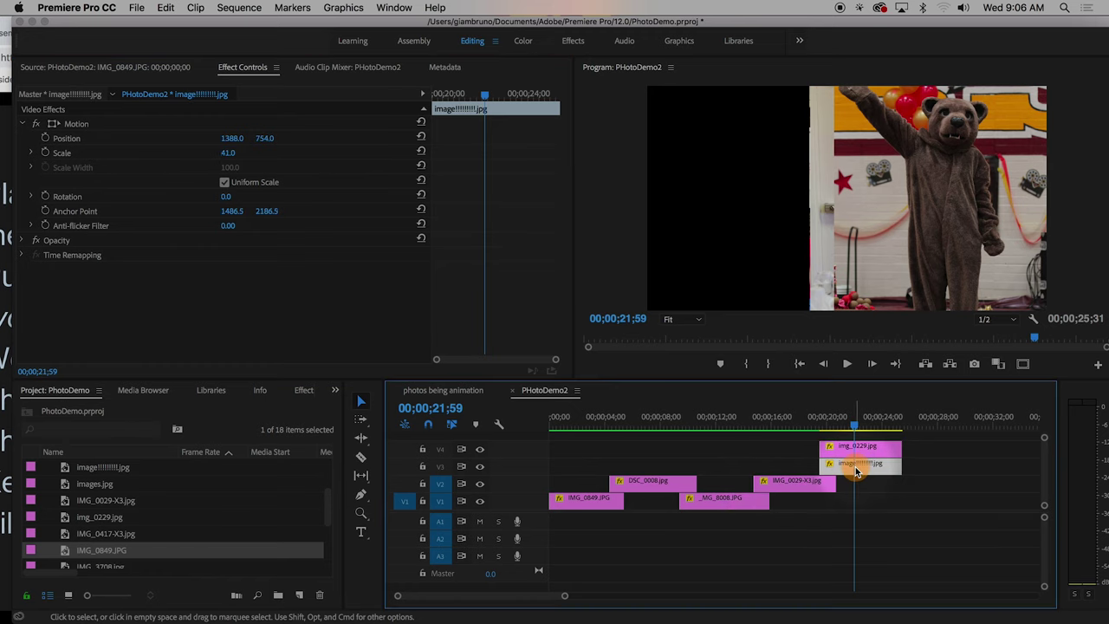
mouse_move(857, 448)
mouse_down()
mouse_move(985, 503)
mouse_move(885, 459)
mouse_move(921, 476)
mouse_move(846, 460)
mouse_move(854, 453)
mouse_up()
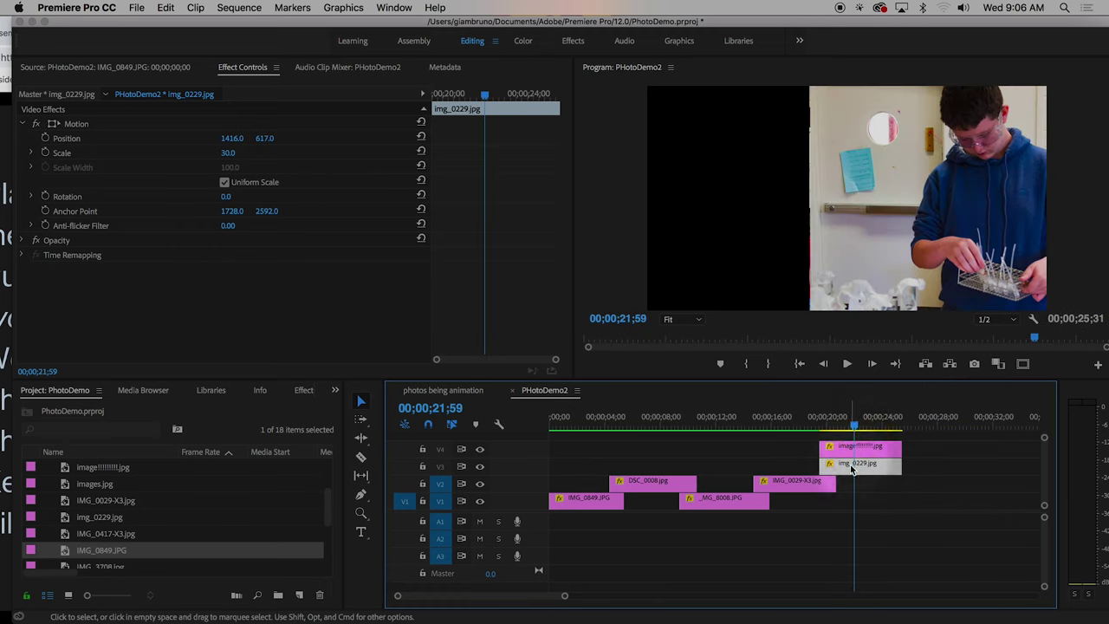
click(641, 203)
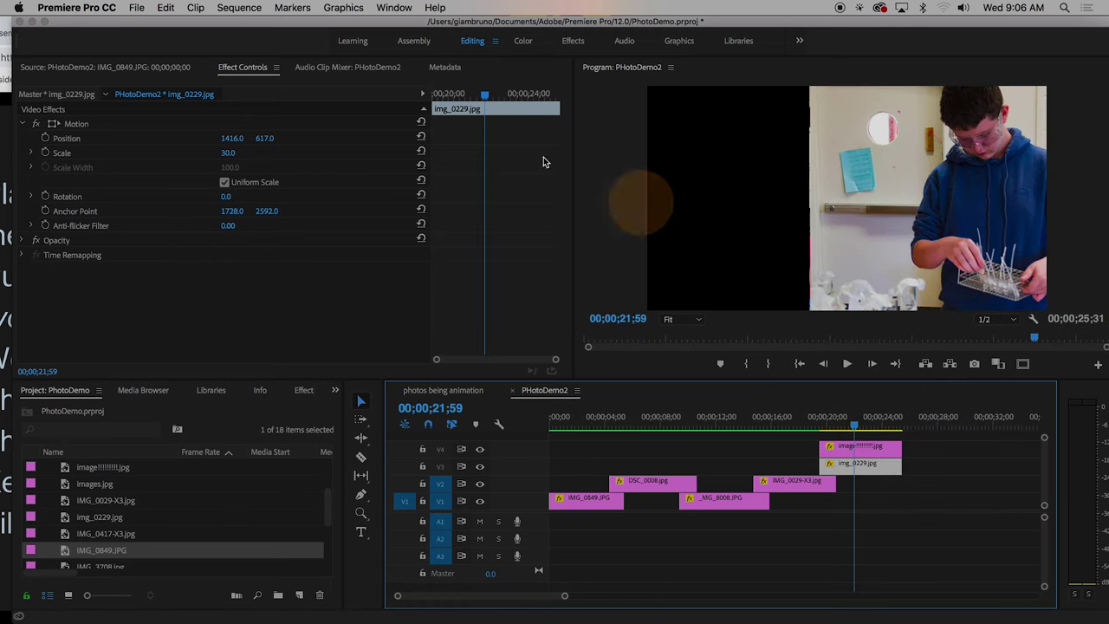
click(232, 139)
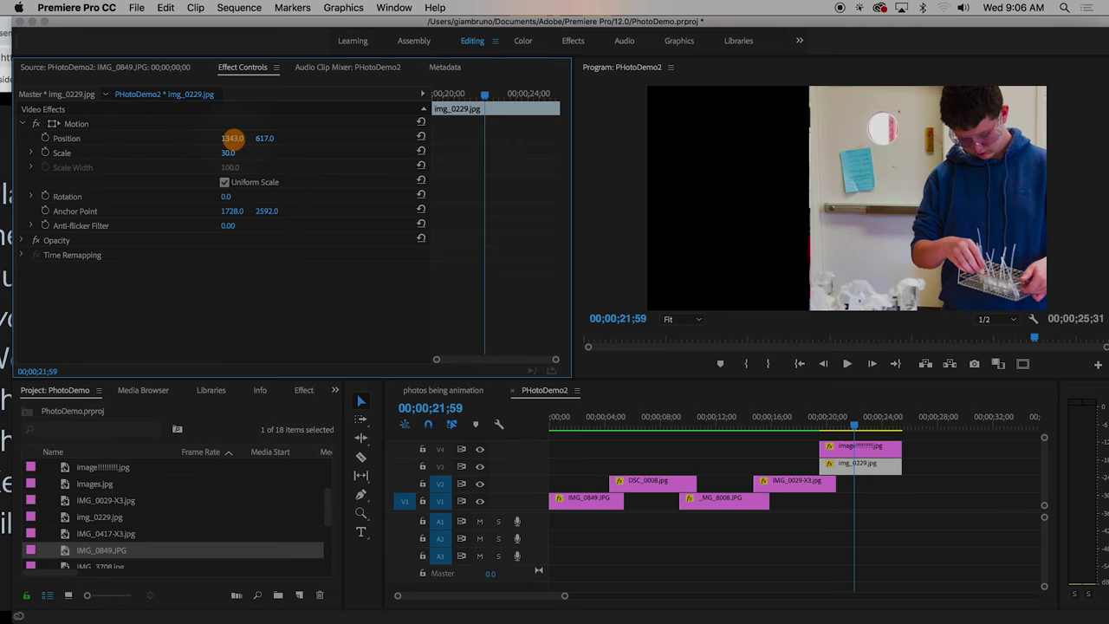
key(super+z)
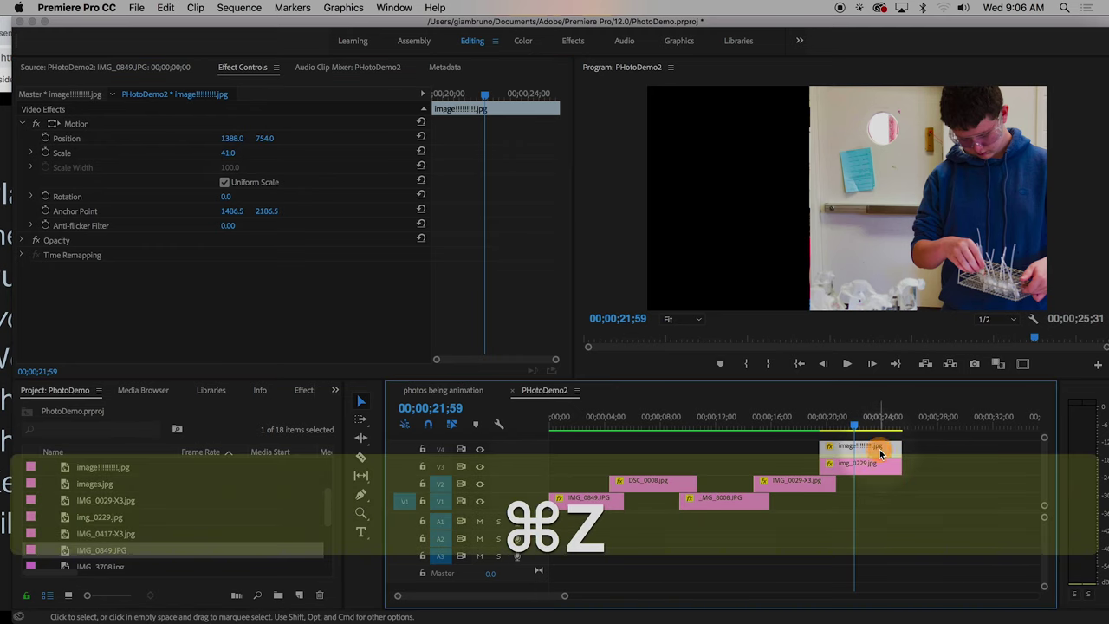
Set the Position of image!!!!!!!!!.jpg to 296, 754 and place the playhead at the stacked clips' start, 00;00;19;29.
drag(232, 139, 156, 139)
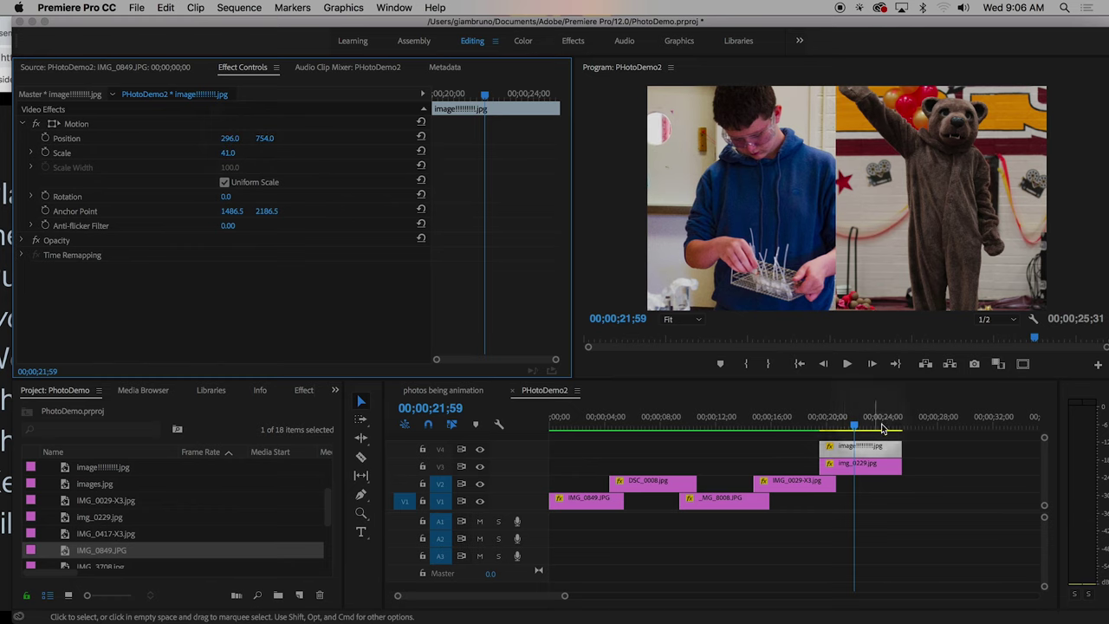
drag(854, 428, 818, 428)
click(858, 487)
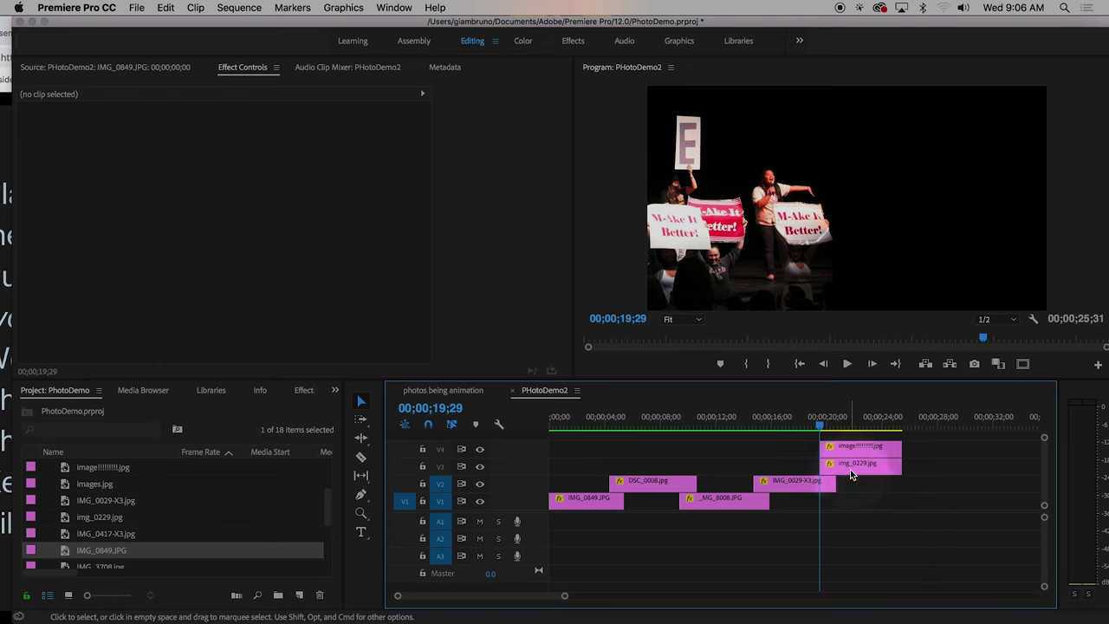
Search the effects for "crop" and apply the Crop video effect to img_0229.jpg on V3.
click(850, 469)
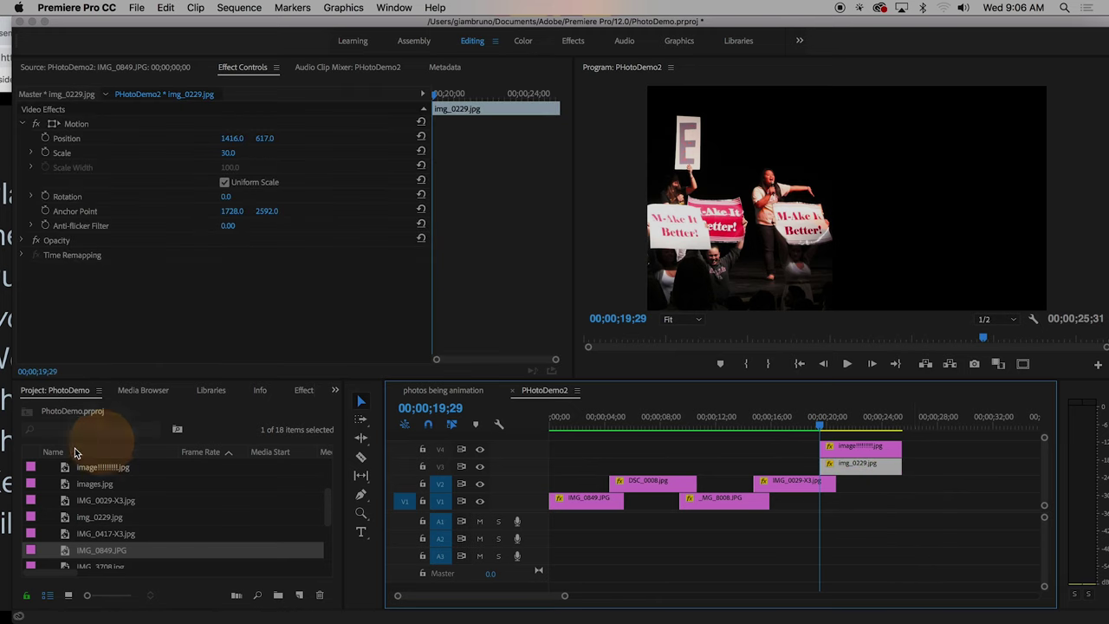
click(305, 397)
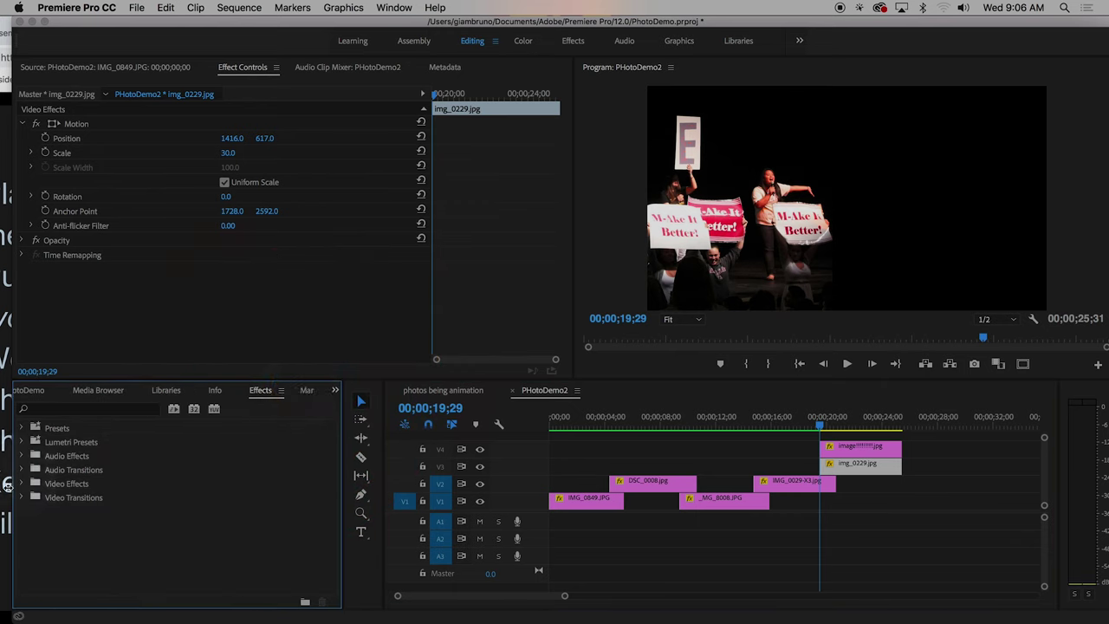
click(23, 483)
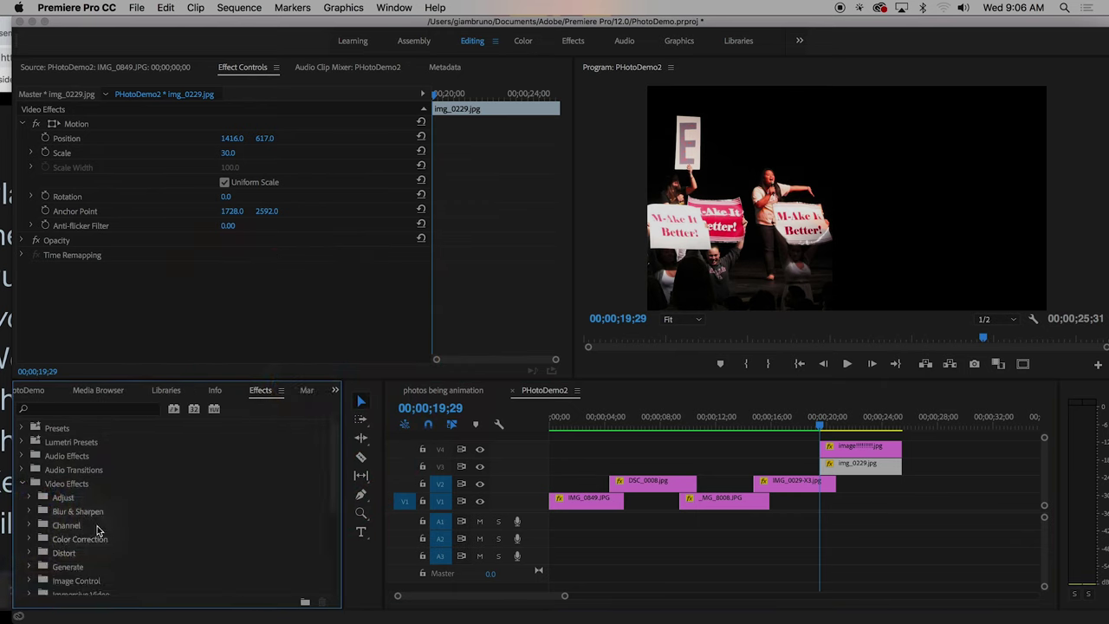
click(49, 410)
text(crop)
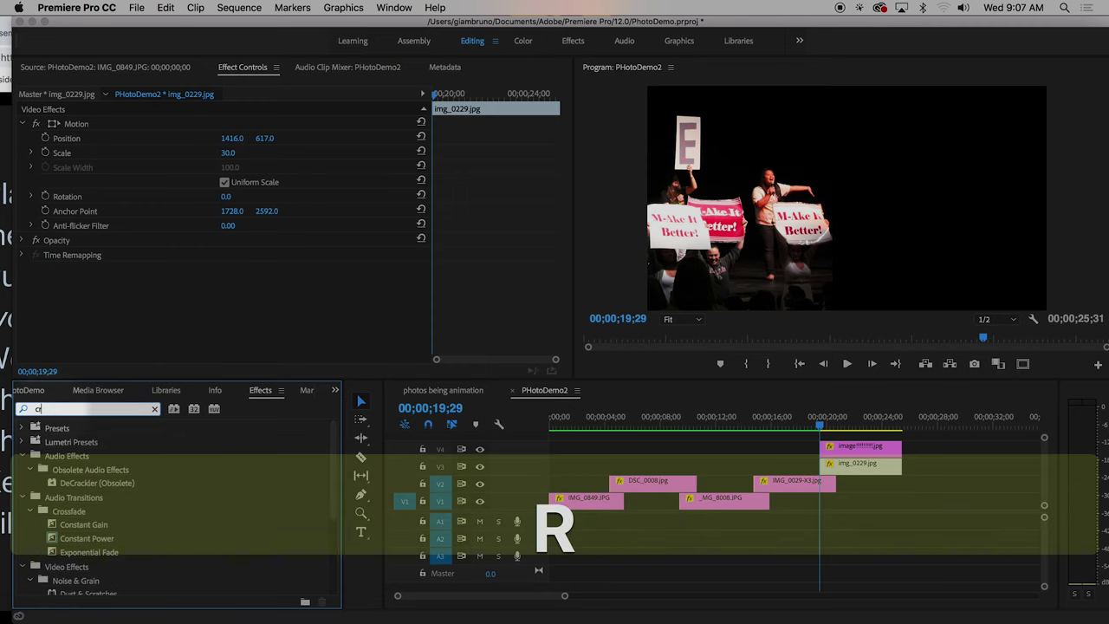
click(57, 511)
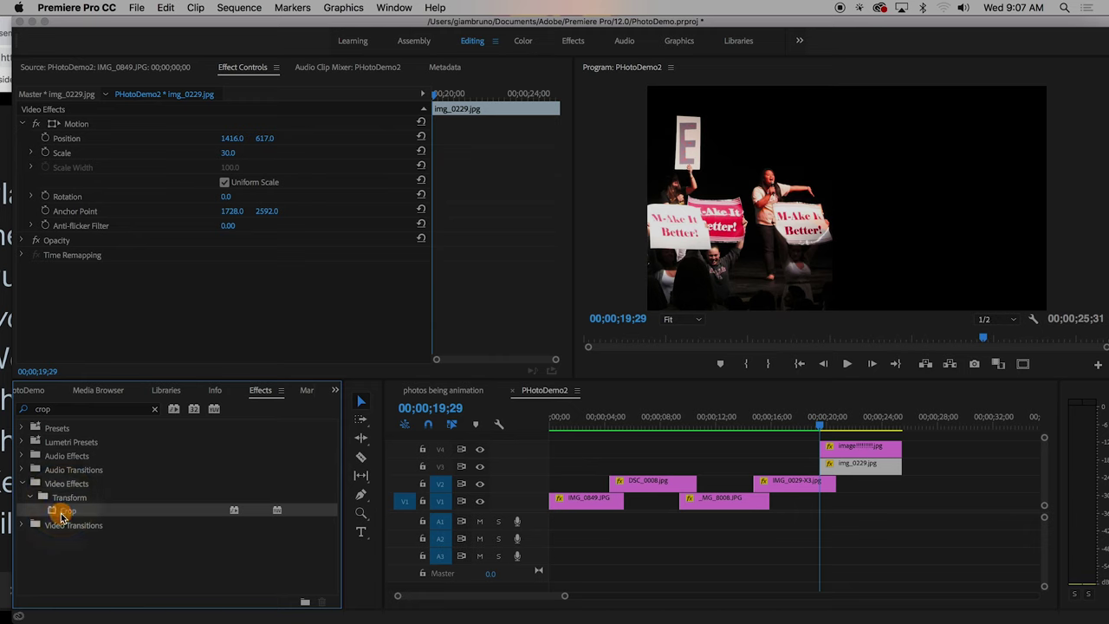
drag(62, 517, 838, 464)
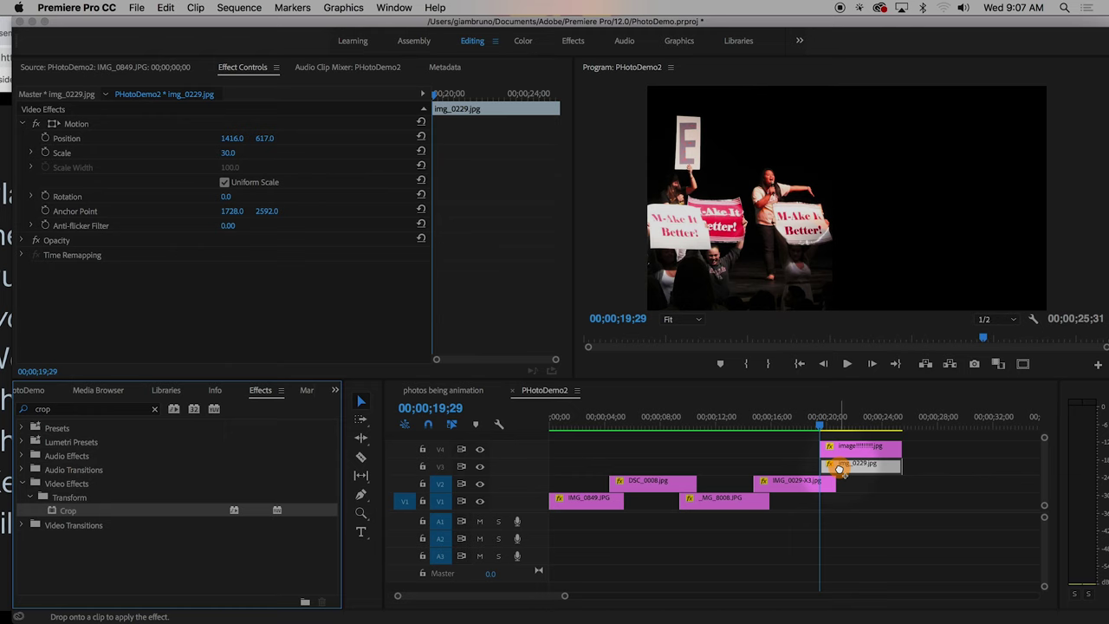
drag(838, 467, 840, 464)
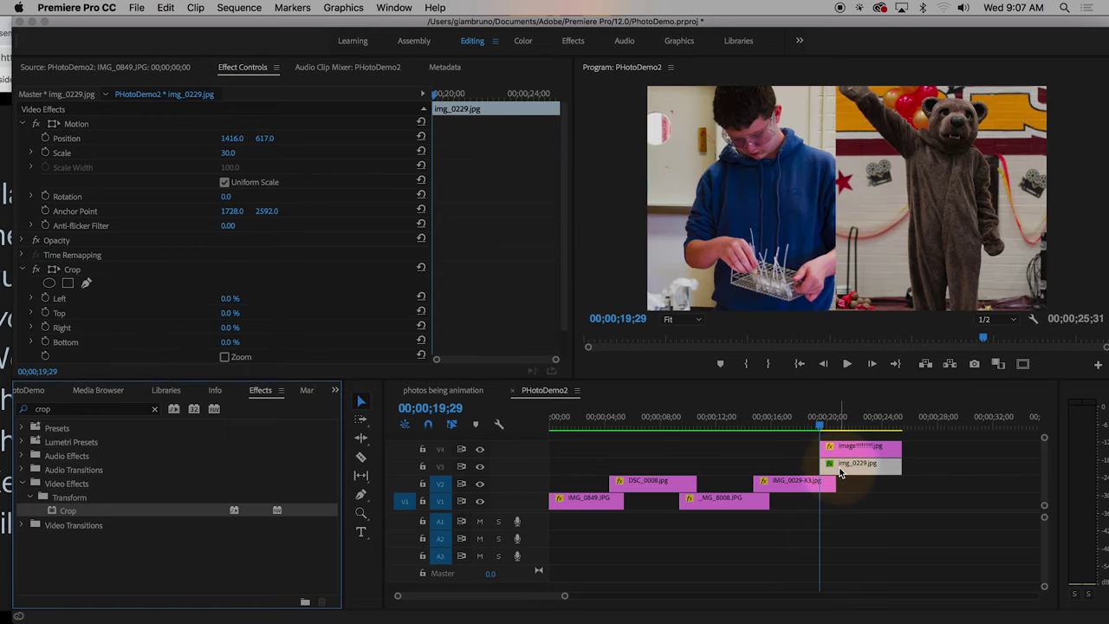
Apply the Crop effect to image!!!!!!!!!.jpg on V4 and place the playhead at 00;00;19;29.
drag(58, 511, 819, 424)
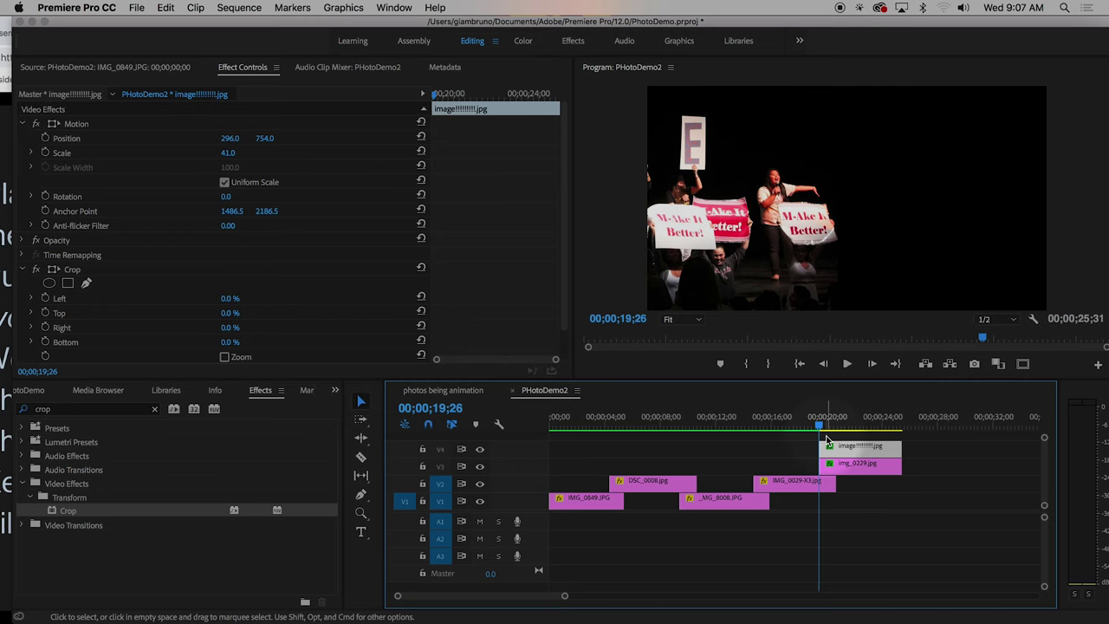
key(Right)
key(Right)
key(Right)
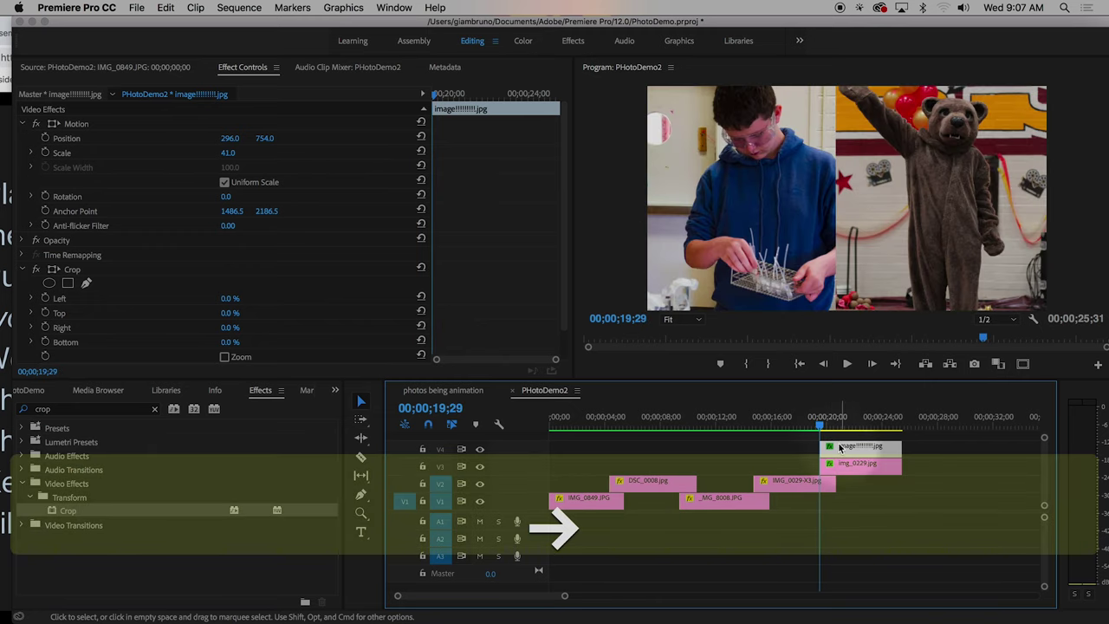
Select image!!!!!!!!!.jpg and switch the V4 track's visibility off and on to check which photo it shows.
click(830, 449)
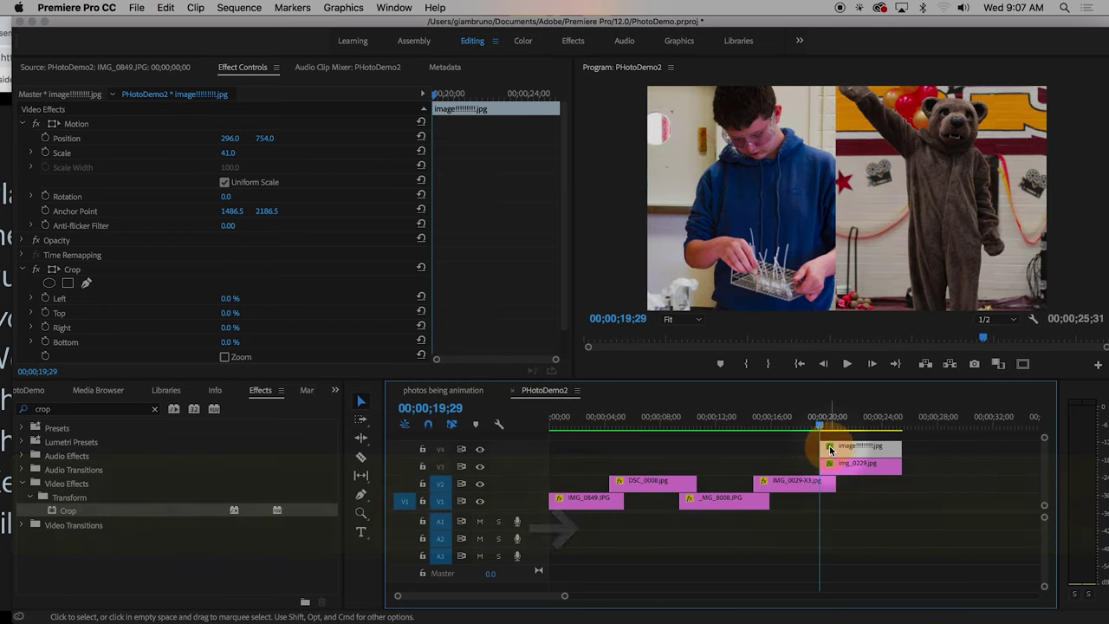
click(478, 449)
click(479, 449)
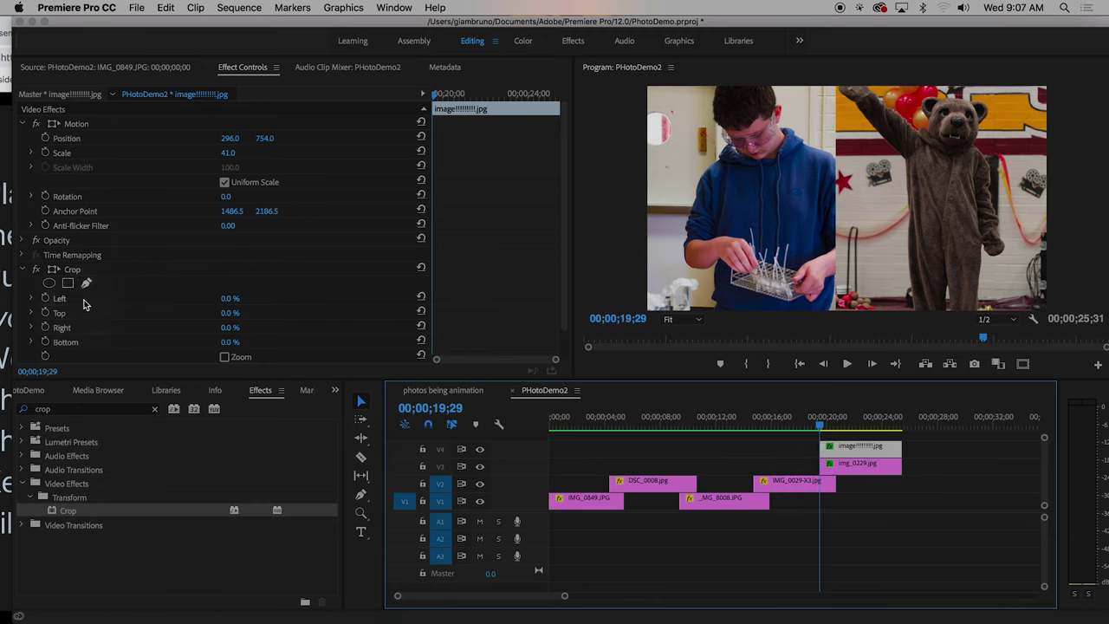
Try a Crop Left value of 50% on image!!!!!!!!!.jpg and undo it.
click(229, 299)
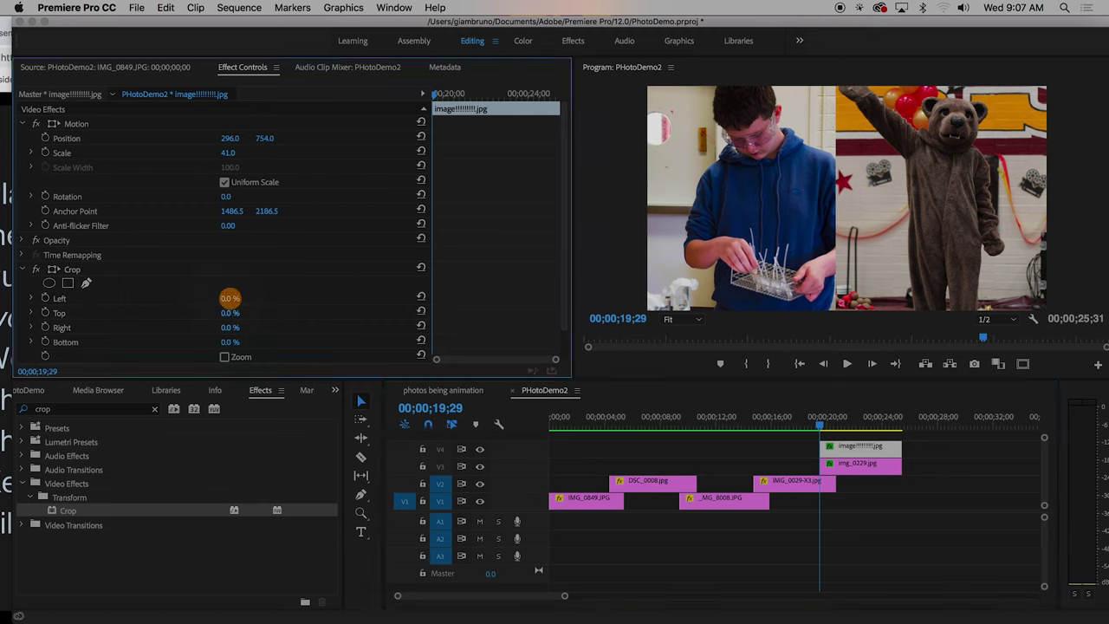
drag(230, 298, 231, 298)
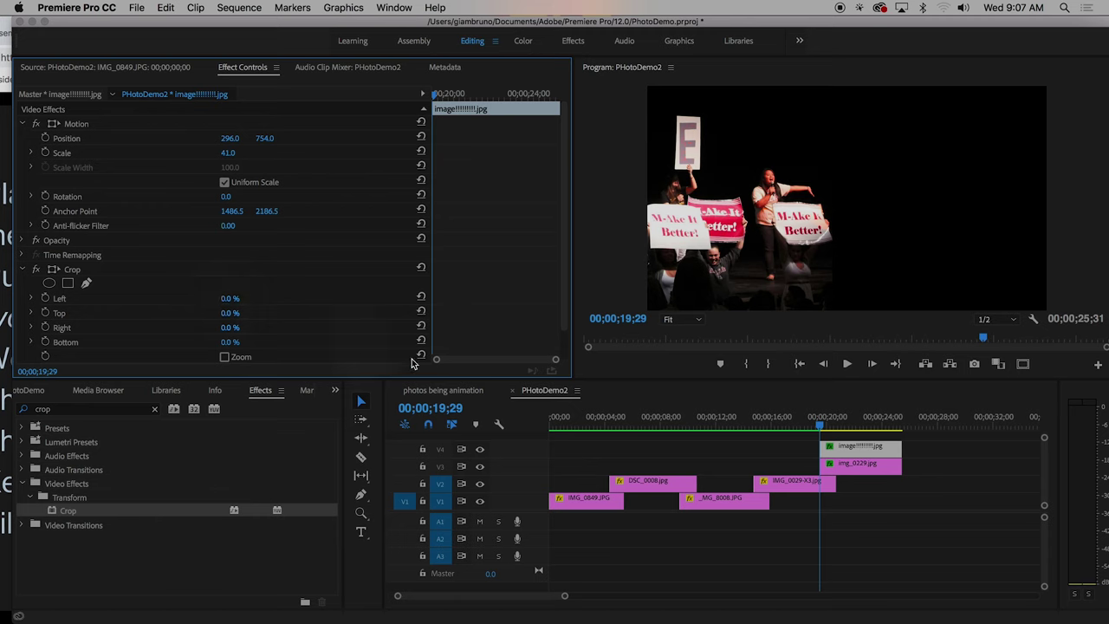
key(Right)
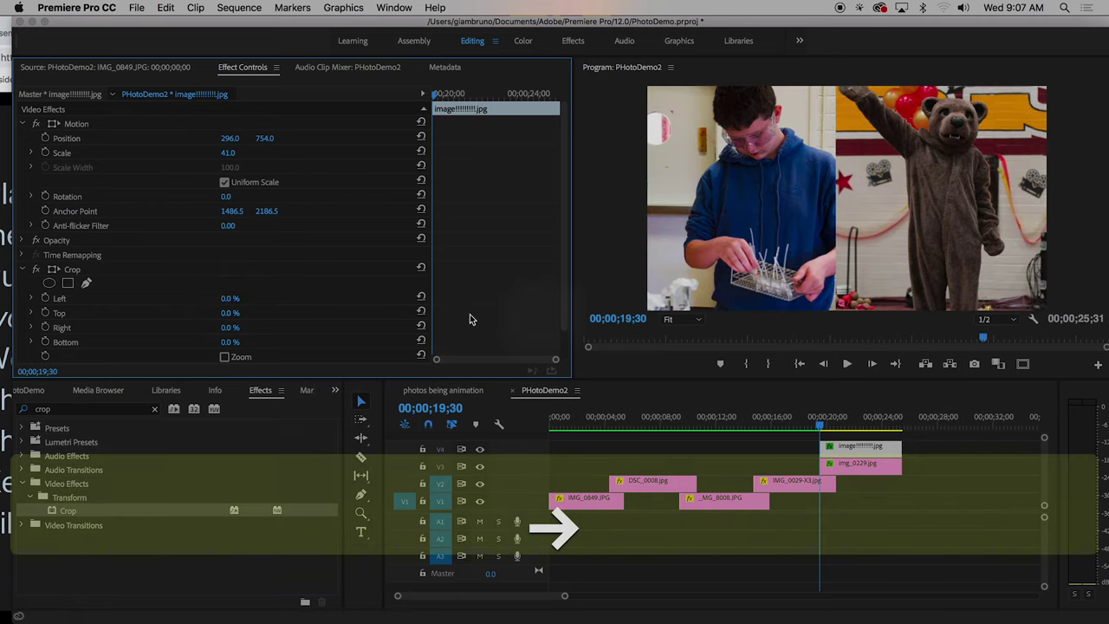
click(227, 298)
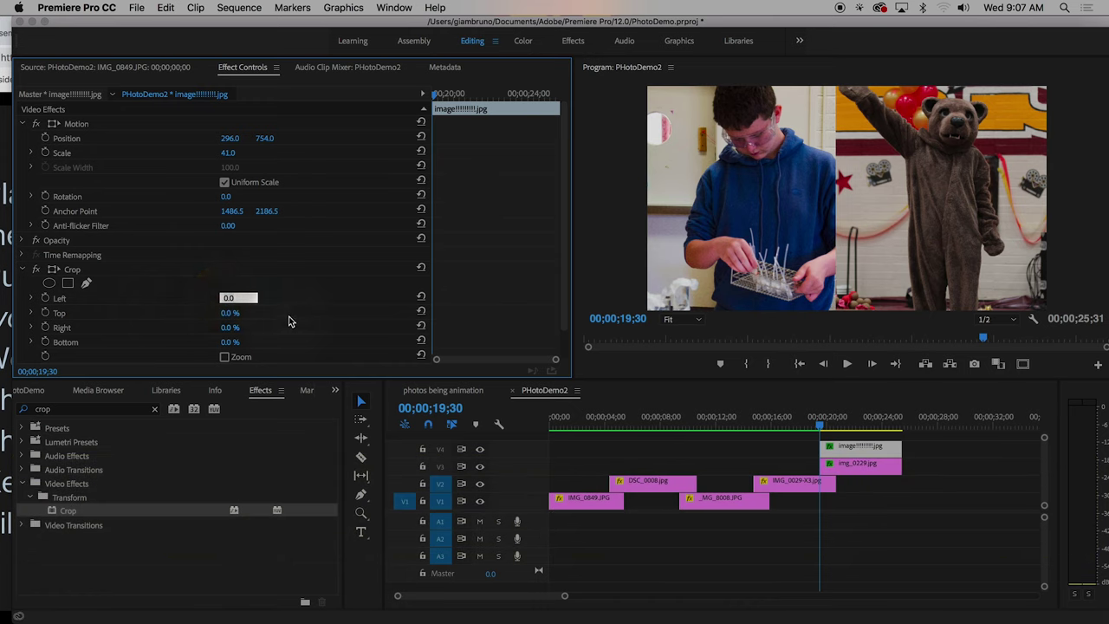
click(242, 298)
text(50)
key(Return)
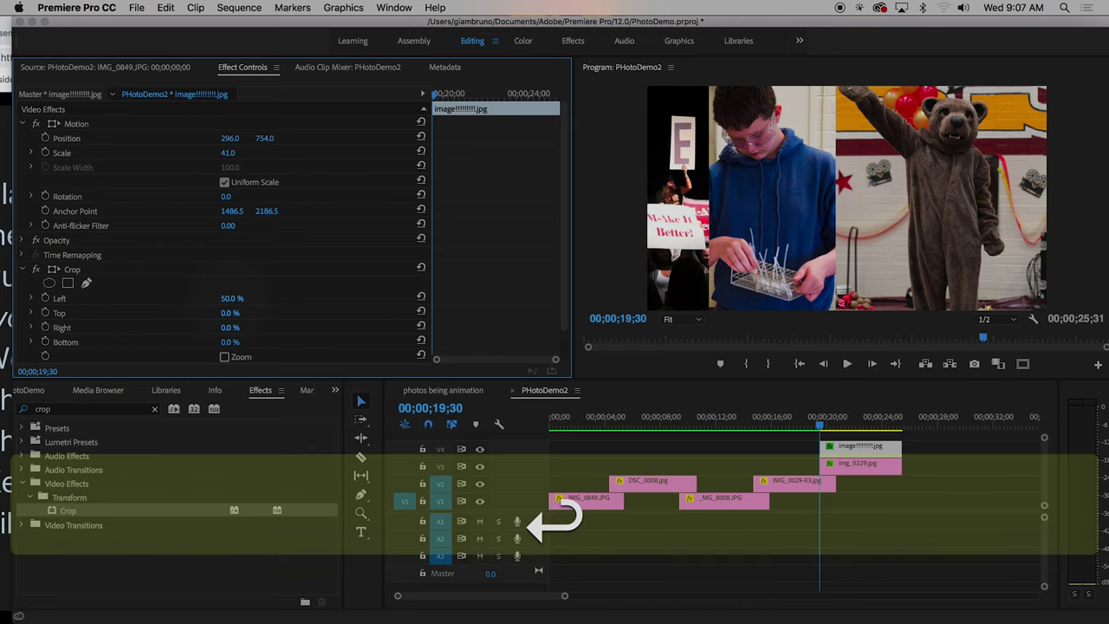
key(super+z)
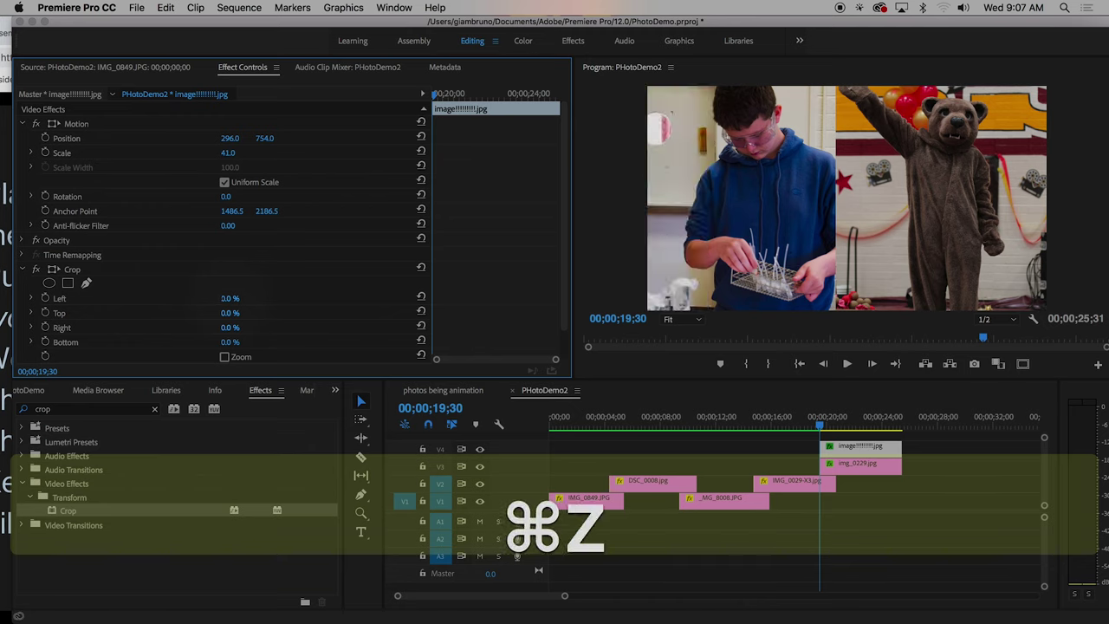
Set Crop Right to 100% on image!!!!!!!!!.jpg at 00;00;19;30.
click(228, 328)
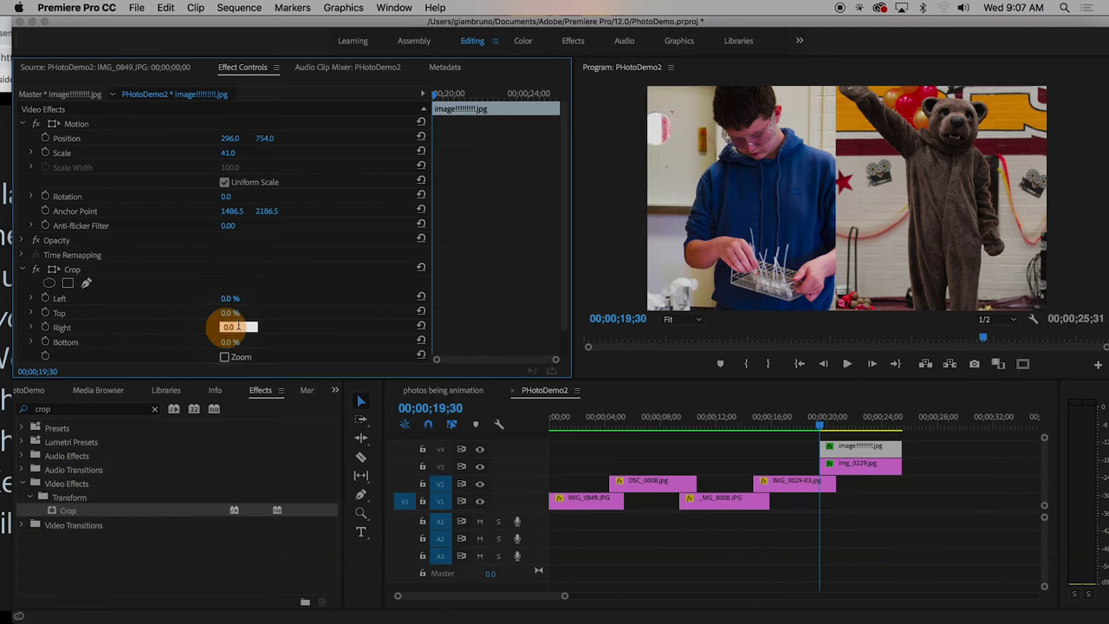
text(10)
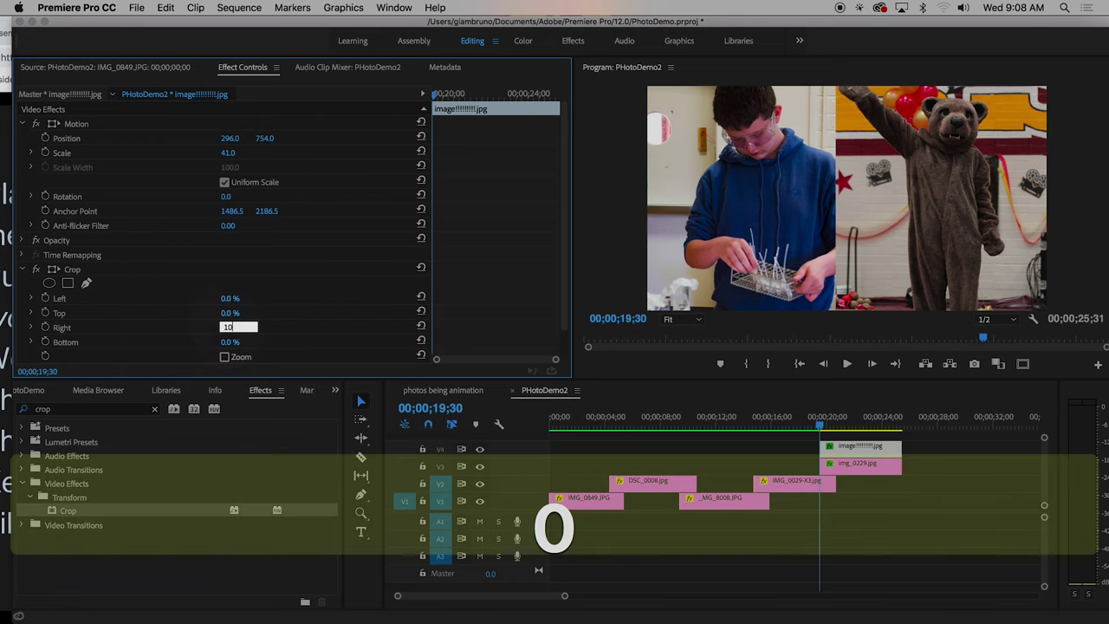
text(0)
key(Return)
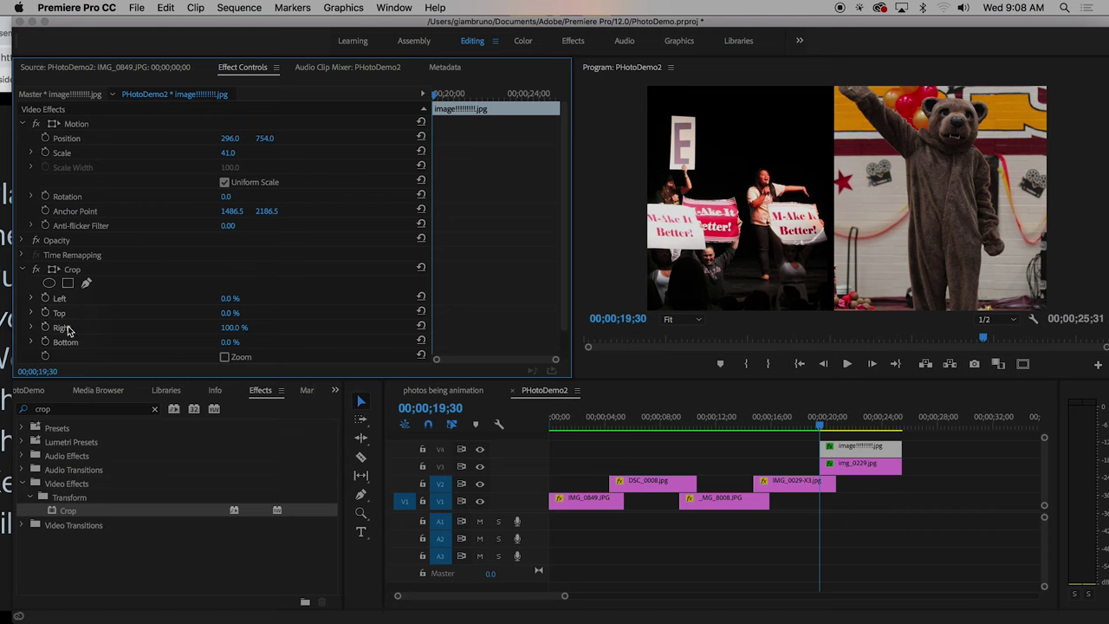
Set Crop Bottom to 100% on image!!!!!!!!!.jpg and start keyframing Crop Right and Bottom at 00;00;19;30.
click(223, 342)
text(100)
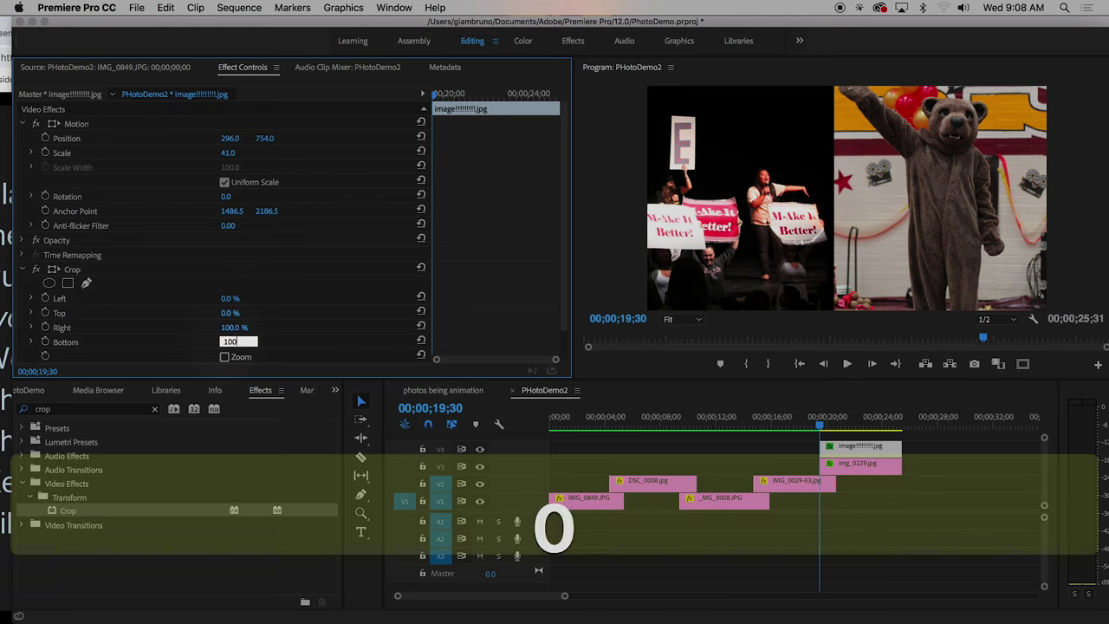
key(Return)
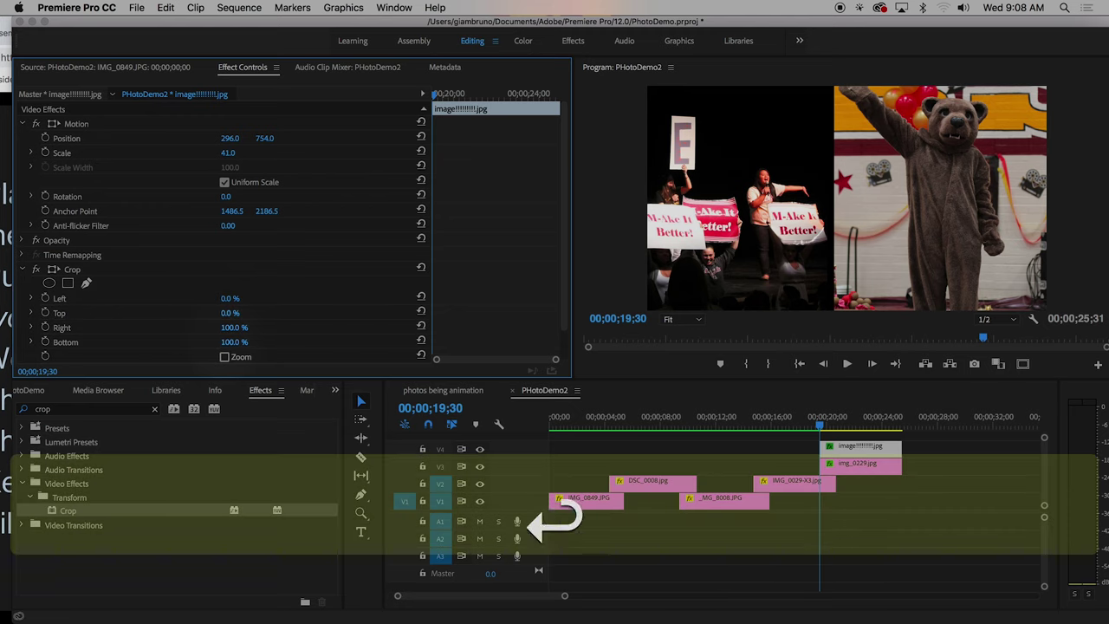
click(45, 342)
click(46, 327)
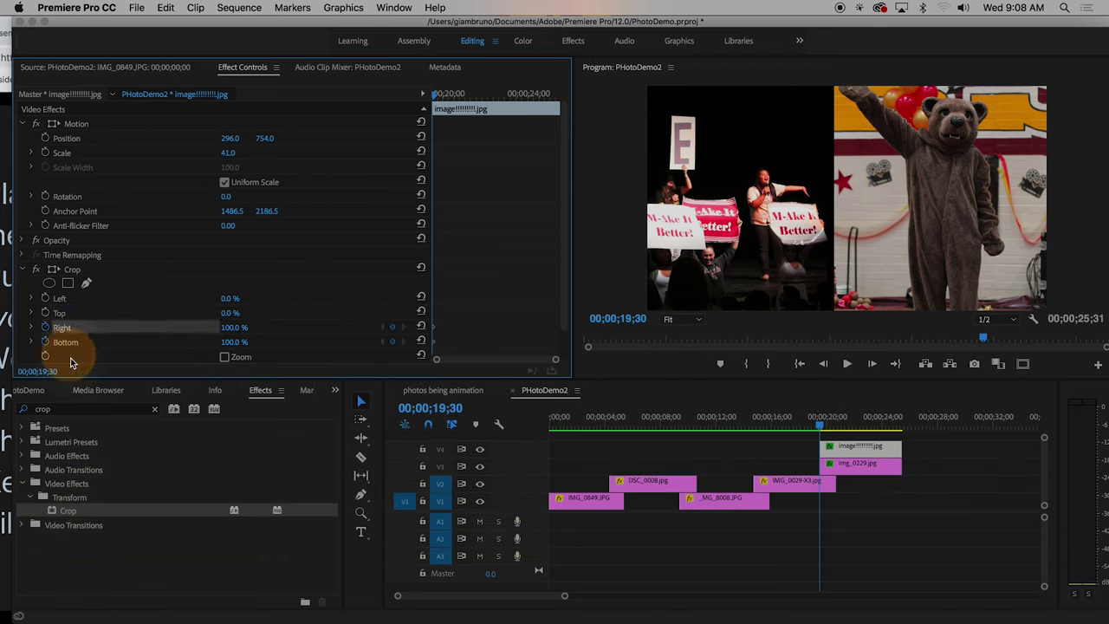
Keyframe Crop Right and Bottom at 0% on image!!!!!!!!!.jpg at 00;00;20;35.
drag(820, 426, 835, 431)
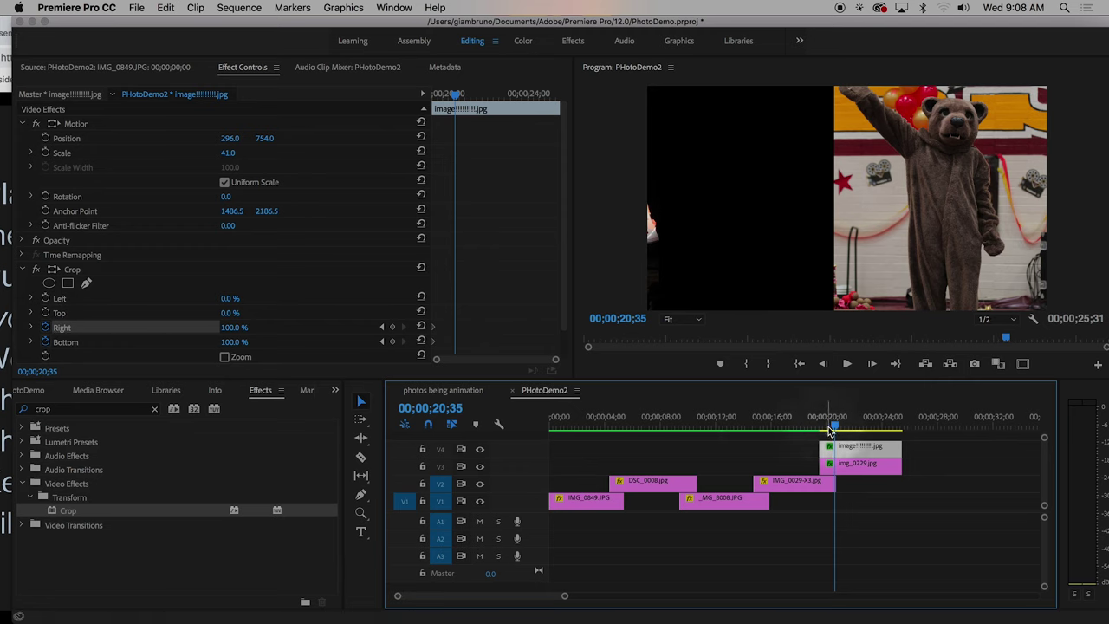
mouse_move(830, 429)
mouse_down()
mouse_move(817, 426)
mouse_move(834, 427)
mouse_up()
click(233, 327)
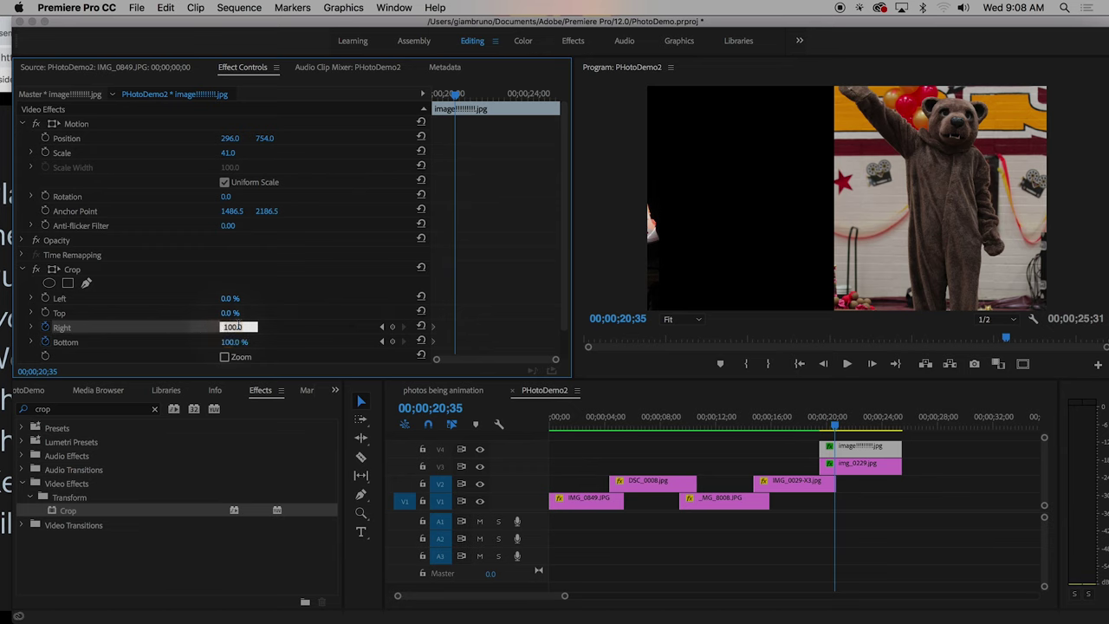
text(0)
text(0)
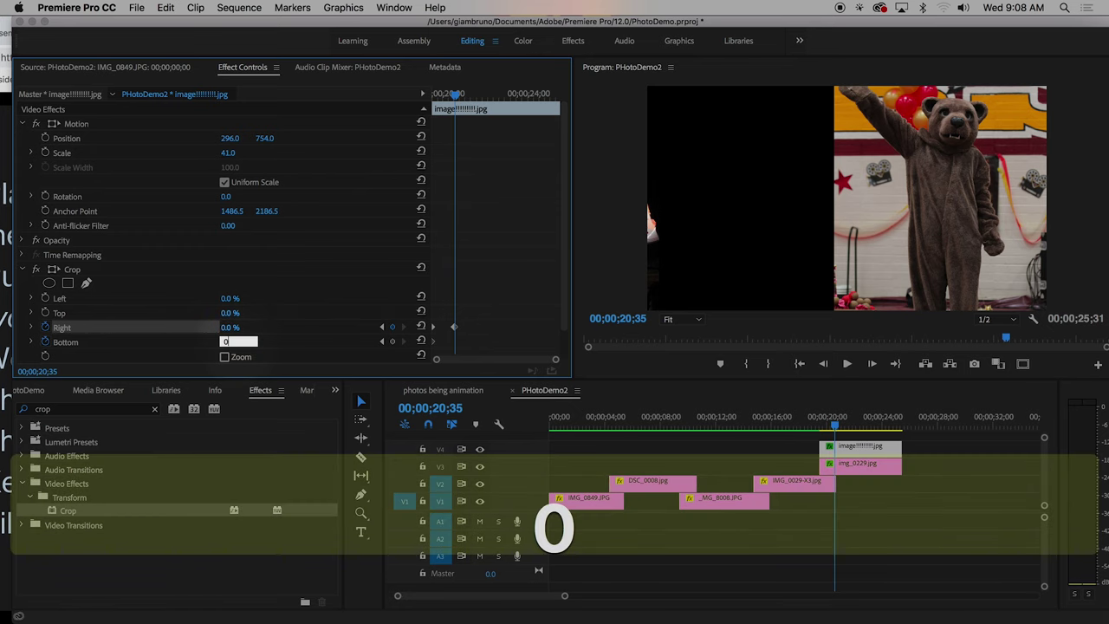
key(Return)
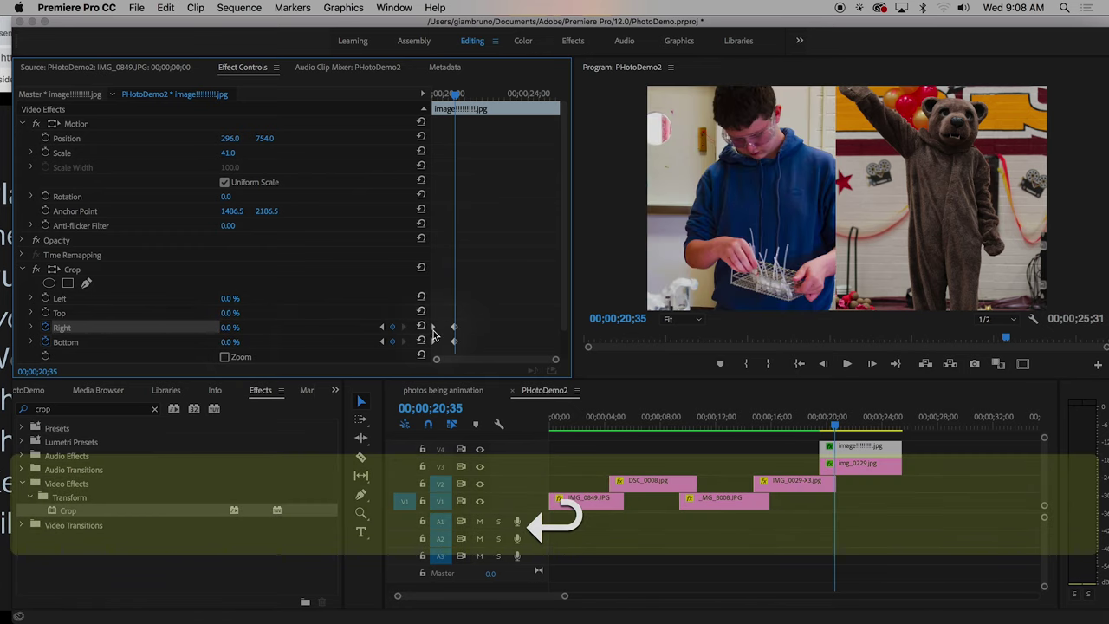
Start keyframing Crop Left and Top on img_0229.jpg at 00;00;19;32 with both values set to 100%.
mouse_move(834, 428)
mouse_down()
mouse_move(821, 429)
mouse_move(844, 426)
mouse_move(821, 427)
mouse_up()
click(838, 466)
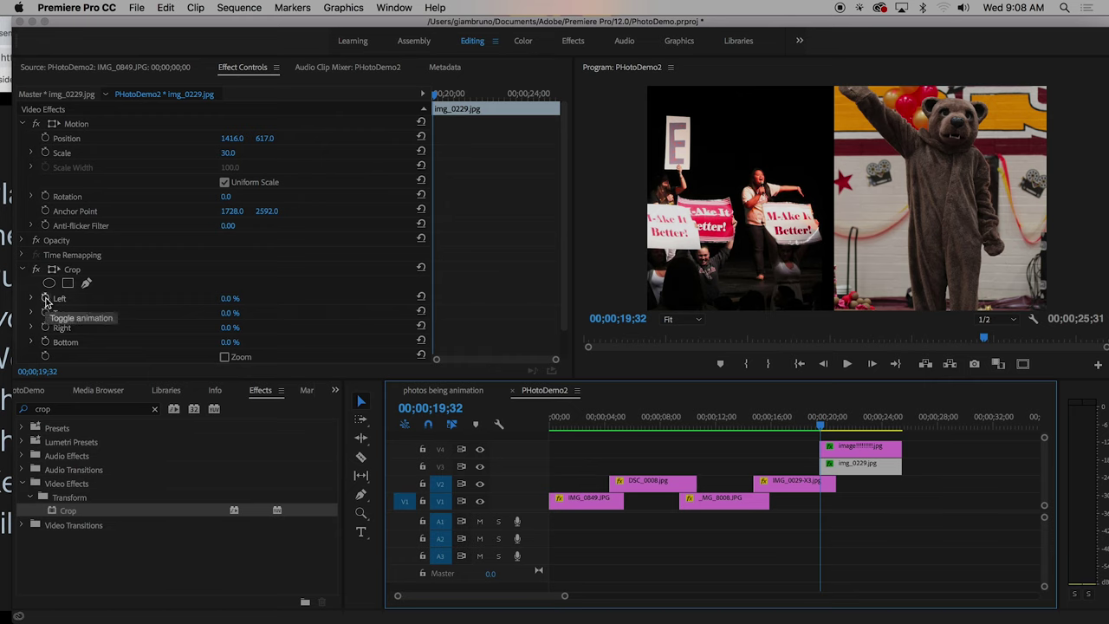
click(45, 298)
click(45, 313)
click(338, 335)
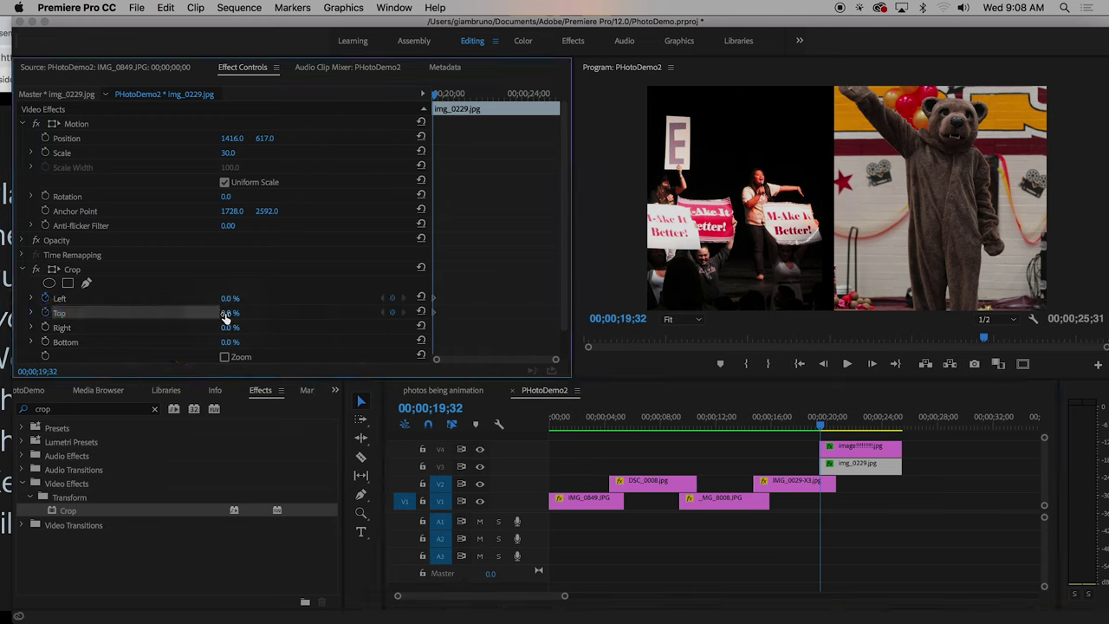
drag(225, 312, 255, 310)
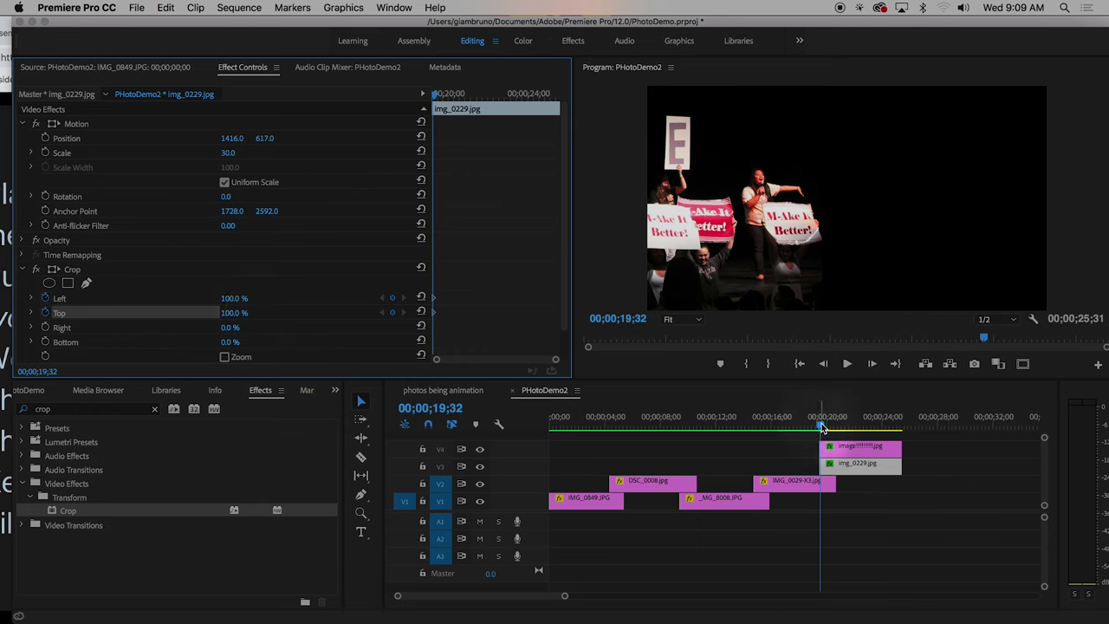
Keyframe Crop Top and Left at 0% on img_0229.jpg at 00;00;20;35.
drag(822, 427, 834, 426)
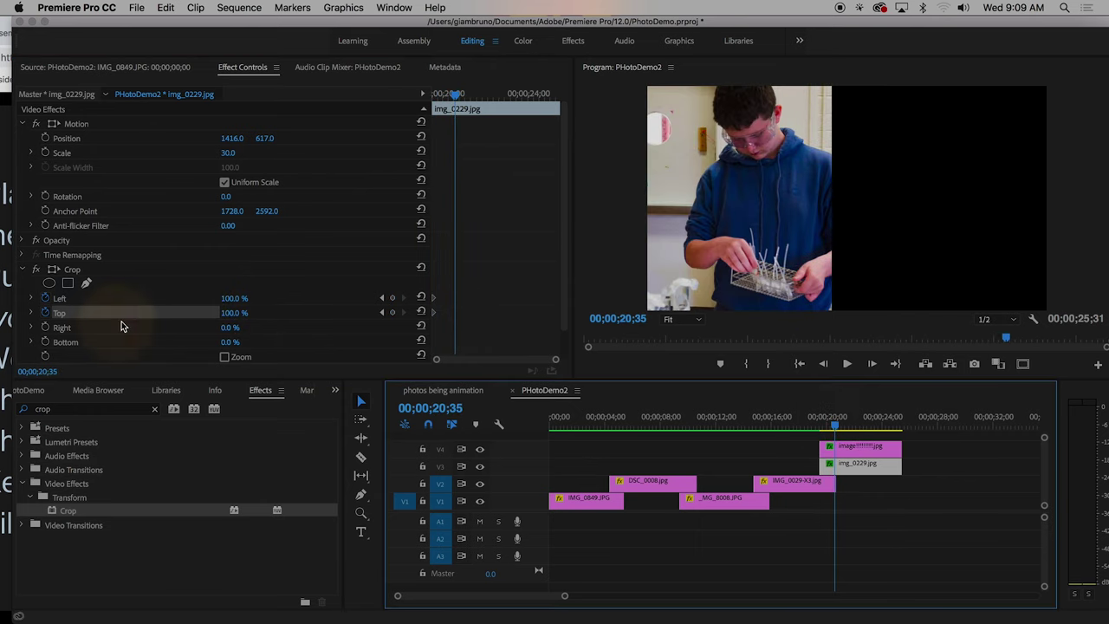
click(227, 313)
text(0)
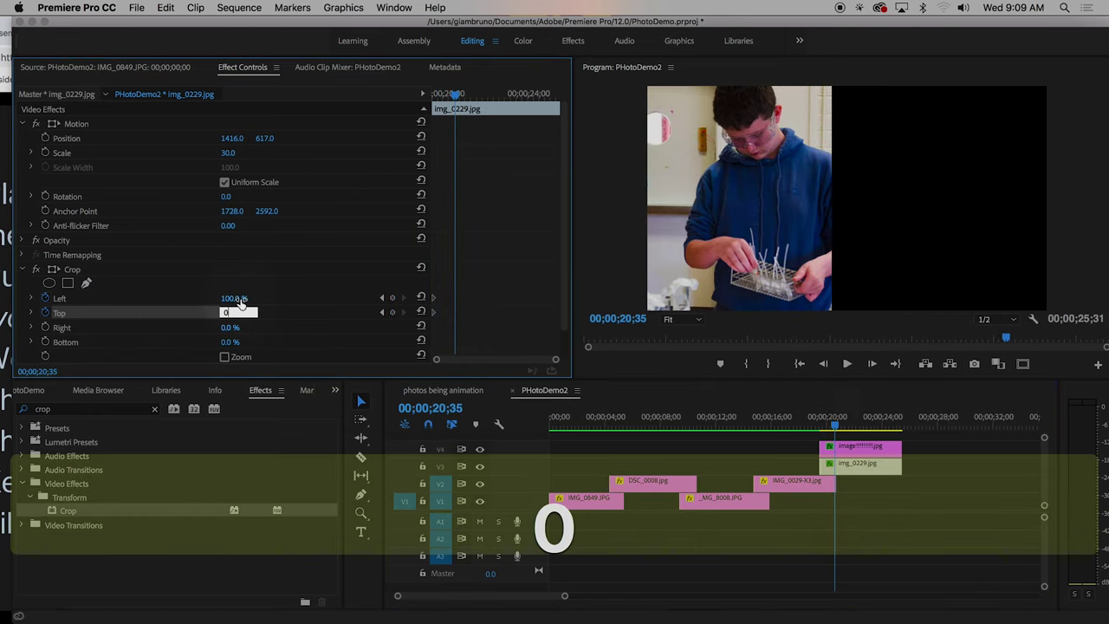
click(236, 297)
text(0)
key(Return)
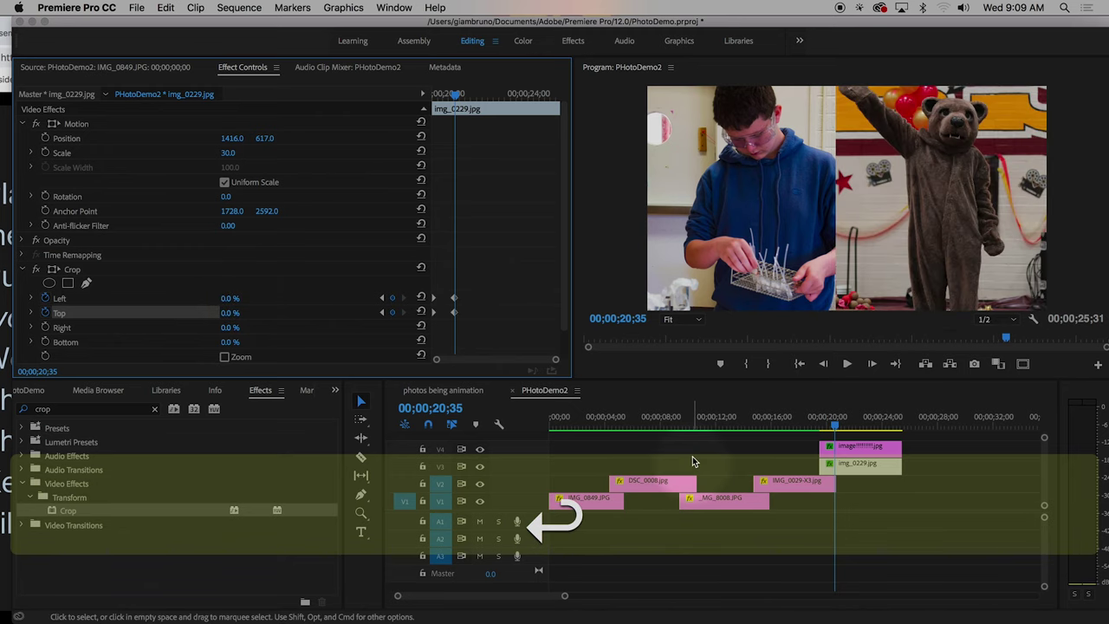
Start keyframing Crop Right and Bottom on img_0229.jpg at 00;00;24;17, keeping both values at 0%.
drag(833, 428, 886, 426)
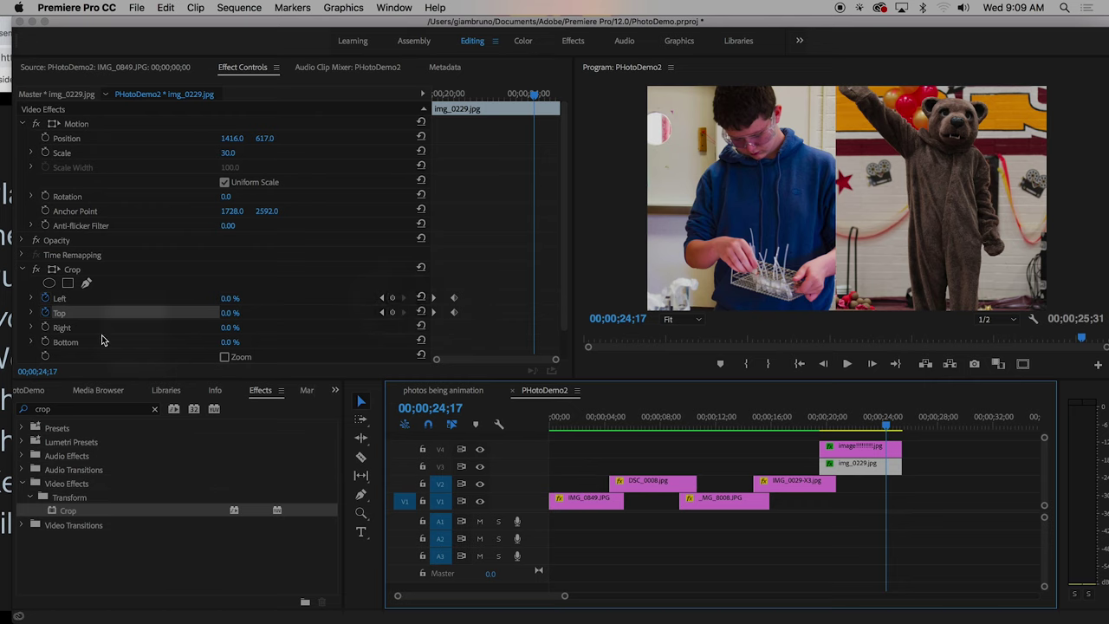
click(45, 327)
click(45, 342)
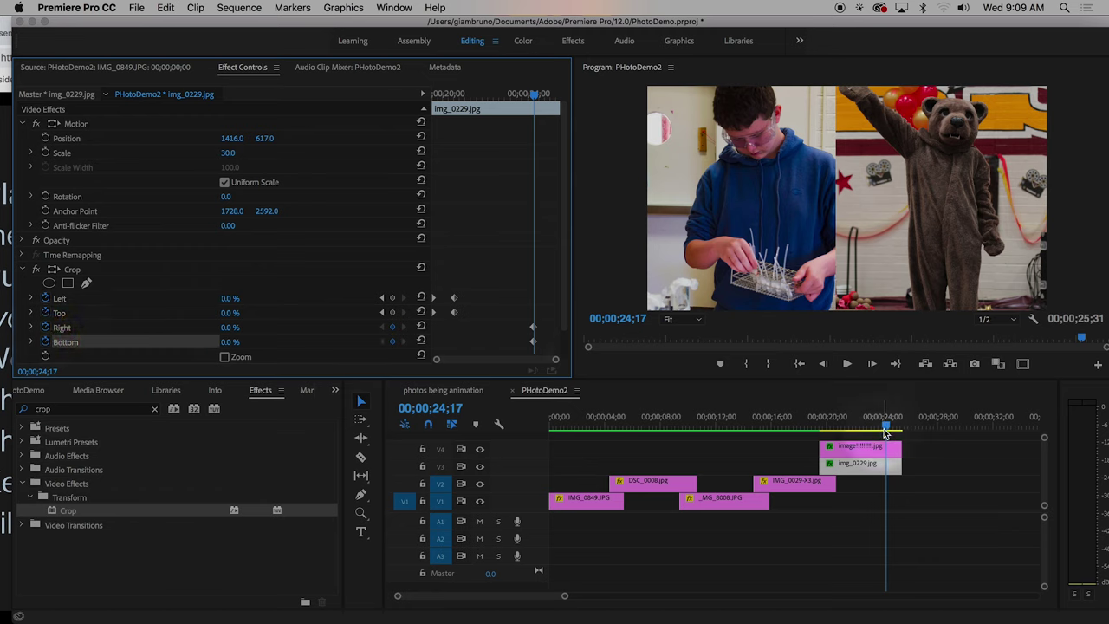
Set Crop Right to 99% and Crop Bottom to 100% on img_0229.jpg at 00;00;25;25.
drag(885, 431, 902, 427)
click(227, 289)
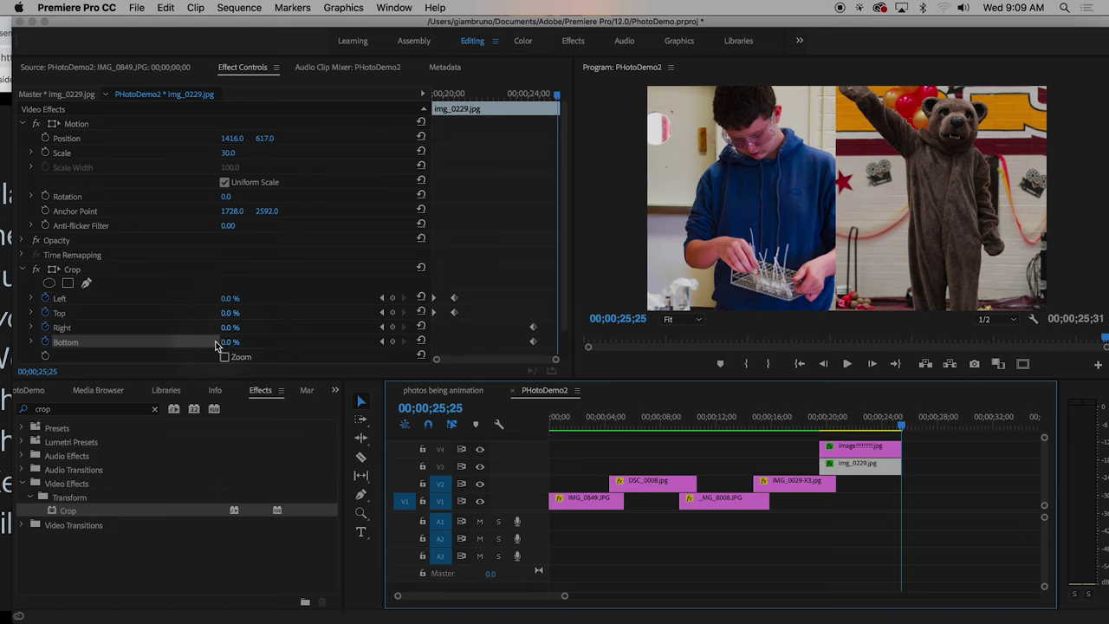
mouse_move(226, 344)
mouse_down()
mouse_move(237, 340)
mouse_move(227, 327)
mouse_up()
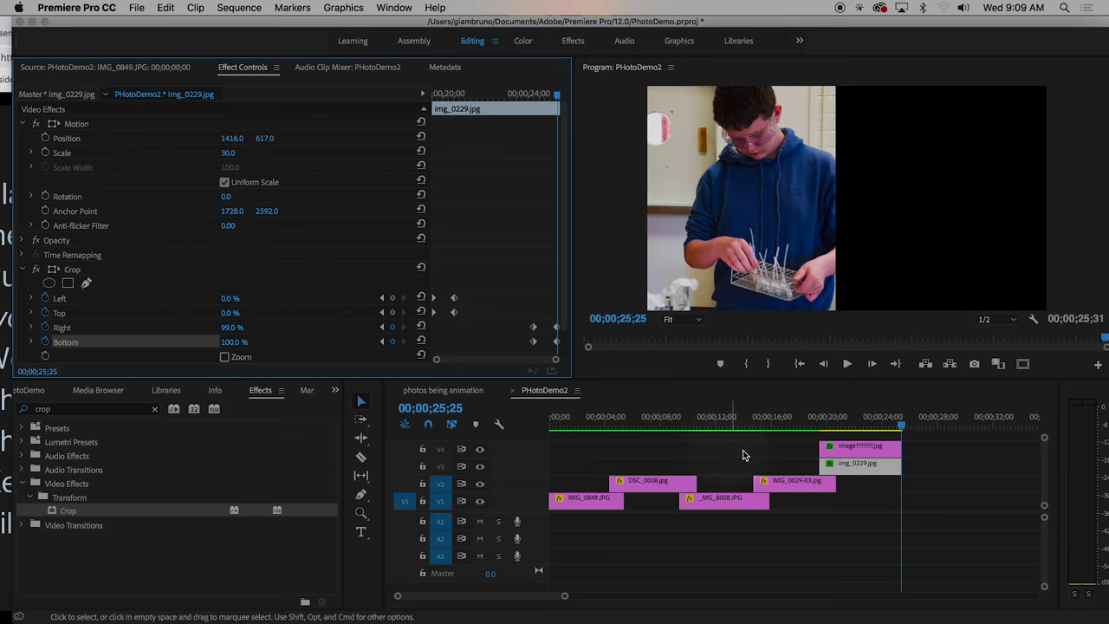
Start keyframing Crop Top and Left on image!!!!!!!!!.jpg at 00;00;24;05, keeping both values at 0%.
click(840, 450)
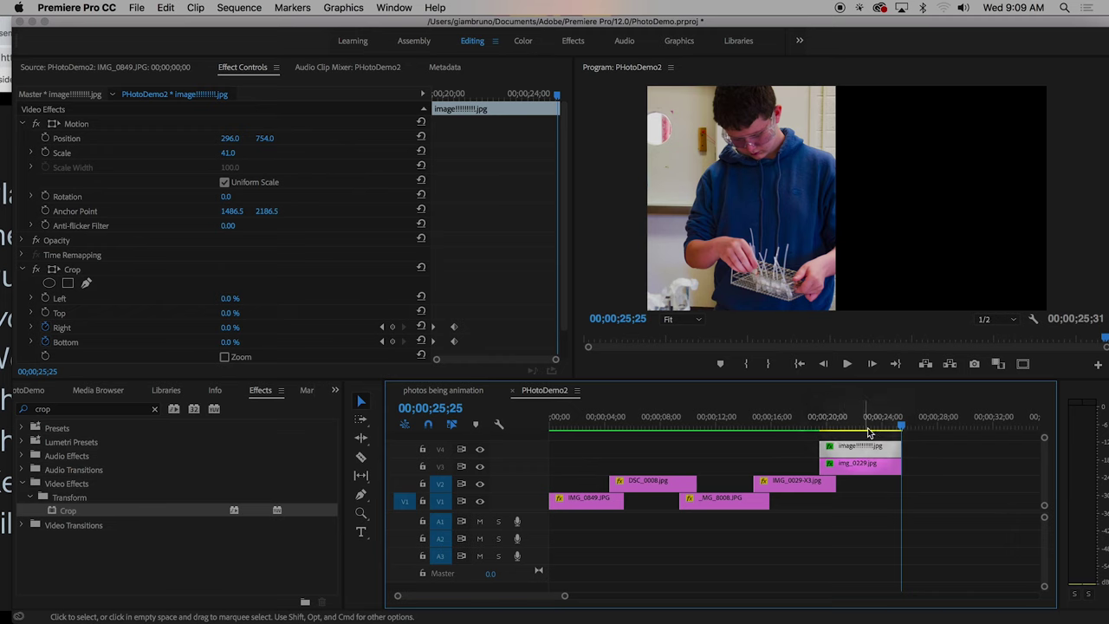
click(891, 427)
drag(889, 429, 879, 432)
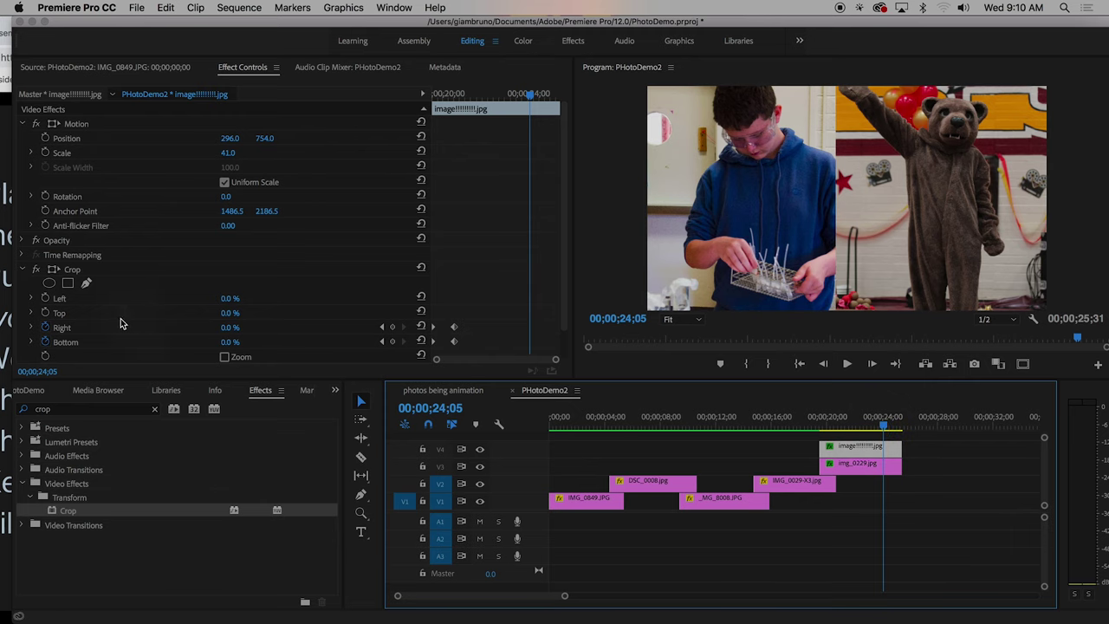
click(45, 312)
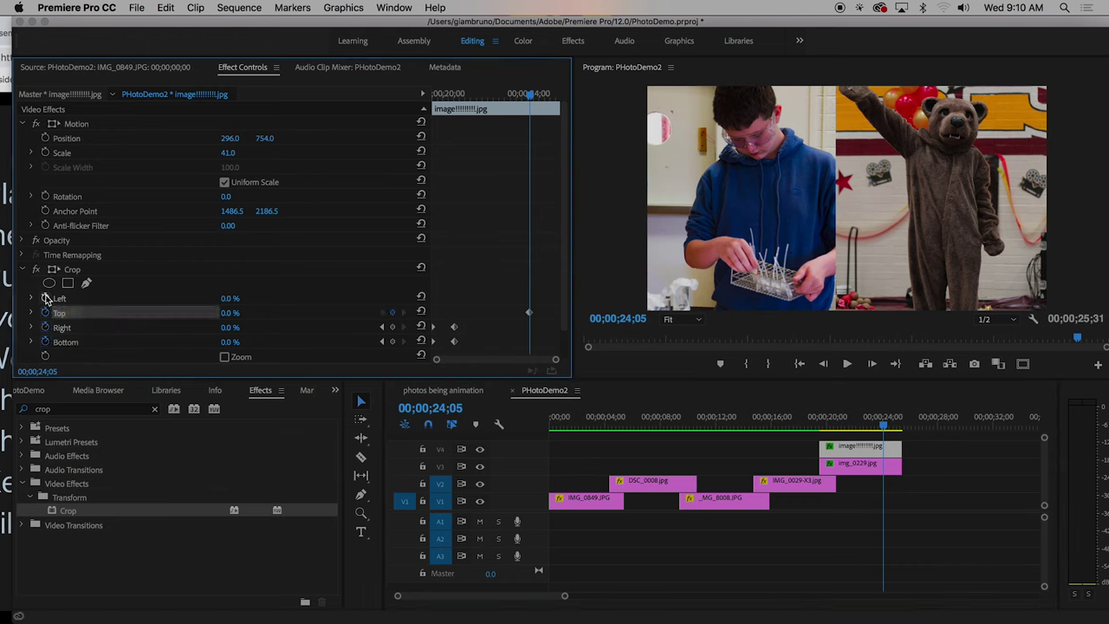
click(45, 298)
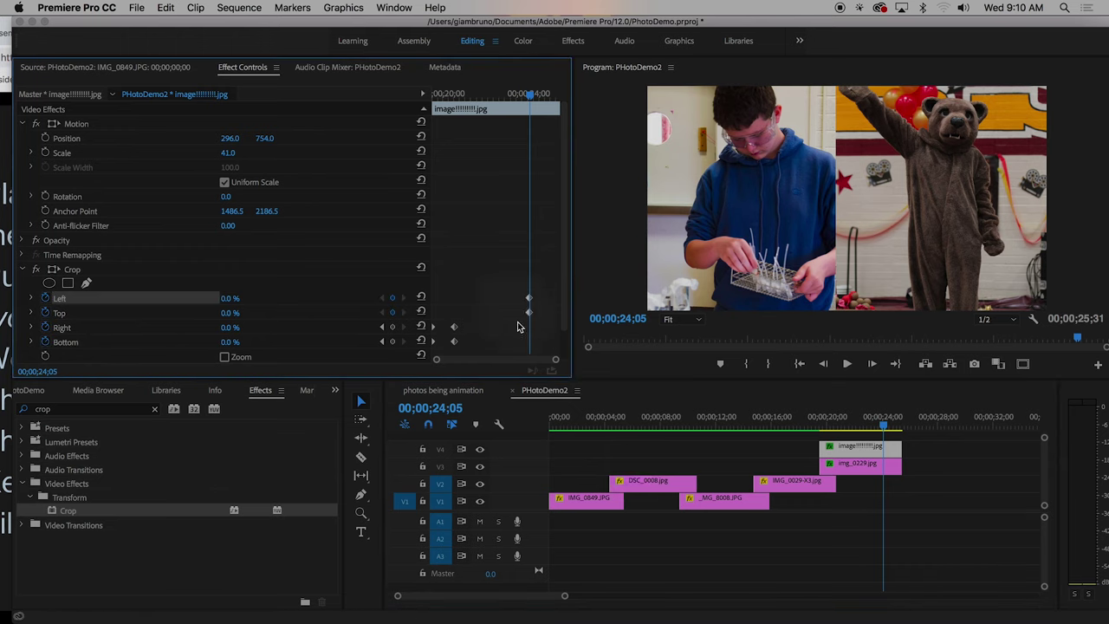
Keyframe Crop Left and Top at 100% on image!!!!!!!!!.jpg at 00;00;25;19.
click(884, 425)
drag(884, 425, 903, 423)
click(150, 315)
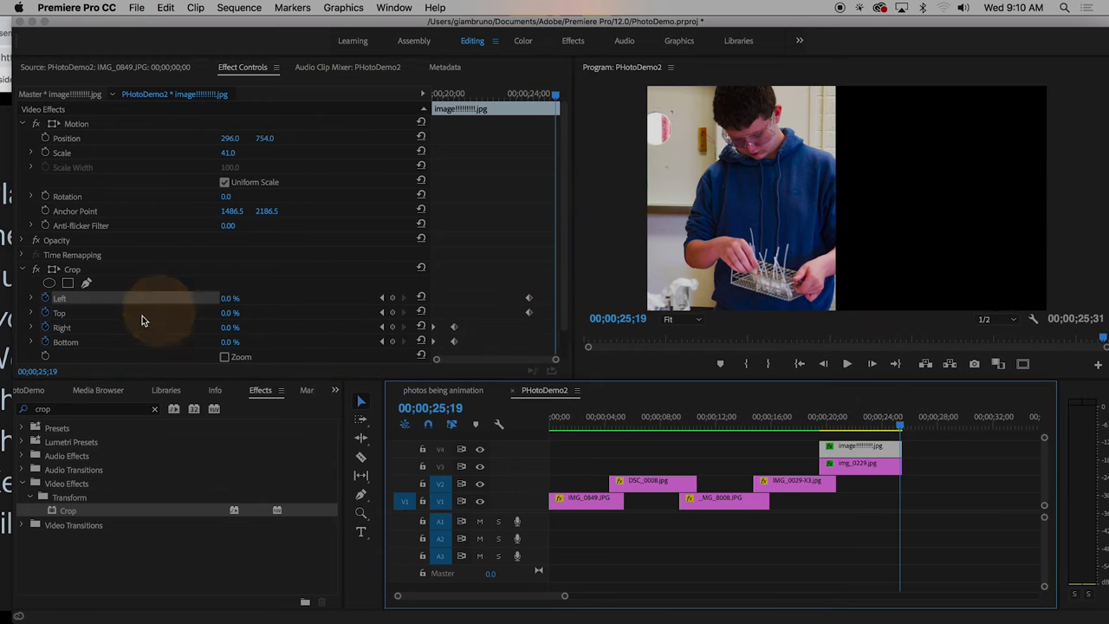
click(224, 298)
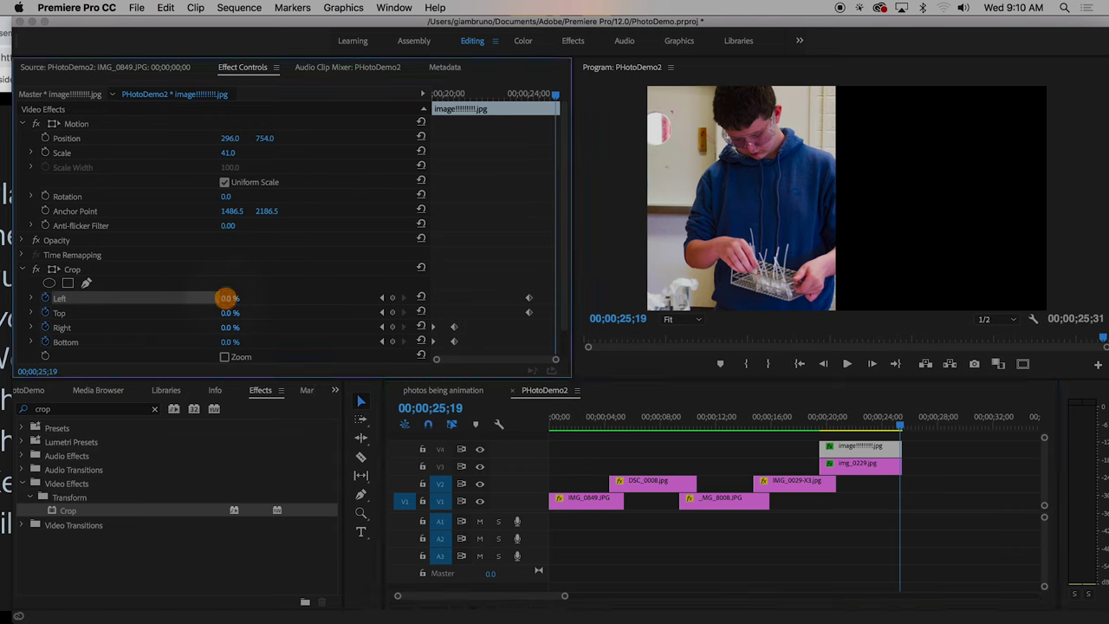
drag(225, 298, 225, 298)
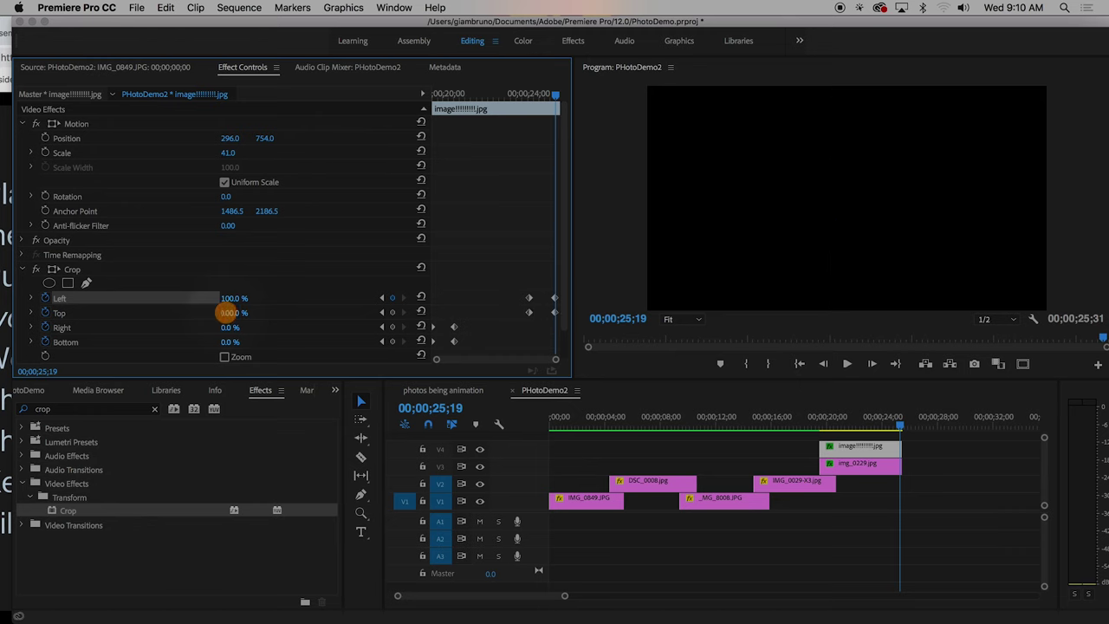
drag(225, 313, 272, 315)
Play the start of the split-screen section to preview how the two photos are revealed.
drag(879, 427, 817, 423)
key(space)
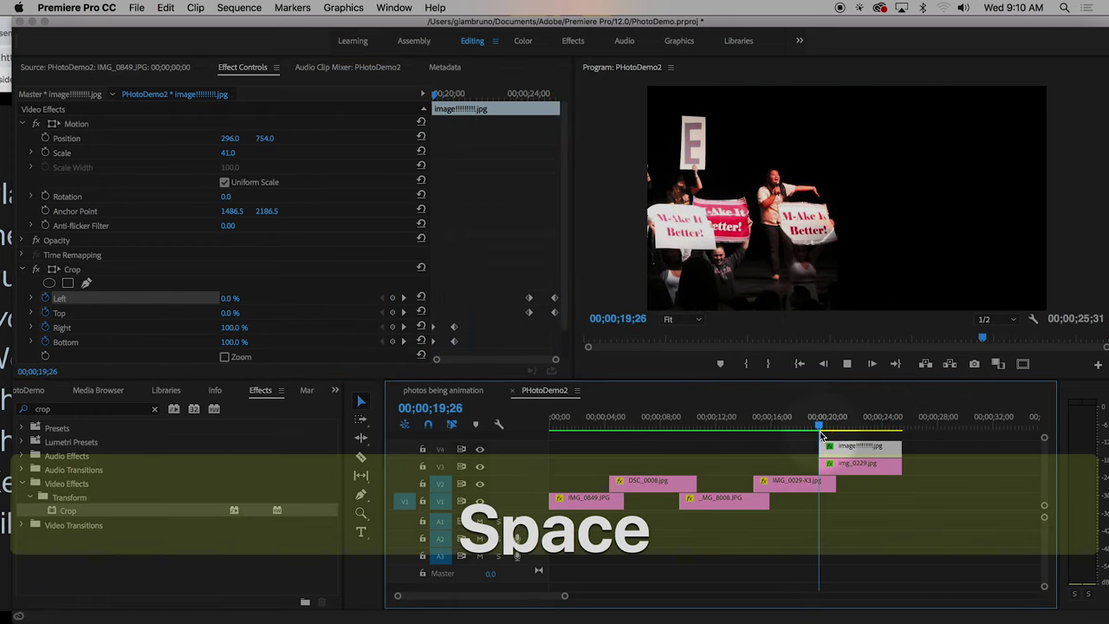
key(space)
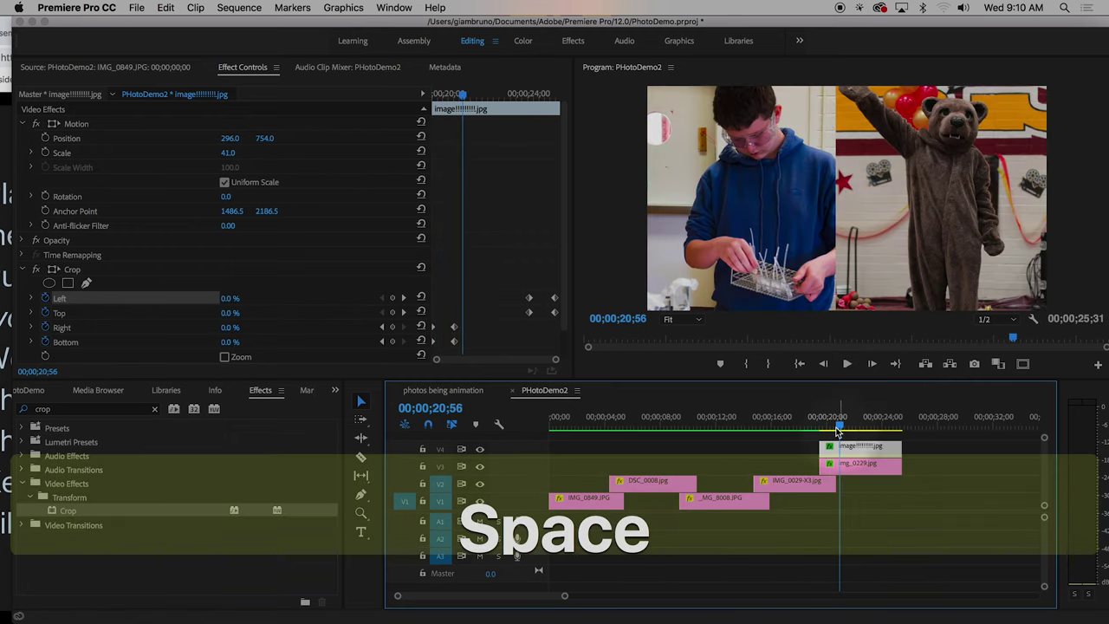
Render PHotoDemo2 from in to out and play the split-screen section from 00;00;18;47.
click(239, 8)
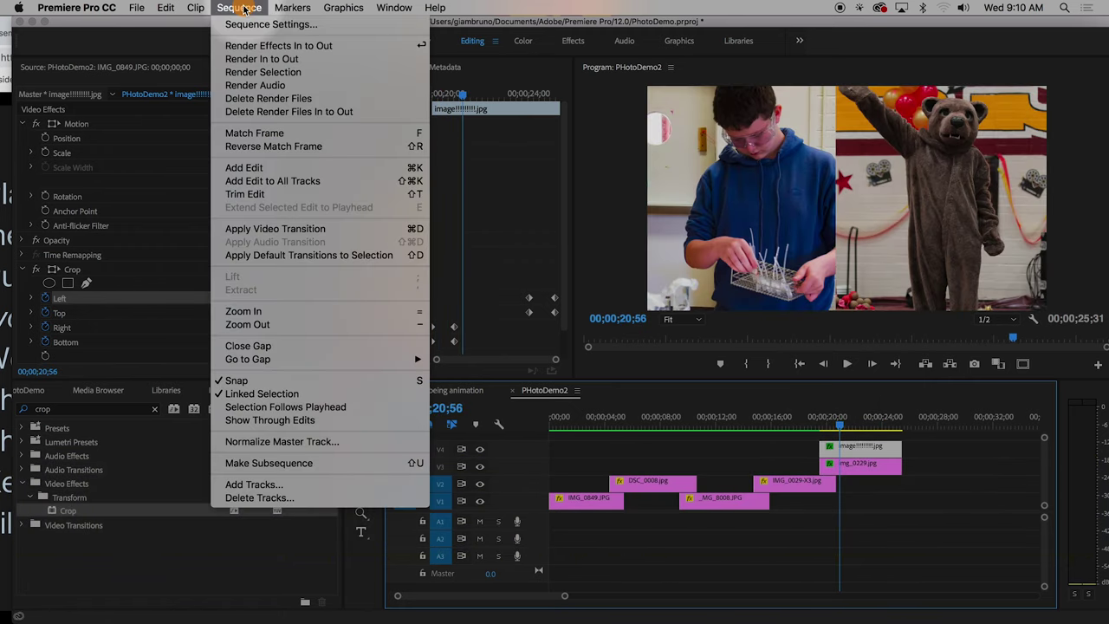
click(247, 60)
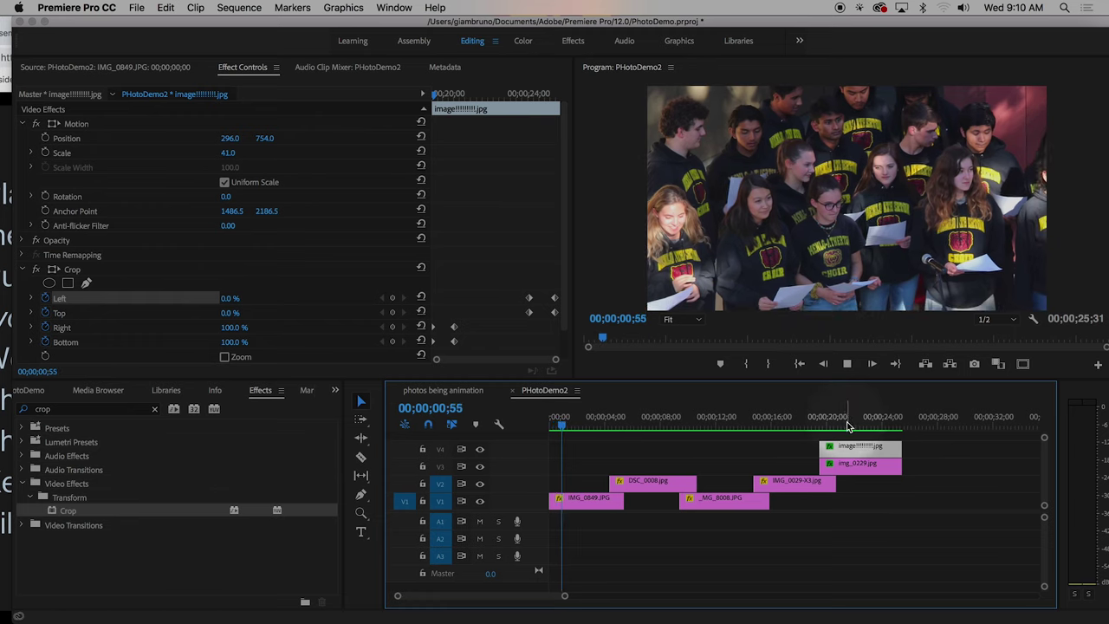
click(811, 425)
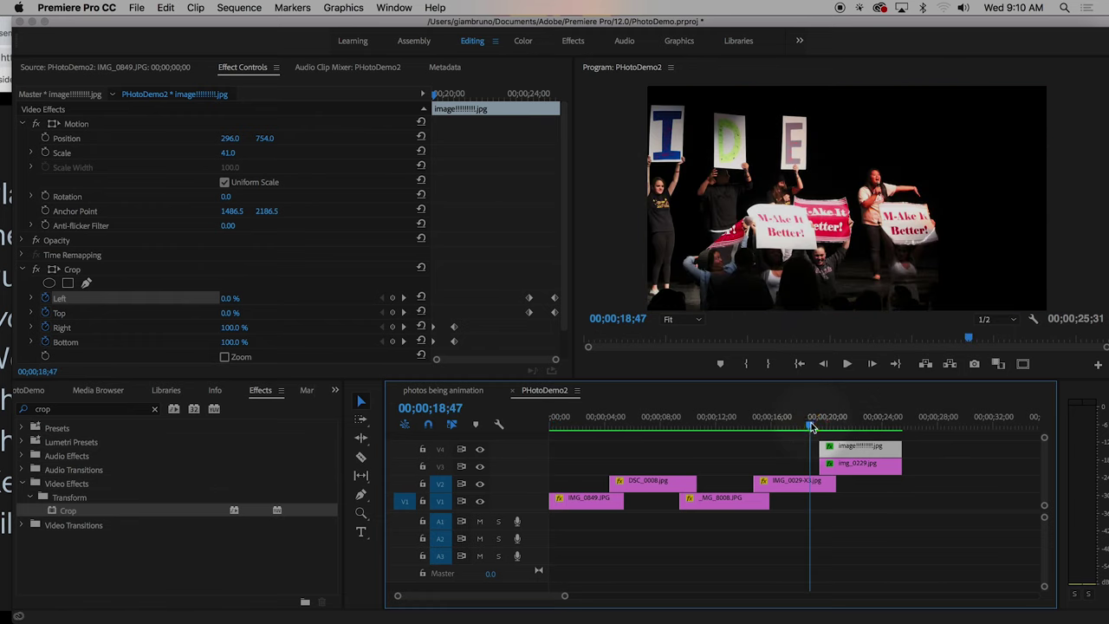
key(space)
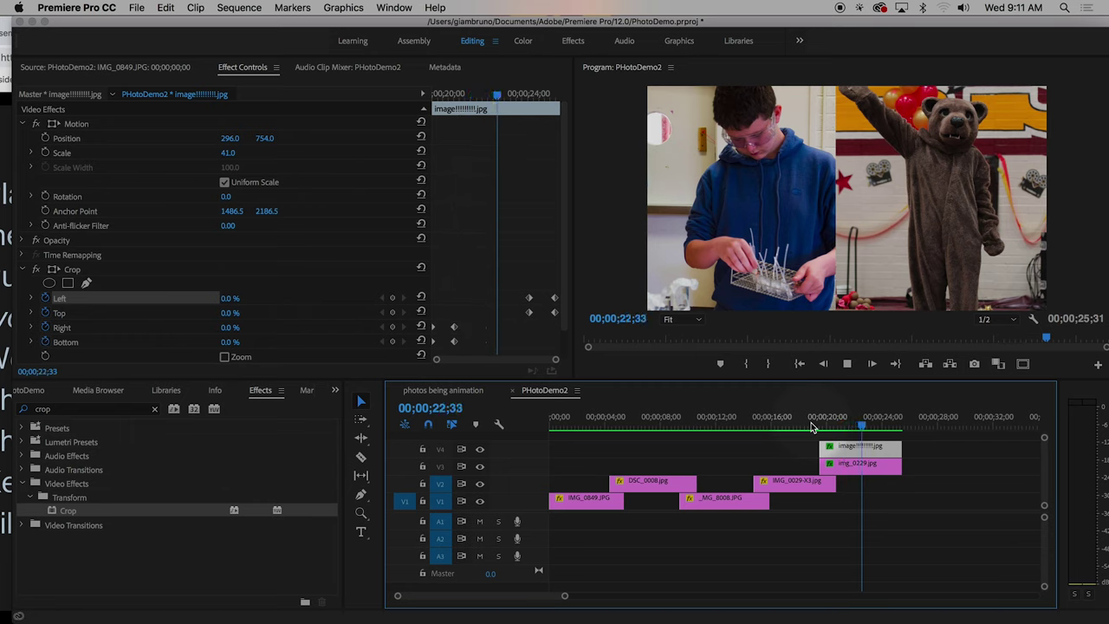
key(space)
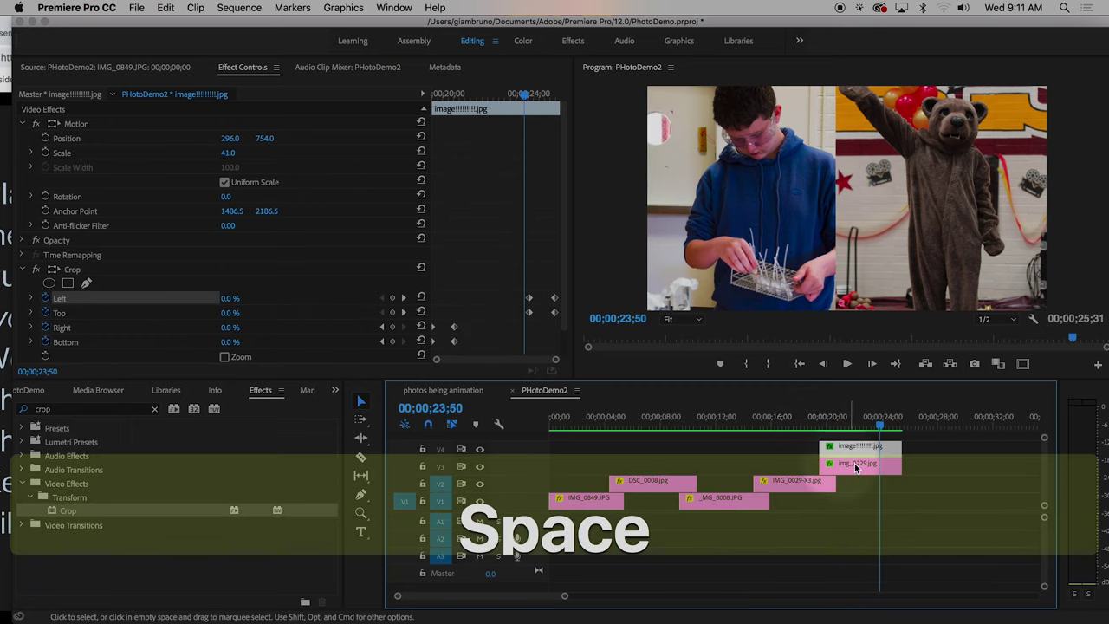
Deselect the clip and scrub from 00;00;06;48 to 00;00;18;02 to review the earlier photo moves.
click(927, 445)
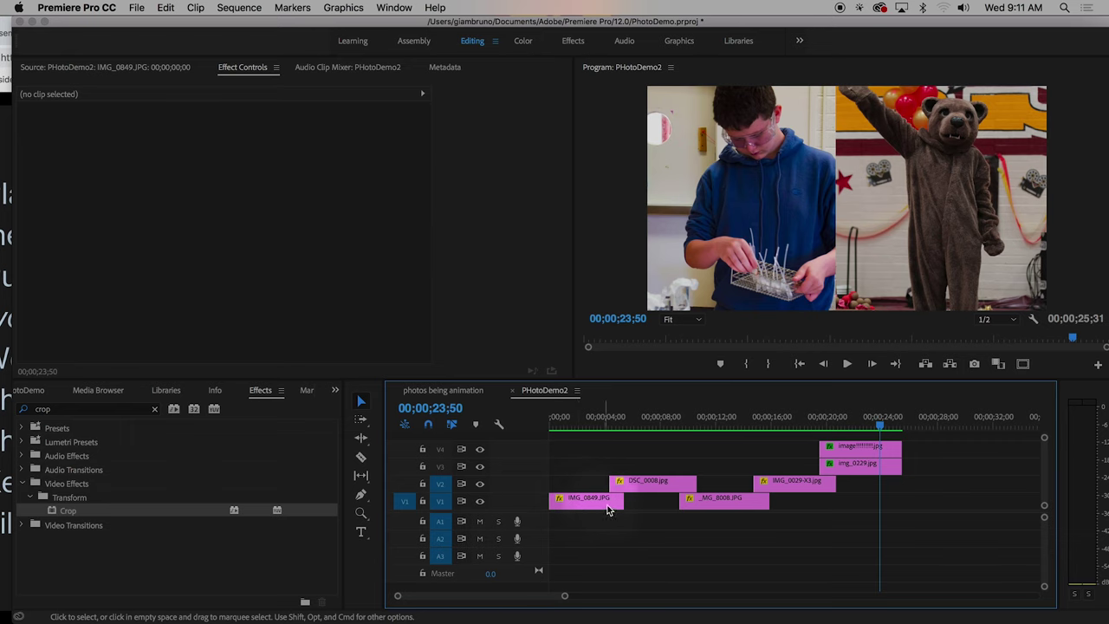
click(641, 429)
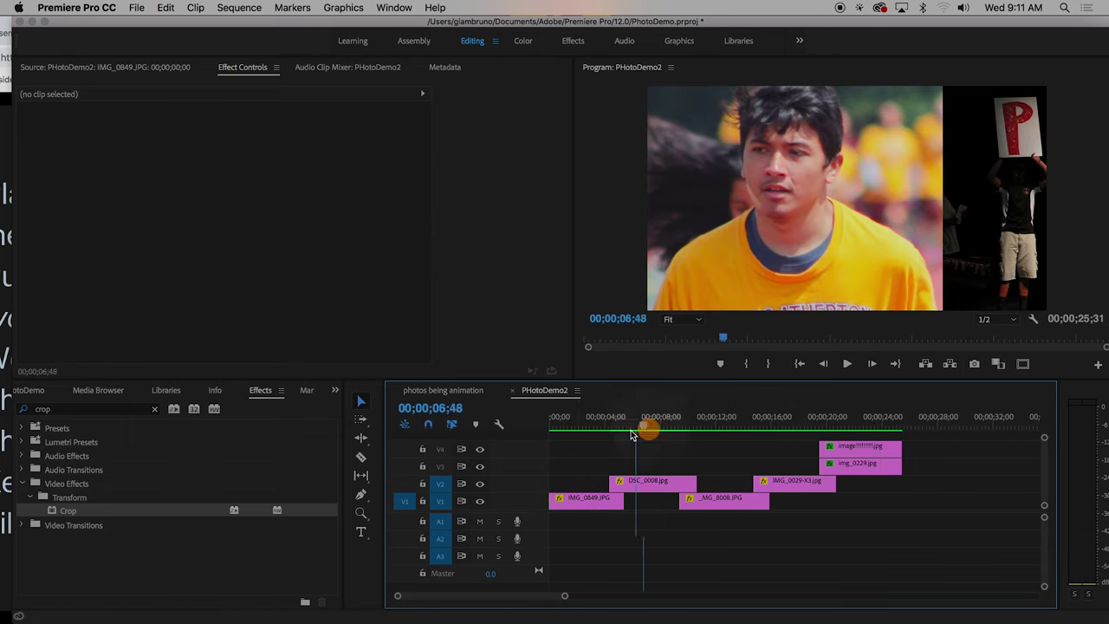
drag(630, 435, 798, 438)
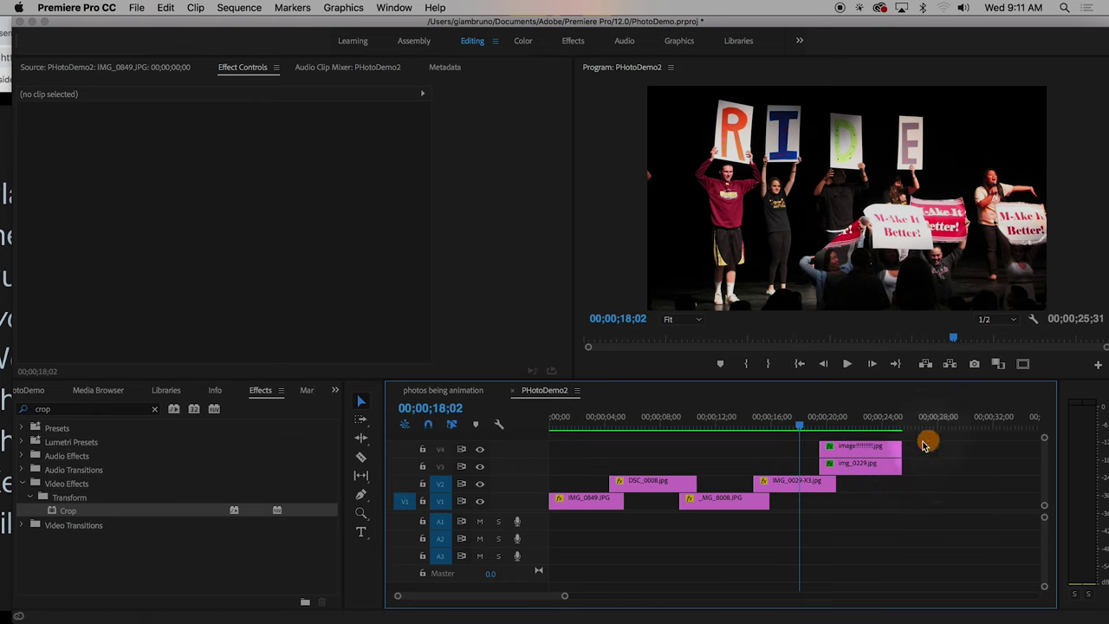
Select all six photo clips in PHotoDemo2 and apply the default video transition to them.
drag(937, 440, 561, 535)
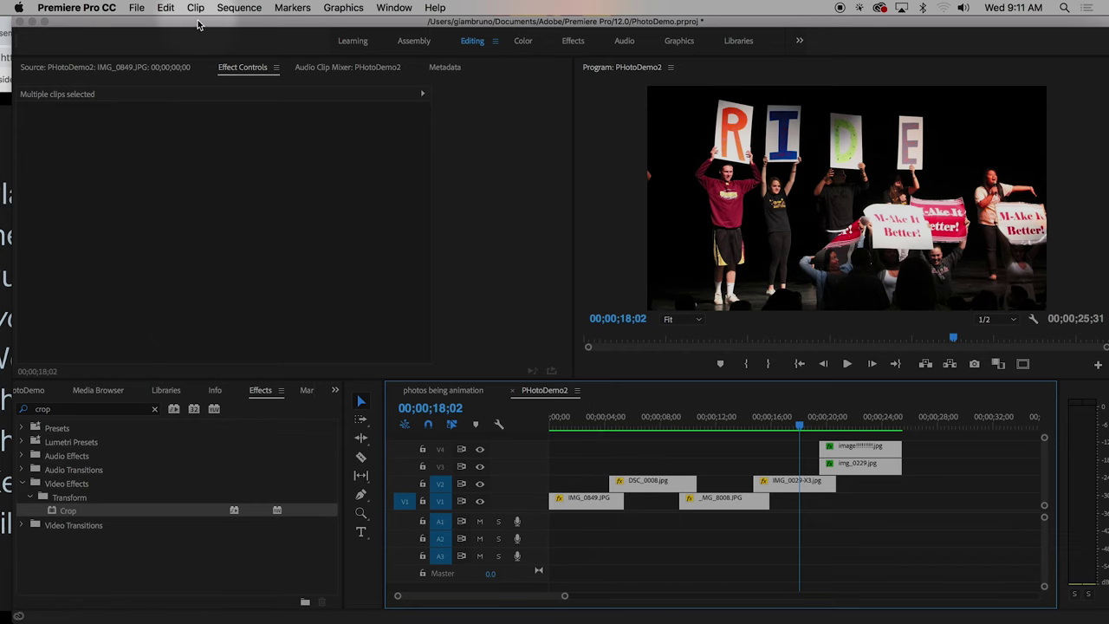
click(236, 9)
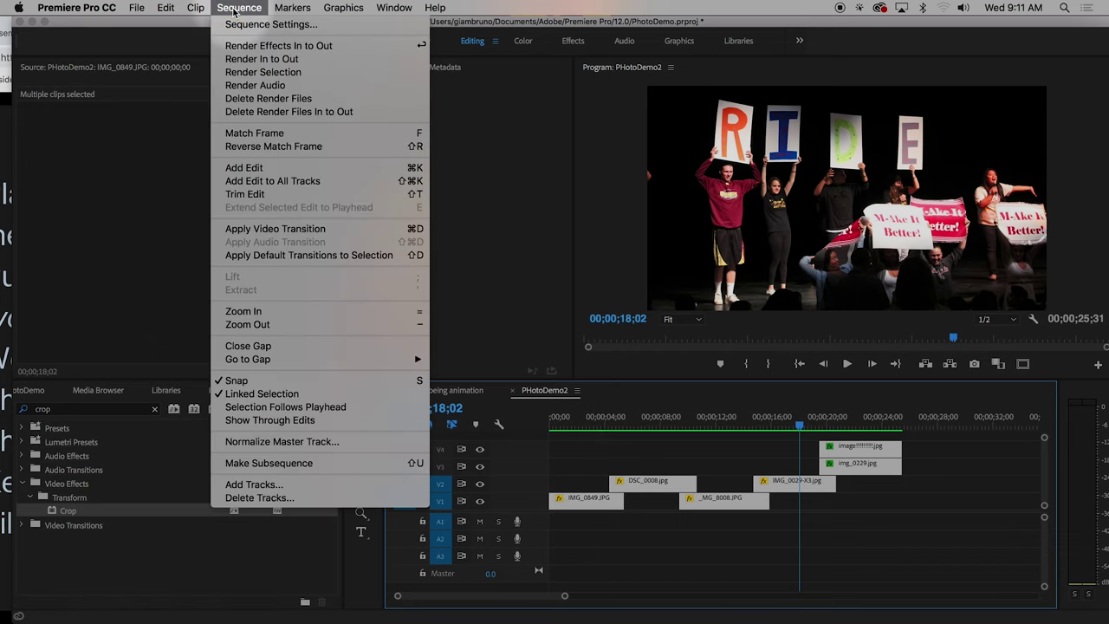
mouse_move(160, 10)
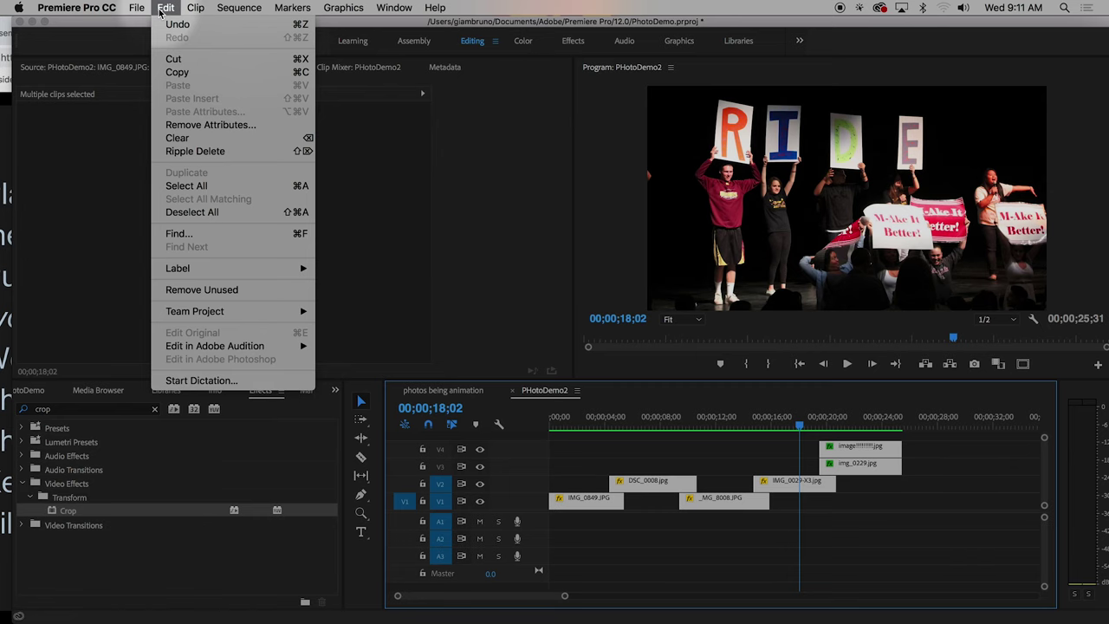
mouse_move(222, 7)
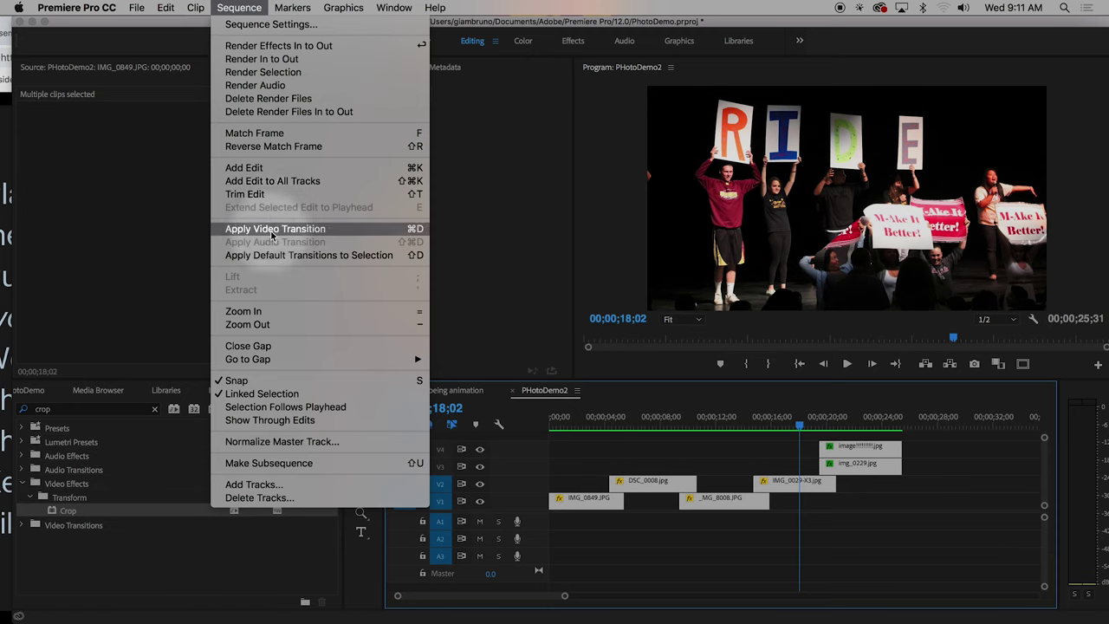
click(411, 230)
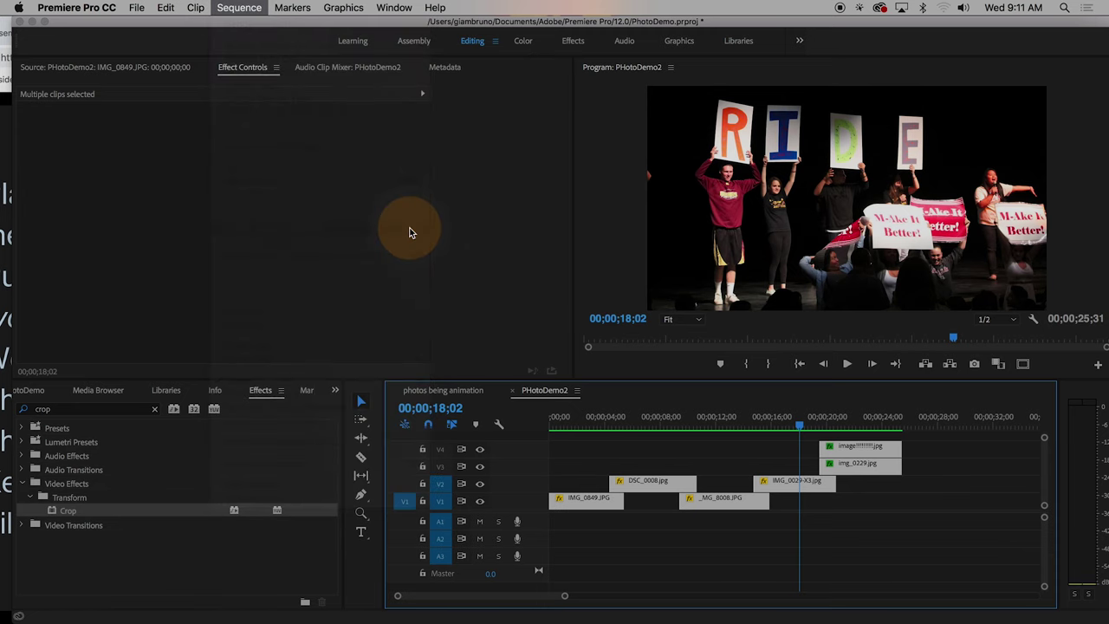
Play the sequence from the beginning to preview the transitions on the first photos.
click(620, 422)
drag(620, 424, 510, 425)
key(space)
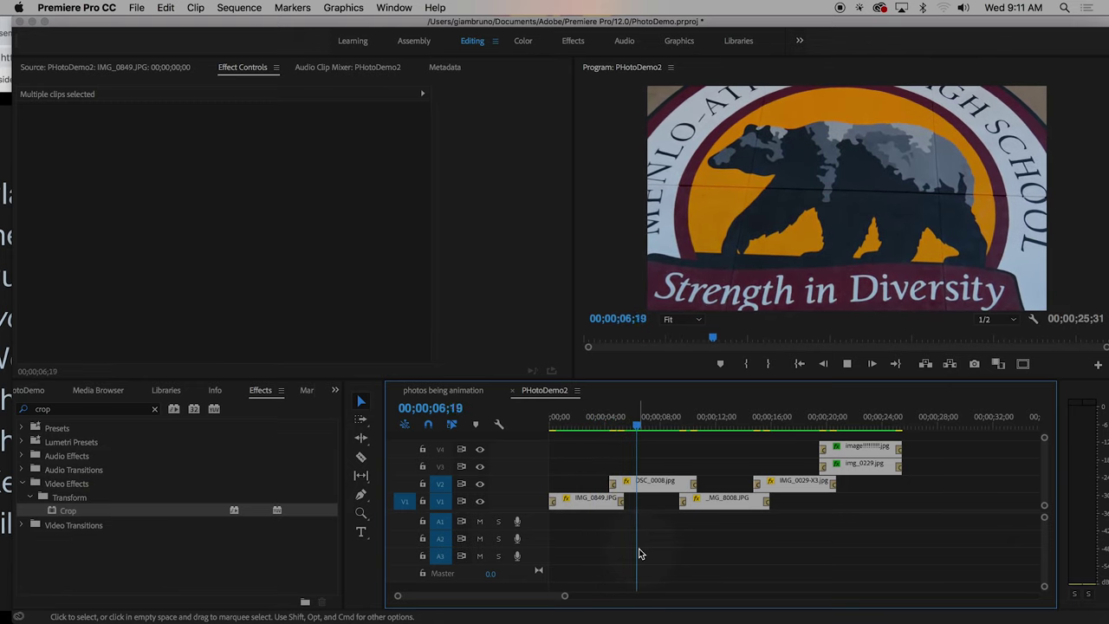
key(space)
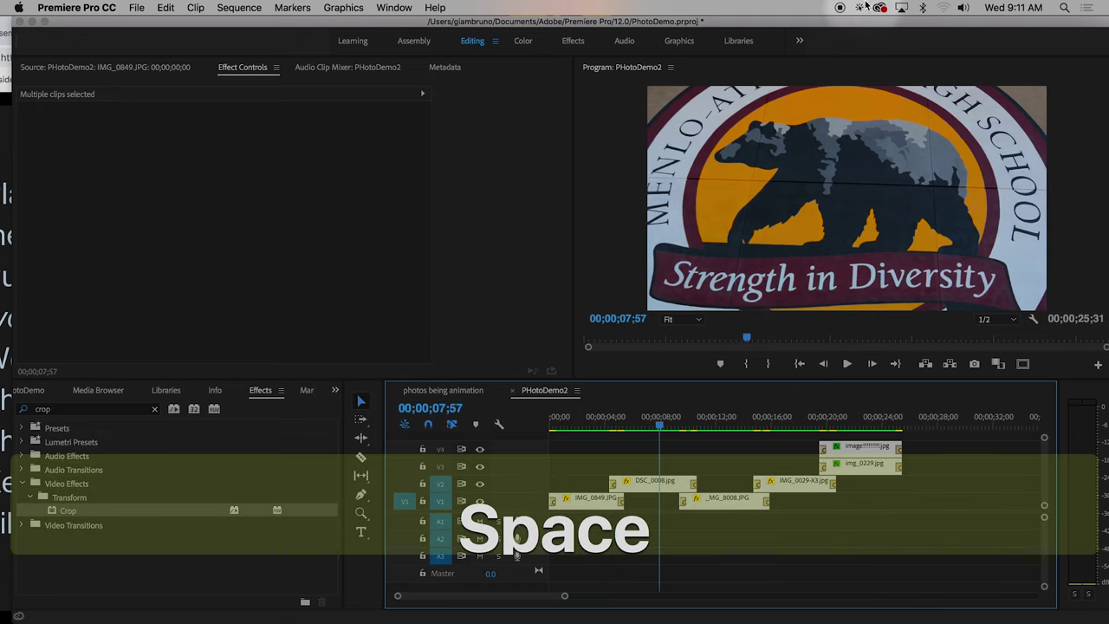
Add Reverse Chill.m4a from the M-A Photo Demo folder in Finder to audio track A1 at the start of the sequence.
drag(855, 21, 715, 15)
click(1022, 27)
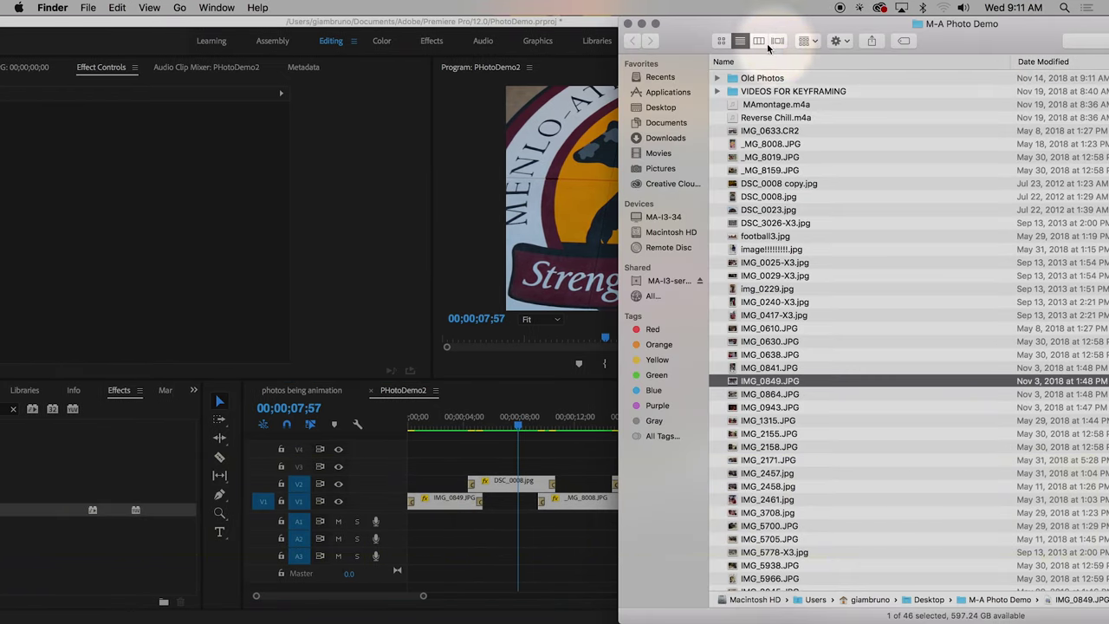
click(750, 105)
click(751, 120)
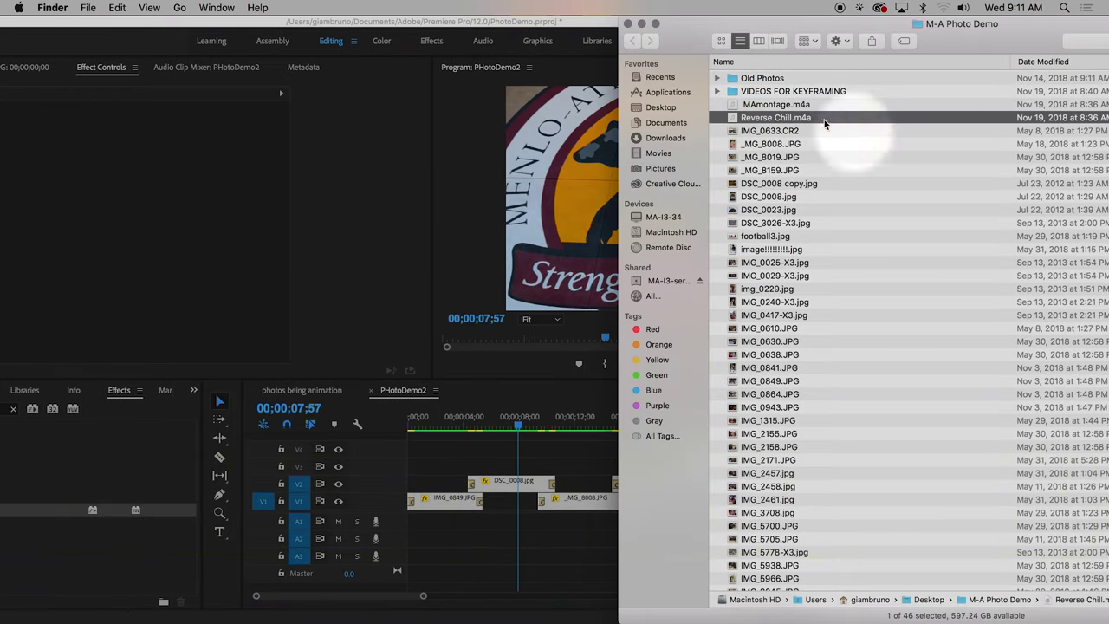
drag(689, 42, 929, 43)
drag(993, 123, 384, 525)
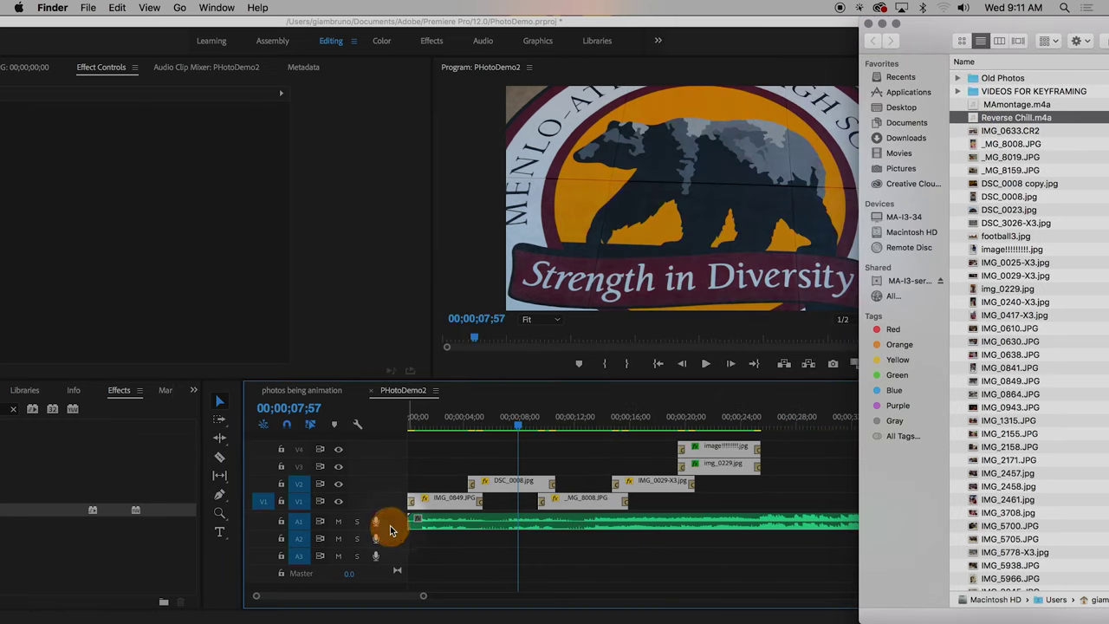
click(594, 488)
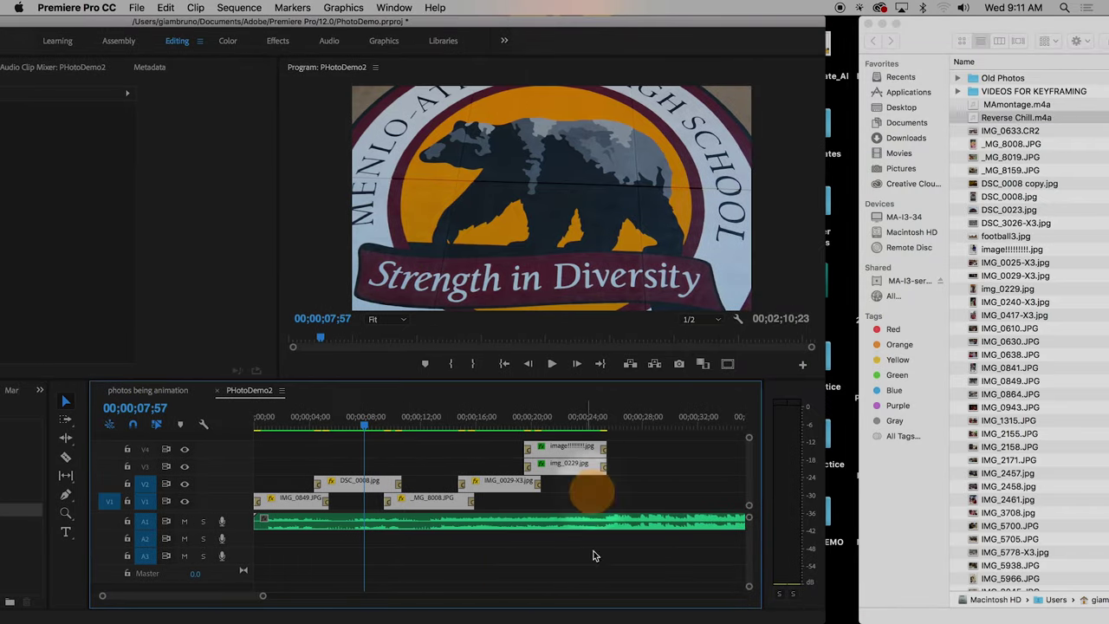
Cut Reverse Chill.m4a at 00;00;25;13 to remove the excess audio, and try applying the default transition to the remaining clip.
click(589, 426)
drag(591, 428, 605, 430)
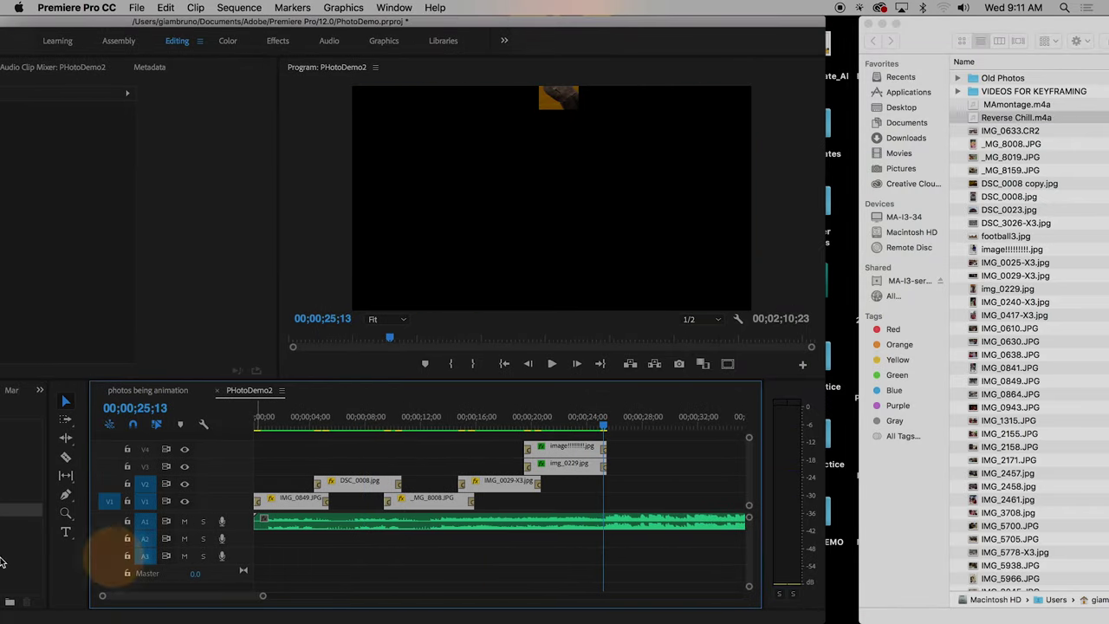
click(65, 457)
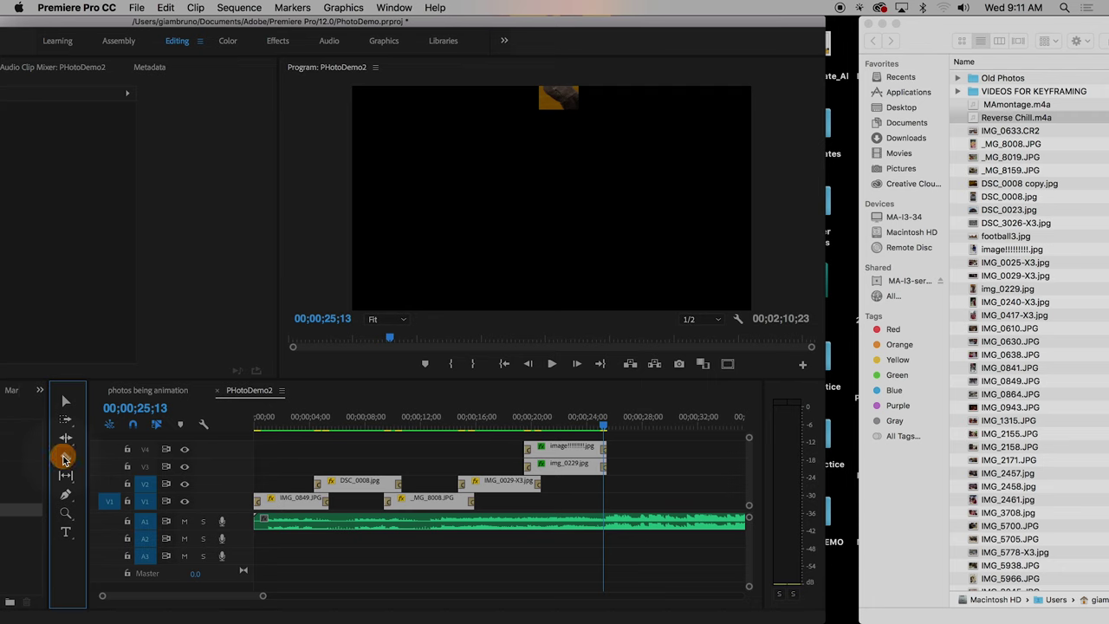
click(605, 523)
key(a)
key(v)
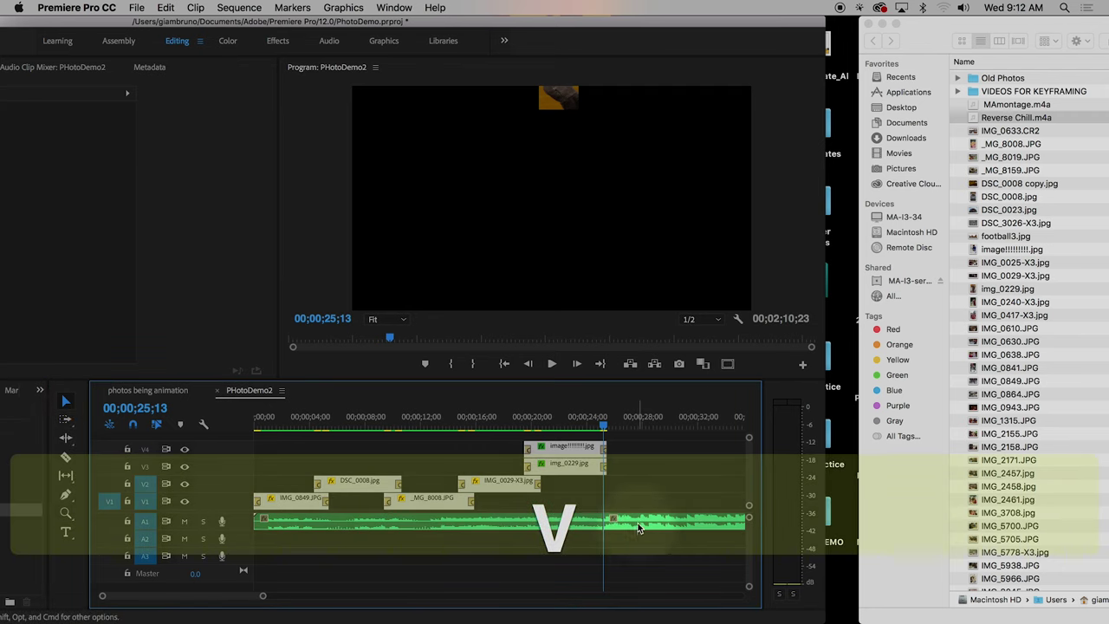
click(638, 525)
key(BackSpace)
click(530, 525)
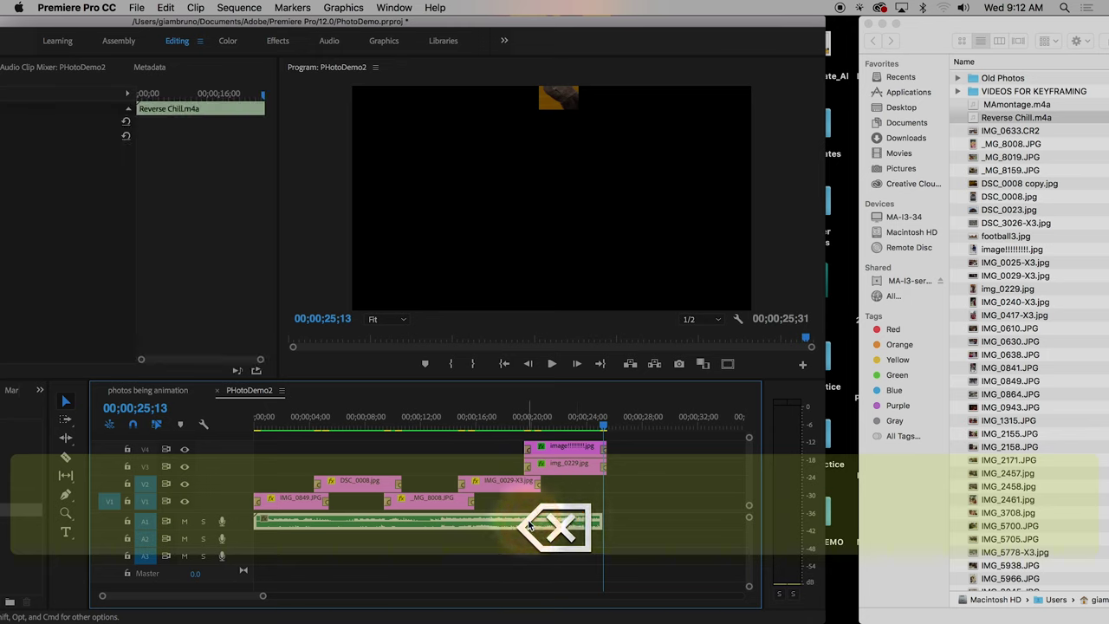
key(super+d)
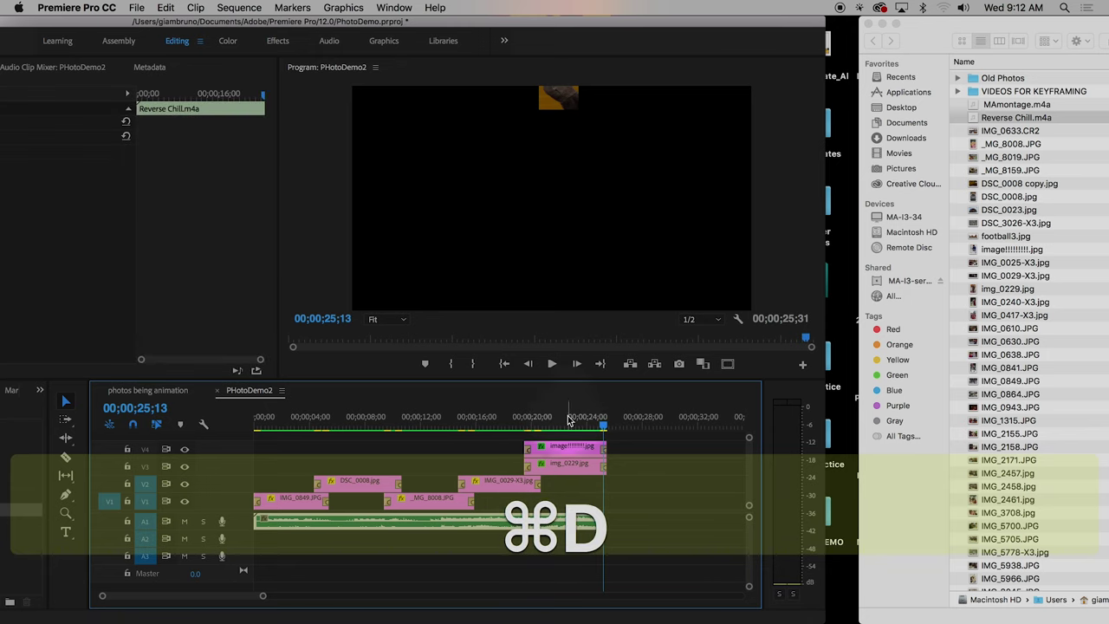
Play PHotoDemo2 from the beginning to the end of the split-screen section to review the photos with the music.
click(494, 425)
drag(498, 428, 254, 416)
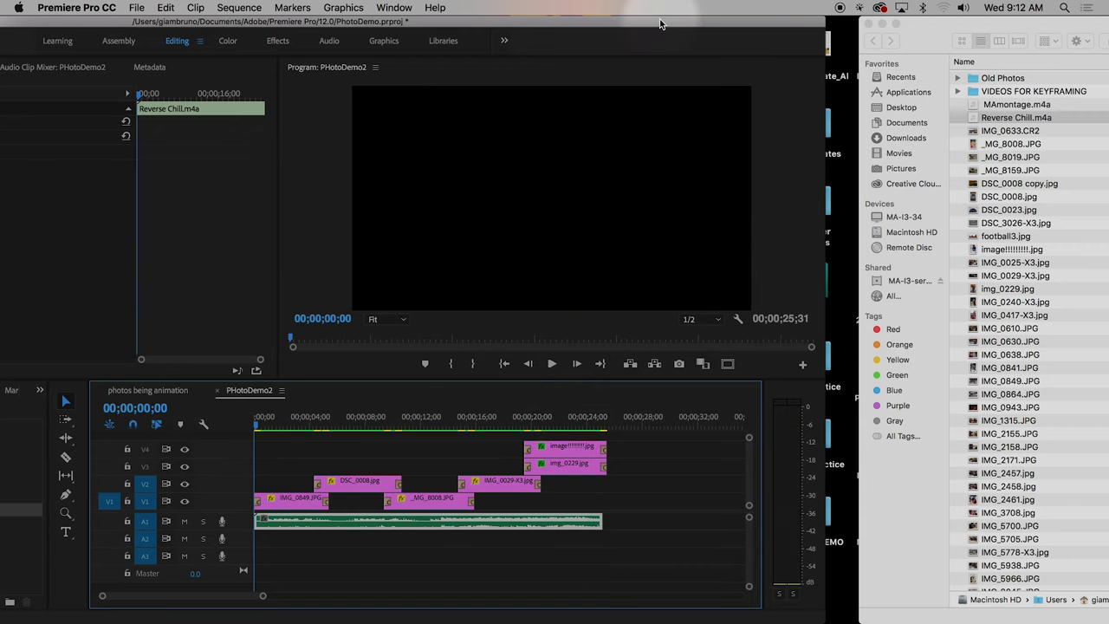
drag(628, 19, 738, 19)
click(586, 430)
key(space)
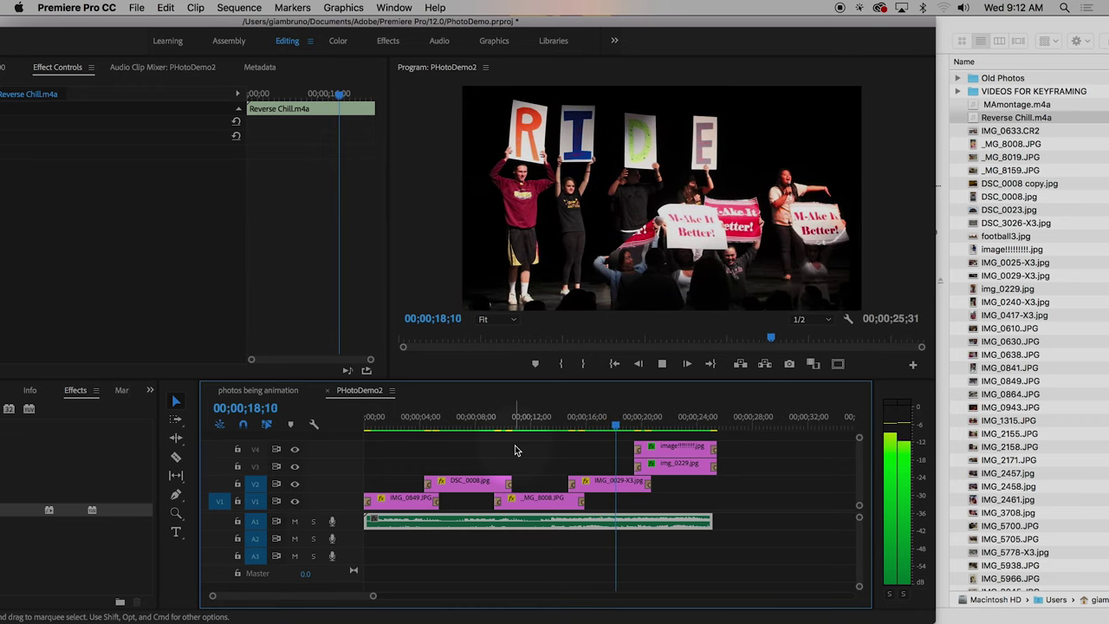
key(space)
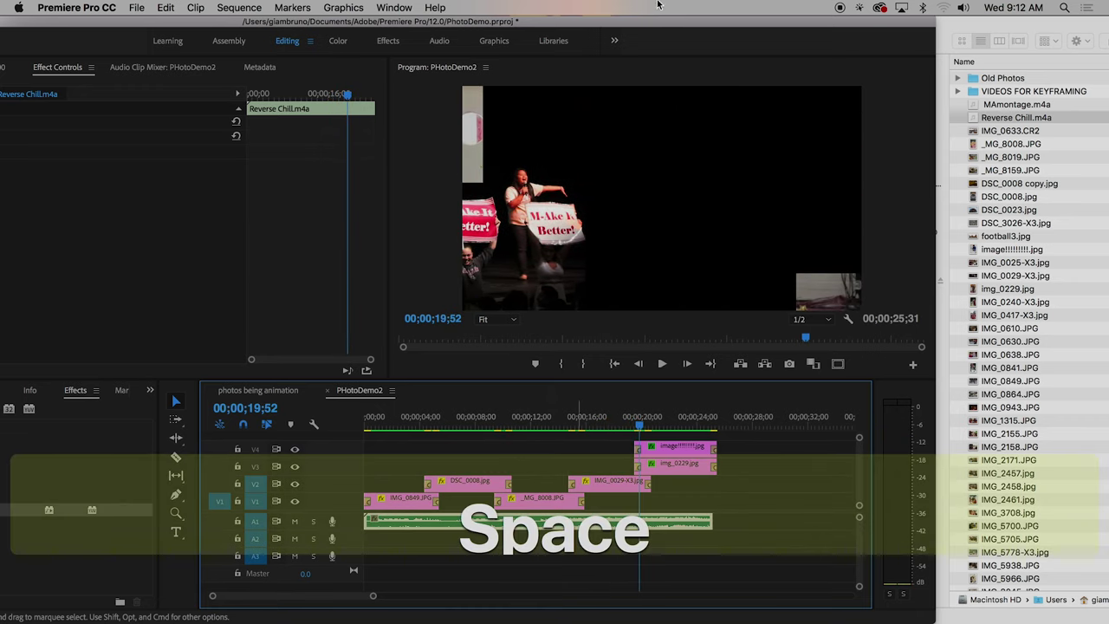
click(136, 8)
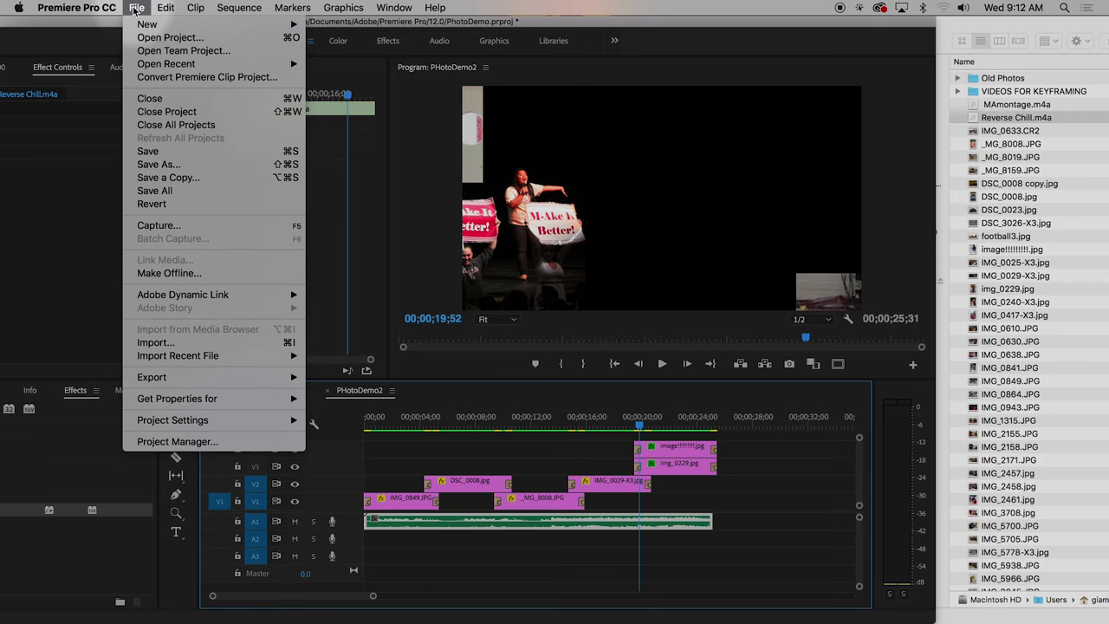
click(136, 8)
key(space)
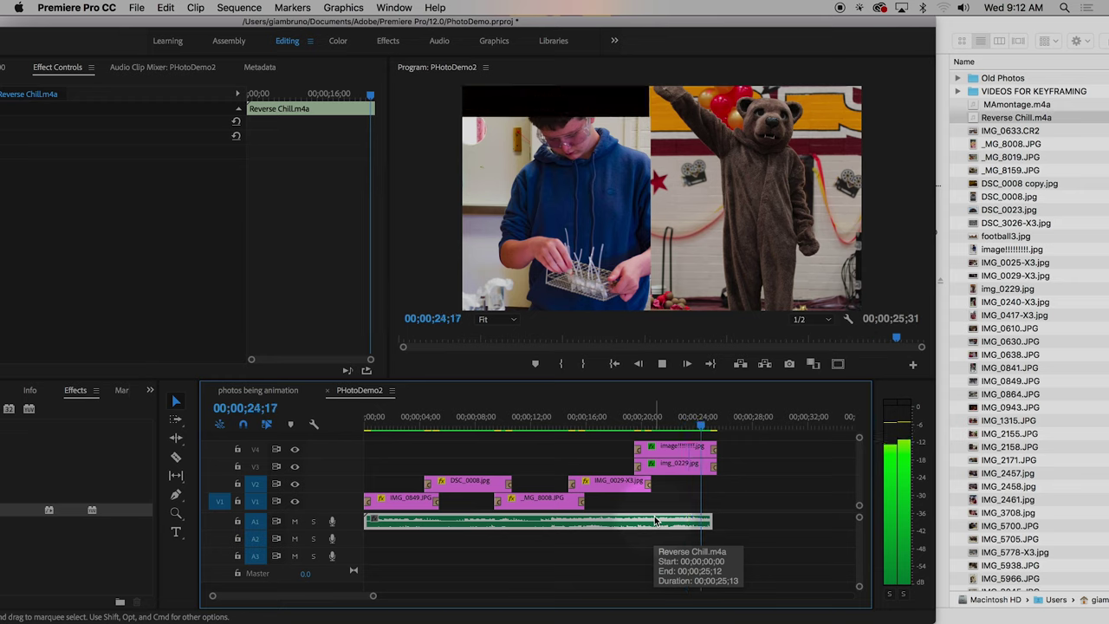
key(space)
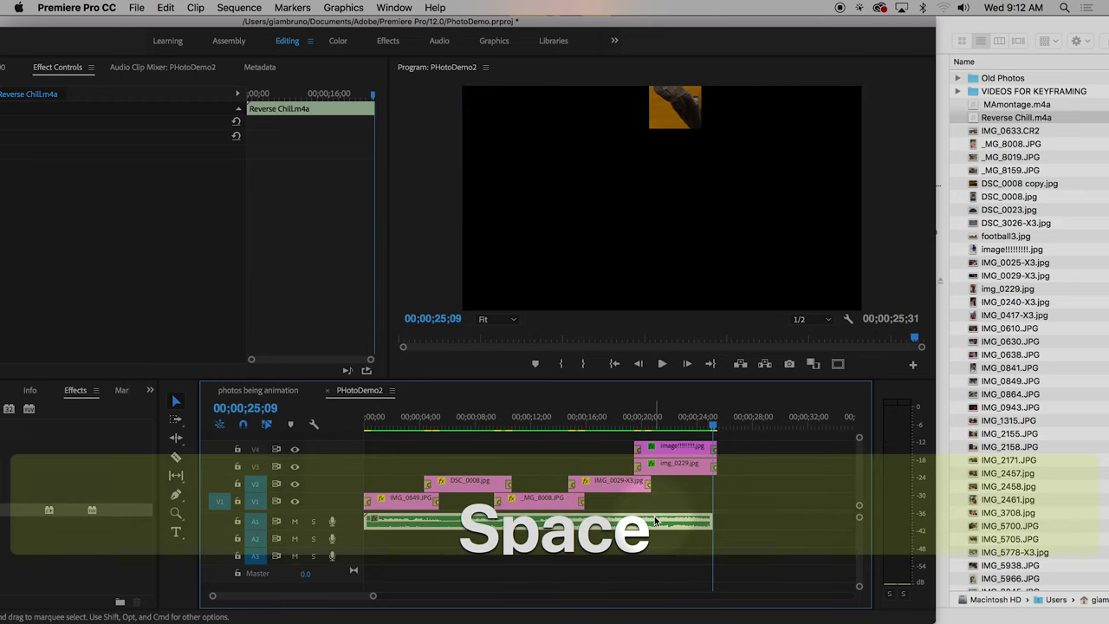
Export the PHotoDemo2 sequence as an H.264 video to the Desktop, naming the file 2_PhotoDemo_lastname.mp4.
click(136, 7)
mouse_move(192, 382)
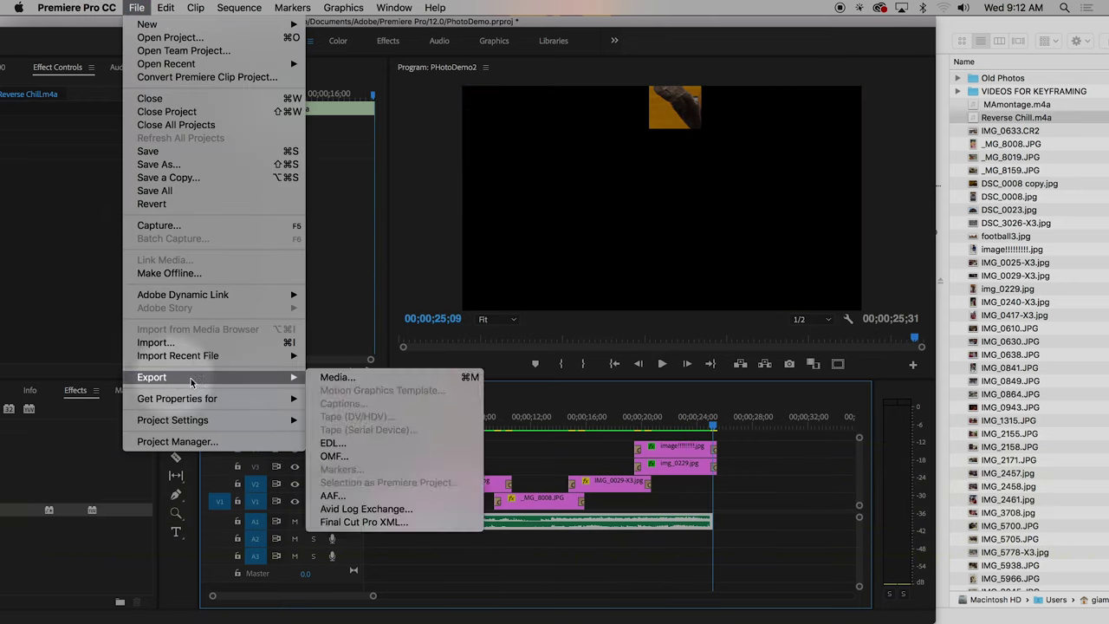
click(364, 378)
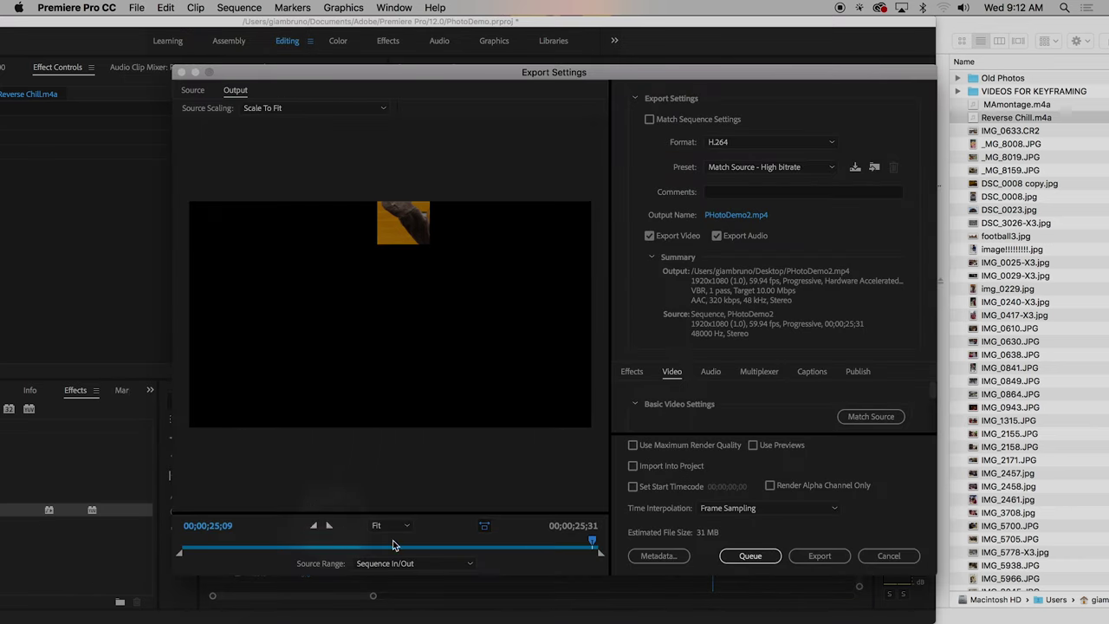
click(727, 215)
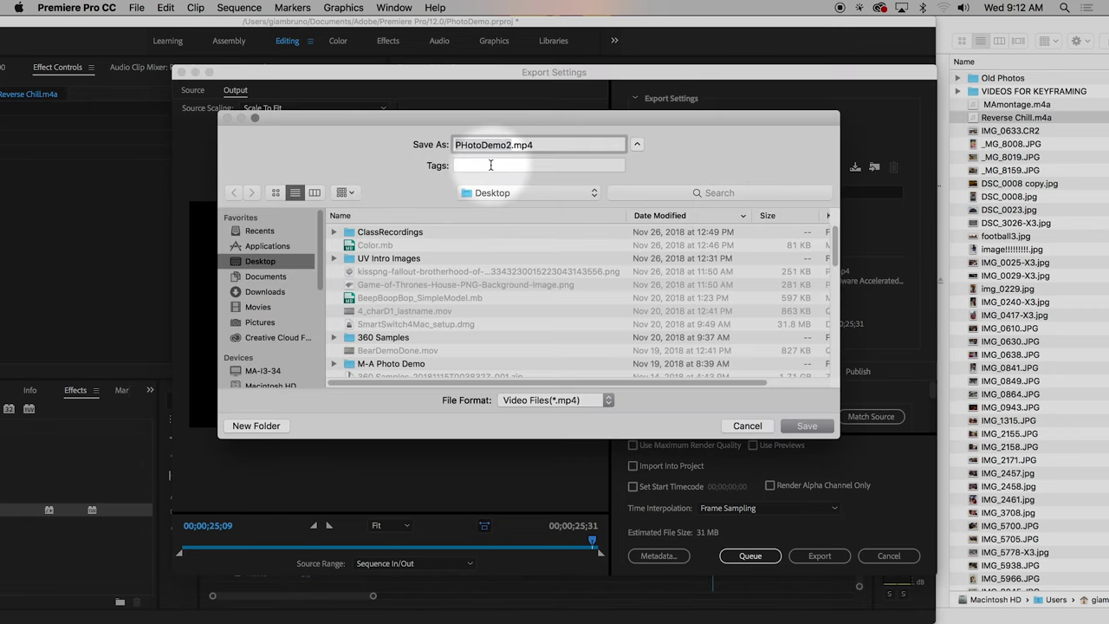
key(shift+Tab)
text(2_PhotoDemo)
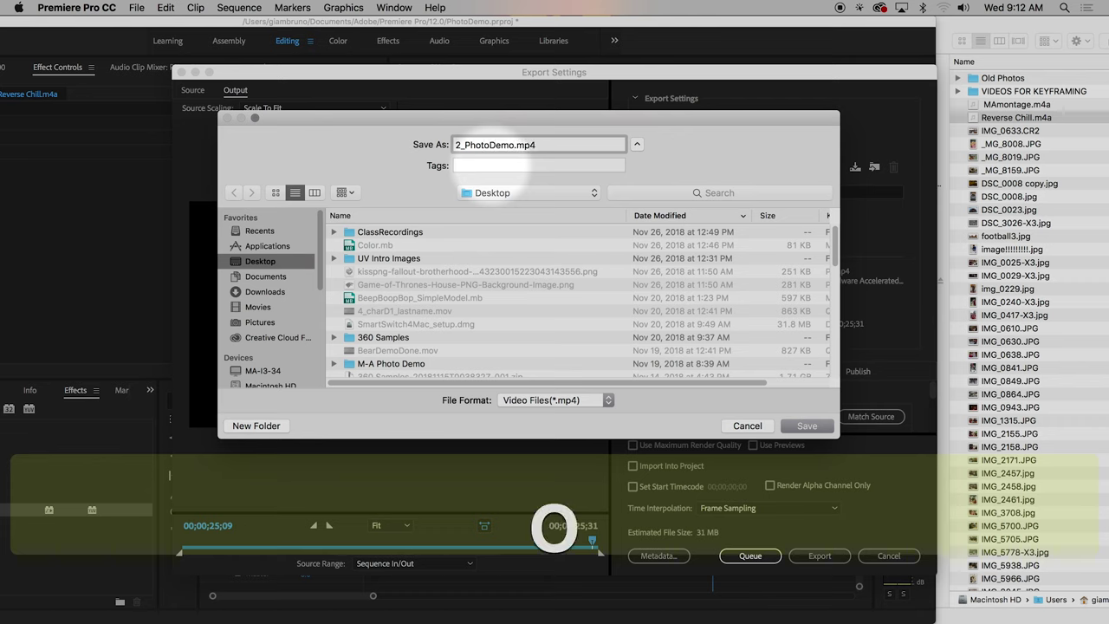
text(_last)
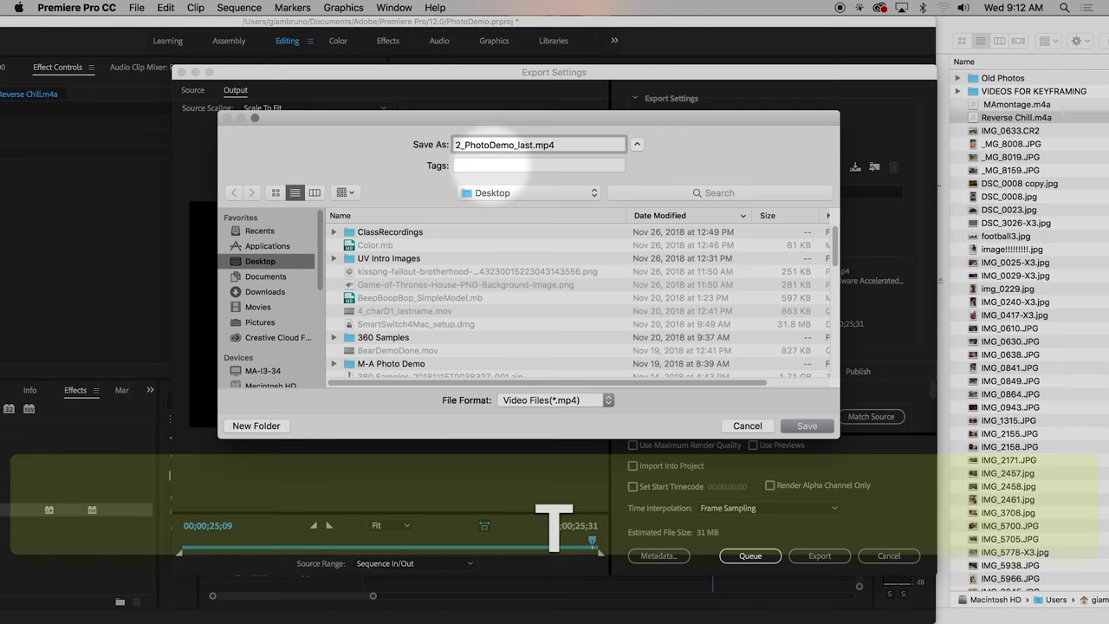
text(name)
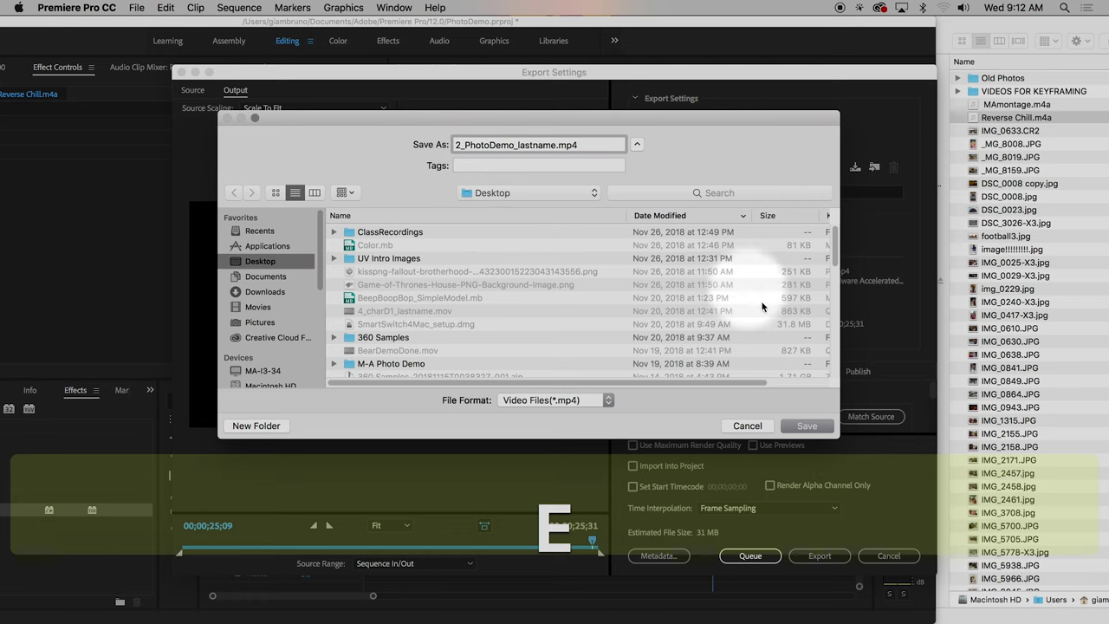
click(806, 425)
click(818, 555)
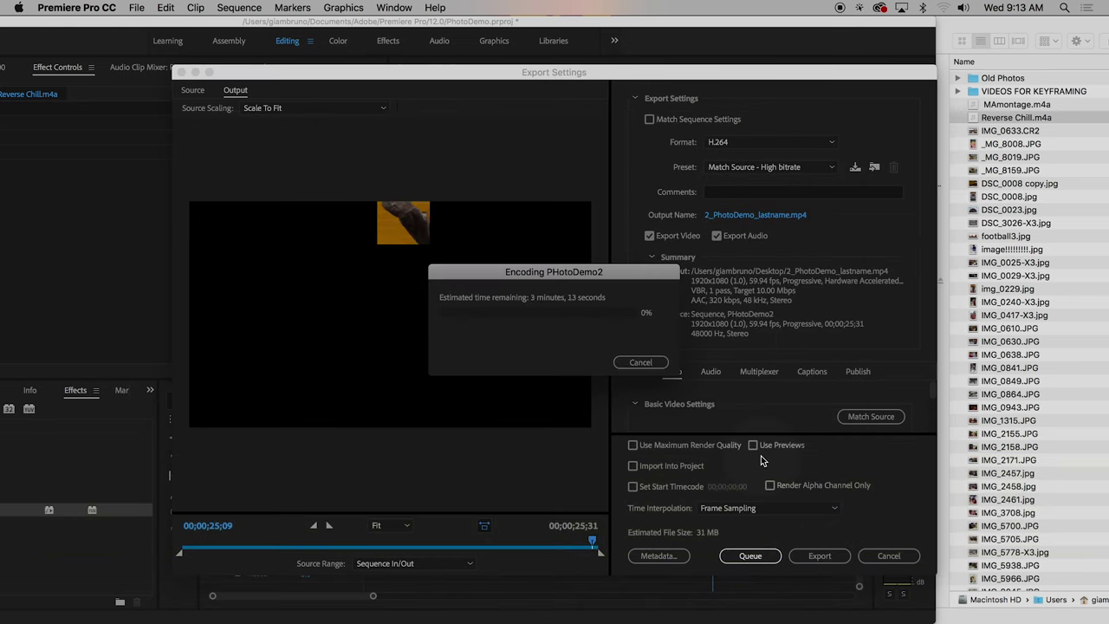